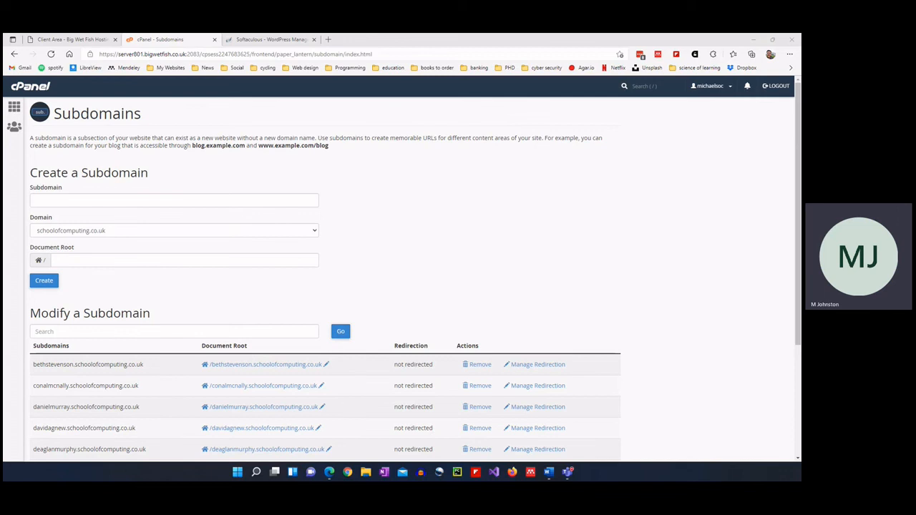
# Return to the cPanel main tools page and open Subdomains from the Domains section.
pyautogui.click(10, 108)
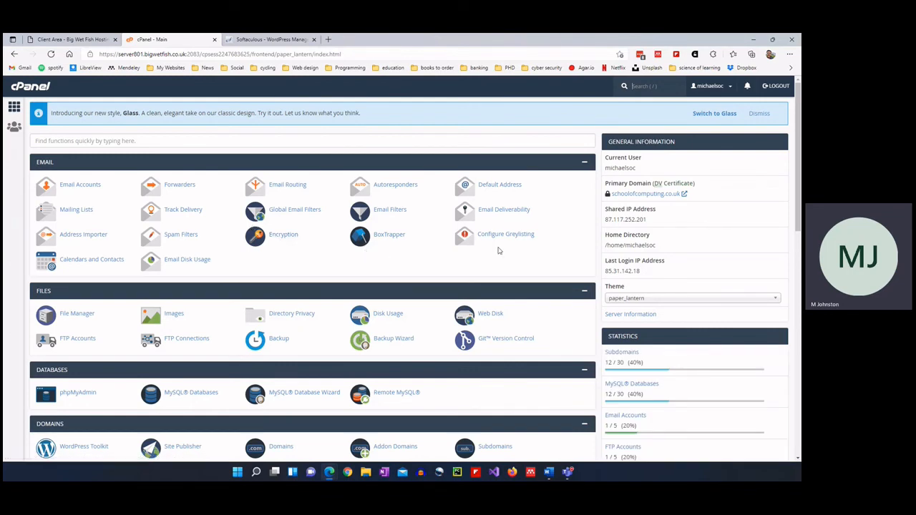
pyautogui.scroll(-3, 501, 232)
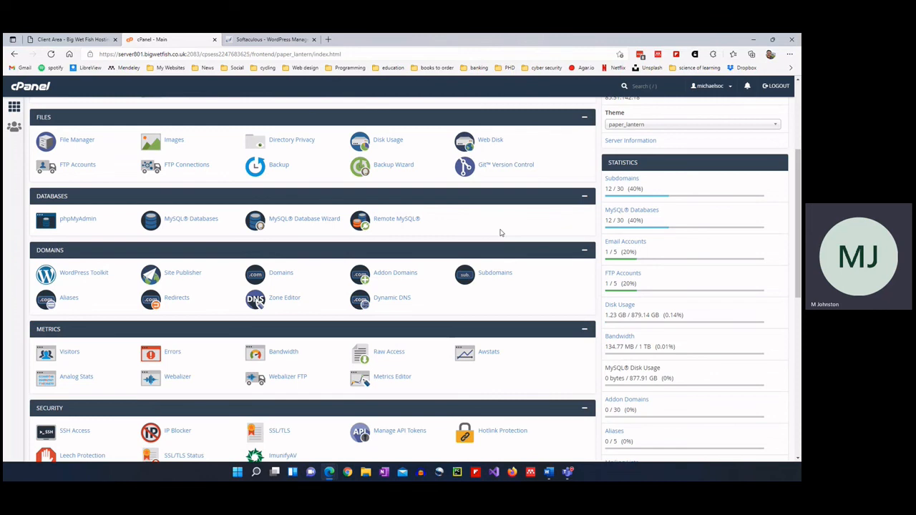
pyautogui.scroll(-1, 525, 227)
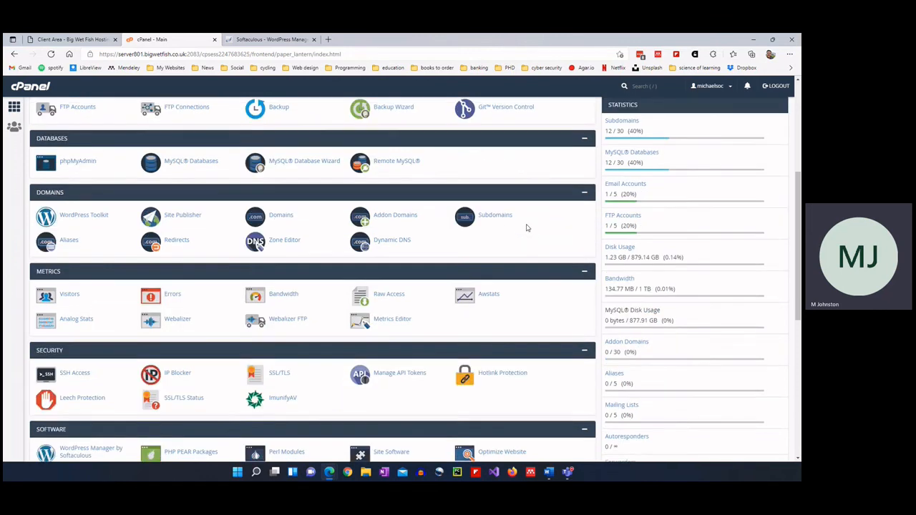
pyautogui.scroll(-1, 530, 227)
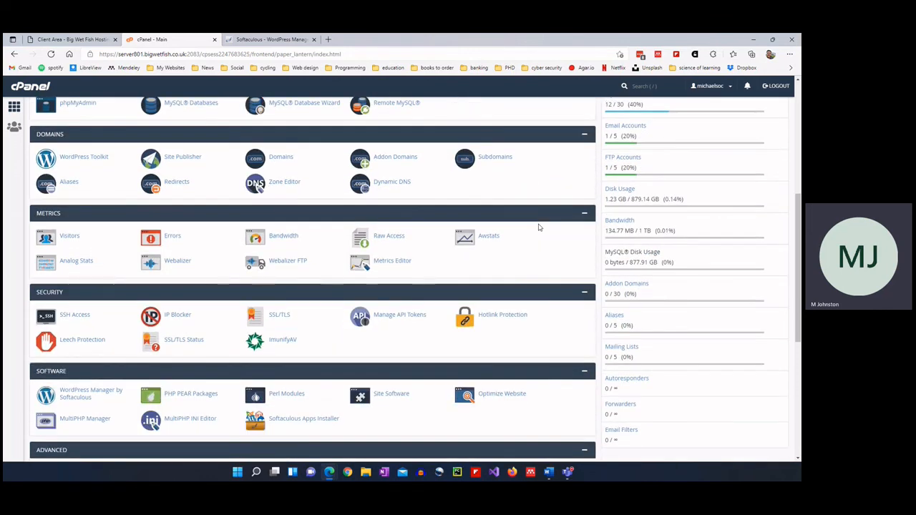
pyautogui.scroll(-1, 539, 227)
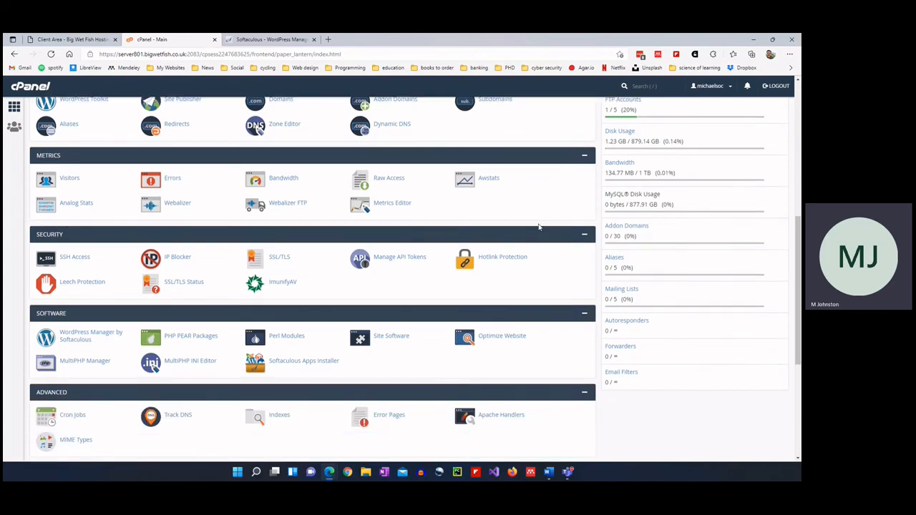
pyautogui.scroll(-1, 539, 227)
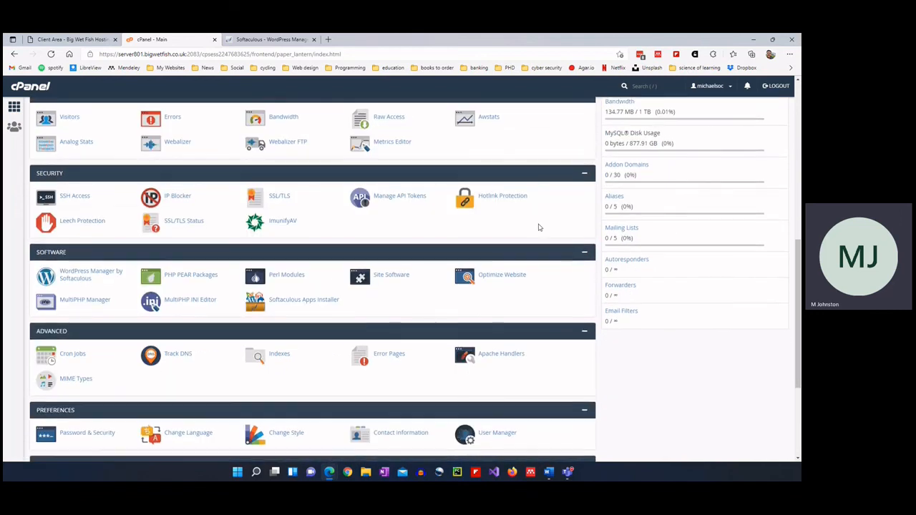
pyautogui.scroll(-1, 538, 228)
pyautogui.scroll(-1, 538, 228)
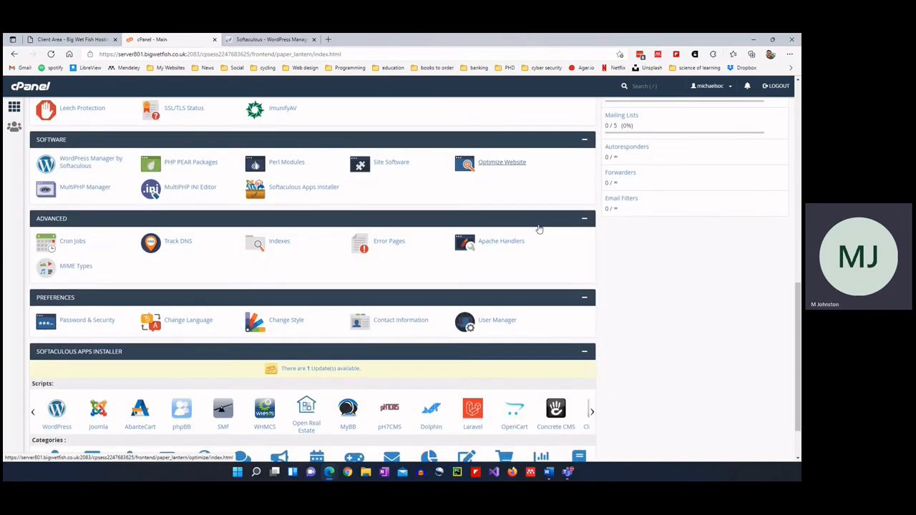
pyautogui.scroll(5, 538, 224)
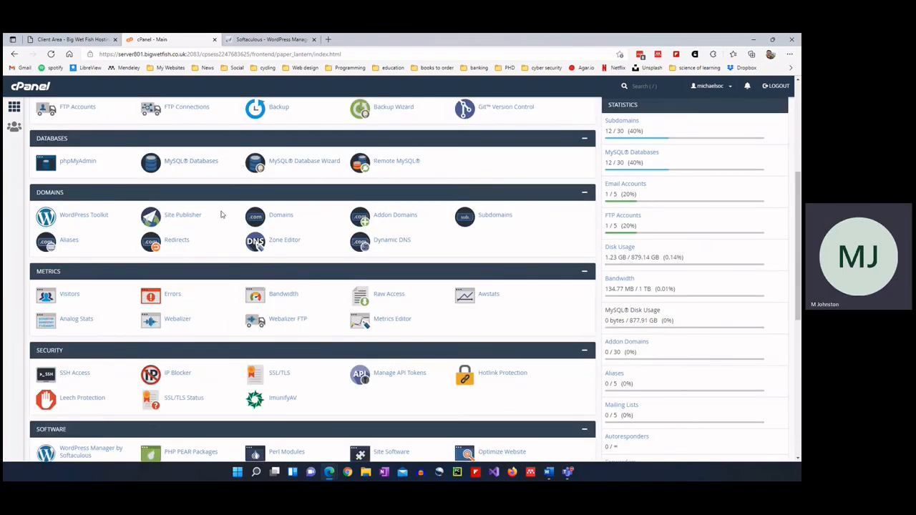
pyautogui.click(504, 215)
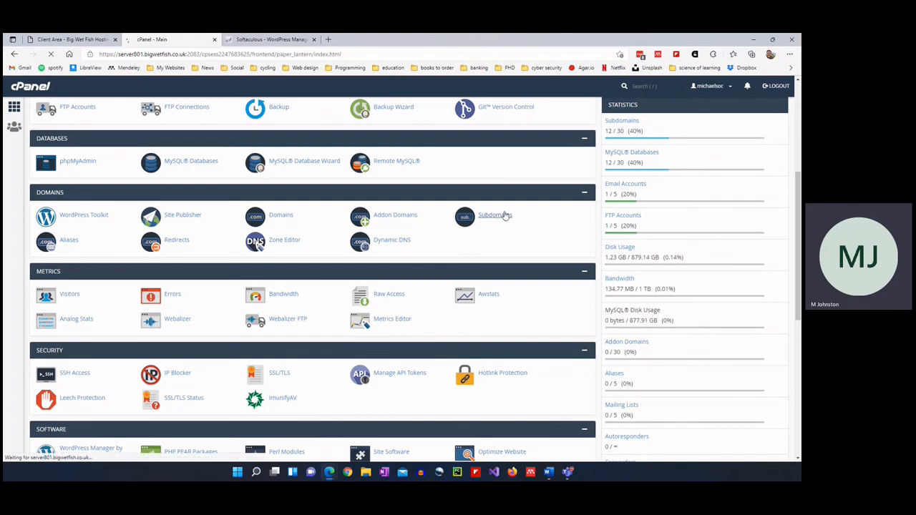
pyautogui.scroll(-2, 179, 315)
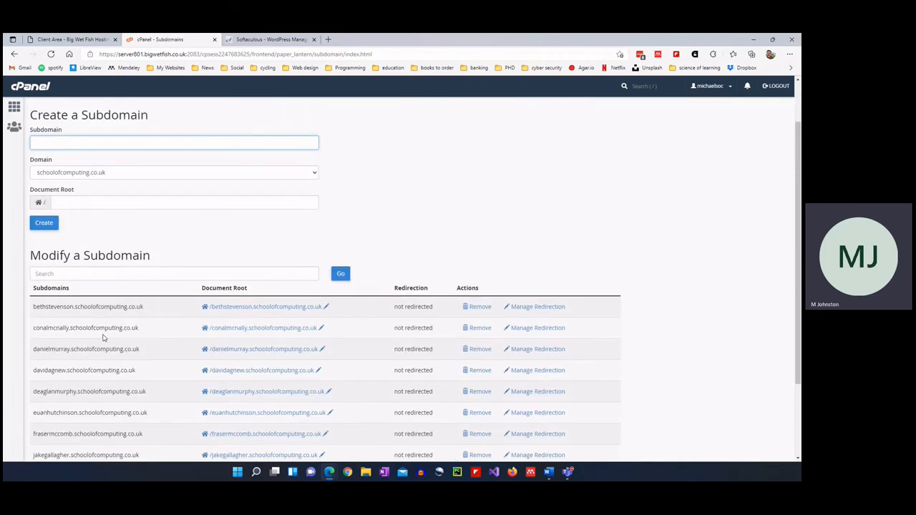
pyautogui.scroll(-1, 103, 283)
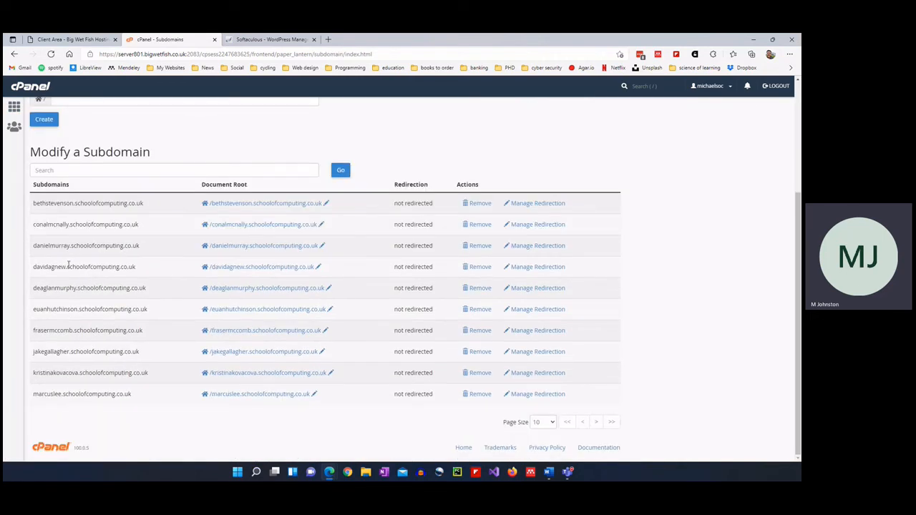
pyautogui.moveTo(66, 266); pyautogui.dragTo(136, 266)
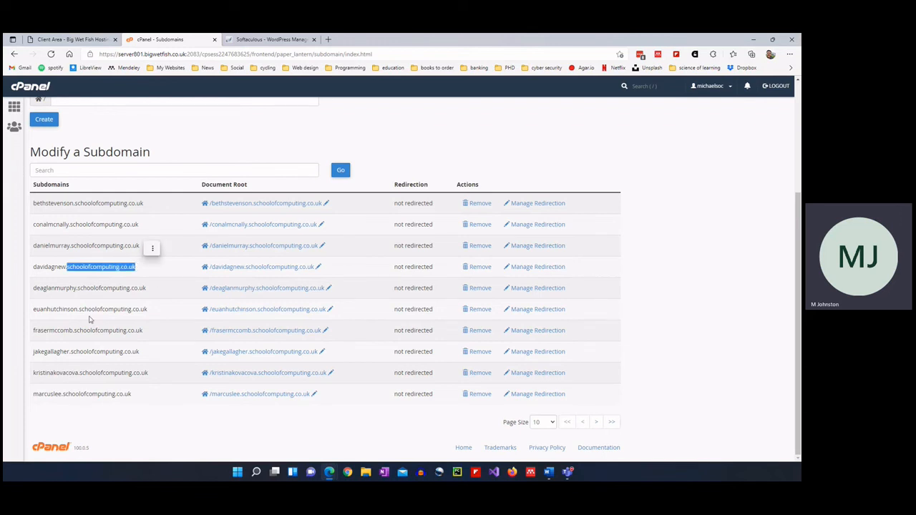
pyautogui.click(82, 254)
pyautogui.scroll(3, 144, 208)
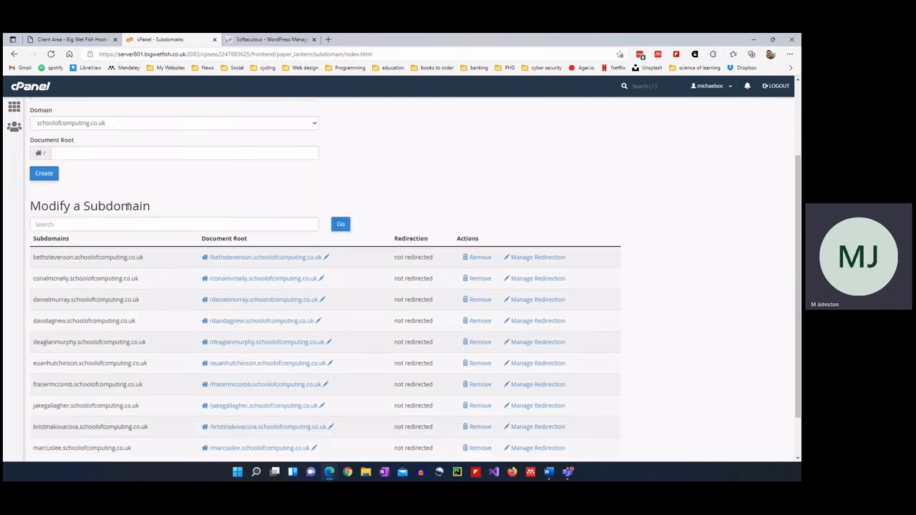
pyautogui.click(60, 199)
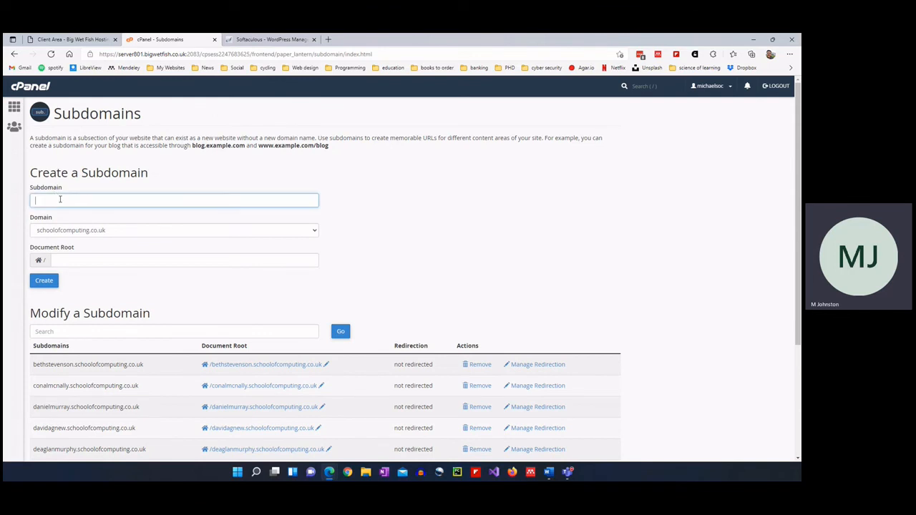
# Create the personal subdomain under schoolofcomputing.co.uk, keeping its auto-filled matching document root.
pyautogui.click(118, 244)
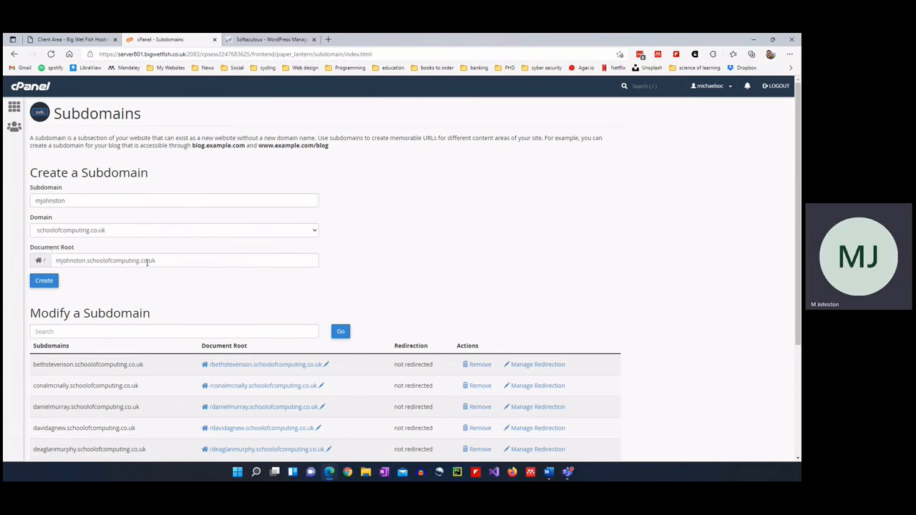
pyautogui.moveTo(157, 262); pyautogui.dragTo(53, 257)
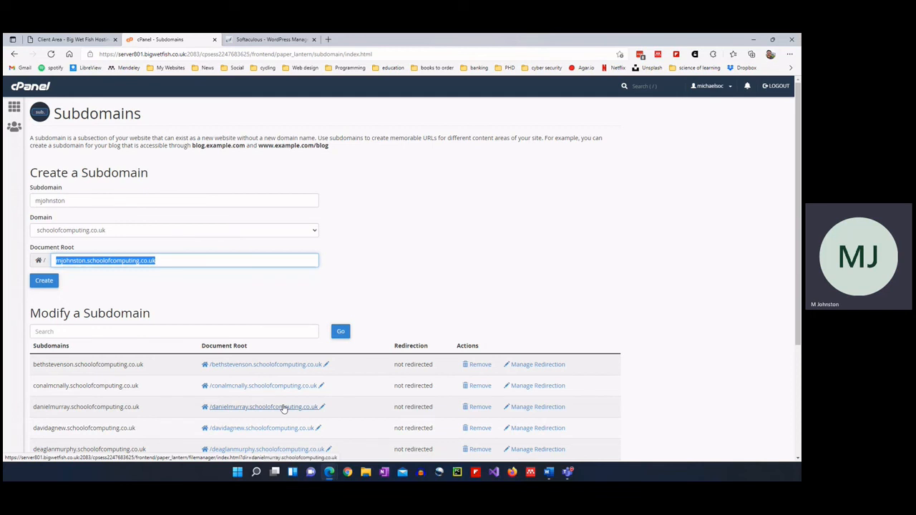
pyautogui.click(45, 281)
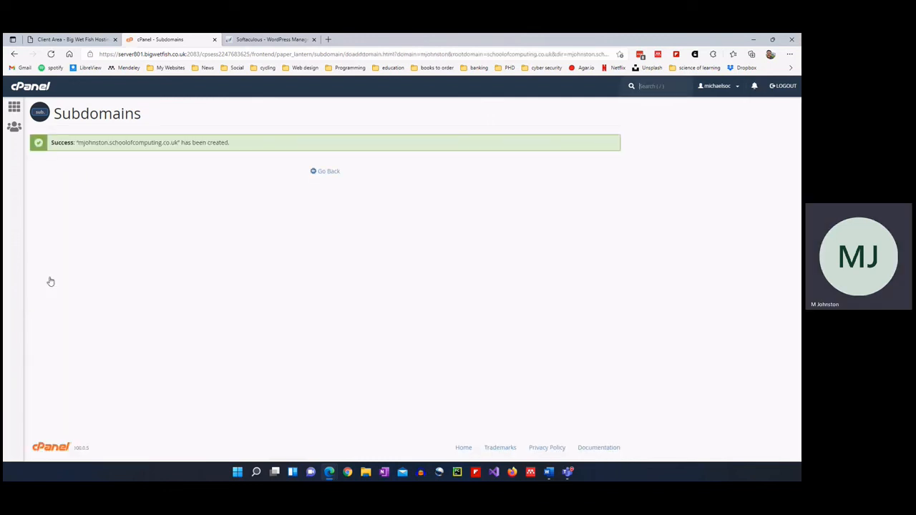
# Go back to the subdomain list and page forward to find the new subdomain.
pyautogui.click(334, 172)
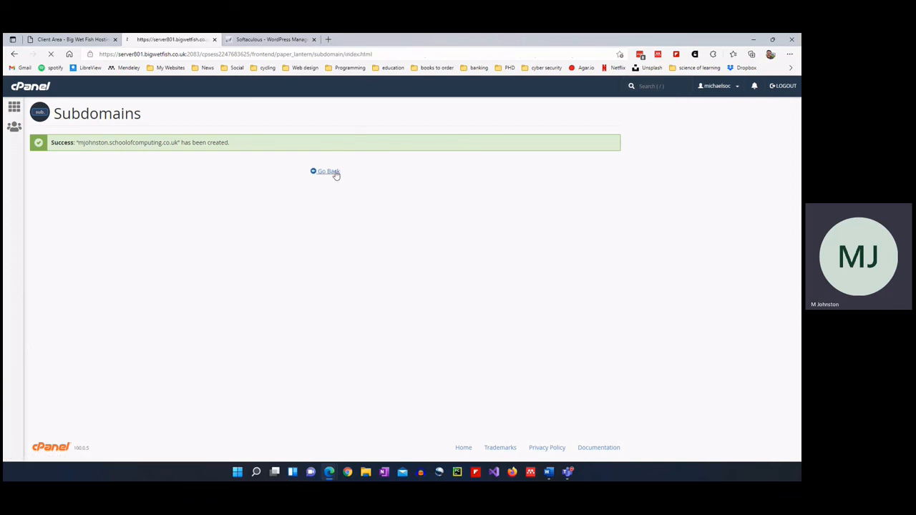
pyautogui.scroll(-3, 184, 218)
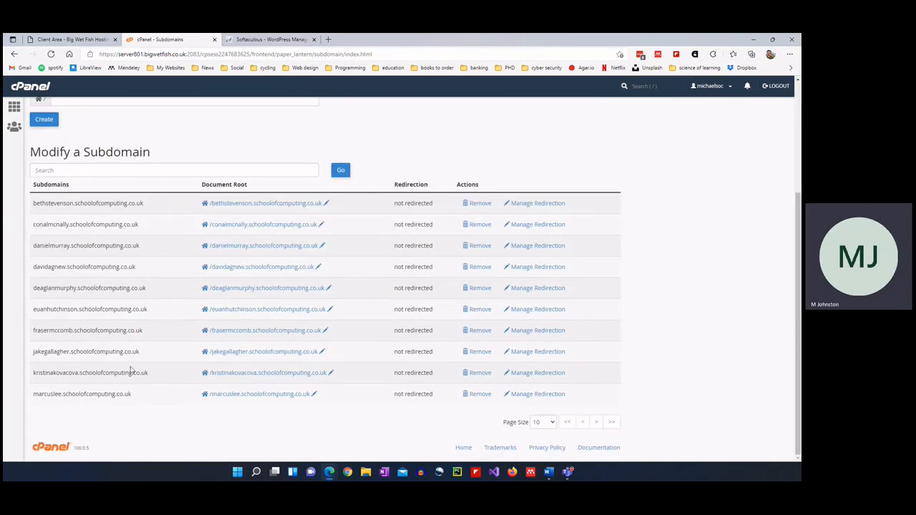
pyautogui.click(595, 423)
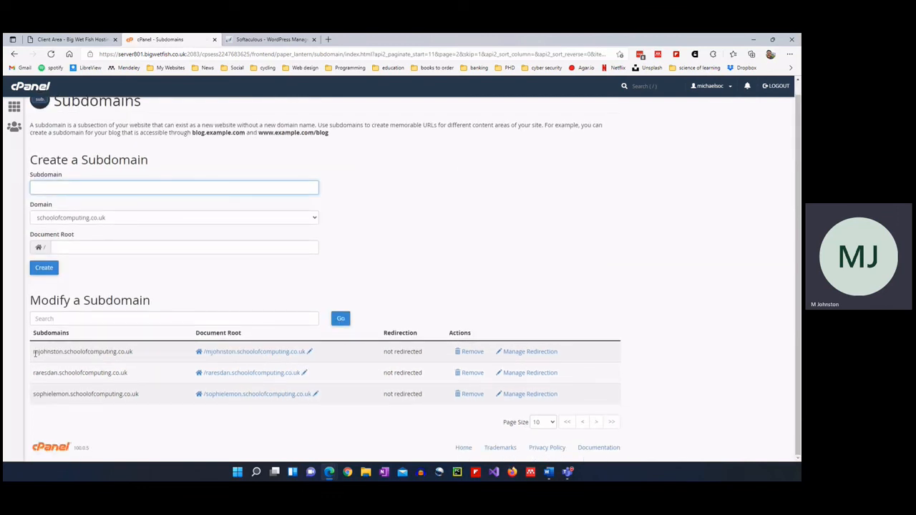
# Check the new subdomain's document root folder in File Manager, then return to the list.
pyautogui.moveTo(34, 351); pyautogui.dragTo(139, 354)
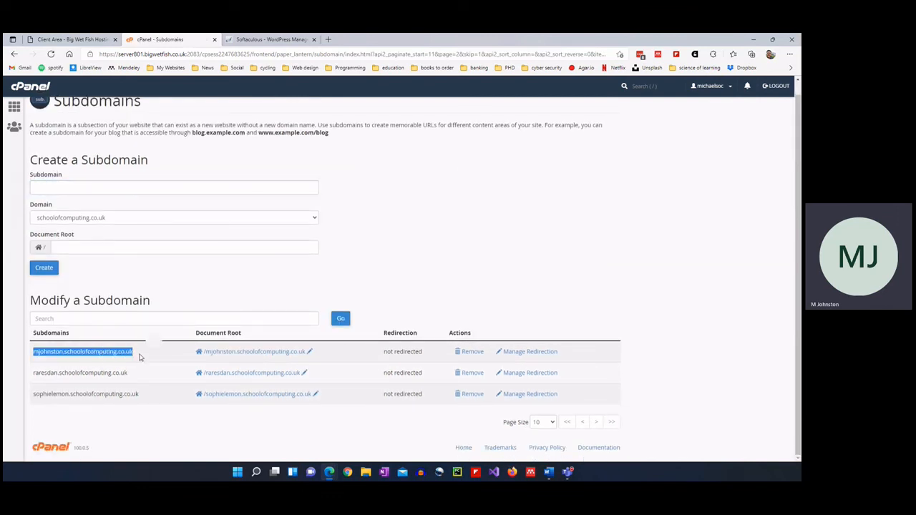
pyautogui.click(285, 353)
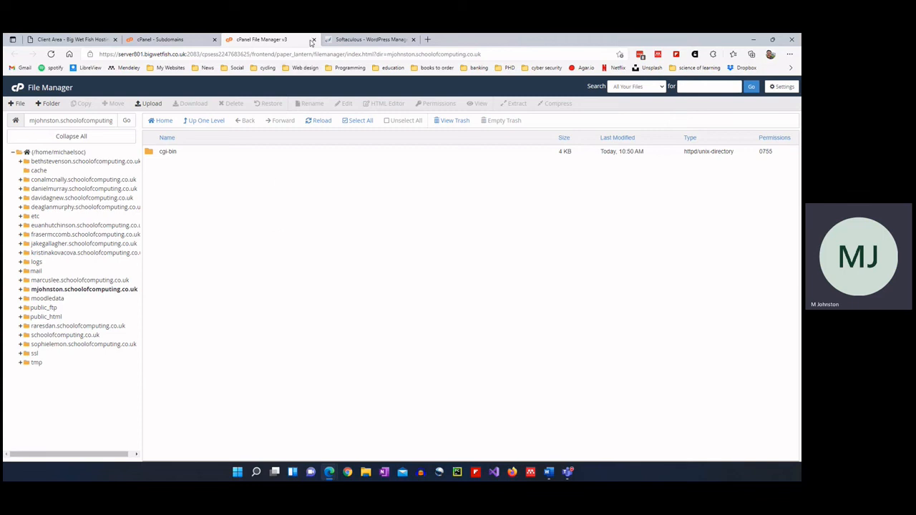
pyautogui.click(313, 39)
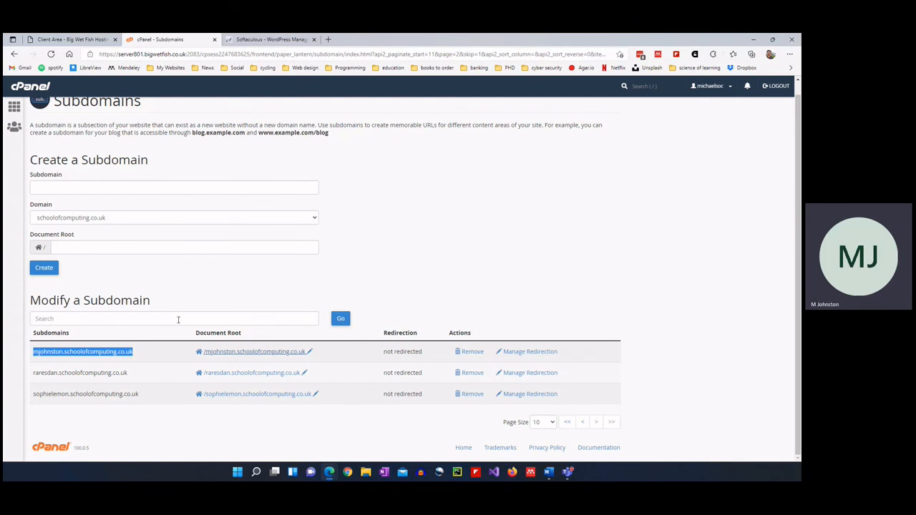
pyautogui.click(327, 142)
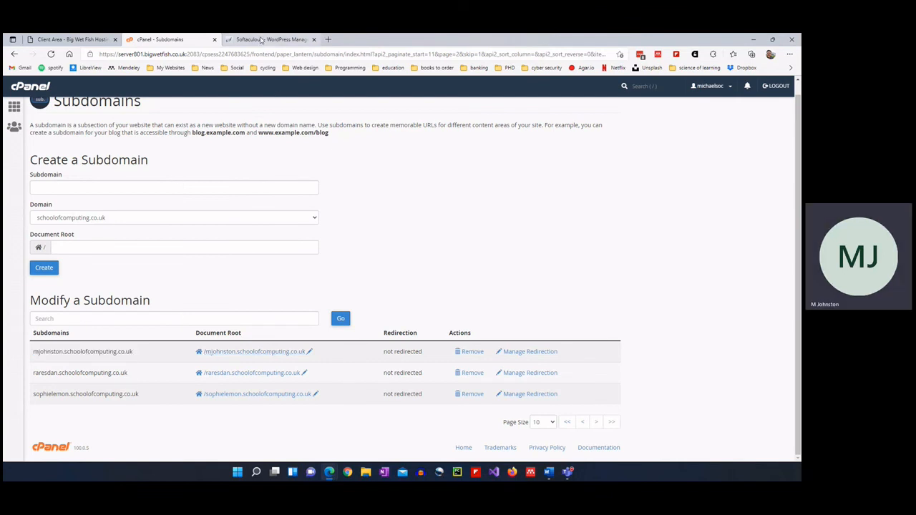
# Switch to Softaculous and open WordPress from the Top Scripts list.
pyautogui.click(262, 39)
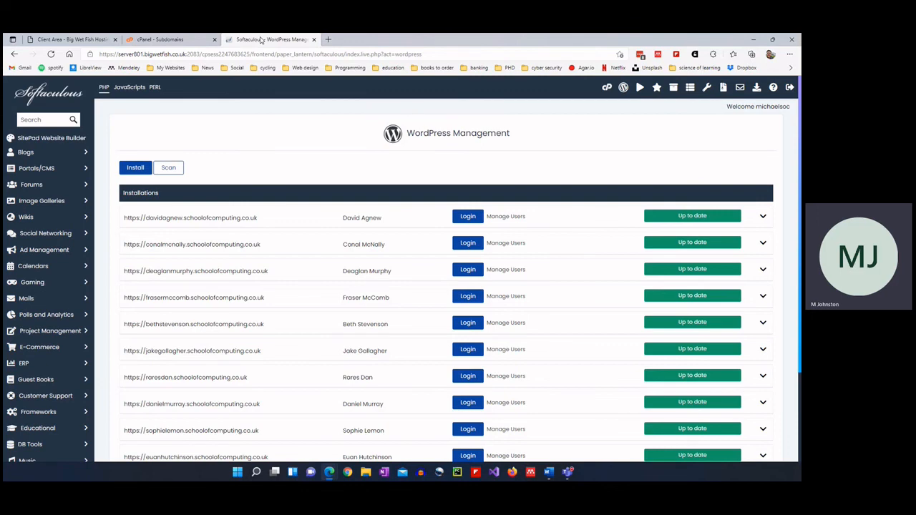
pyautogui.click(52, 95)
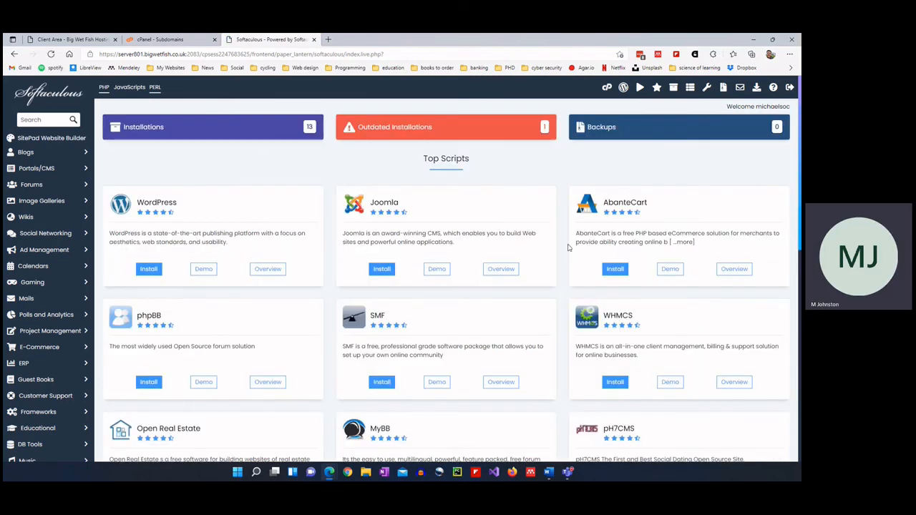
pyautogui.scroll(-3, 567, 246)
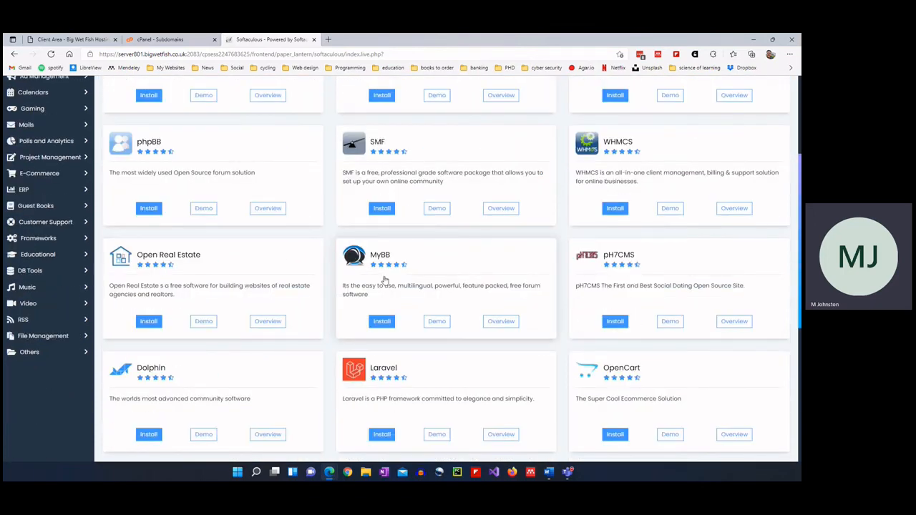
pyautogui.scroll(-2, 384, 279)
pyautogui.scroll(-2, 384, 280)
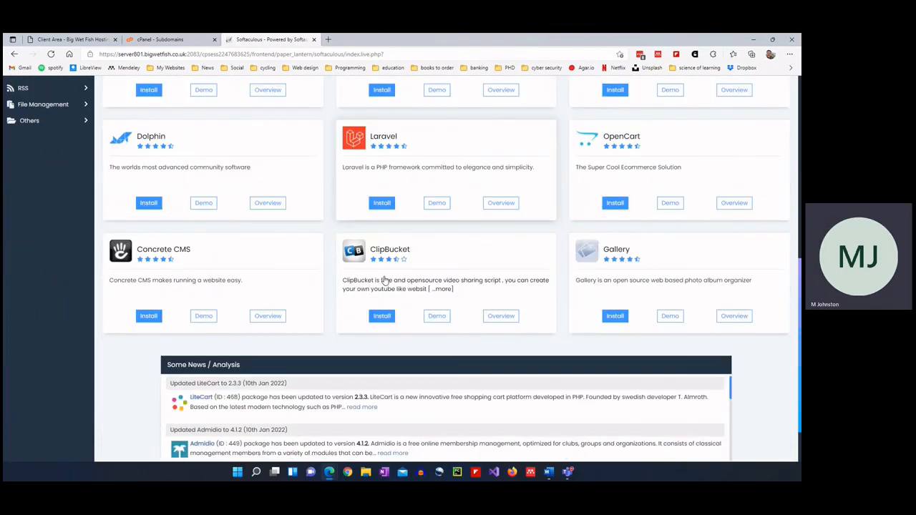
pyautogui.scroll(8, 286, 258)
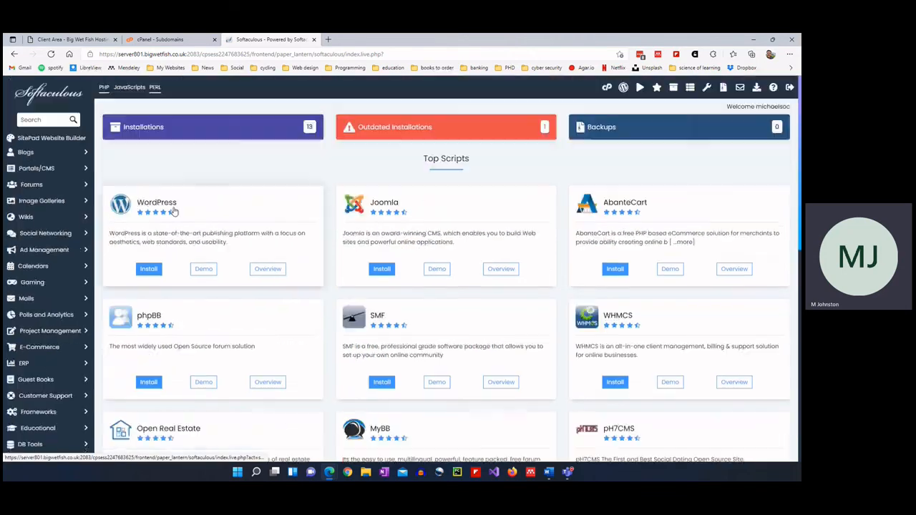
pyautogui.click(160, 203)
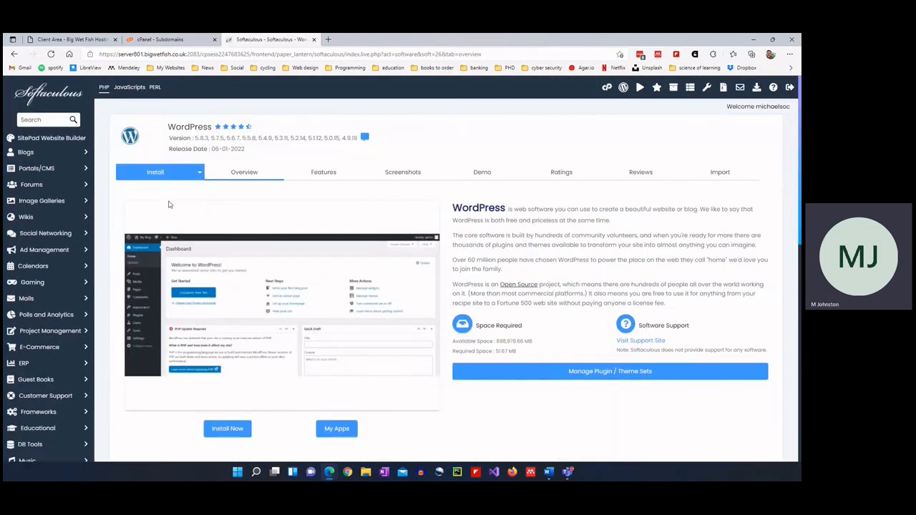
# Start a new WordPress install targeting the personal schoolofcomputing.co.uk subdomain.
pyautogui.click(227, 428)
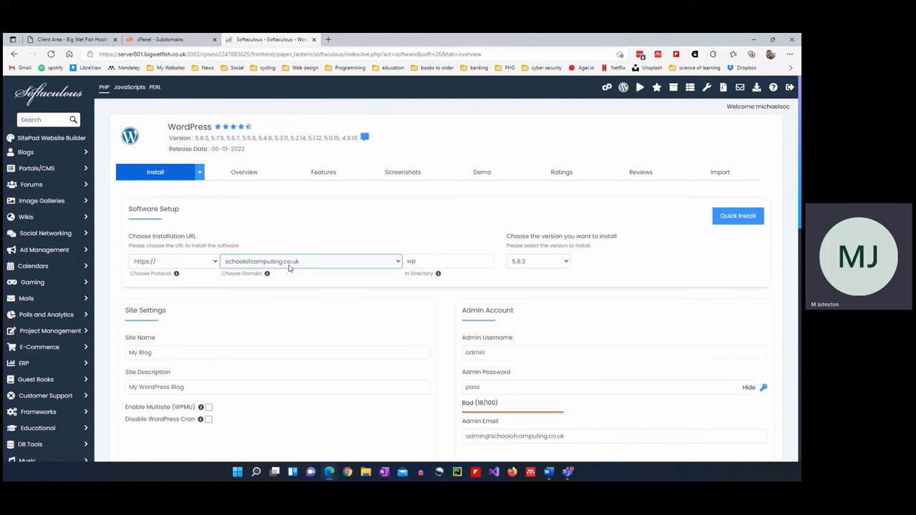
pyautogui.click(336, 261)
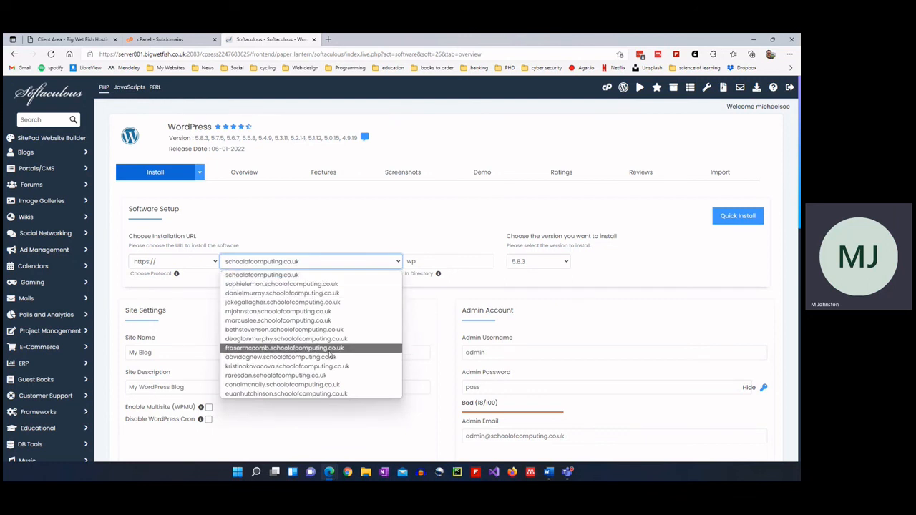
pyautogui.click(334, 312)
# Clear 'wp' from In Directory so WordPress installs at the subdomain root.
pyautogui.click(448, 267)
pyautogui.doubleClick(448, 266)
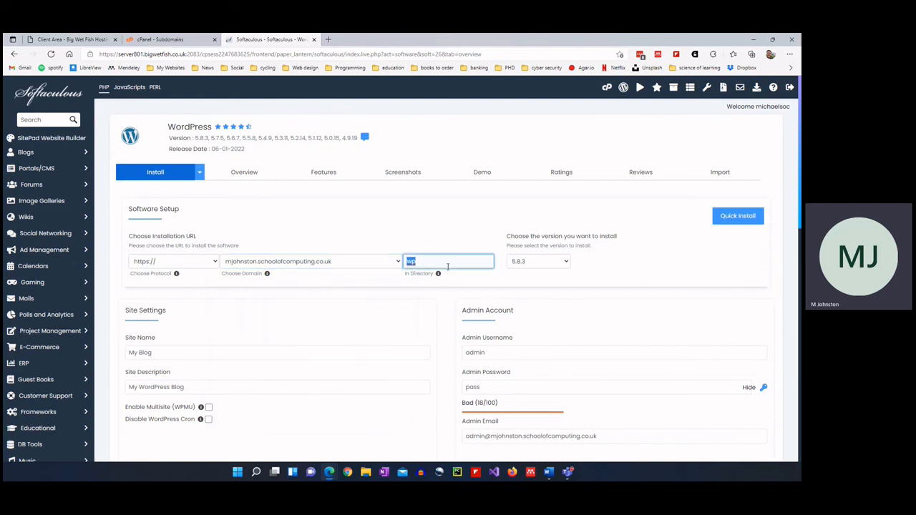
pyautogui.press('BackSpace')
pyautogui.click(321, 281)
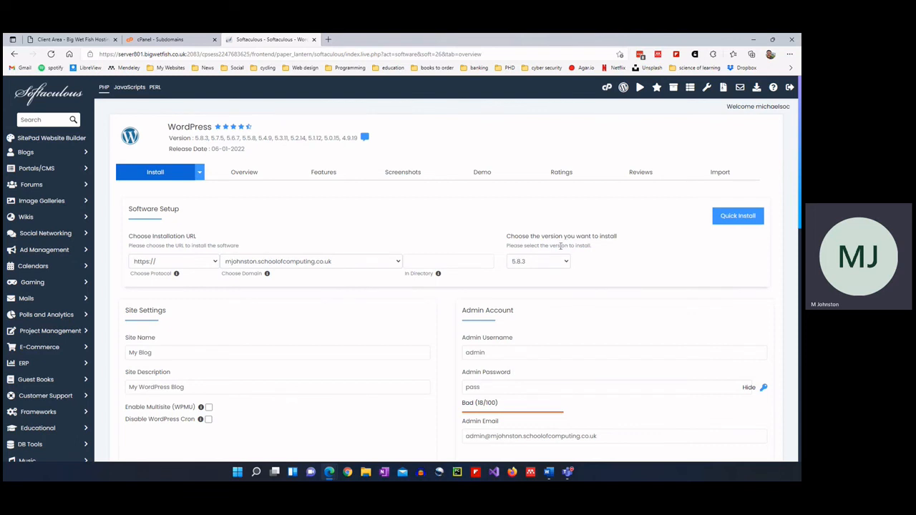
# Keep WordPress 5.8.3 and replace the 'My Blog' site name with the owner's name.
pyautogui.scroll(-1, 561, 246)
pyautogui.click(556, 206)
pyautogui.click(555, 221)
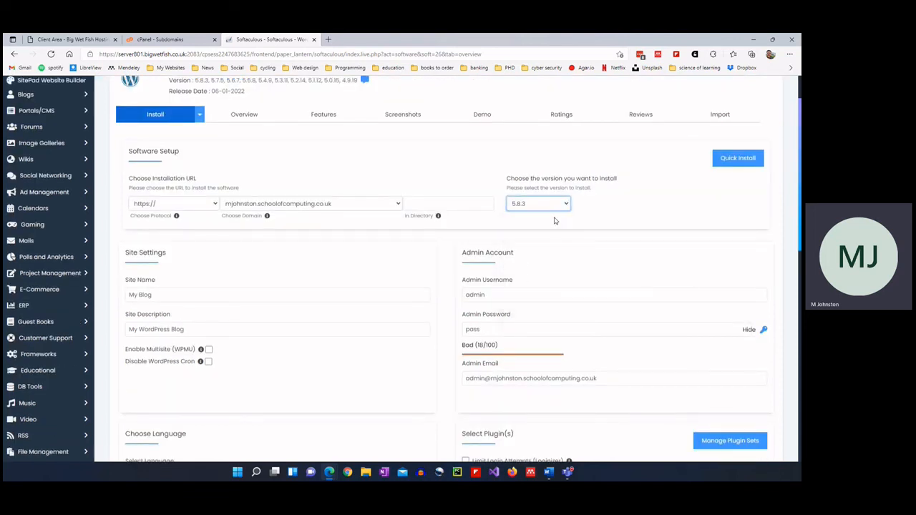
pyautogui.doubleClick(189, 299)
pyautogui.click(190, 299)
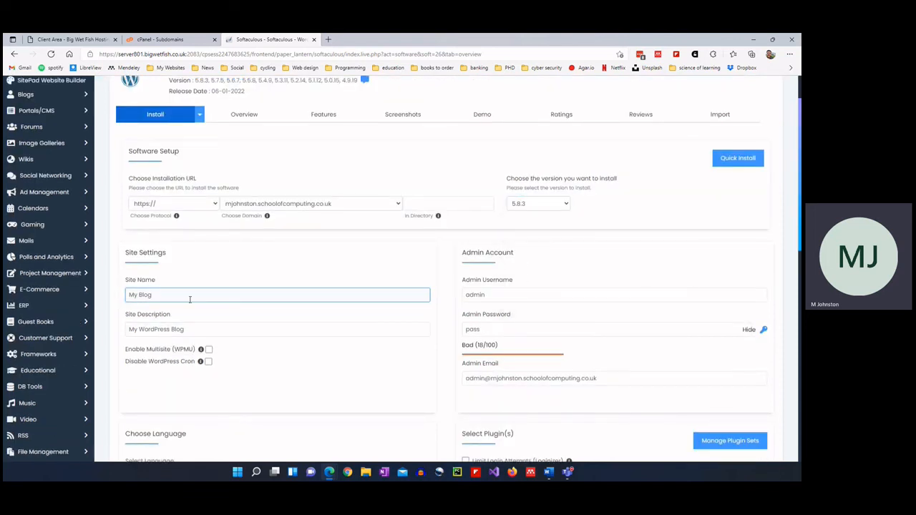
pyautogui.tripleClick(190, 299)
pyautogui.write('M Johnston')
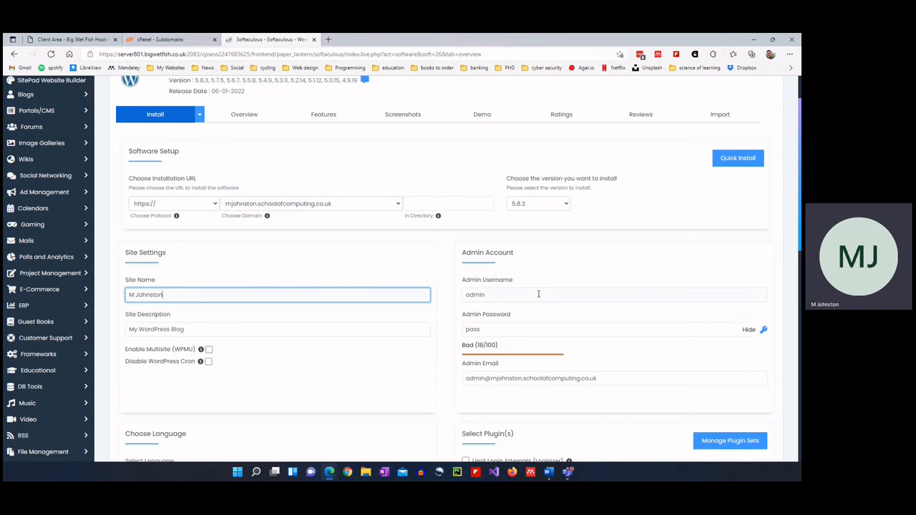
# Replace the 'admin' username with the owner's username and lengthen the password until rated Strong.
pyautogui.click(483, 294)
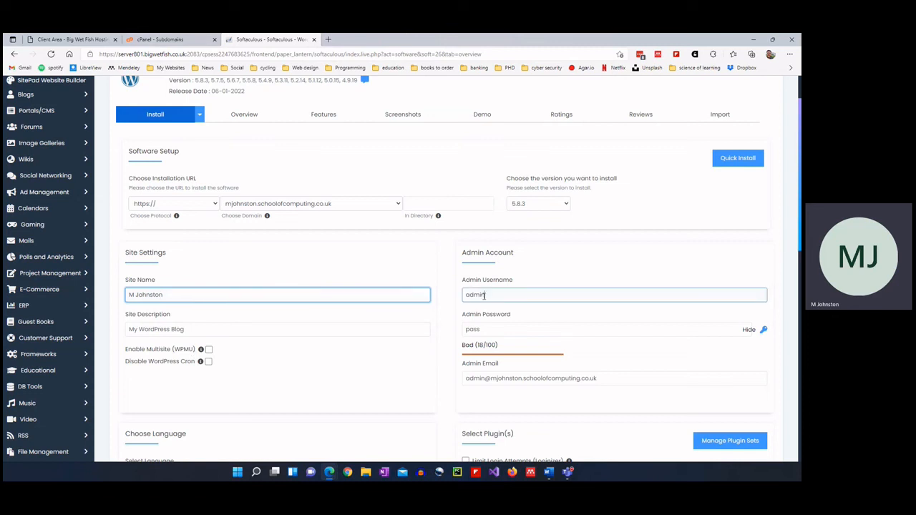
pyautogui.doubleClick(484, 294)
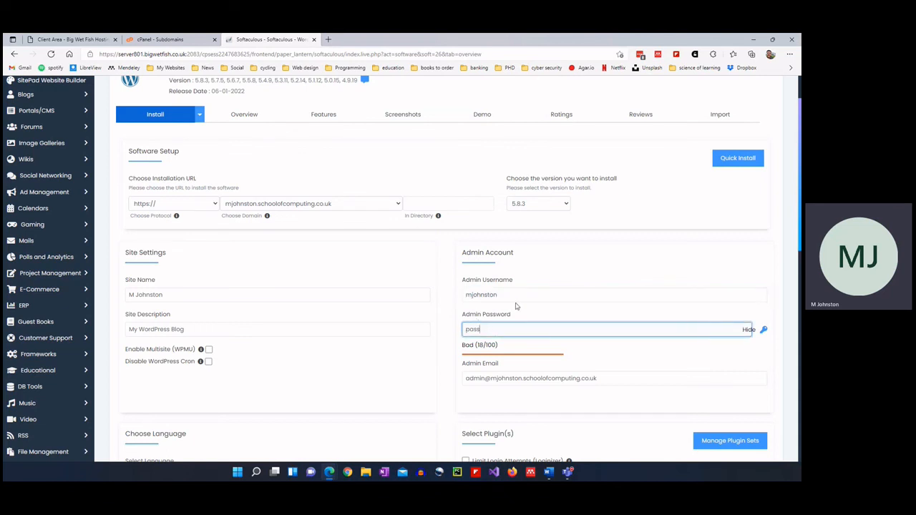
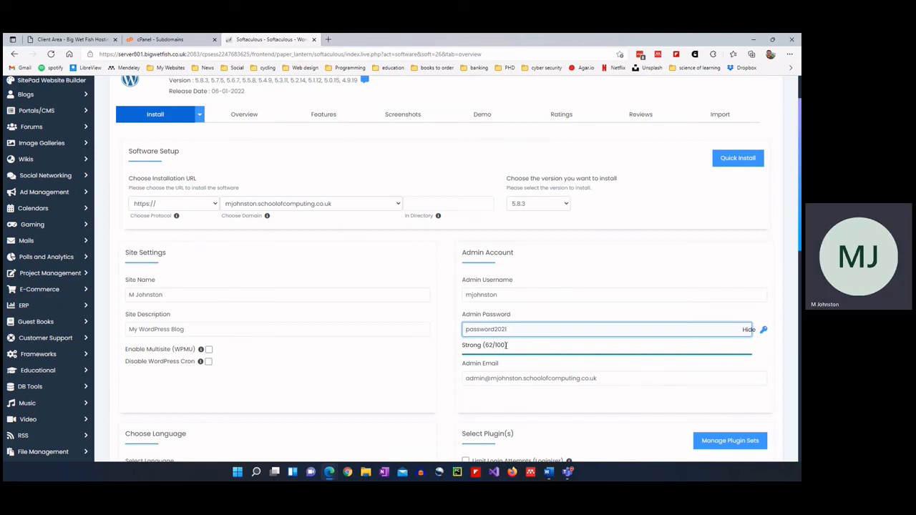
pyautogui.scroll(-1, 506, 345)
pyautogui.scroll(-1, 392, 358)
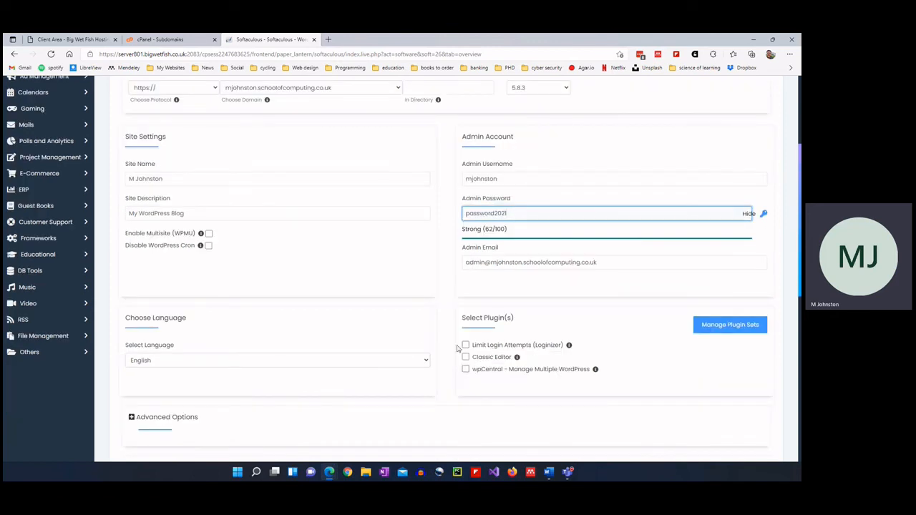
# Expand Advanced Options, review the remaining settings and install WordPress.
pyautogui.scroll(-1, 429, 346)
pyautogui.click(190, 360)
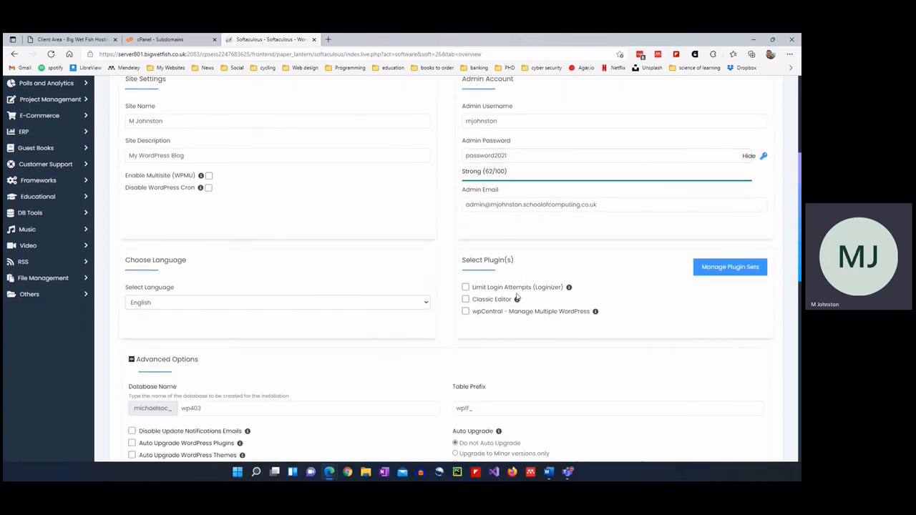
pyautogui.scroll(-2, 518, 302)
pyautogui.scroll(-1, 337, 280)
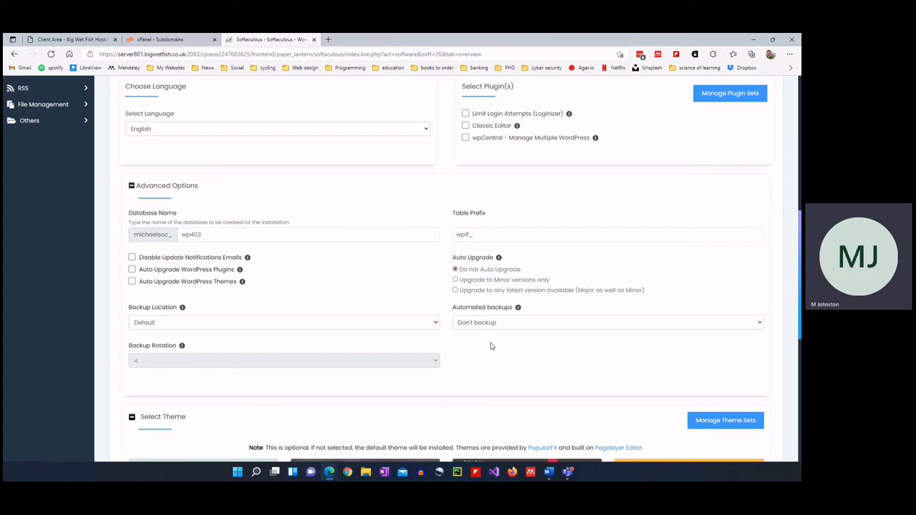
pyautogui.scroll(-5, 443, 351)
pyautogui.scroll(-2, 363, 354)
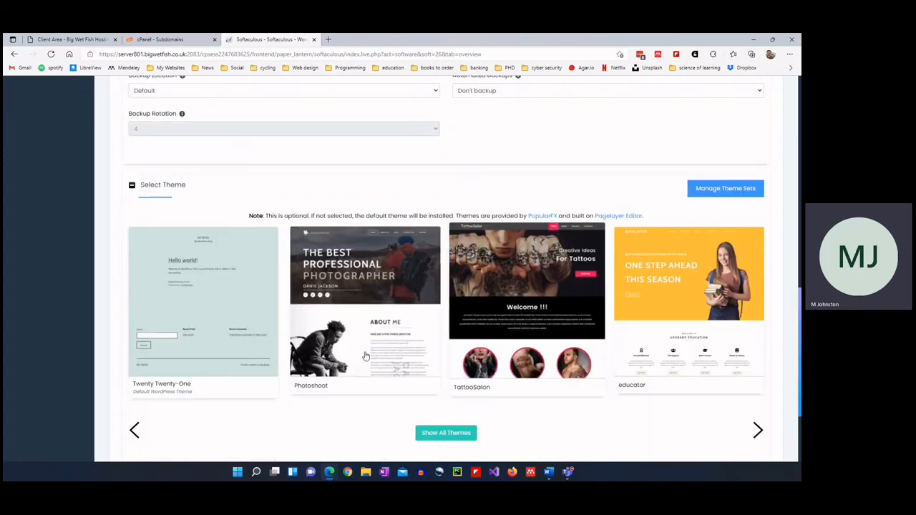
pyautogui.scroll(-3, 384, 407)
pyautogui.click(446, 364)
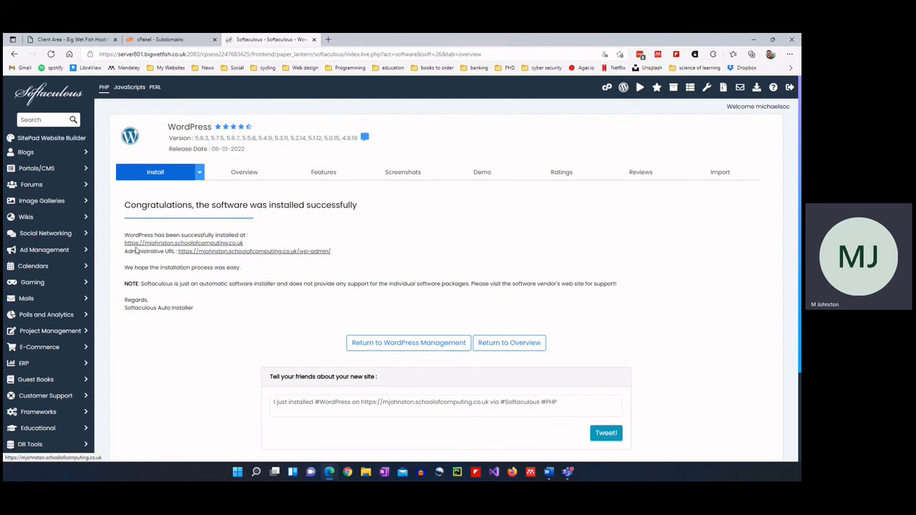
# Open the new blog in a new tab to view its Hello world post, then return to Softaculous.
pyautogui.rightClick(190, 244)
pyautogui.click(208, 251)
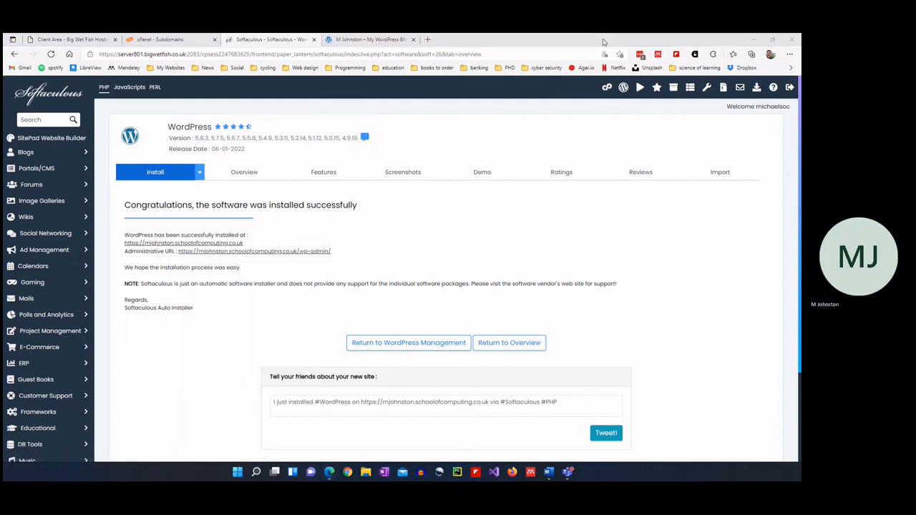
pyautogui.moveTo(604, 43); pyautogui.dragTo(400, 88)
pyautogui.click(474, 88)
pyautogui.click(570, 84)
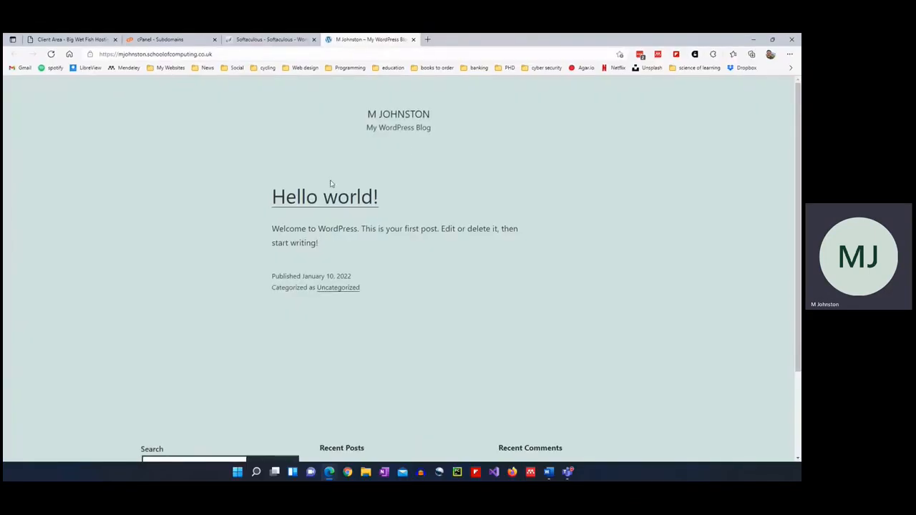
pyautogui.scroll(-3, 229, 249)
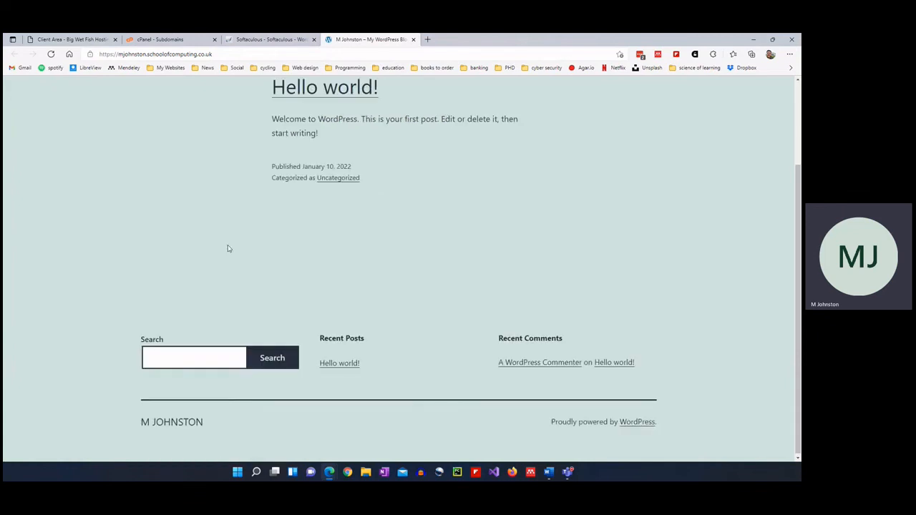
pyautogui.scroll(2, 233, 250)
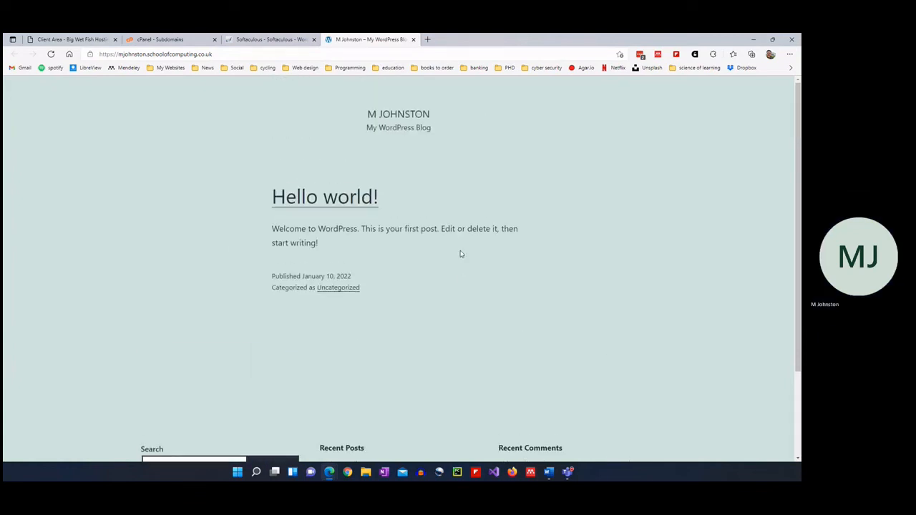
pyautogui.click(238, 40)
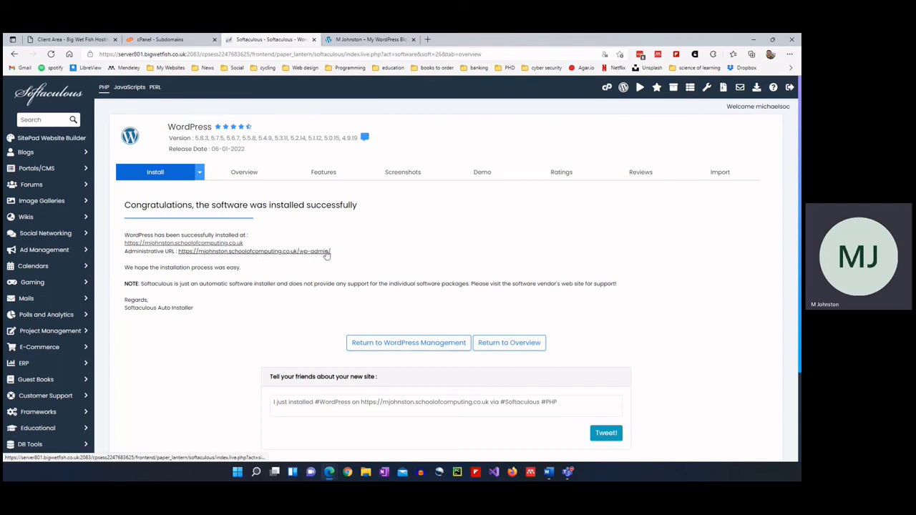
# Open the Administrative URL to view the new site's WordPress dashboard, then return to Softaculous.
pyautogui.moveTo(330, 251); pyautogui.dragTo(178, 251)
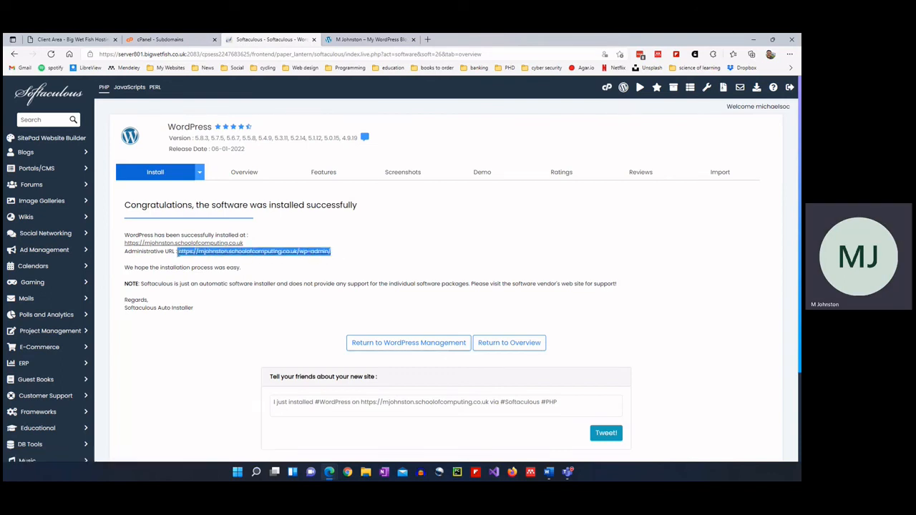
pyautogui.click(200, 259)
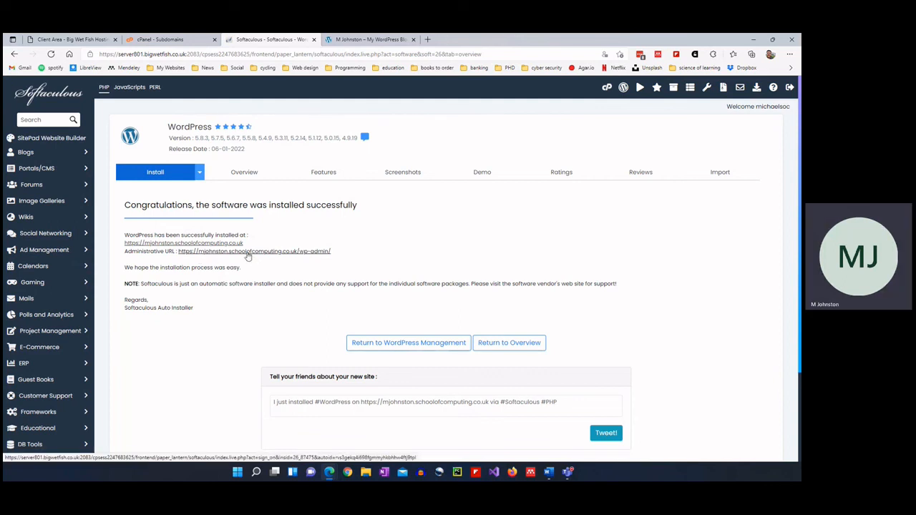
pyautogui.click(316, 251)
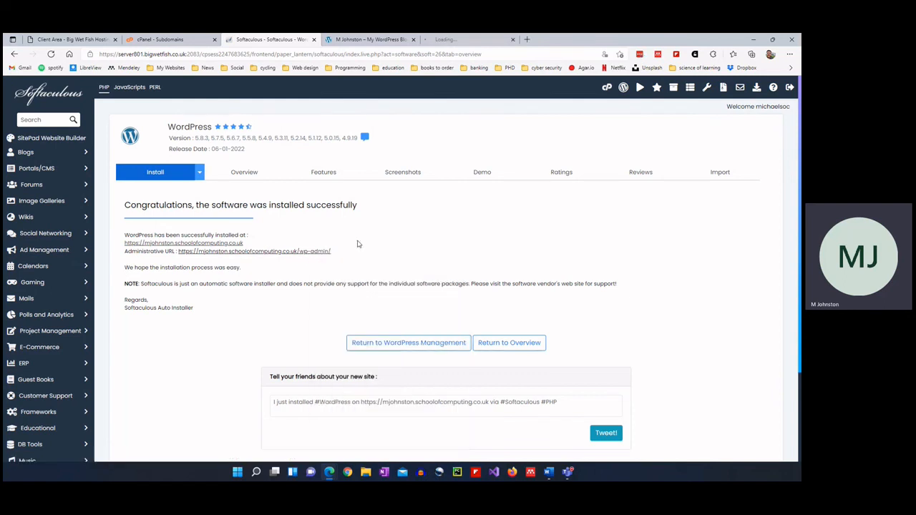
pyautogui.click(444, 40)
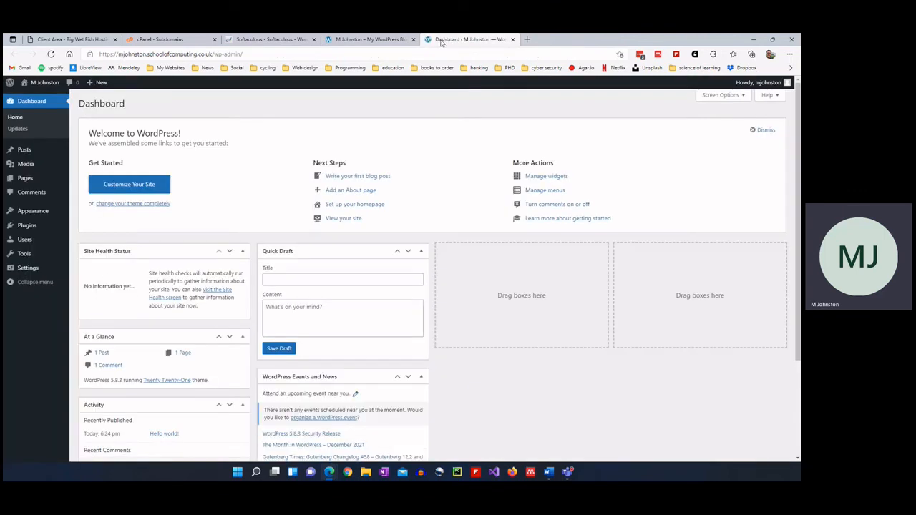
pyautogui.click(281, 43)
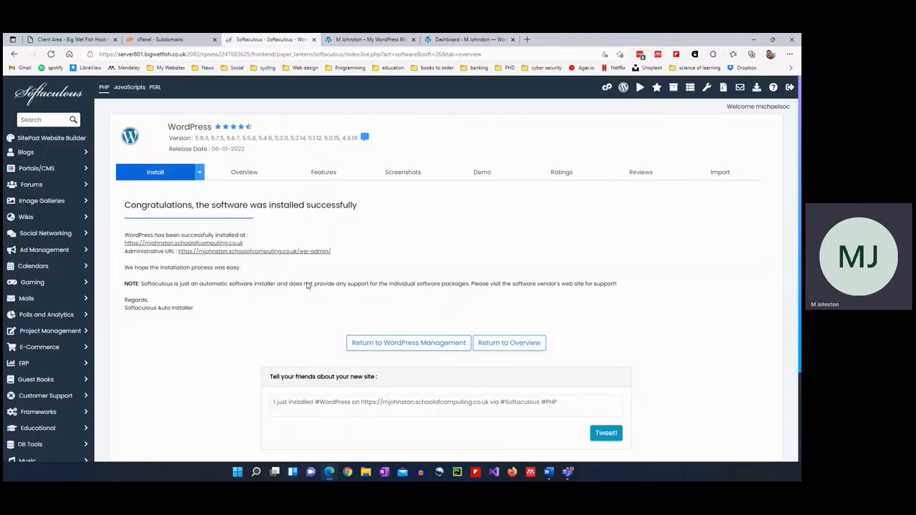
# Return to WordPress Management and show the new subdomain installation's database details.
pyautogui.click(423, 343)
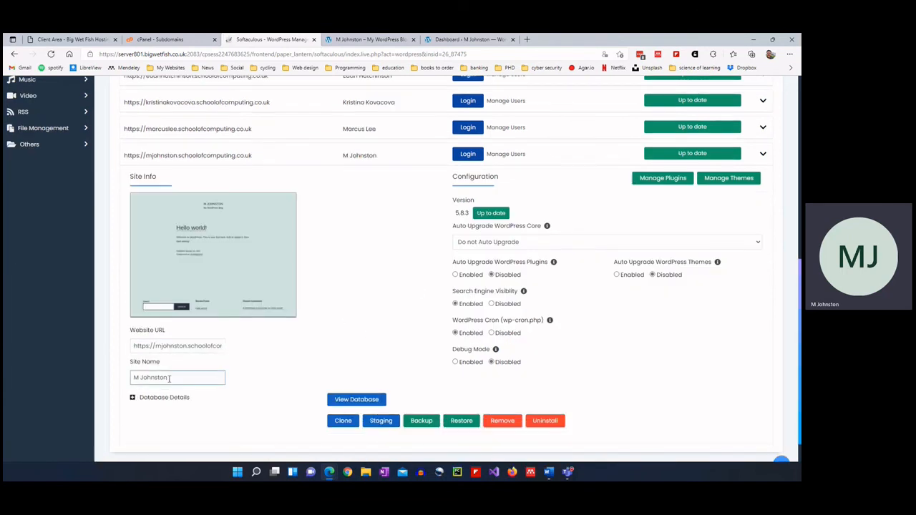
pyautogui.click(183, 399)
pyautogui.scroll(-2, 288, 352)
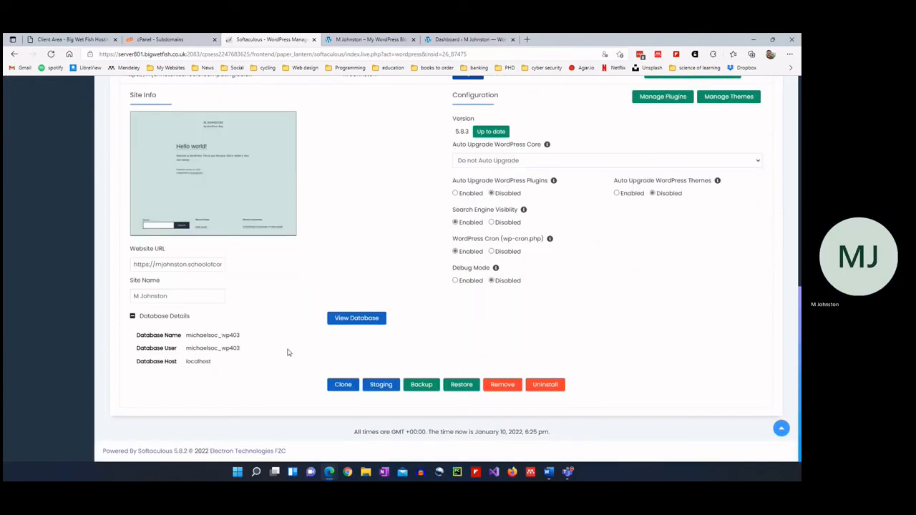
pyautogui.scroll(1, 288, 352)
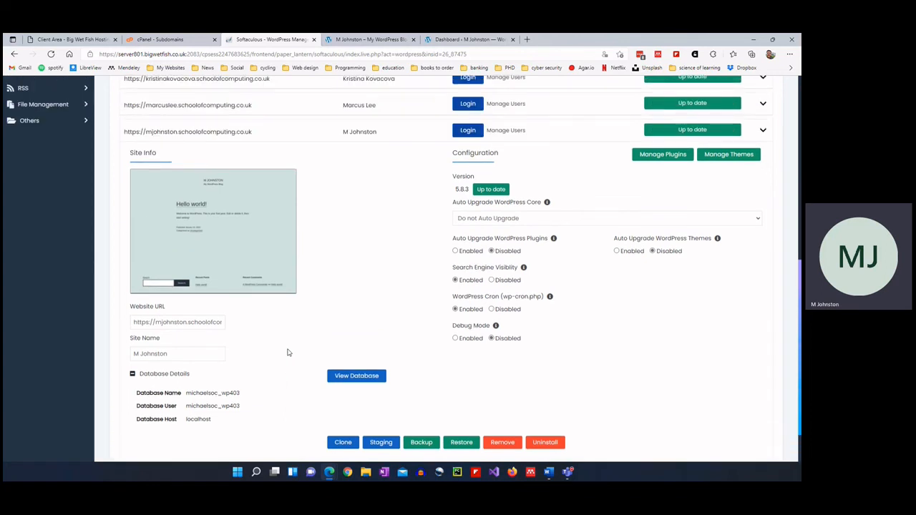
pyautogui.scroll(2, 288, 352)
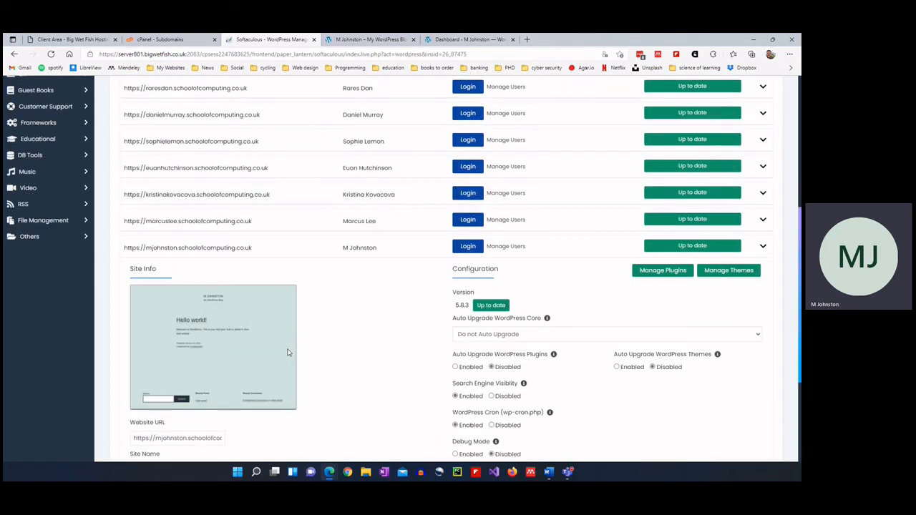
pyautogui.click(440, 42)
# Log out of WordPress using Log Out in the Howdy account menu.
pyautogui.click(767, 103)
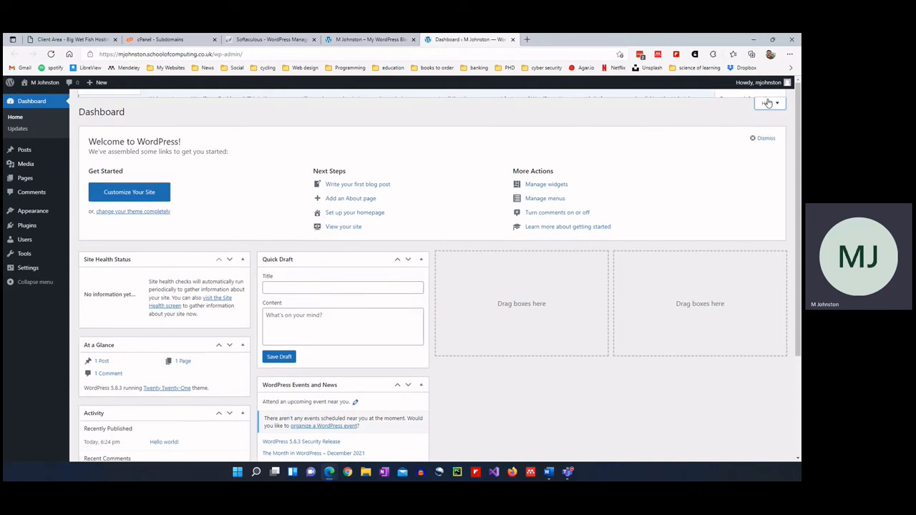
pyautogui.moveTo(762, 82)
pyautogui.click(743, 107)
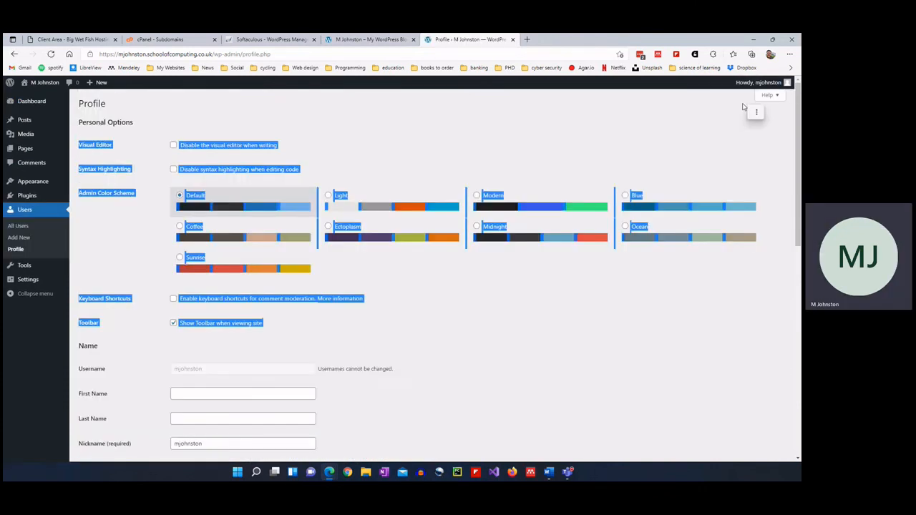
pyautogui.click(738, 114)
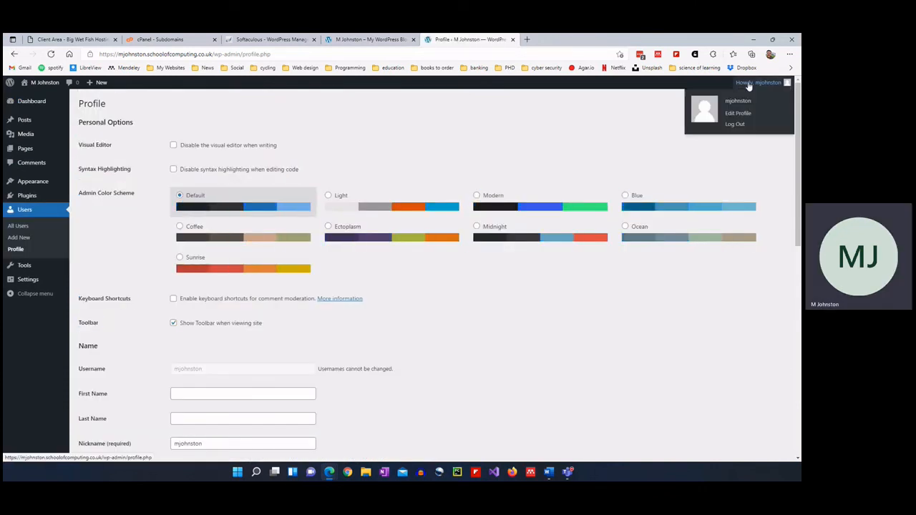
pyautogui.click(742, 125)
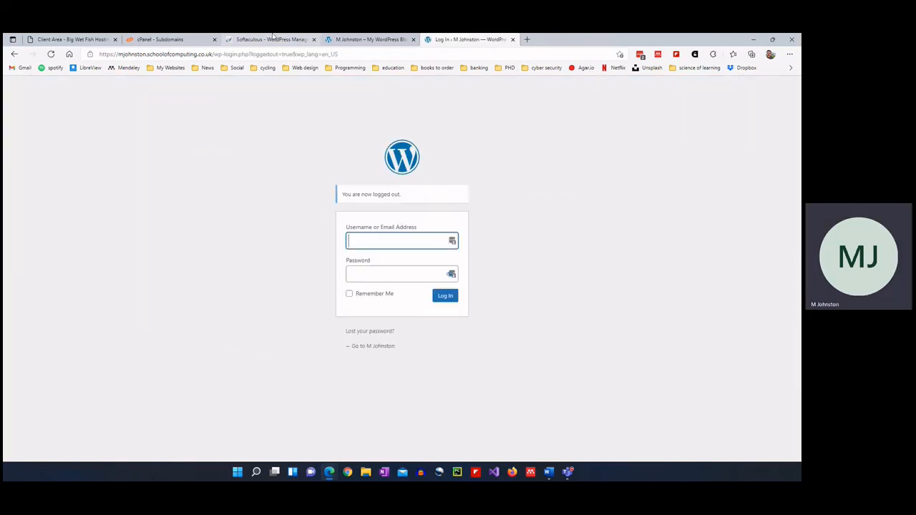
pyautogui.click(235, 53)
# Edit the login page URL to load the site's /wp-admin address.
pyautogui.click(240, 55)
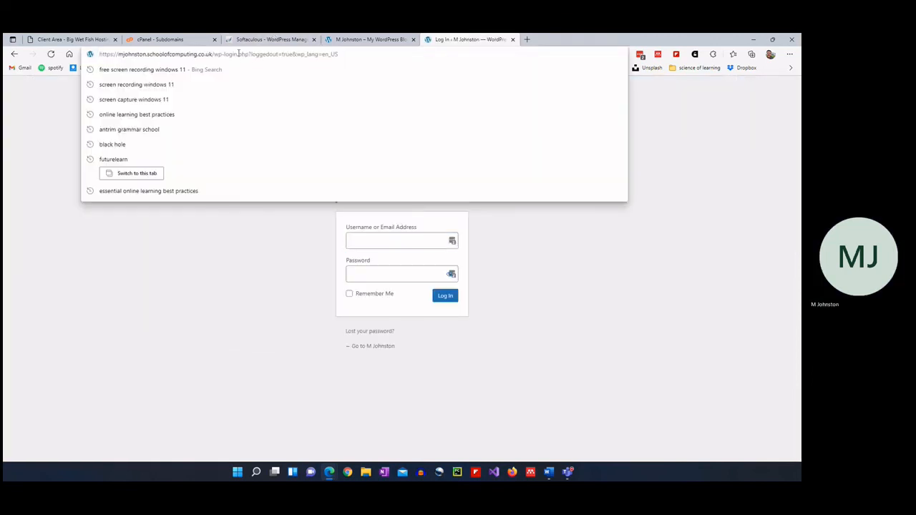
pyautogui.moveTo(237, 54); pyautogui.dragTo(414, 50)
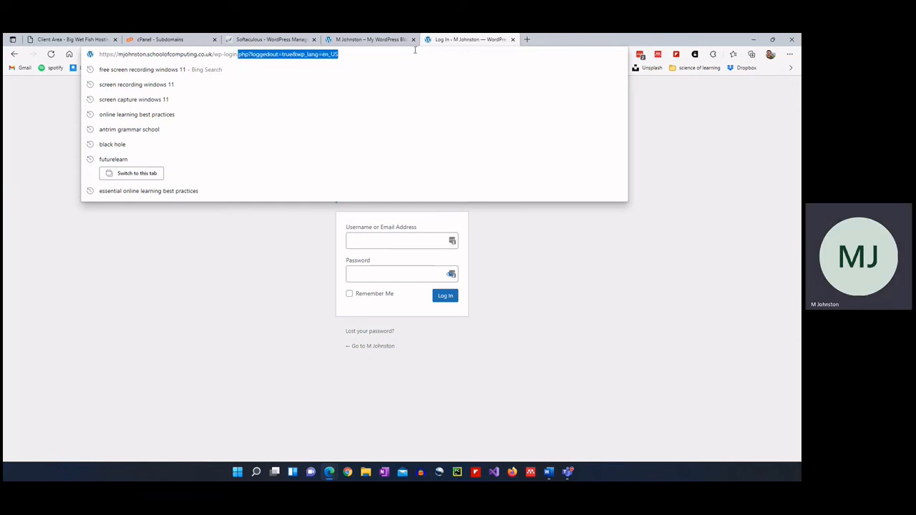
pyautogui.press('BackSpace')
pyautogui.press('Return')
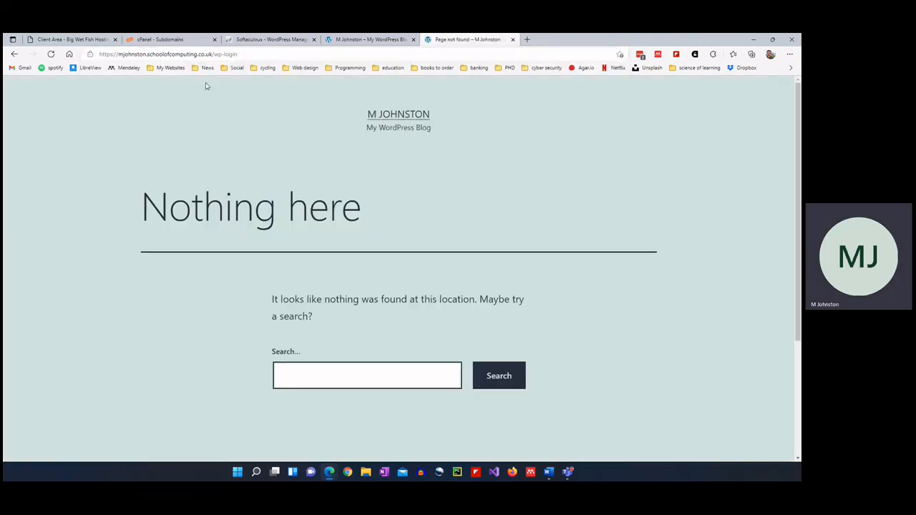
pyautogui.click(236, 55)
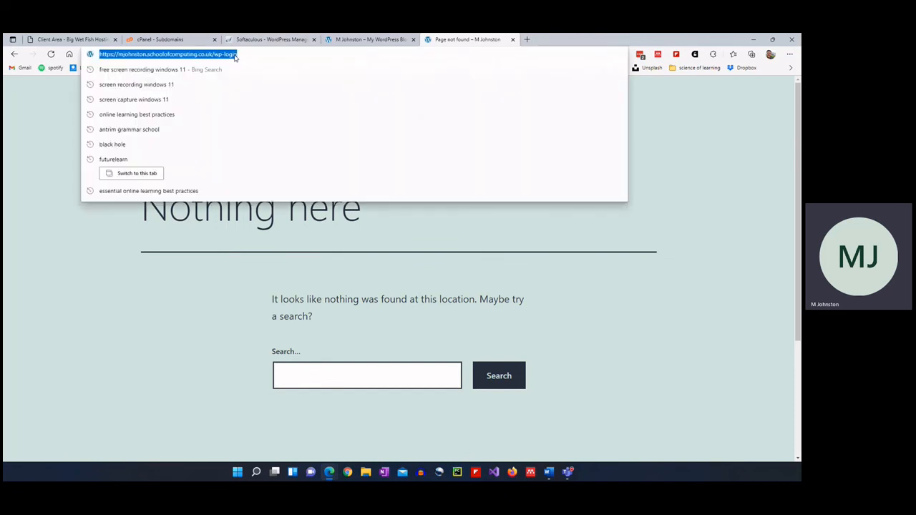
pyautogui.doubleClick(235, 55)
pyautogui.write('sd')
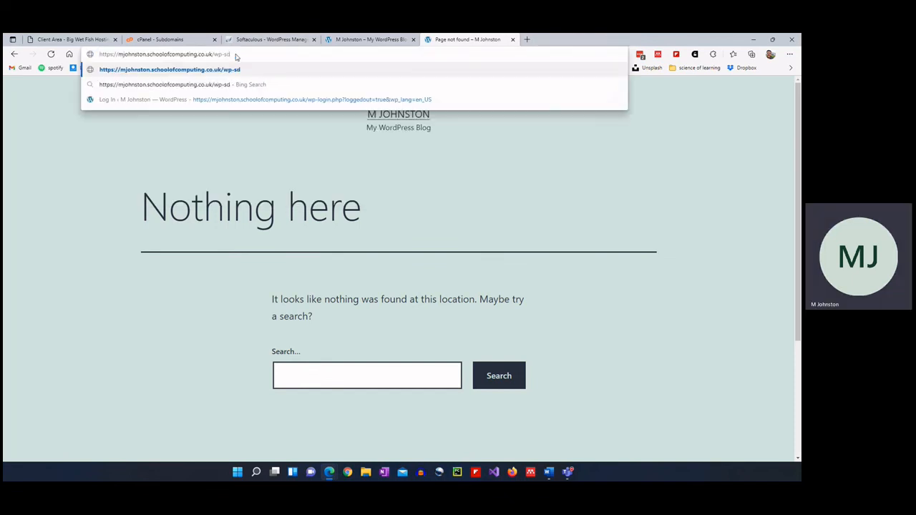
pyautogui.press('BackSpace')
pyautogui.press('BackSpace')
pyautogui.write('admin')
pyautogui.press('Return')
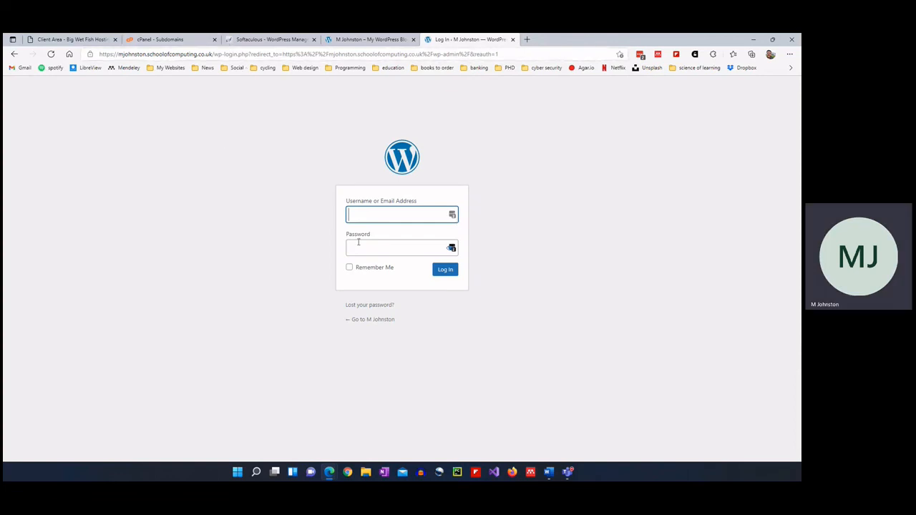
# Sign in with the admin username and password.
pyautogui.press('Tab')
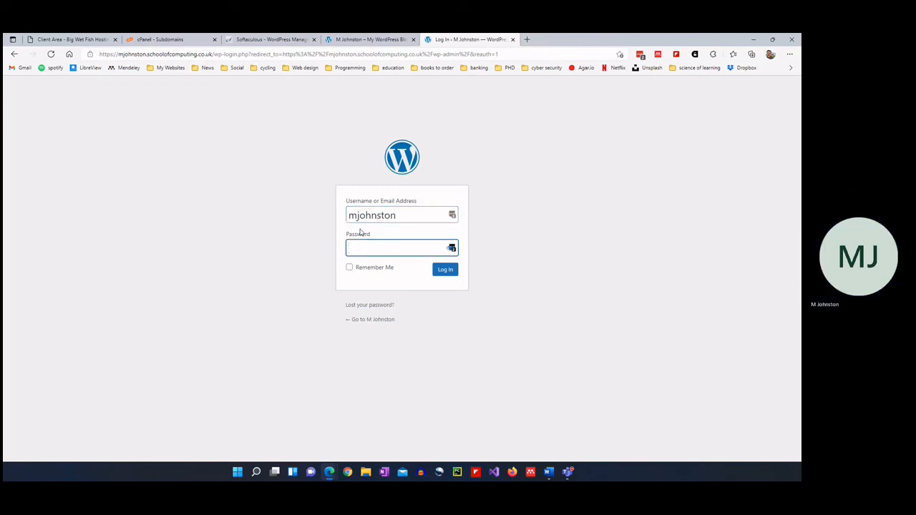
pyautogui.write('••••••••••••')
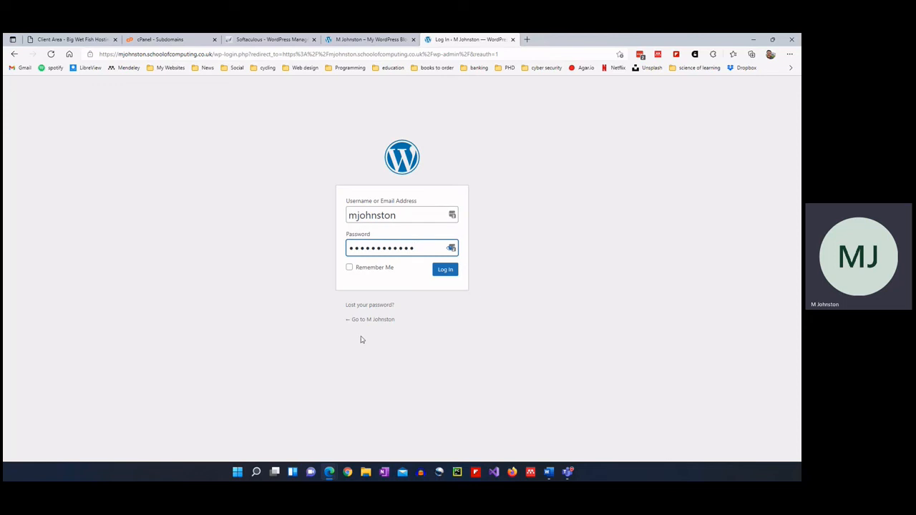
pyautogui.click(448, 269)
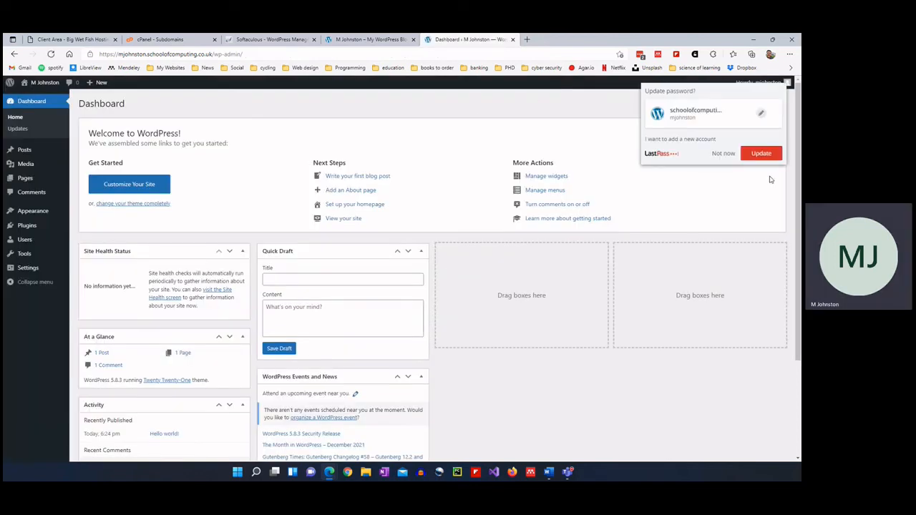
# Dismiss the LastPass update prompt and go to Settings in the sidebar.
pyautogui.click(722, 154)
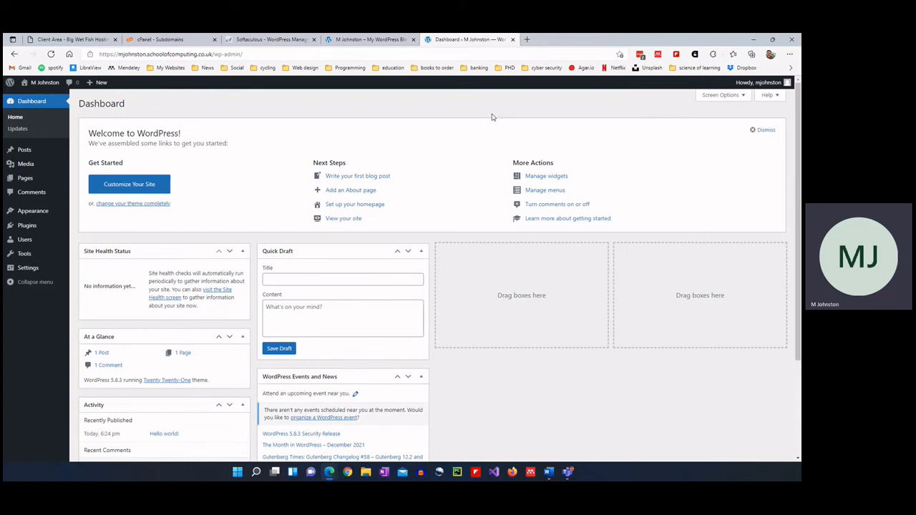
pyautogui.click(22, 269)
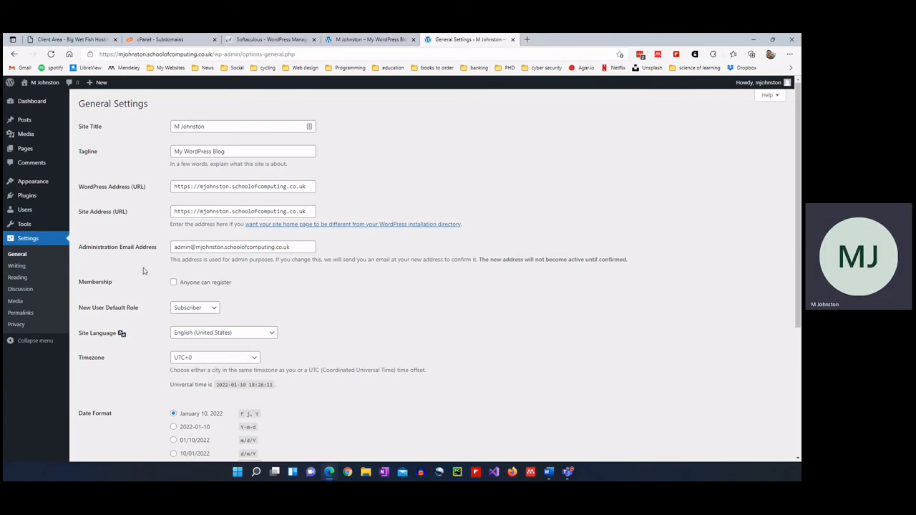
# Tick 'Anyone can register' and keep Subscriber as the New User Default Role.
pyautogui.tripleClick(191, 131)
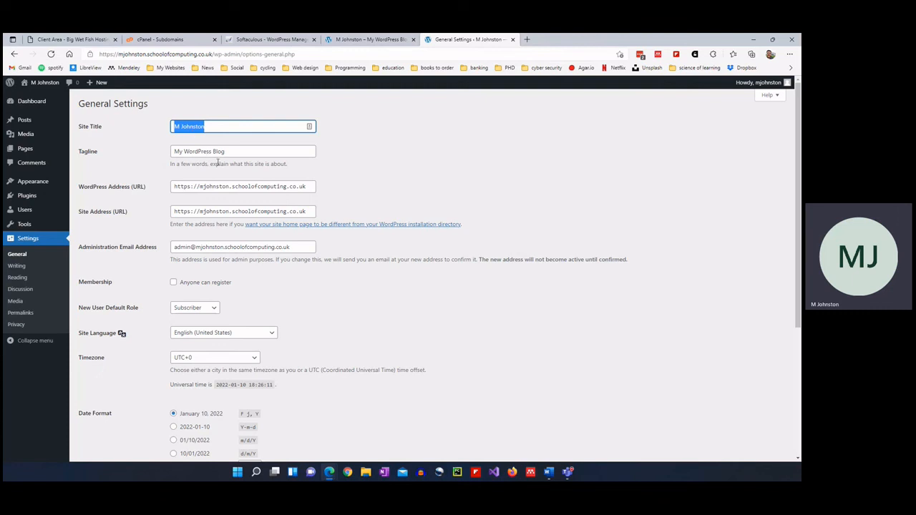
pyautogui.press('Tab')
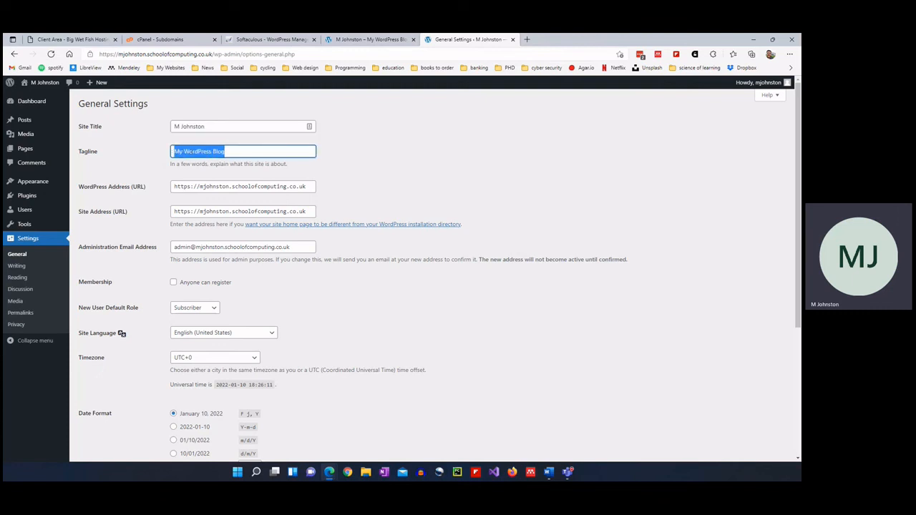
pyautogui.click(231, 152)
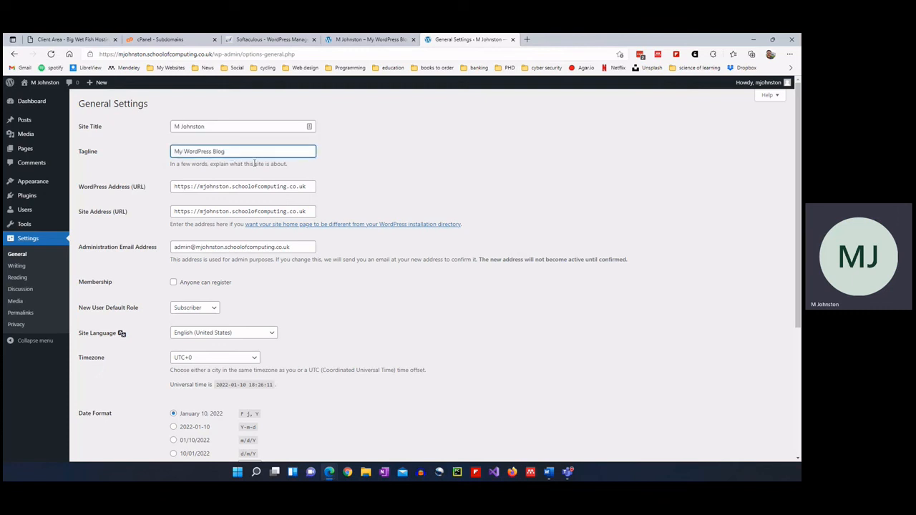
pyautogui.scroll(-1, 254, 163)
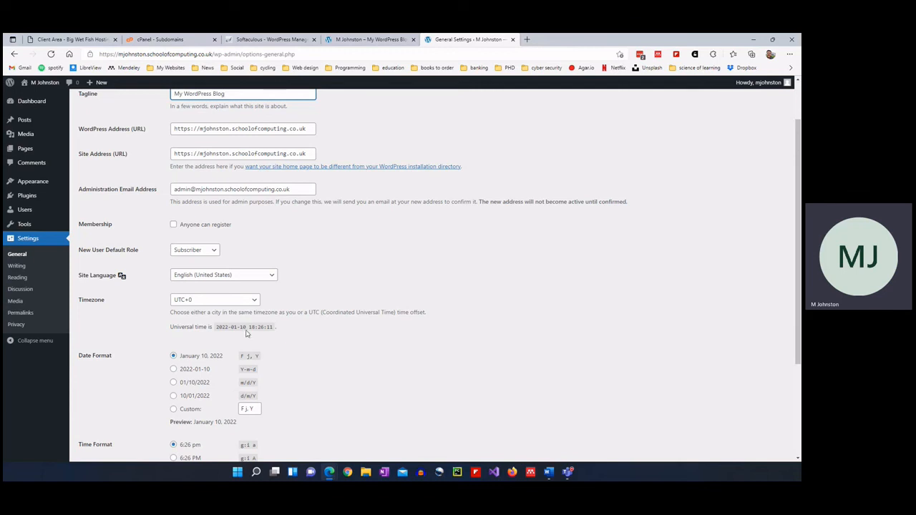
pyautogui.click(187, 226)
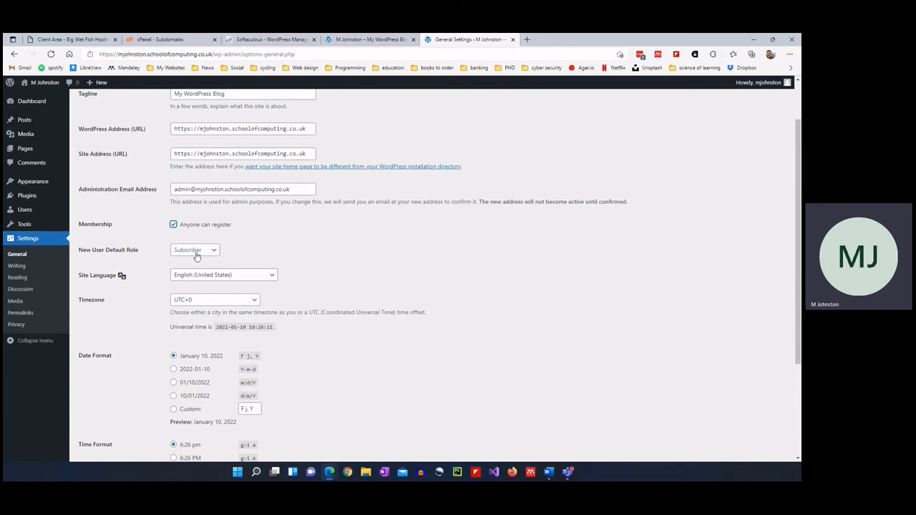
pyautogui.click(197, 255)
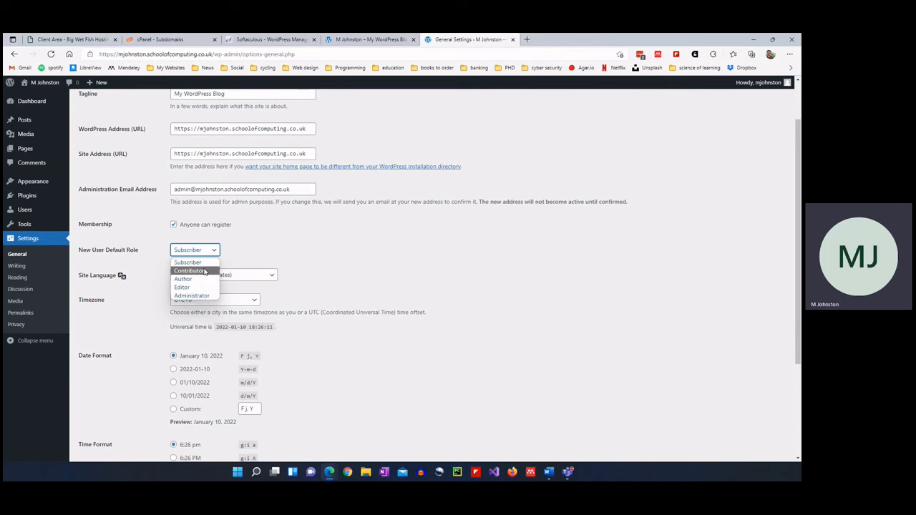
pyautogui.click(205, 263)
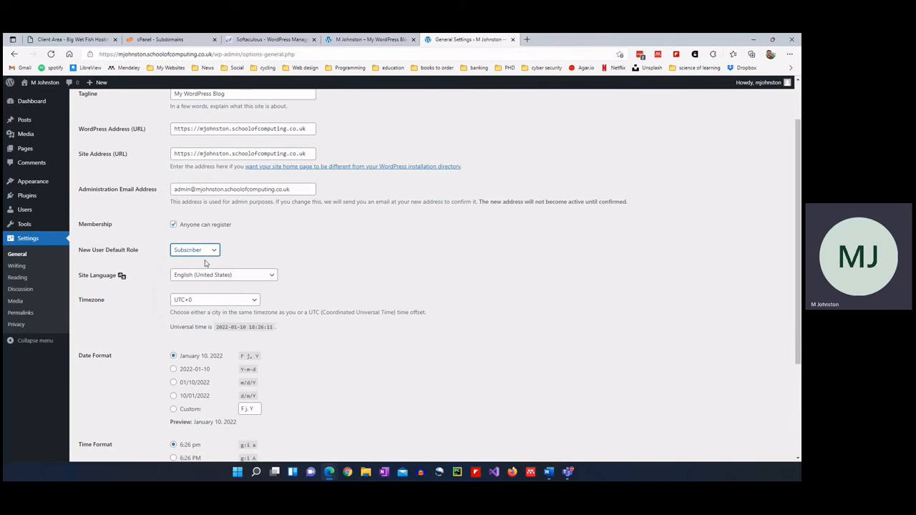
pyautogui.click(211, 250)
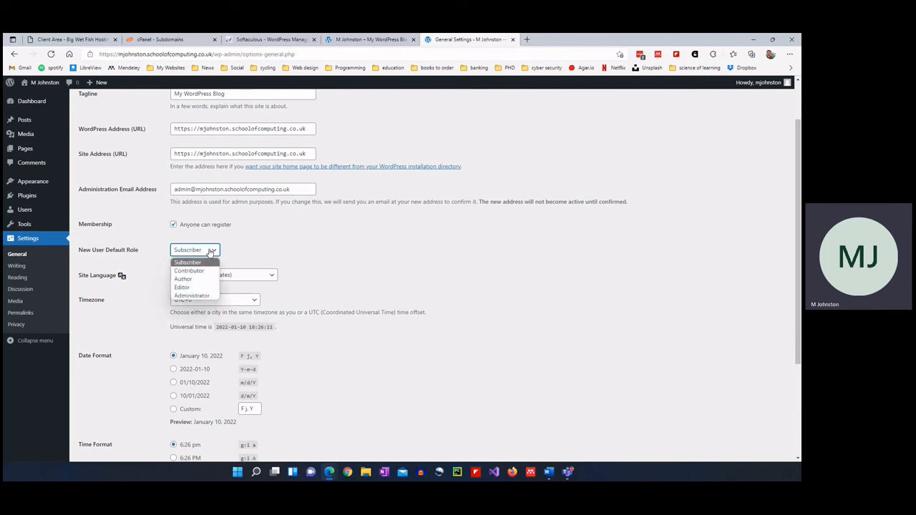
# Set the Site Language to English (UK) and the Timezone to London.
pyautogui.click(210, 251)
pyautogui.click(231, 275)
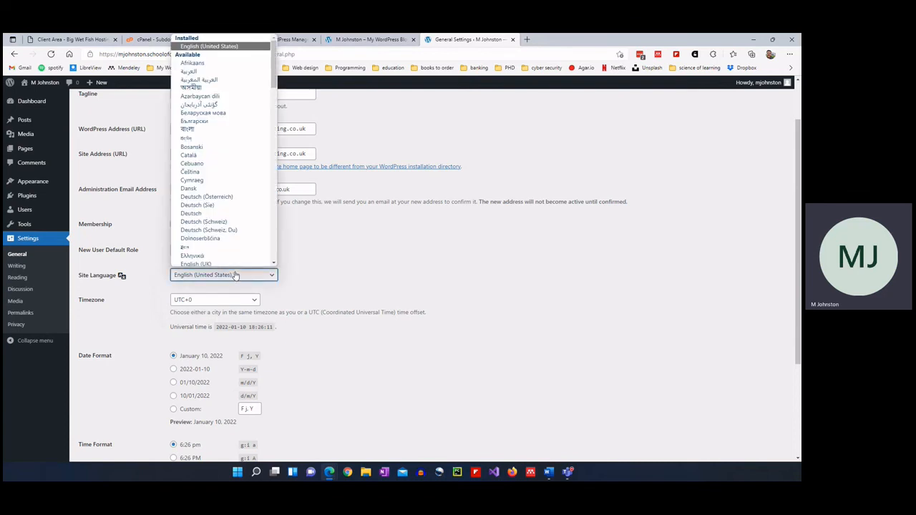
pyautogui.scroll(-5, 222, 214)
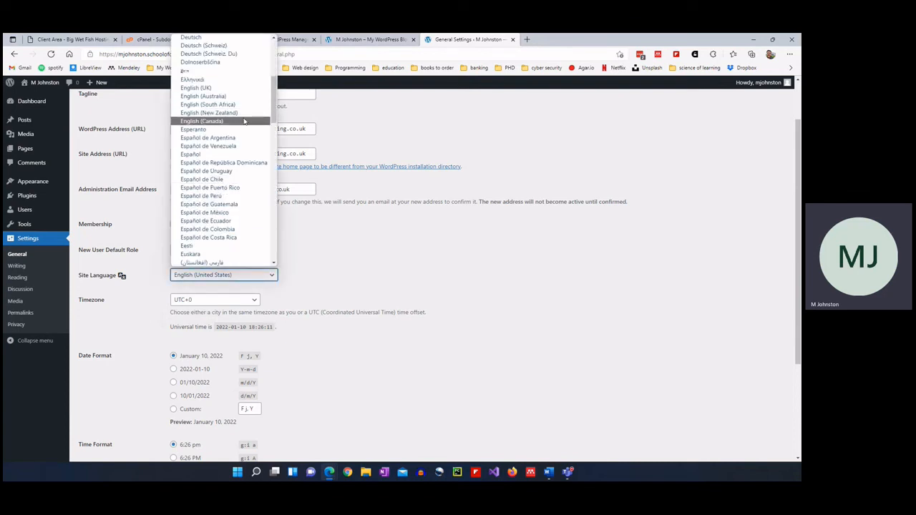
pyautogui.click(236, 89)
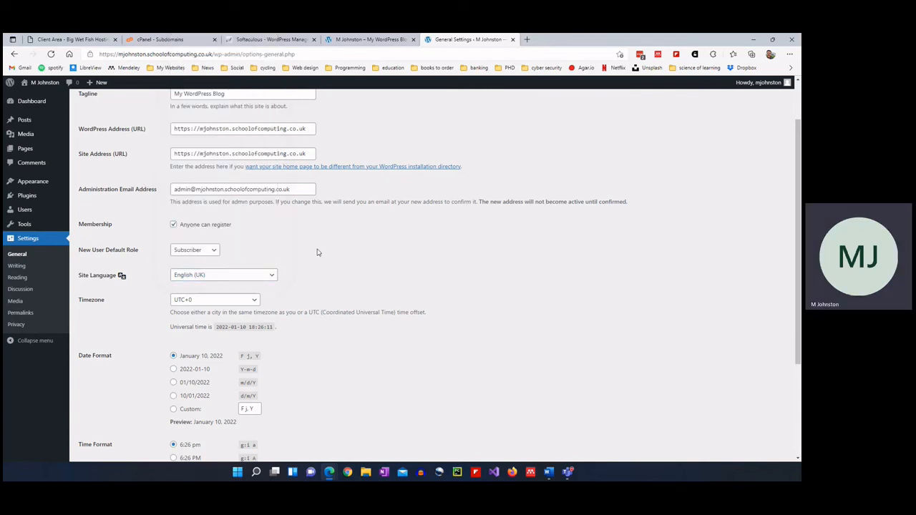
pyautogui.scroll(-2, 314, 252)
pyautogui.click(242, 184)
pyautogui.scroll(10, 236, 297)
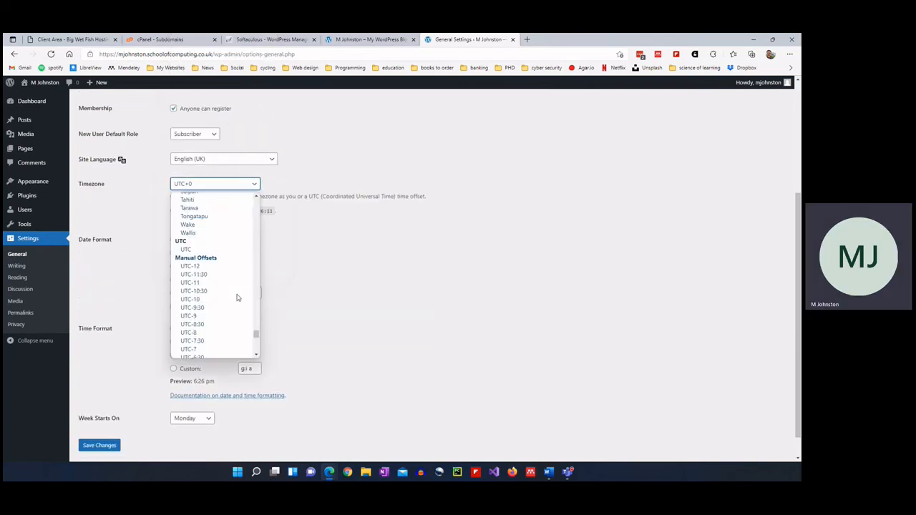
pyautogui.scroll(5, 234, 304)
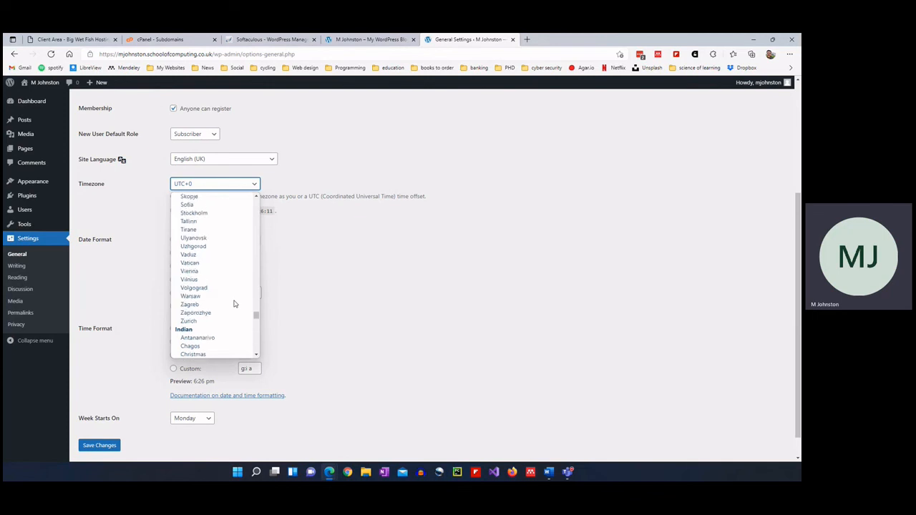
pyautogui.scroll(5, 233, 272)
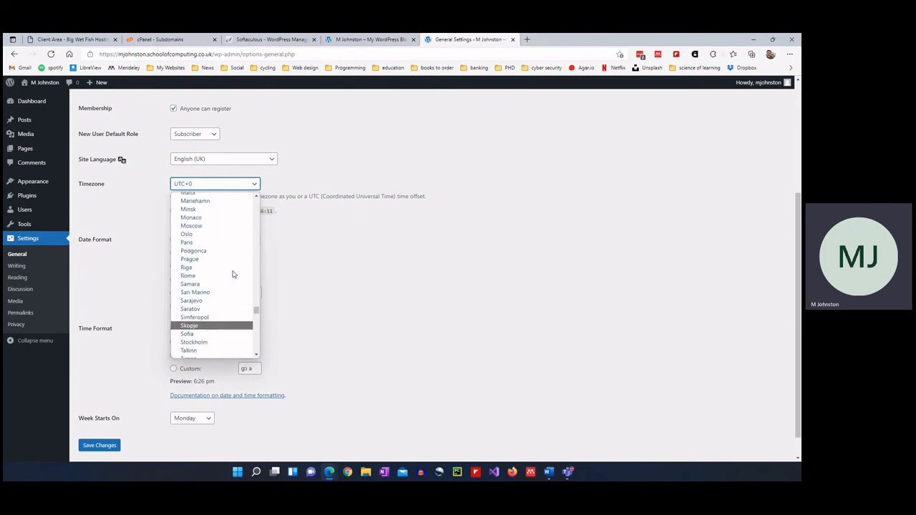
pyautogui.click(222, 238)
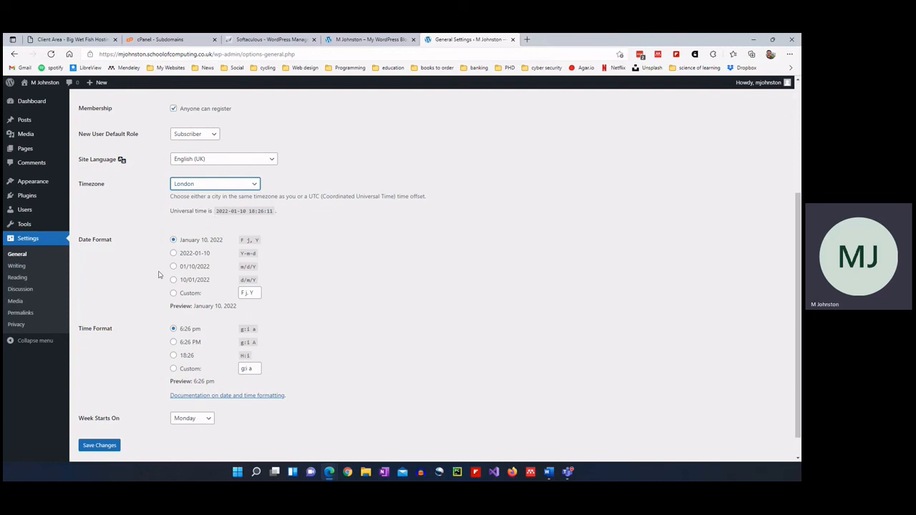
# Use the d/m/Y date format, start weeks on Sunday, and save the changes.
pyautogui.click(202, 281)
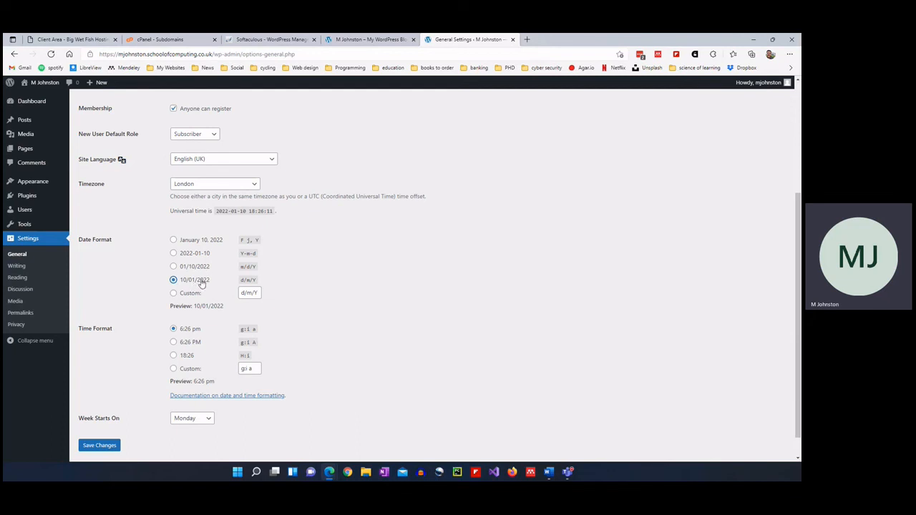
pyautogui.click(189, 344)
pyautogui.click(191, 330)
pyautogui.click(195, 418)
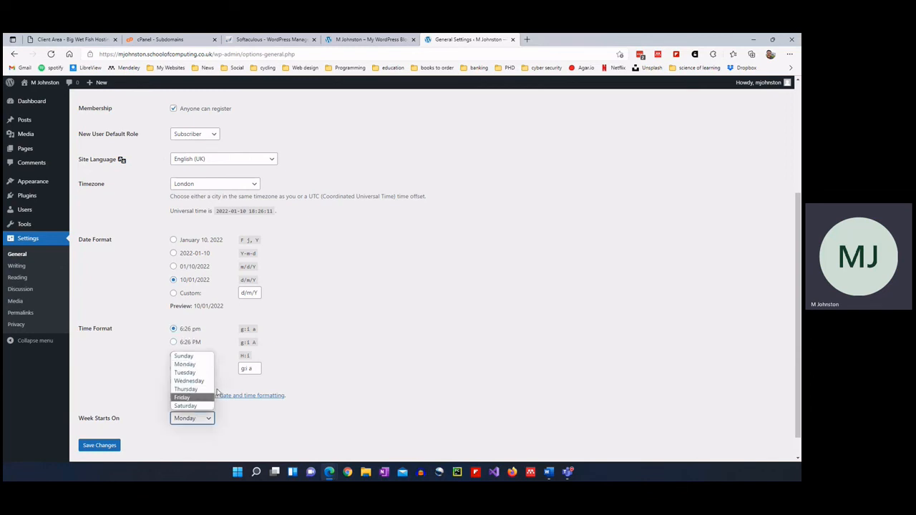
pyautogui.click(200, 356)
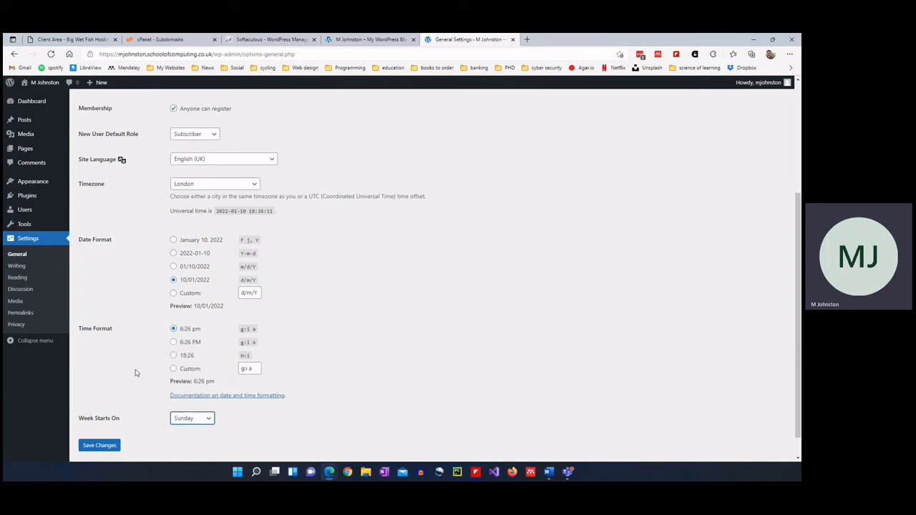
pyautogui.click(101, 445)
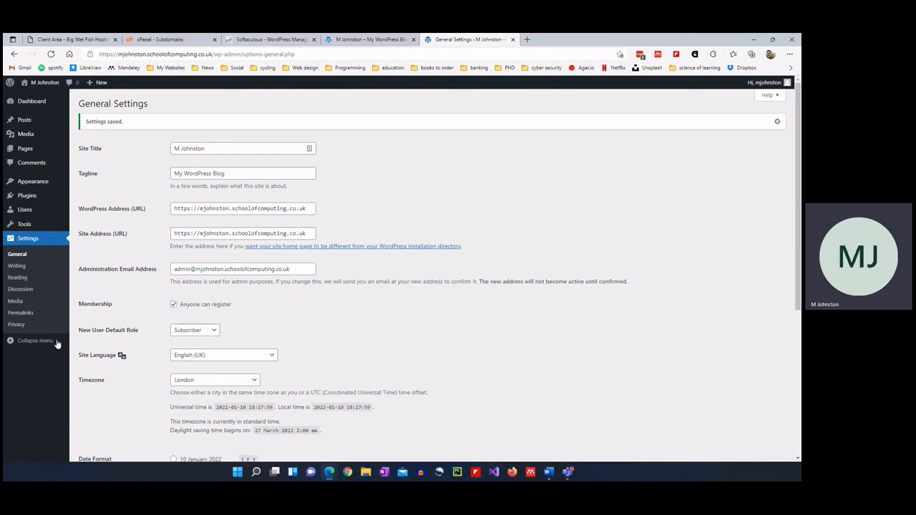
# Go through Writing Settings to the Reading Settings page.
pyautogui.click(27, 269)
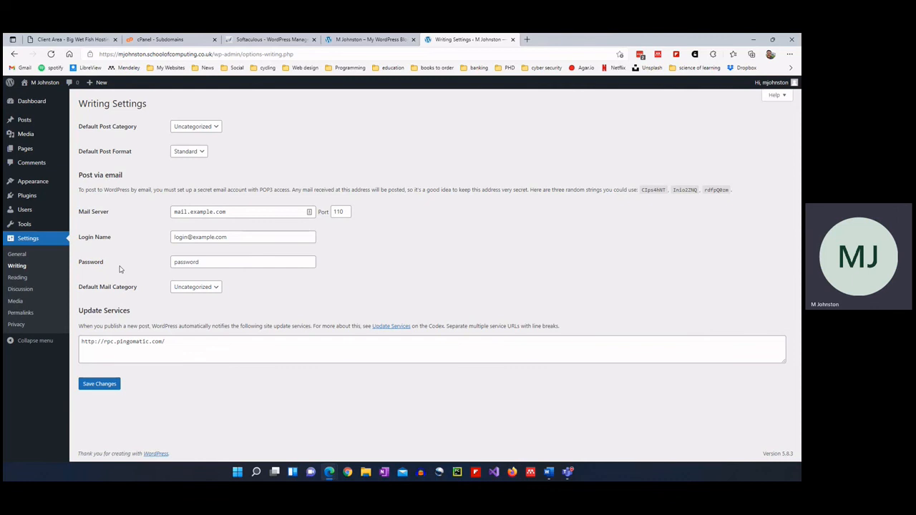
pyautogui.click(25, 280)
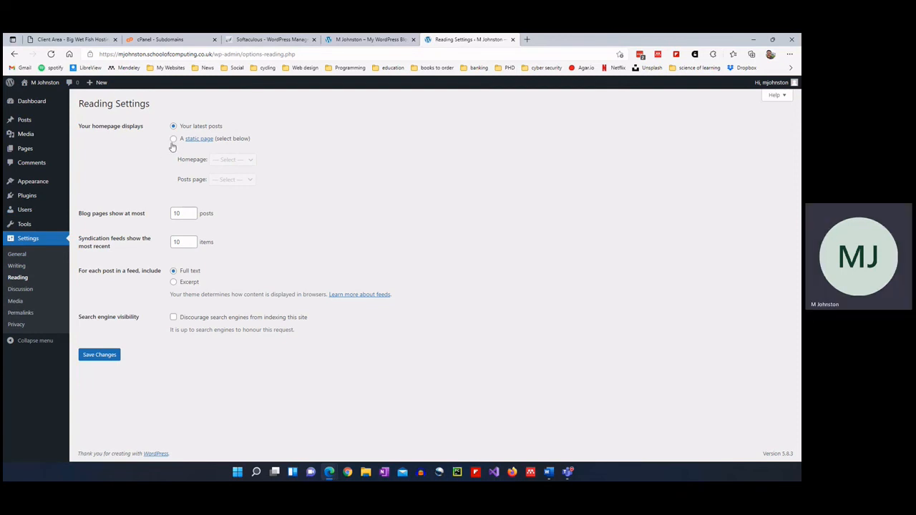
# Set the homepage to display 'A static page' and check the Homepage and Posts page options.
pyautogui.click(173, 139)
pyautogui.click(246, 181)
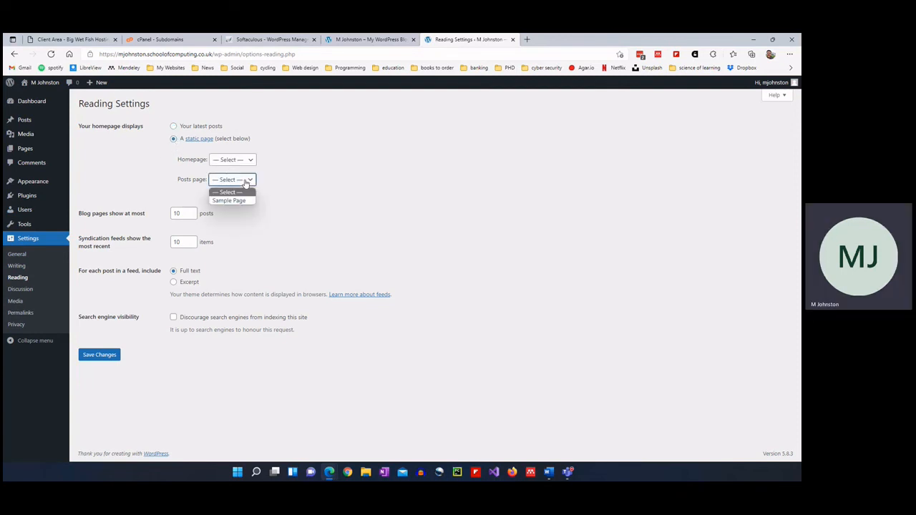
pyautogui.click(245, 180)
pyautogui.click(241, 159)
pyautogui.click(241, 159)
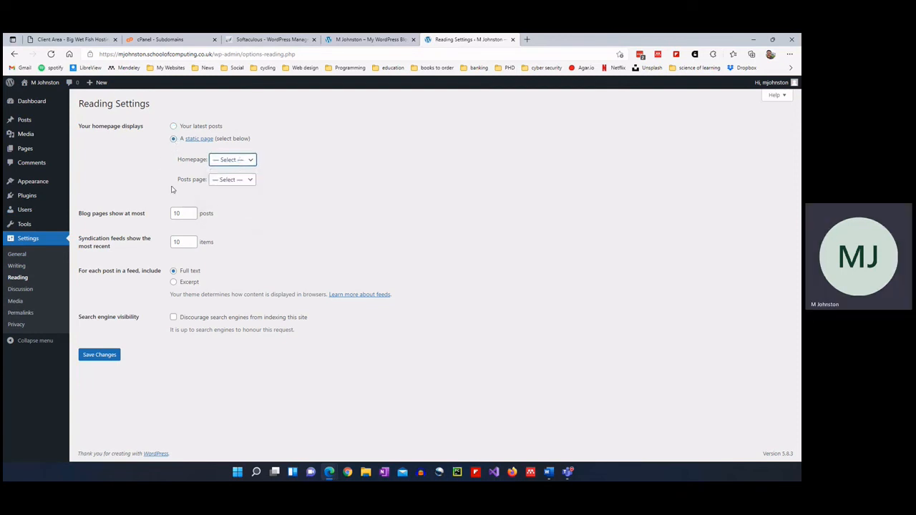
# Open the Pages list in a new browser tab and switch to it.
pyautogui.click(26, 152)
pyautogui.rightClick(26, 152)
pyautogui.click(48, 156)
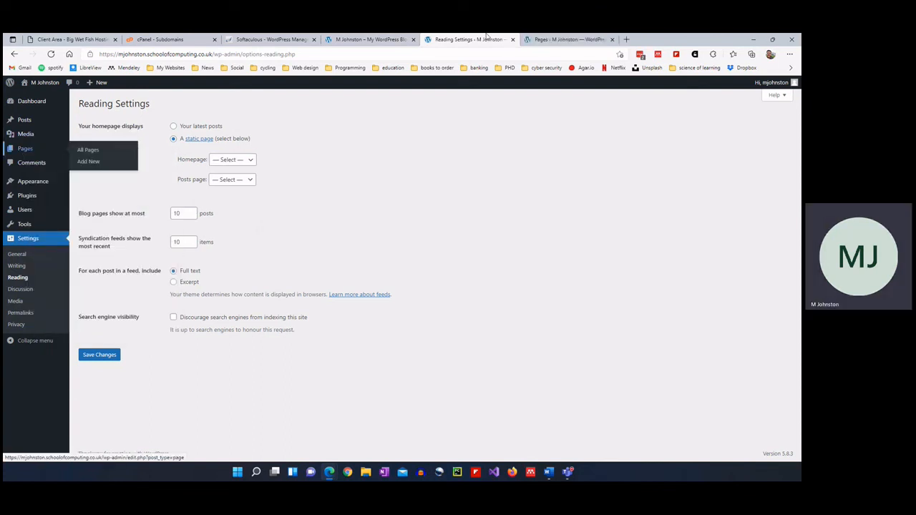
pyautogui.click(538, 40)
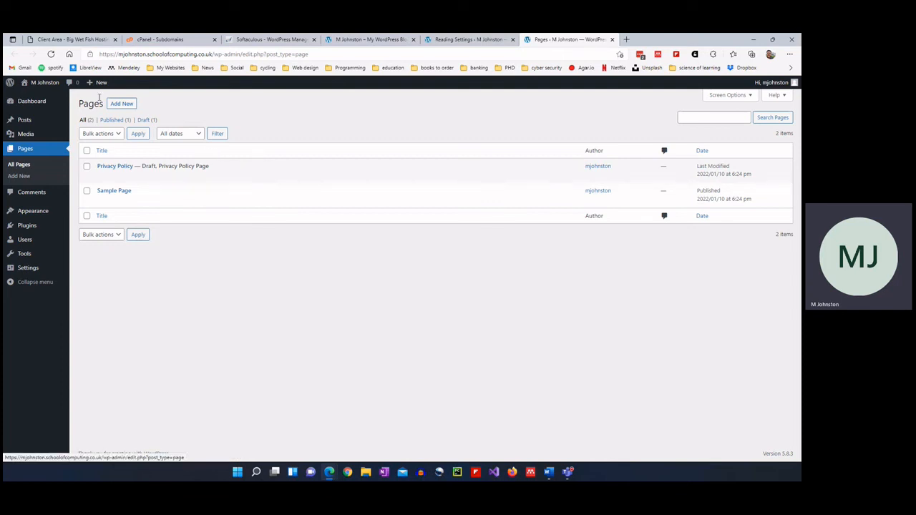
# Start a new page and dismiss the block editor welcome guide.
pyautogui.click(121, 104)
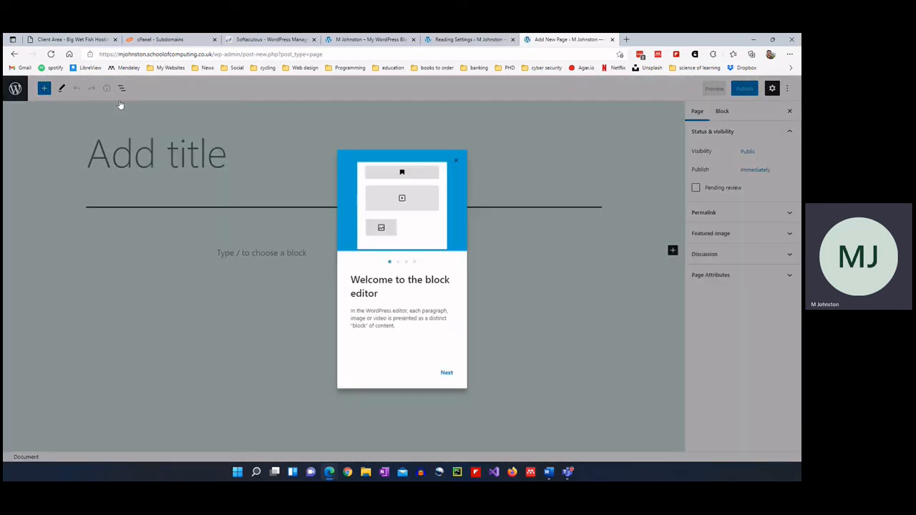
pyautogui.click(456, 161)
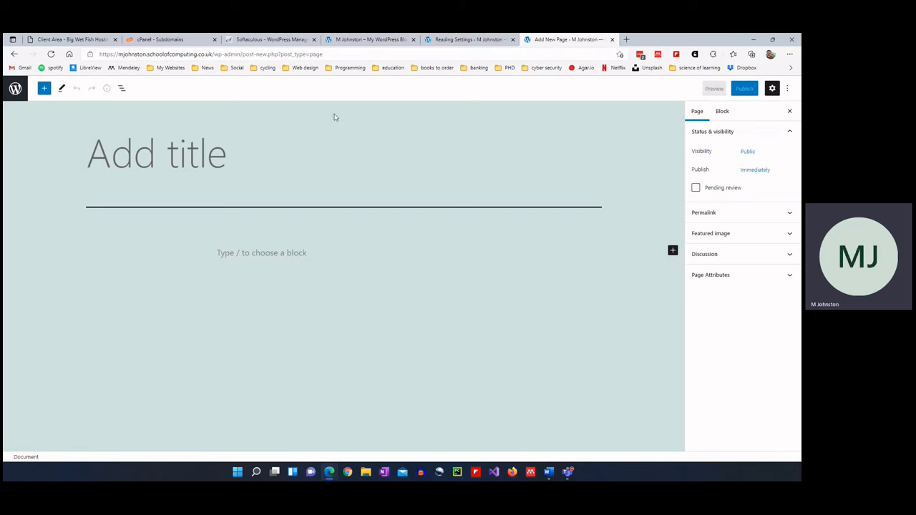
pyautogui.click(16, 88)
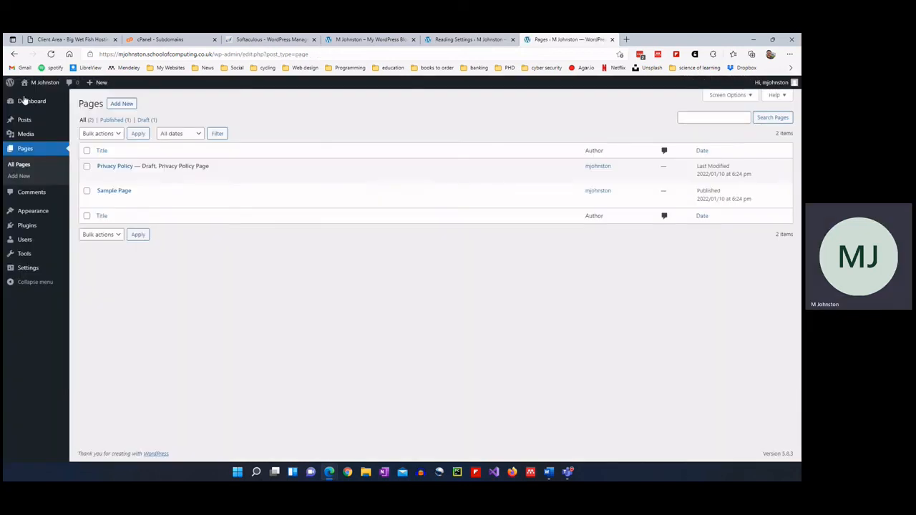
pyautogui.click(143, 120)
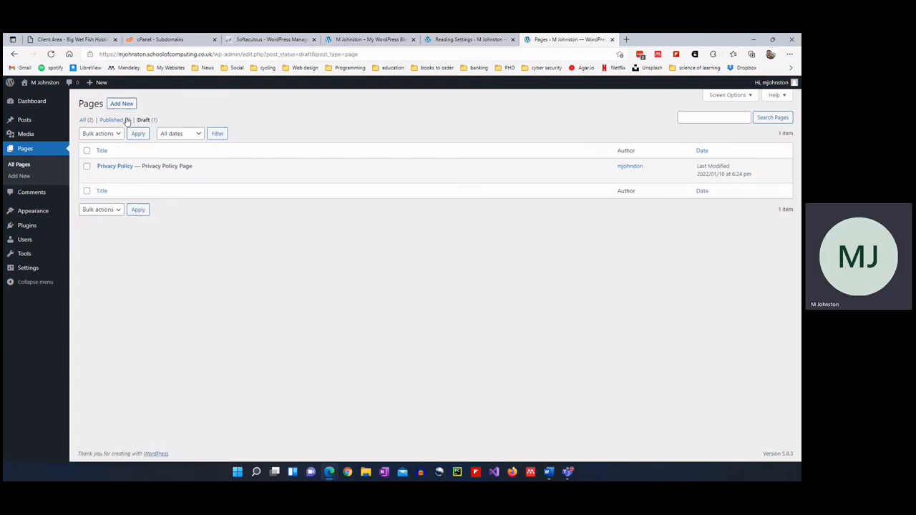
pyautogui.click(119, 105)
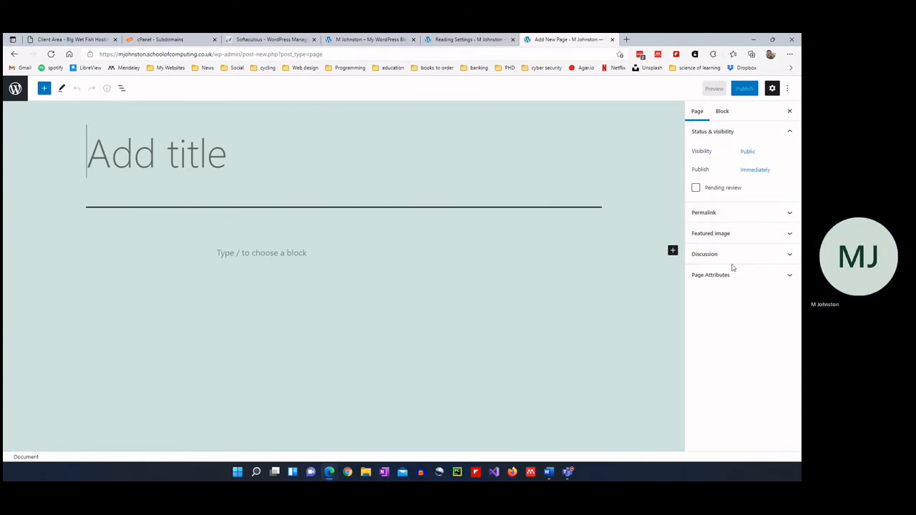
pyautogui.click(44, 89)
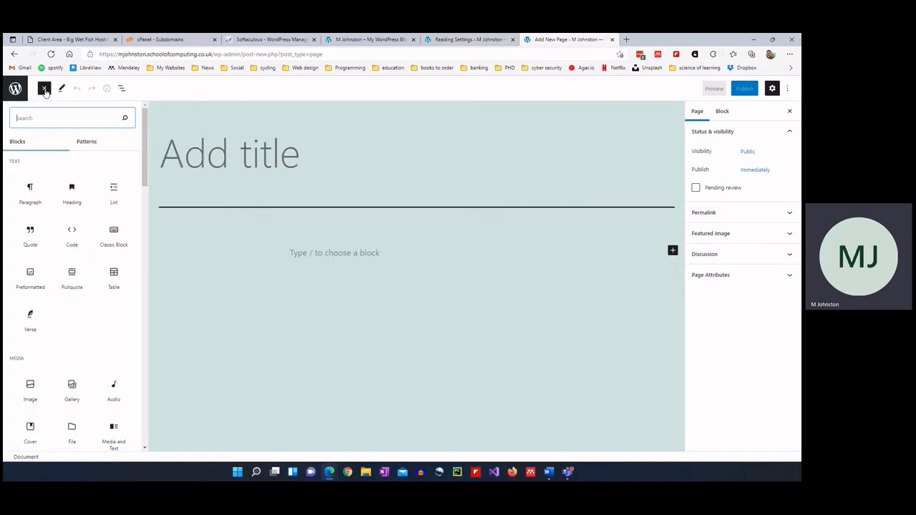
pyautogui.click(14, 88)
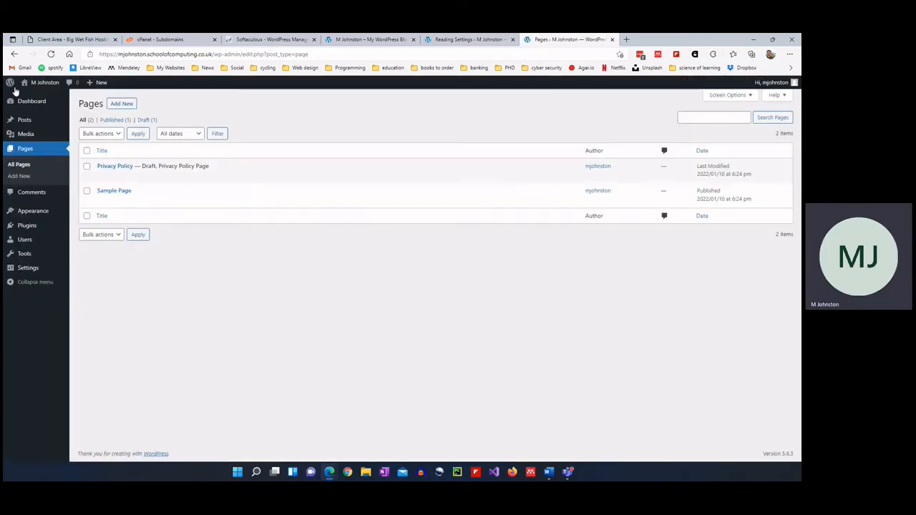
# On a fresh new page, toggle Code editor and back to Visual editor, then hide the settings sidebar.
pyautogui.click(121, 104)
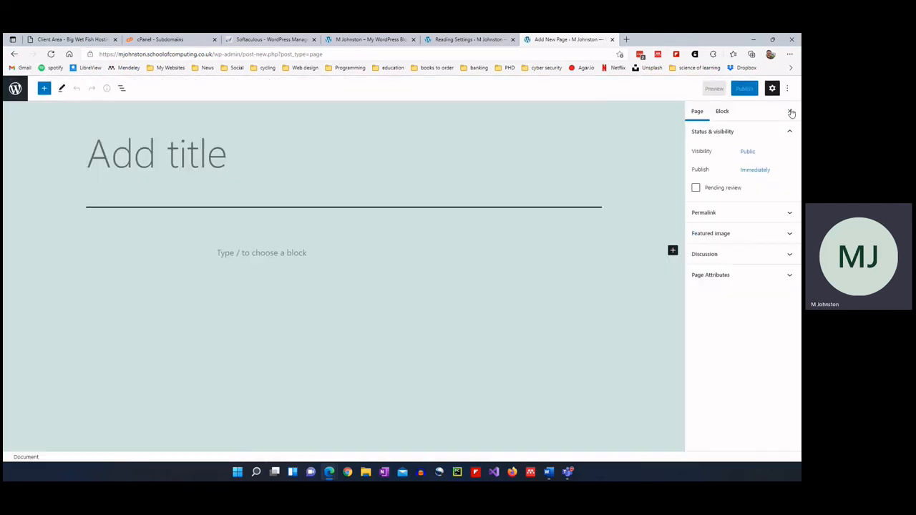
pyautogui.click(724, 112)
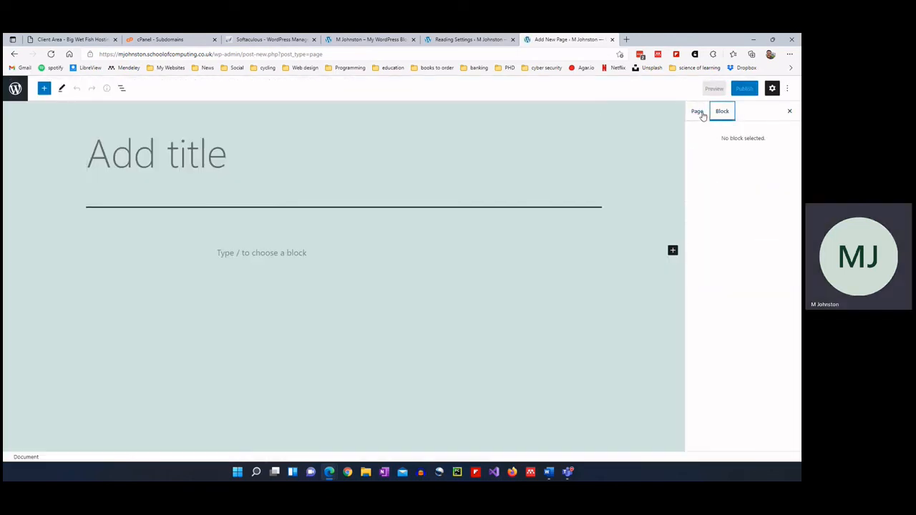
pyautogui.click(697, 112)
pyautogui.click(786, 88)
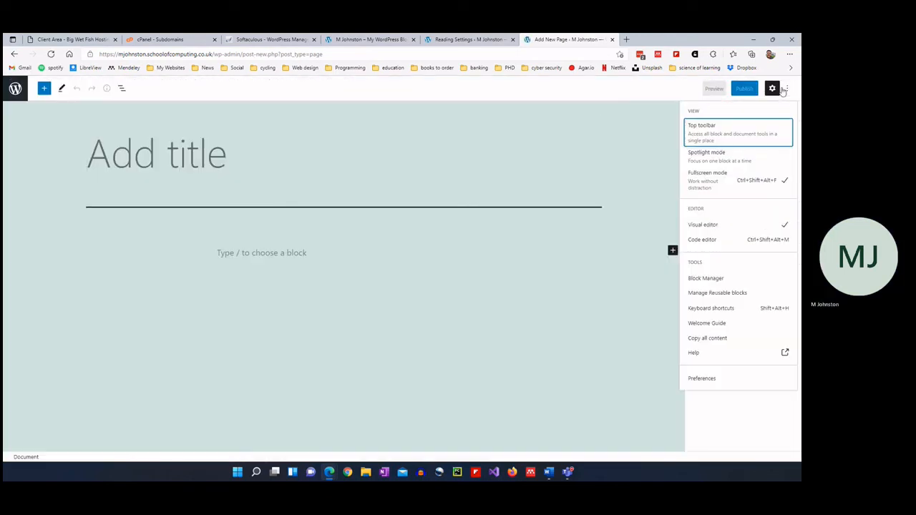
pyautogui.click(713, 240)
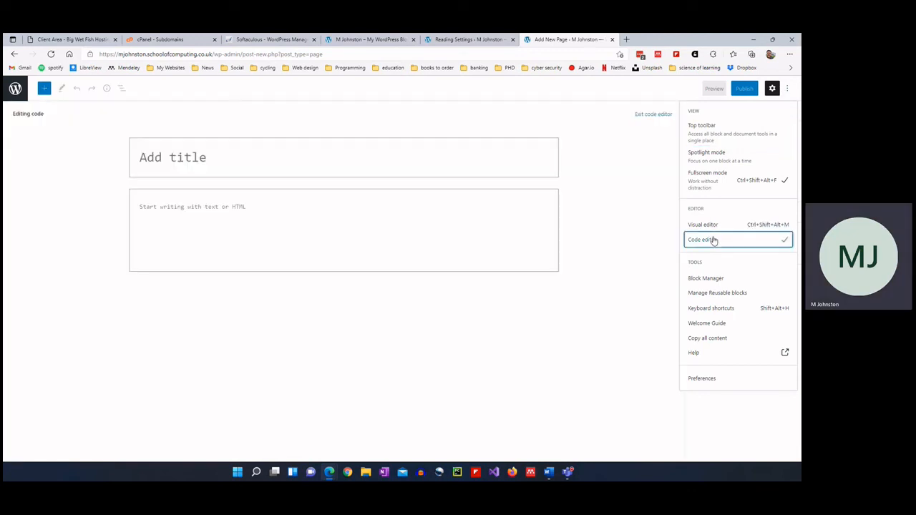
pyautogui.click(713, 224)
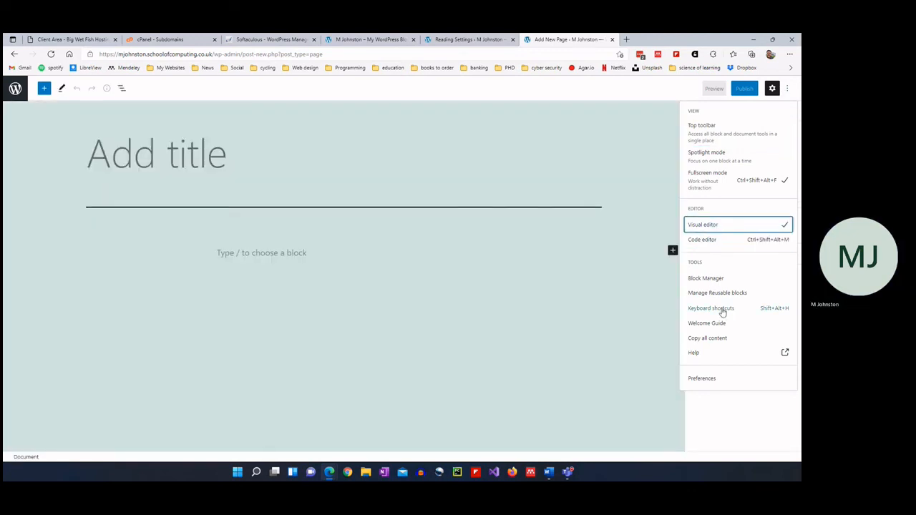
pyautogui.click(773, 88)
pyautogui.click(772, 88)
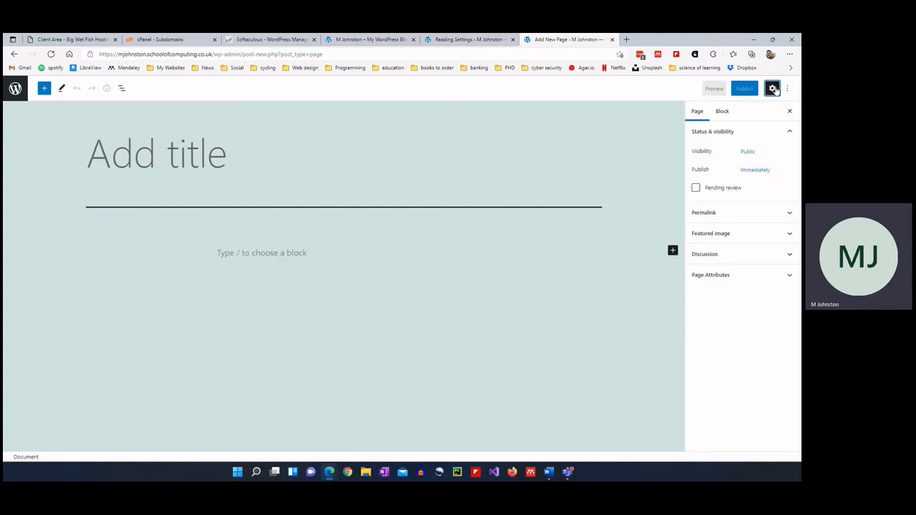
pyautogui.click(774, 88)
pyautogui.click(266, 175)
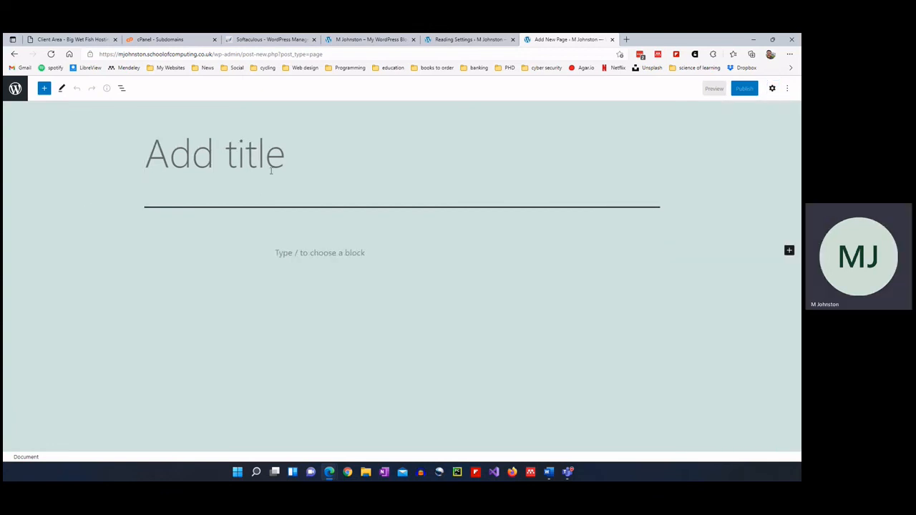
# Title the page 'Home', publish it, and return to the Pages list.
pyautogui.write('Home')
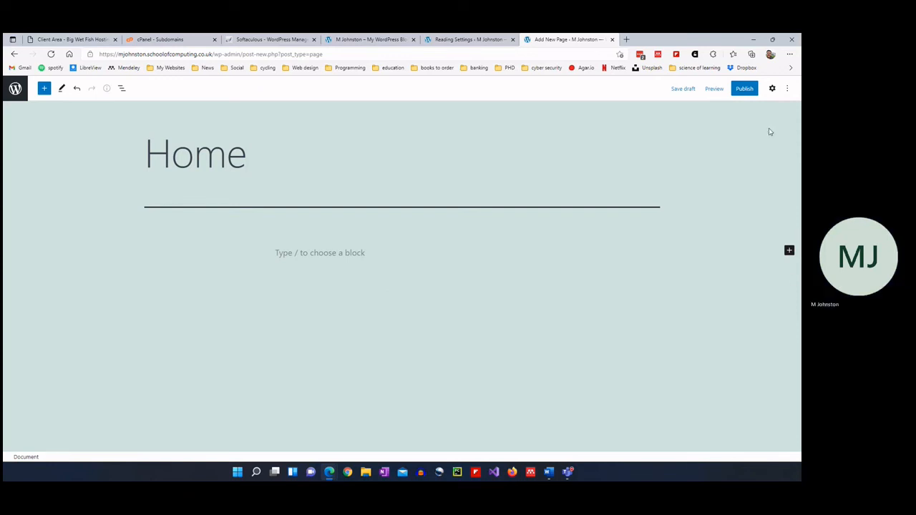
pyautogui.click(744, 88)
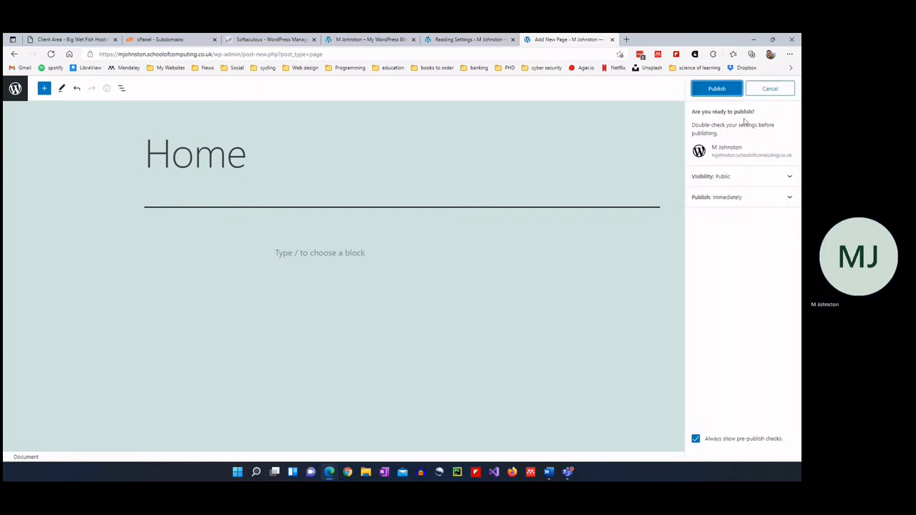
pyautogui.click(717, 91)
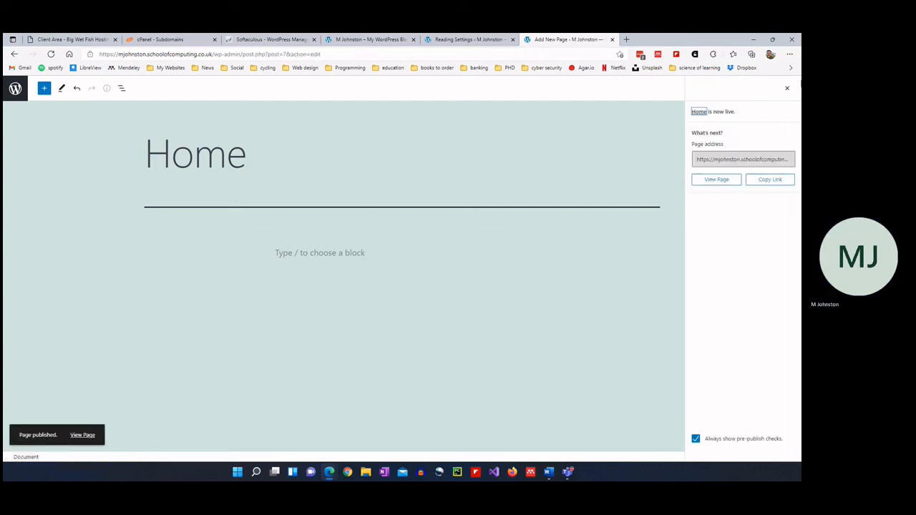
pyautogui.click(787, 88)
pyautogui.click(17, 89)
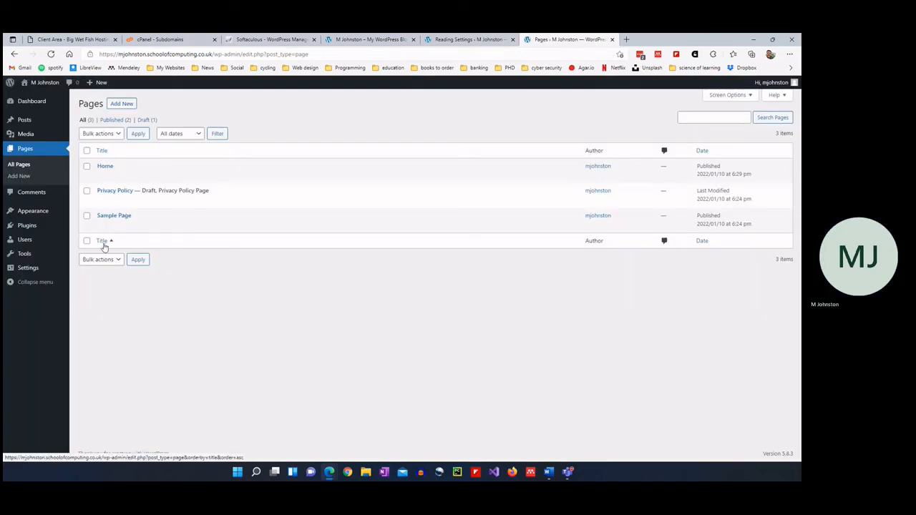
# Create another new page and briefly open the block library.
pyautogui.click(122, 104)
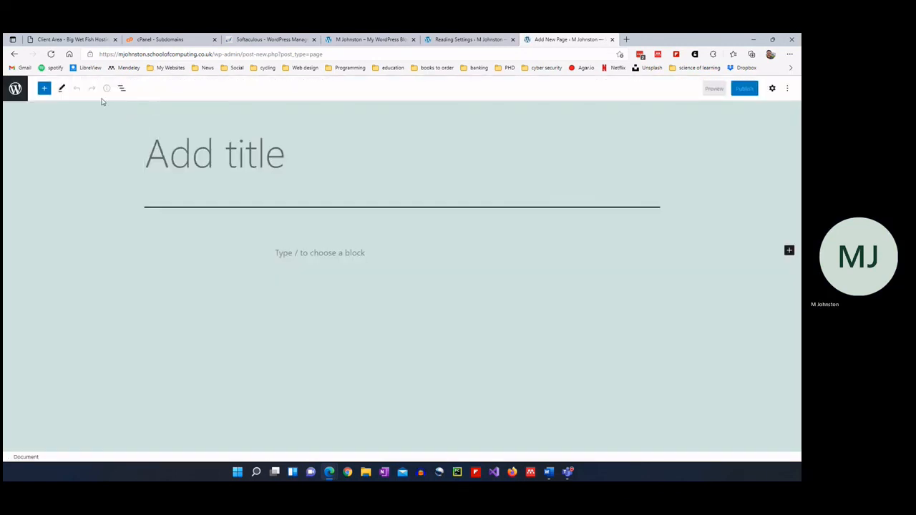
pyautogui.click(44, 88)
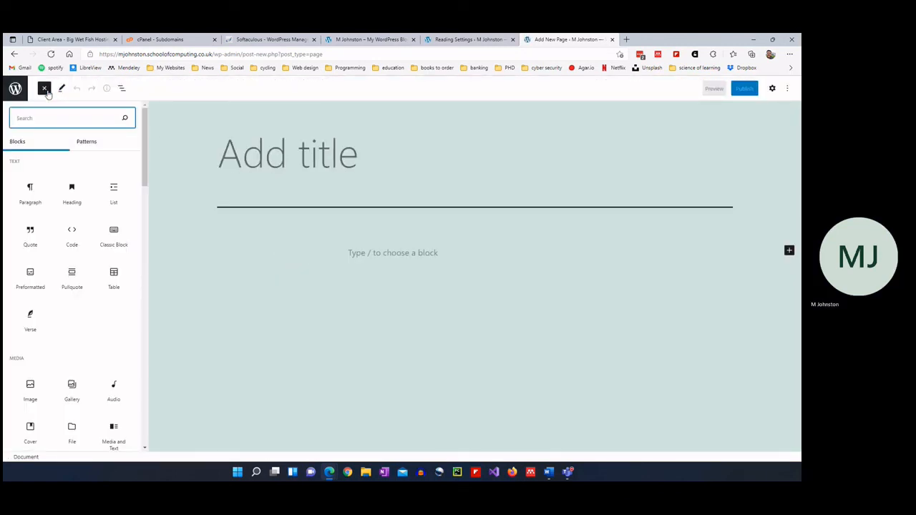
pyautogui.click(46, 91)
# Review the page settings panels: page attributes, discussion, featured image and permalink.
pyautogui.click(772, 88)
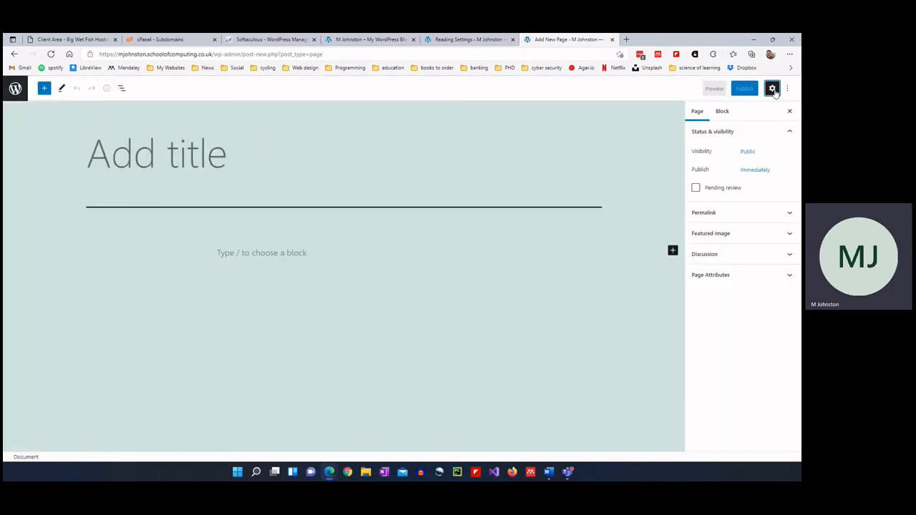
pyautogui.click(752, 275)
pyautogui.click(747, 256)
pyautogui.click(748, 255)
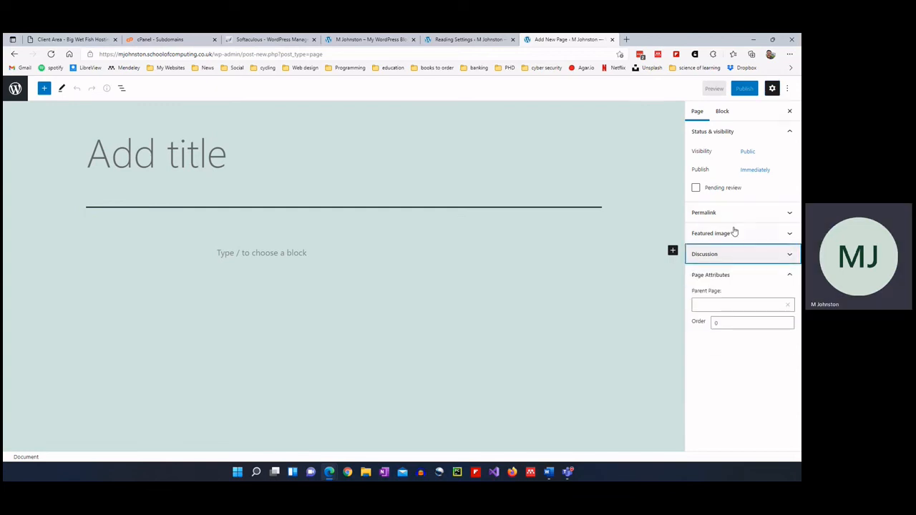
pyautogui.click(732, 233)
pyautogui.click(733, 214)
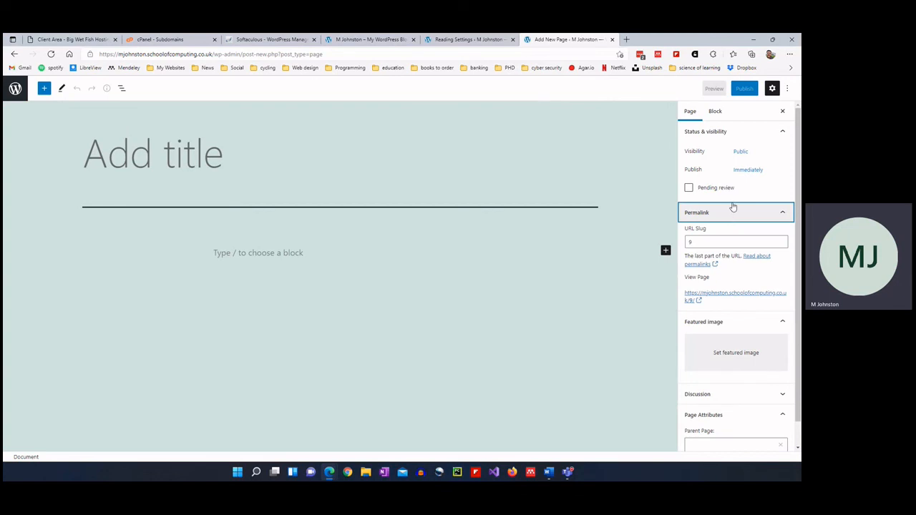
pyautogui.click(718, 111)
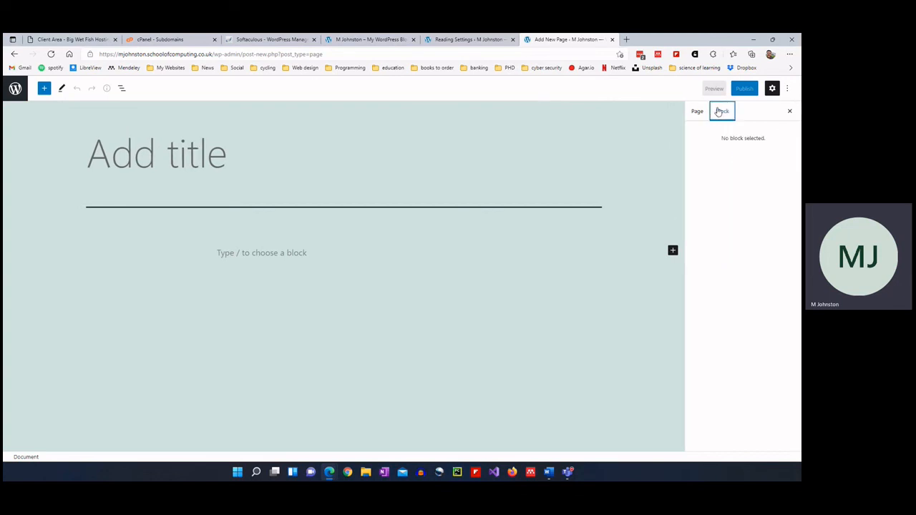
pyautogui.click(772, 88)
pyautogui.click(772, 88)
pyautogui.click(787, 88)
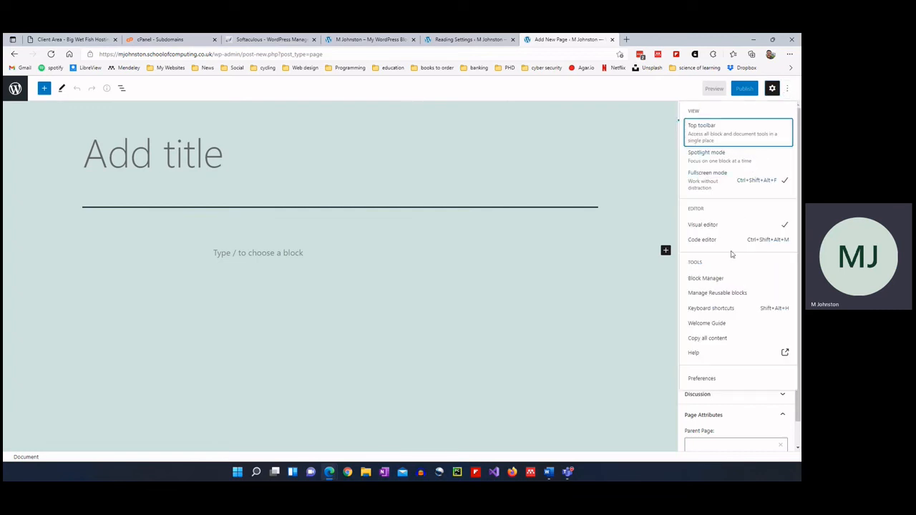
pyautogui.click(572, 180)
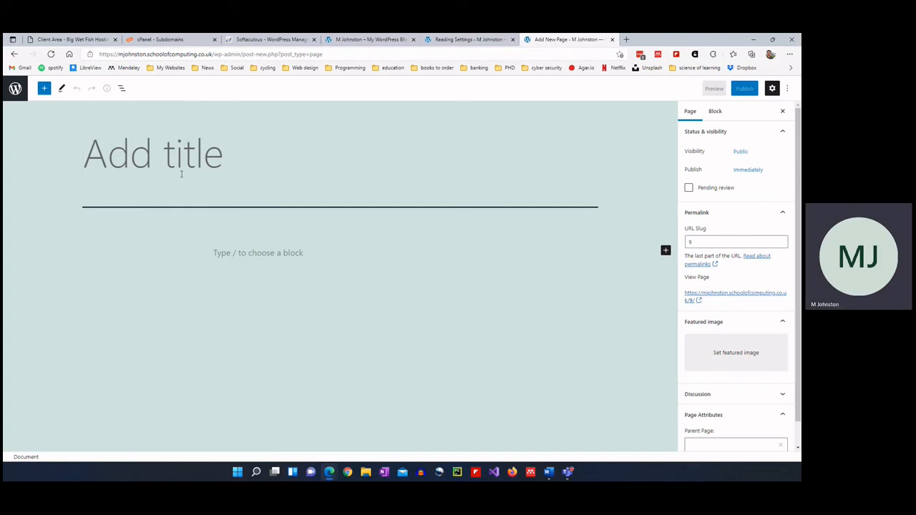
# Title the page 'News', publish it, and return to the Pages list.
pyautogui.write('News')
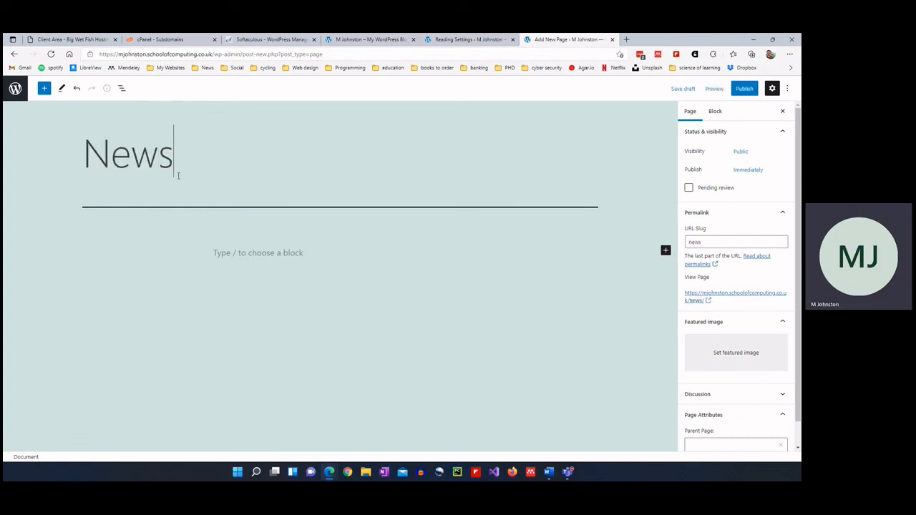
pyautogui.click(745, 88)
pyautogui.click(725, 89)
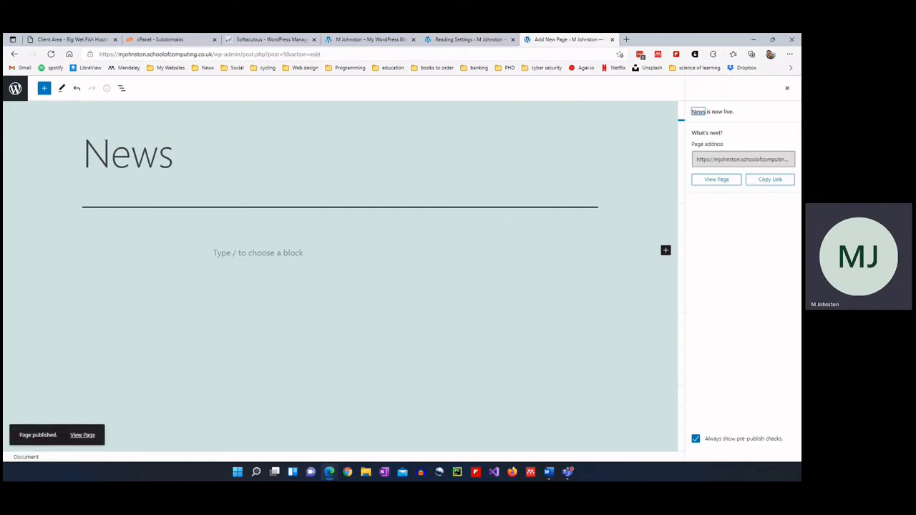
pyautogui.click(15, 88)
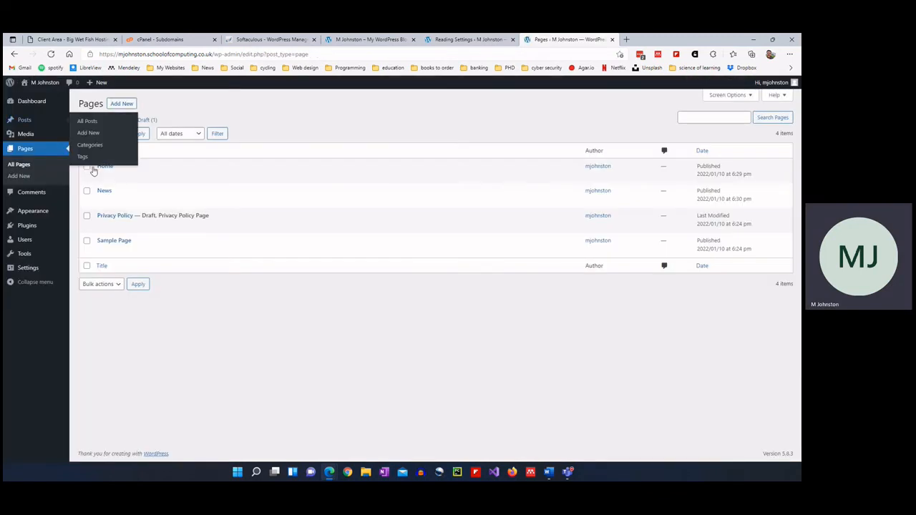
# Publish a new page titled 'About Us' and return to the pages list.
pyautogui.click(129, 104)
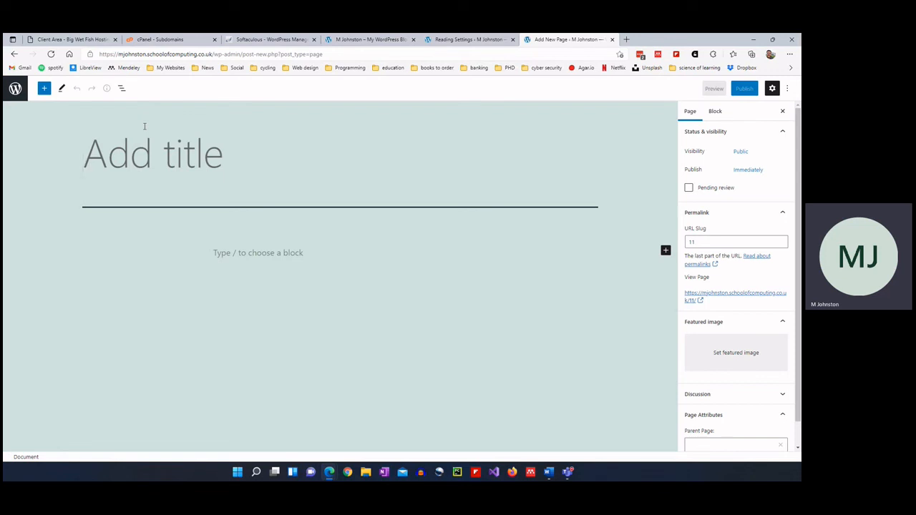
pyautogui.write('About')
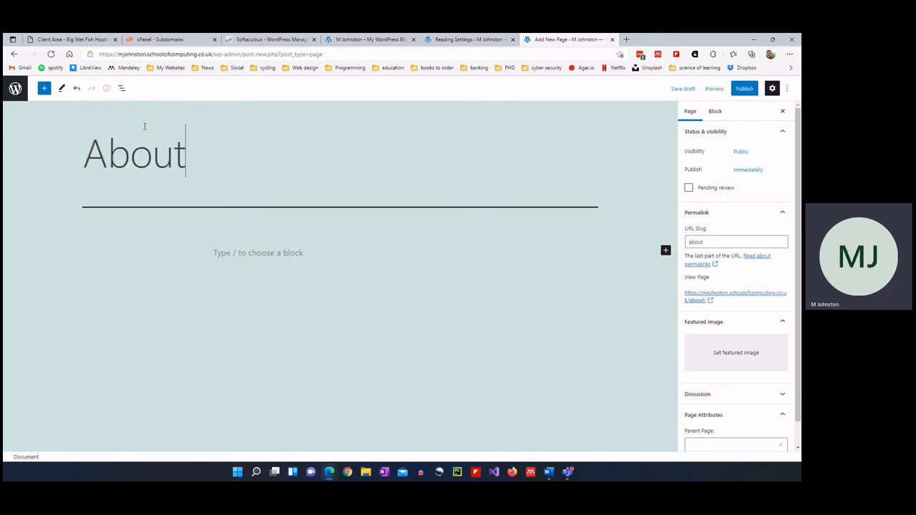
pyautogui.write(' Us')
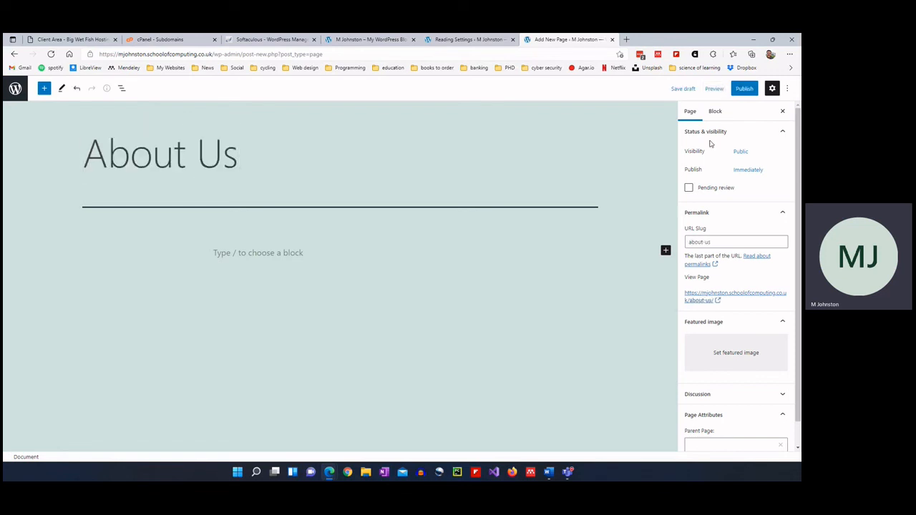
pyautogui.click(744, 89)
pyautogui.click(721, 92)
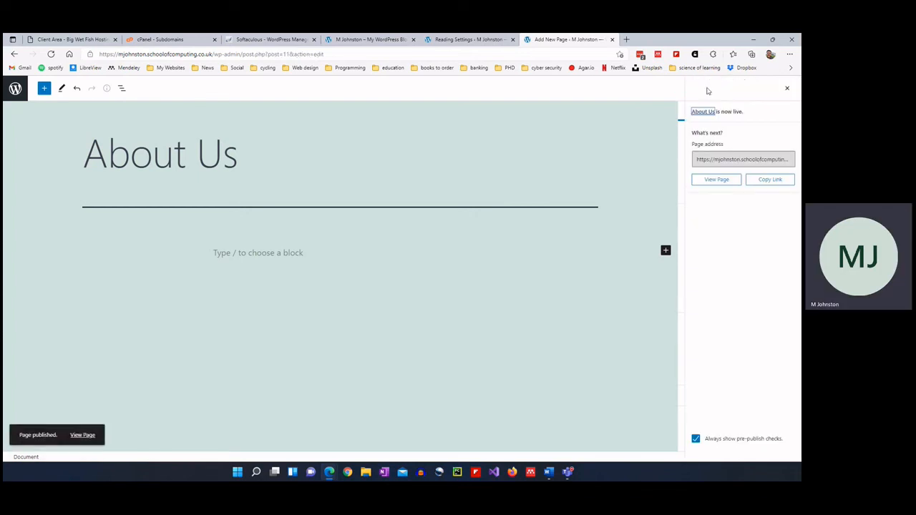
pyautogui.click(24, 90)
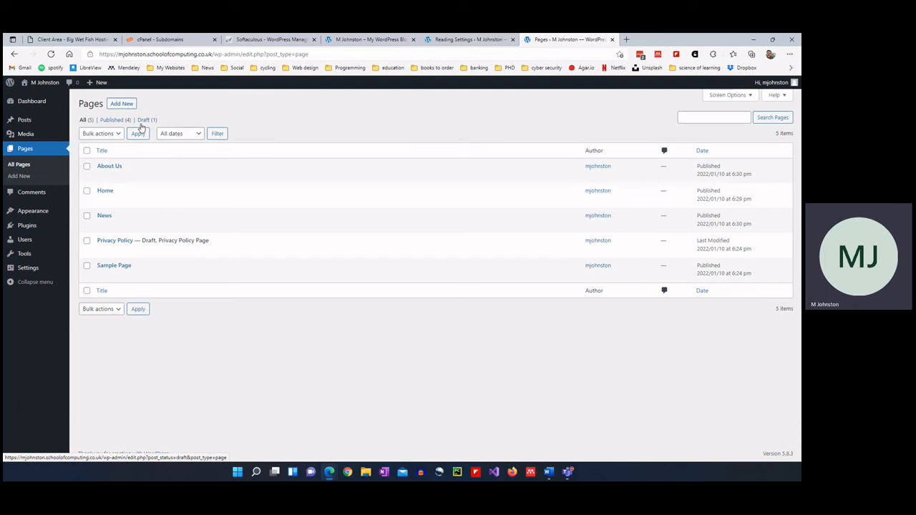
# Publish a second new page titled 'Contact Us' and return to the pages list.
pyautogui.click(121, 103)
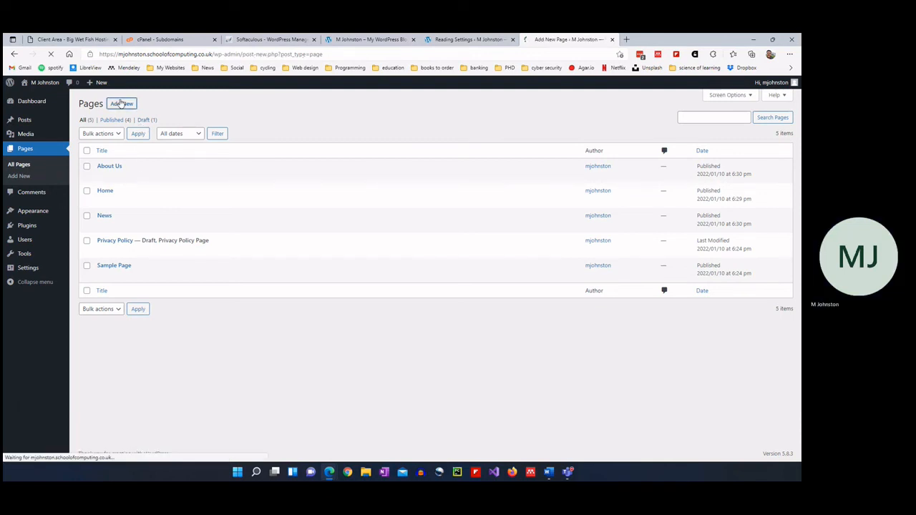
pyautogui.write('Conta')
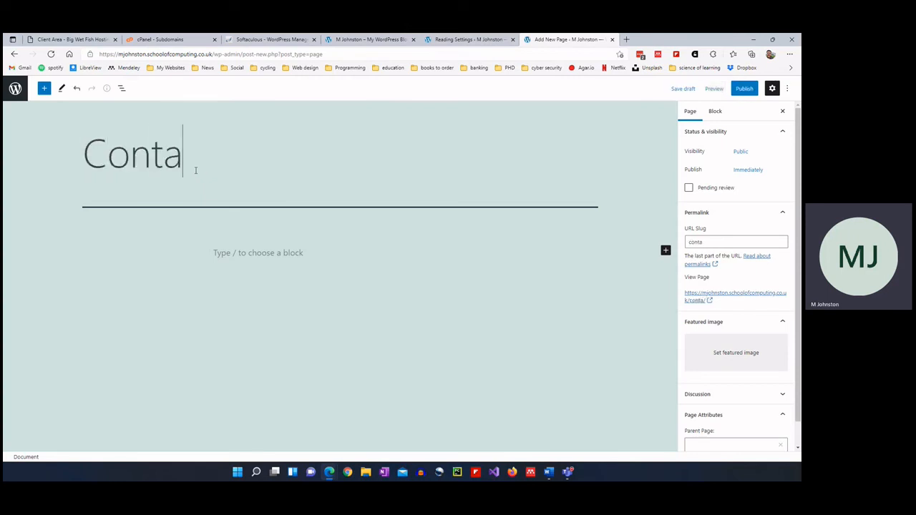
pyautogui.write('ct Us')
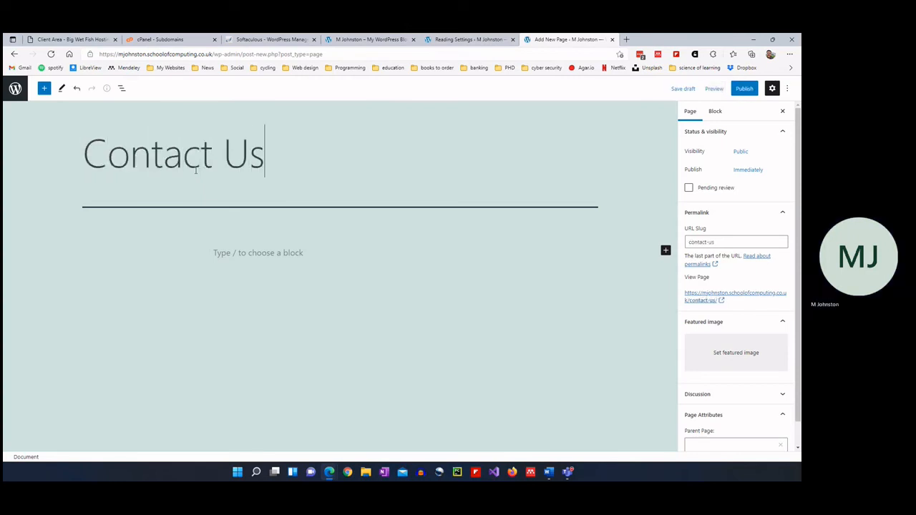
pyautogui.click(744, 88)
pyautogui.click(716, 89)
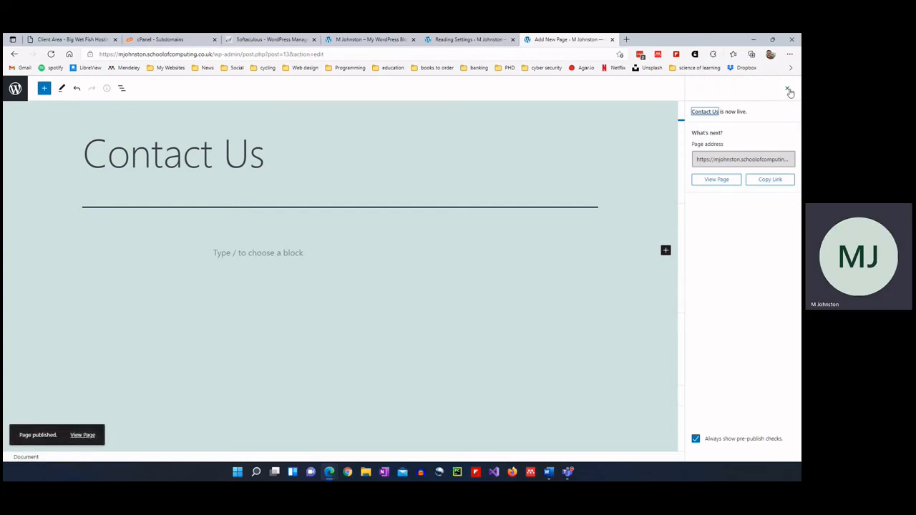
pyautogui.click(787, 91)
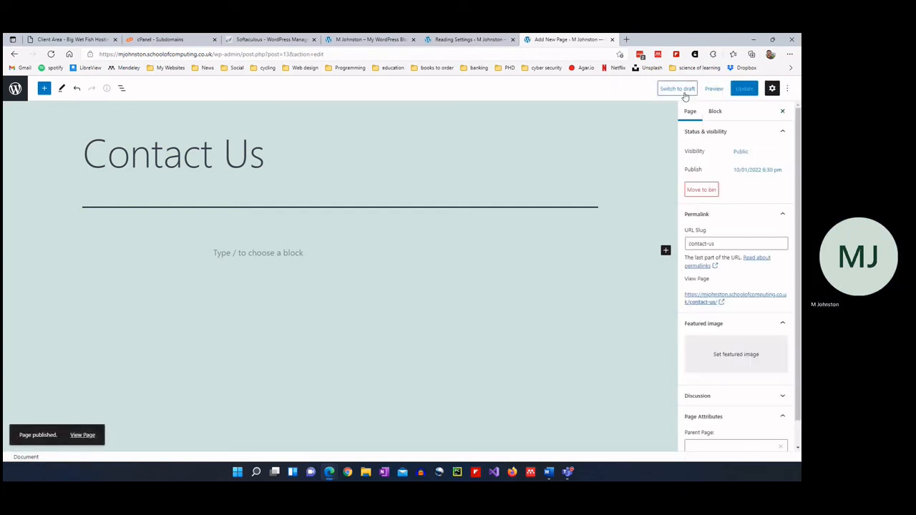
pyautogui.click(15, 88)
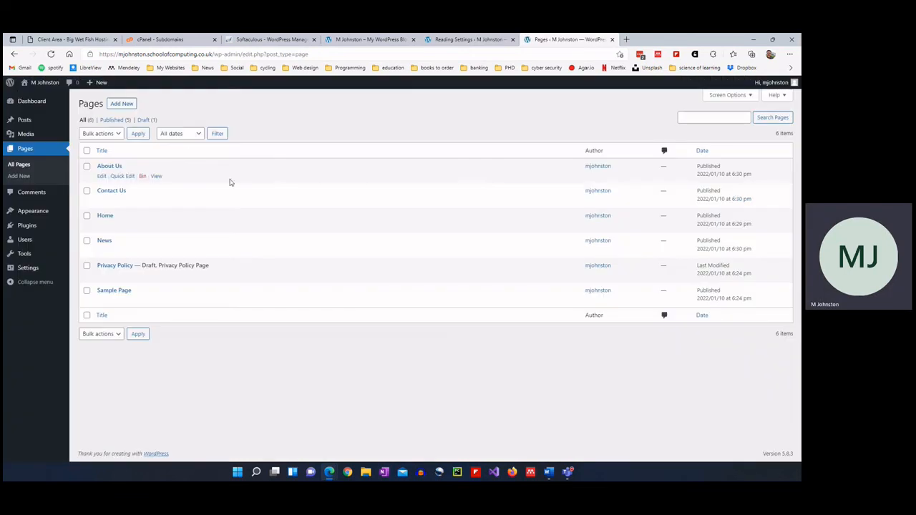
# Publish a 'Work For Us' page, then pick out the Sample Page in the pages list.
pyautogui.click(122, 103)
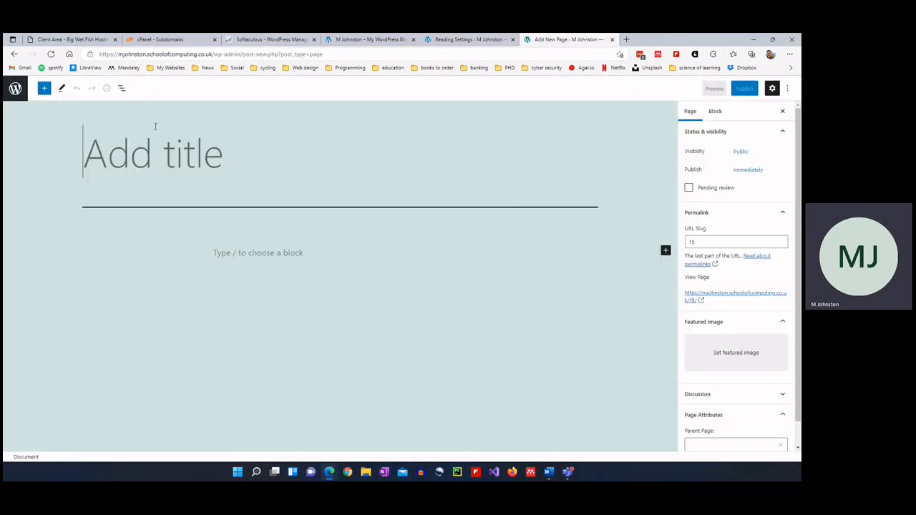
pyautogui.write('Work F')
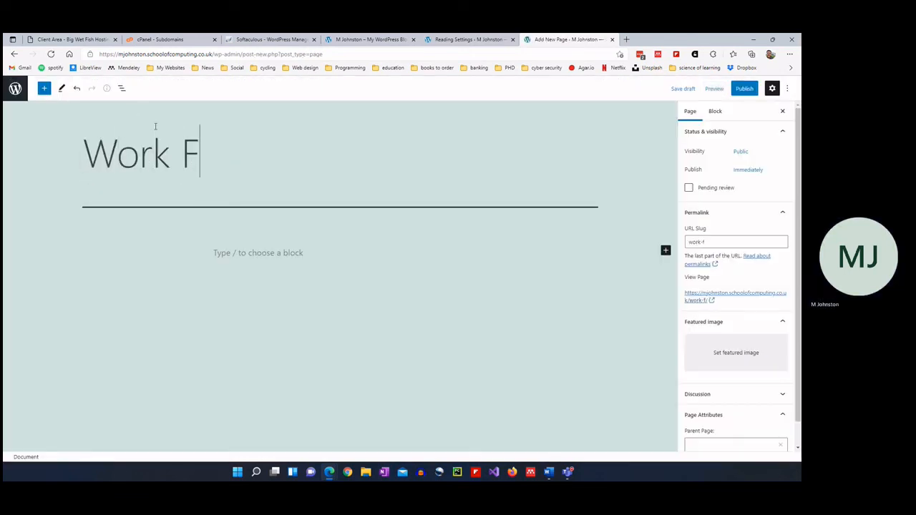
pyautogui.write('or Us')
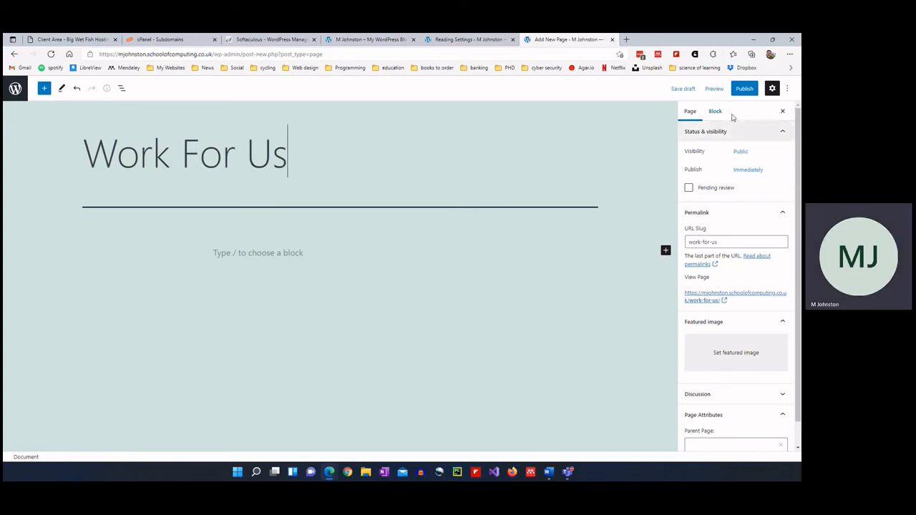
pyautogui.click(743, 88)
pyautogui.click(730, 89)
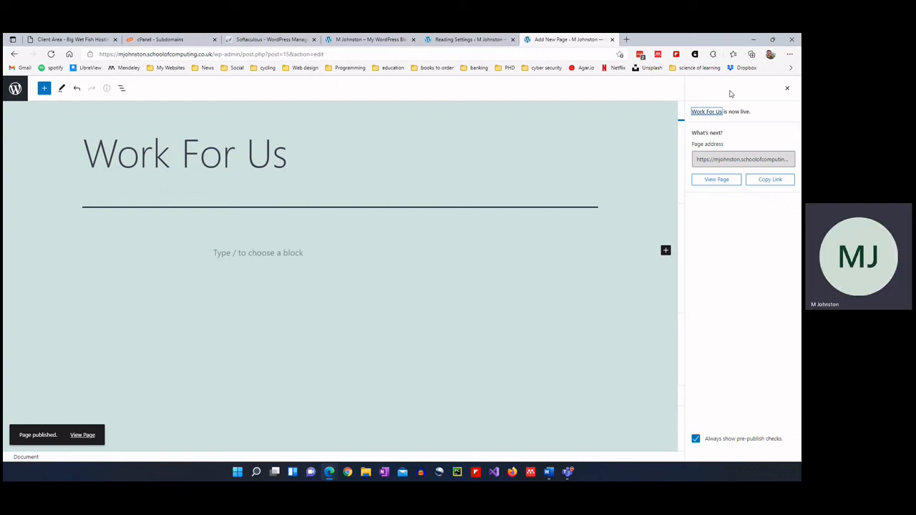
pyautogui.click(16, 88)
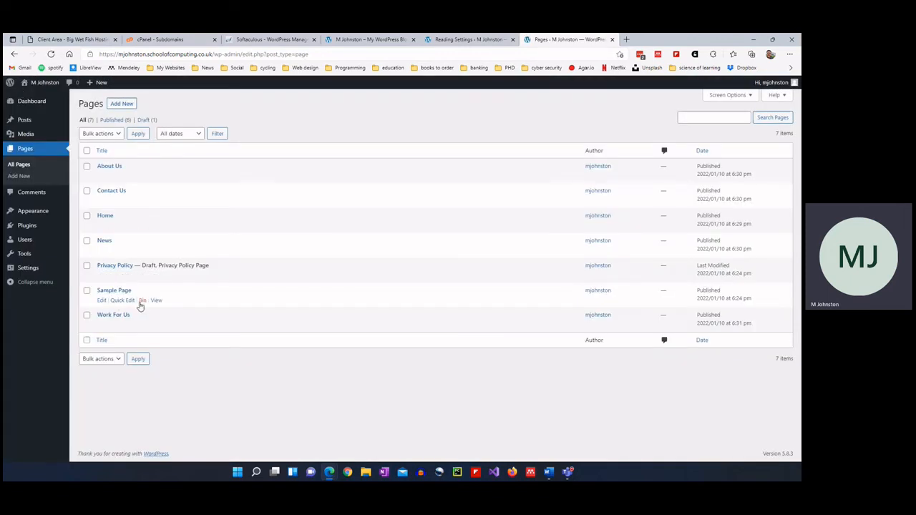
pyautogui.click(86, 290)
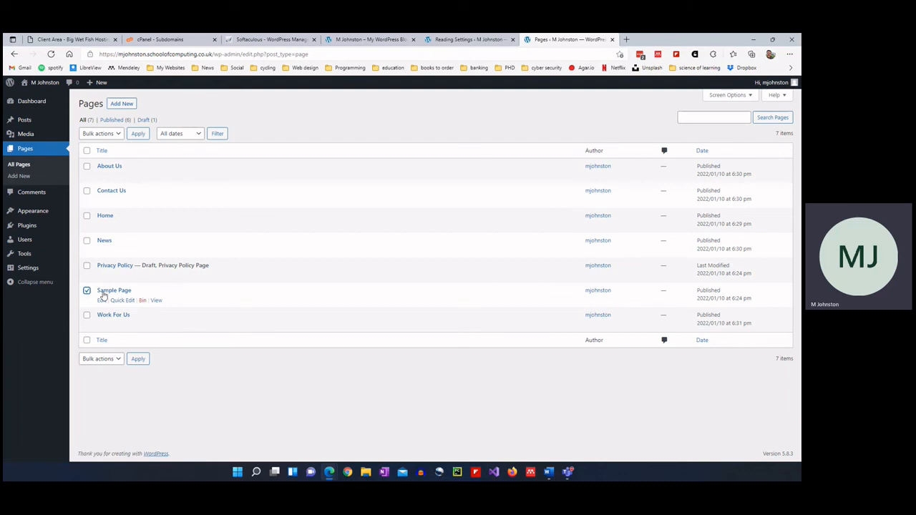
# Bin the Sample Page, then delete it permanently from the Bin view.
pyautogui.click(139, 300)
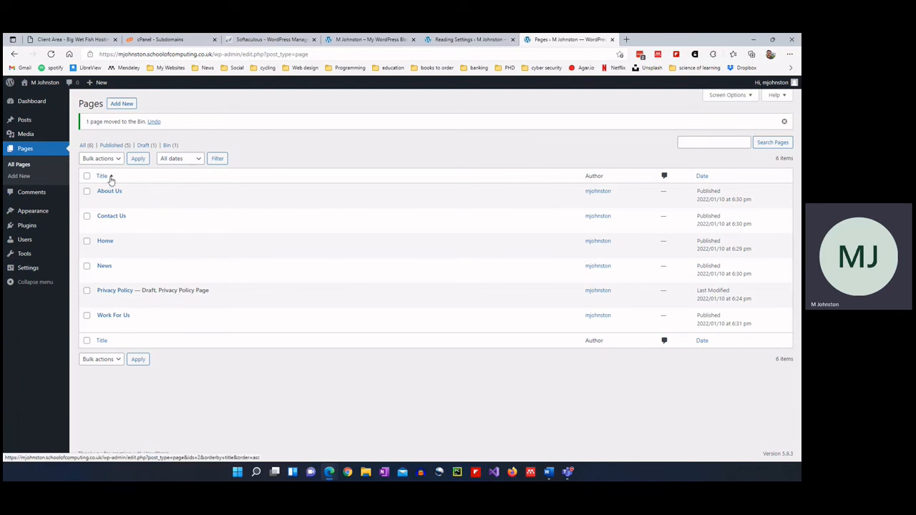
pyautogui.click(165, 145)
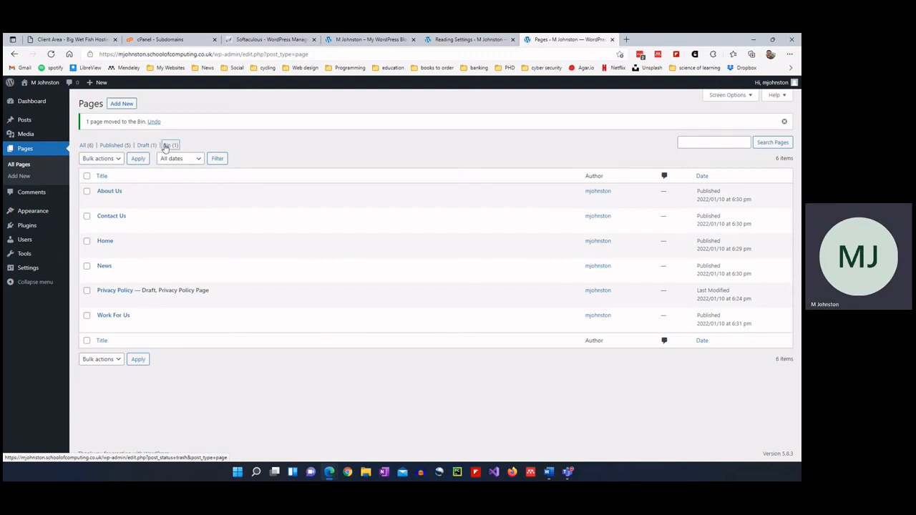
pyautogui.moveTo(129, 177)
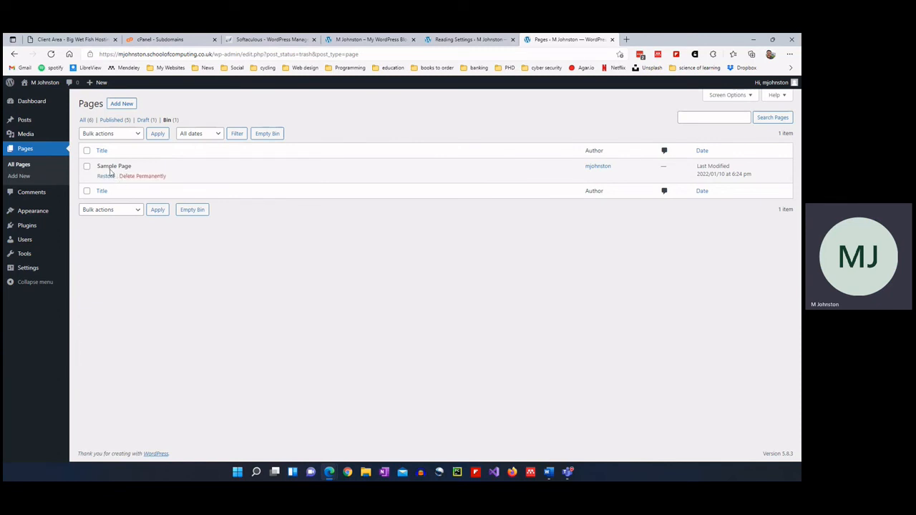
pyautogui.click(143, 176)
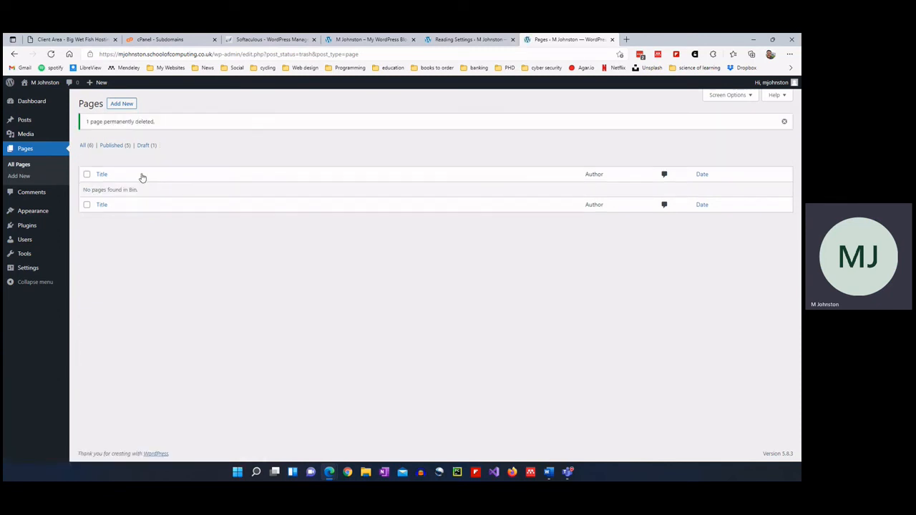
pyautogui.click(84, 146)
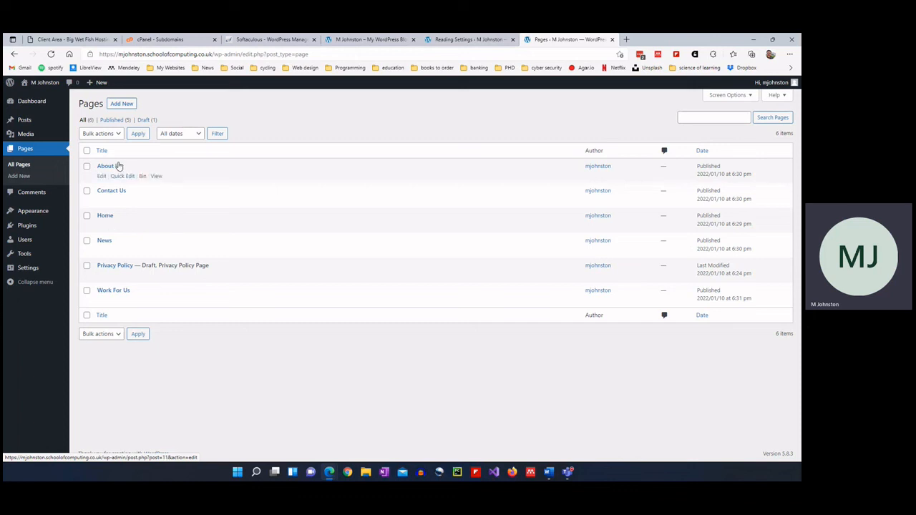
pyautogui.click(104, 216)
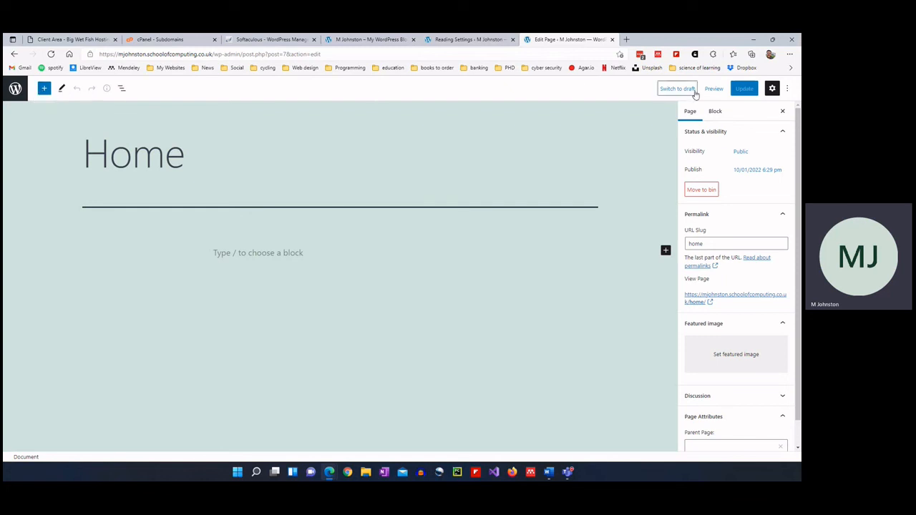
pyautogui.click(15, 88)
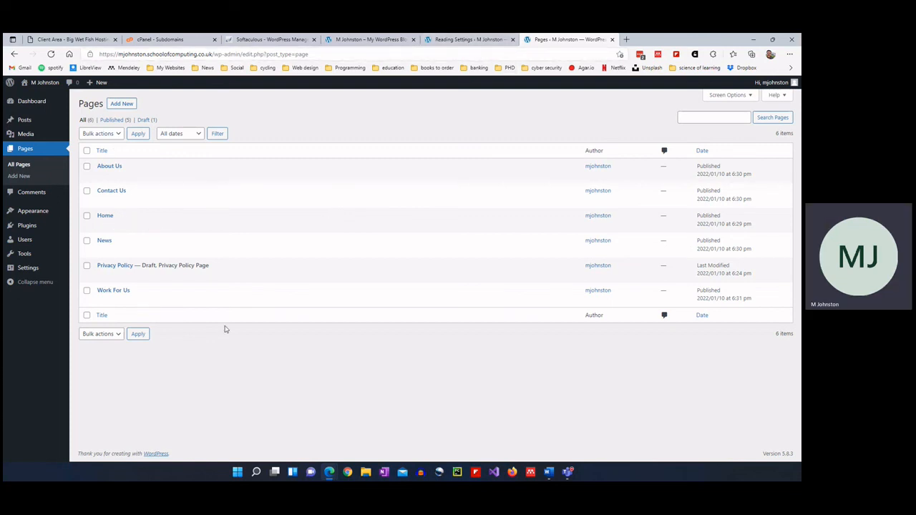
# Go to Reading Settings and reload it so the new pages appear as homepage choices.
pyautogui.click(471, 40)
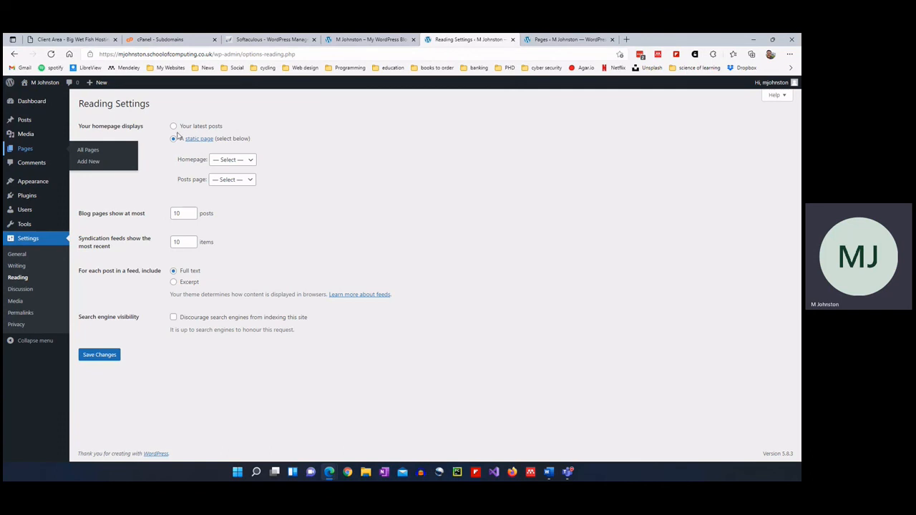
pyautogui.moveTo(80, 127); pyautogui.dragTo(138, 128)
pyautogui.click(112, 155)
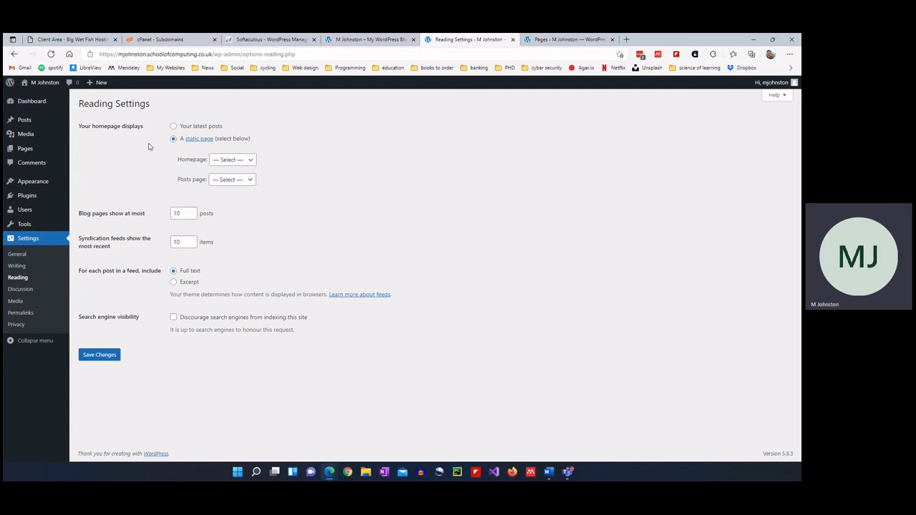
pyautogui.click(226, 161)
pyautogui.click(226, 160)
pyautogui.press('F5')
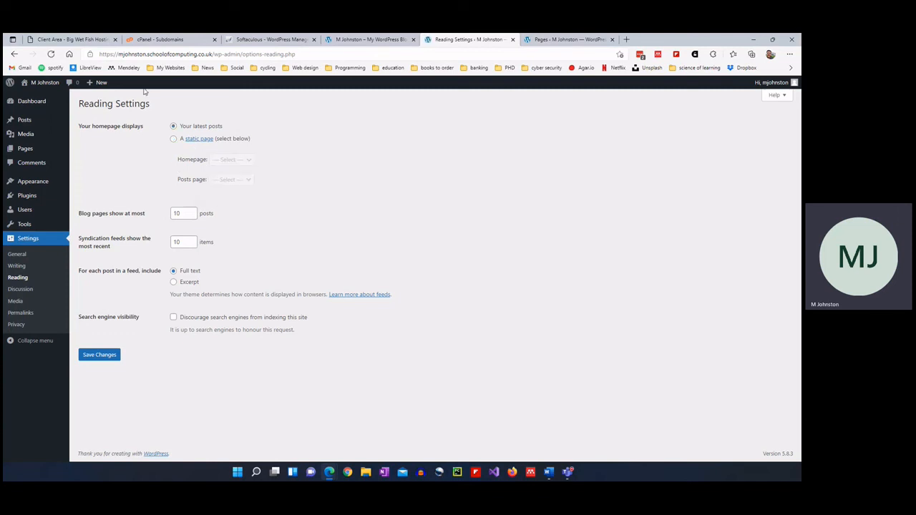
# Set a static homepage of Home with News as posts page, save, then open Discussion settings.
pyautogui.click(173, 138)
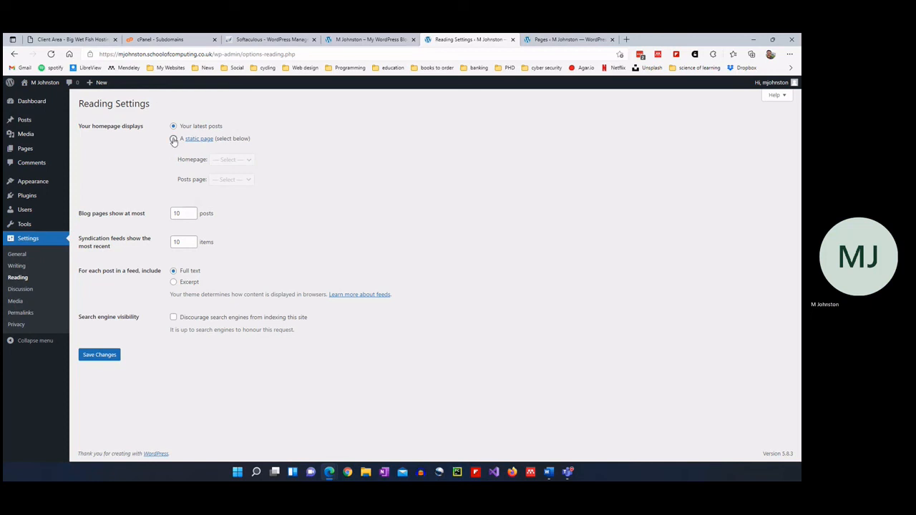
pyautogui.click(212, 158)
pyautogui.click(215, 163)
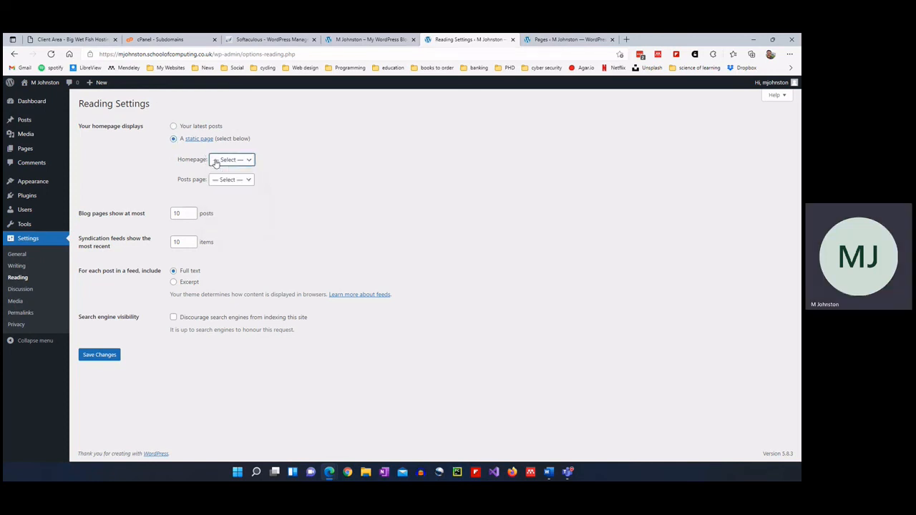
pyautogui.click(215, 163)
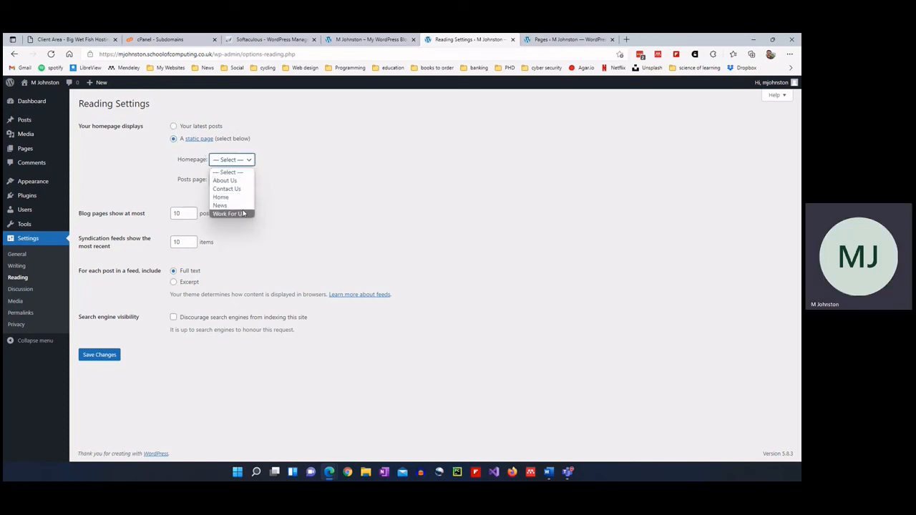
pyautogui.click(149, 154)
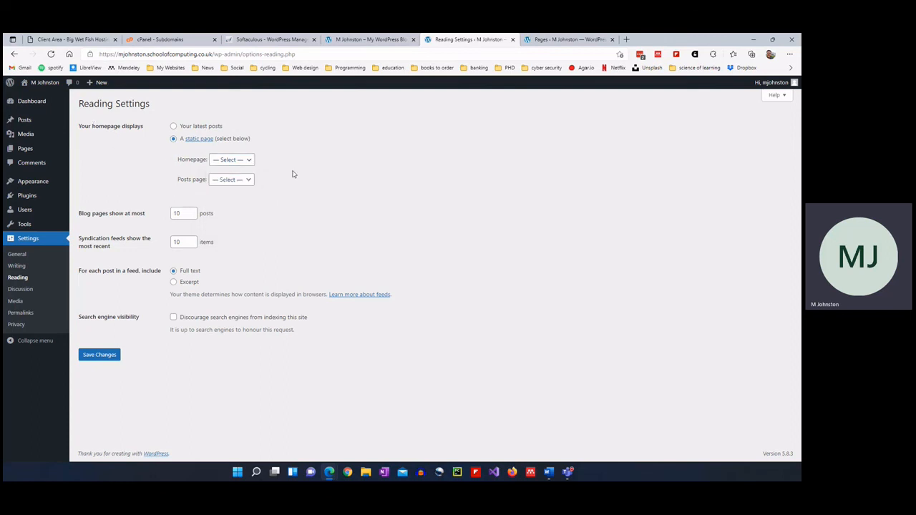
pyautogui.click(240, 160)
pyautogui.click(234, 198)
pyautogui.click(235, 180)
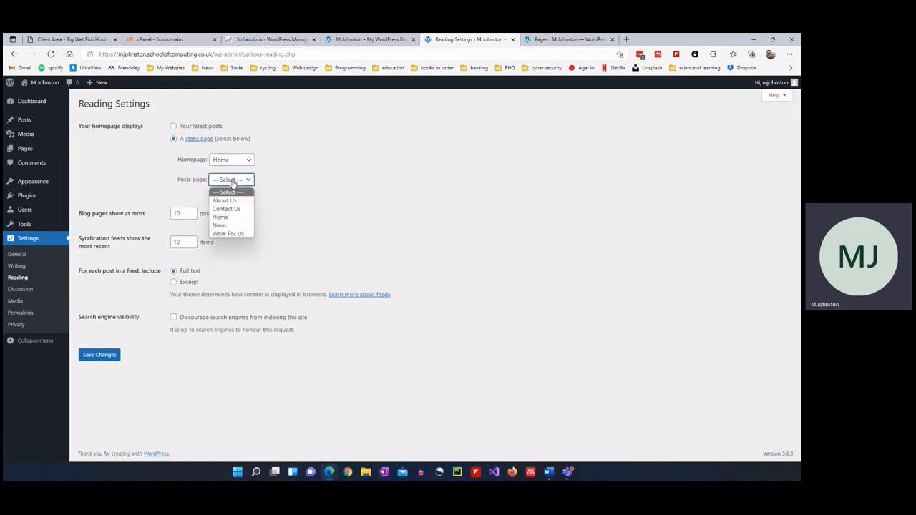
pyautogui.click(236, 225)
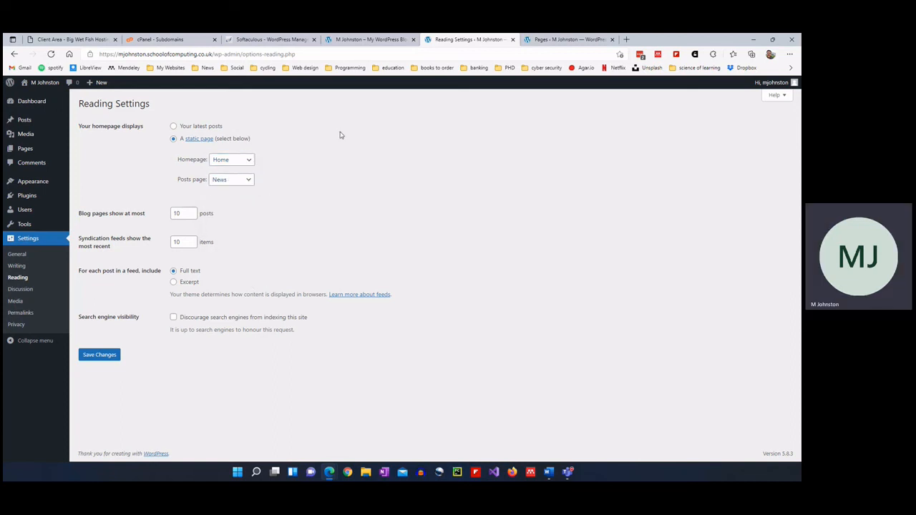
pyautogui.click(100, 358)
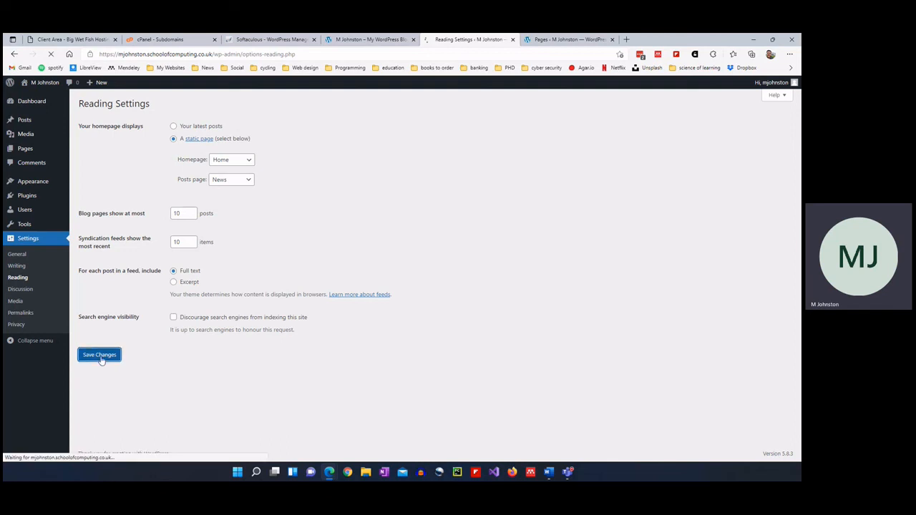
pyautogui.click(31, 288)
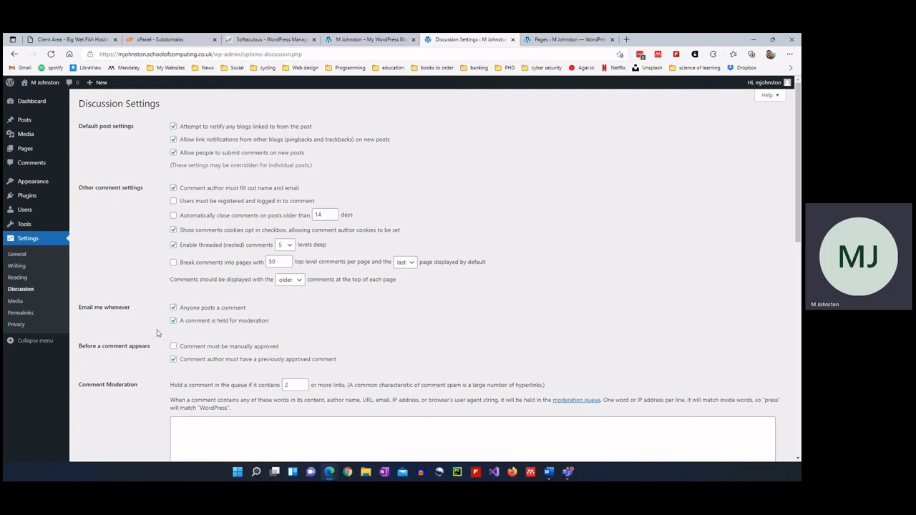
# Switch the permalinks to the Post name structure and save, then open Privacy settings.
pyautogui.scroll(-3, 161, 337)
pyautogui.click(25, 306)
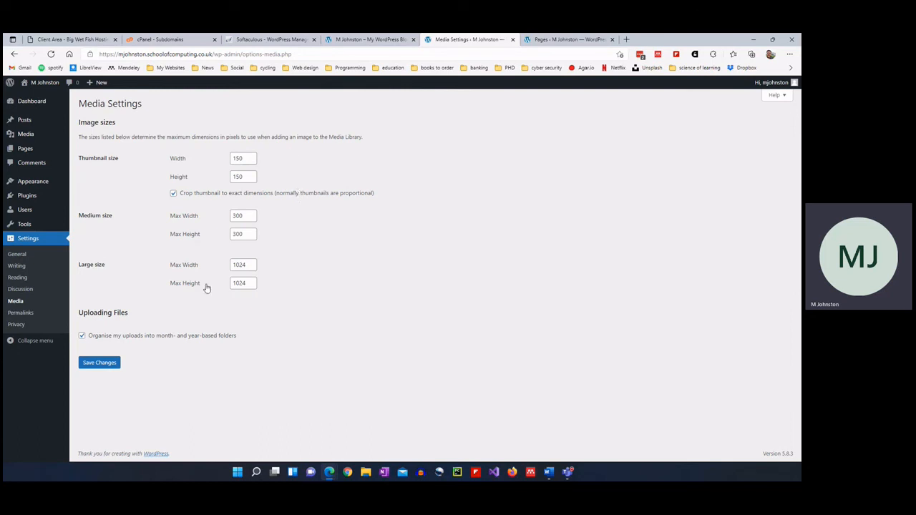
pyautogui.click(21, 313)
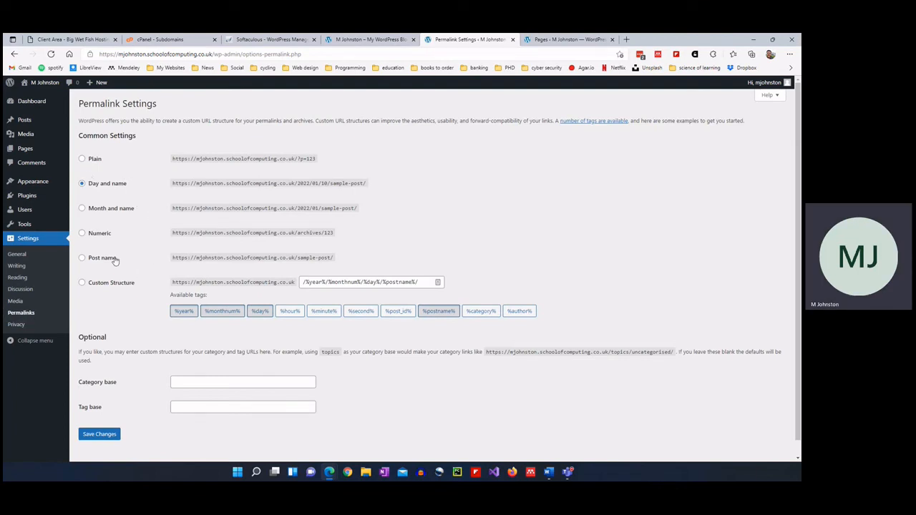
pyautogui.click(82, 257)
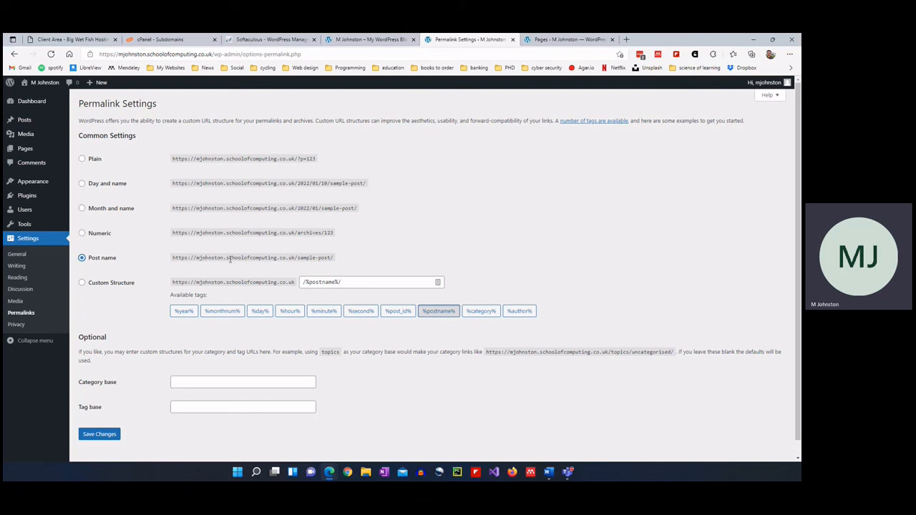
pyautogui.moveTo(172, 257); pyautogui.dragTo(337, 255)
pyautogui.click(74, 404)
pyautogui.click(99, 434)
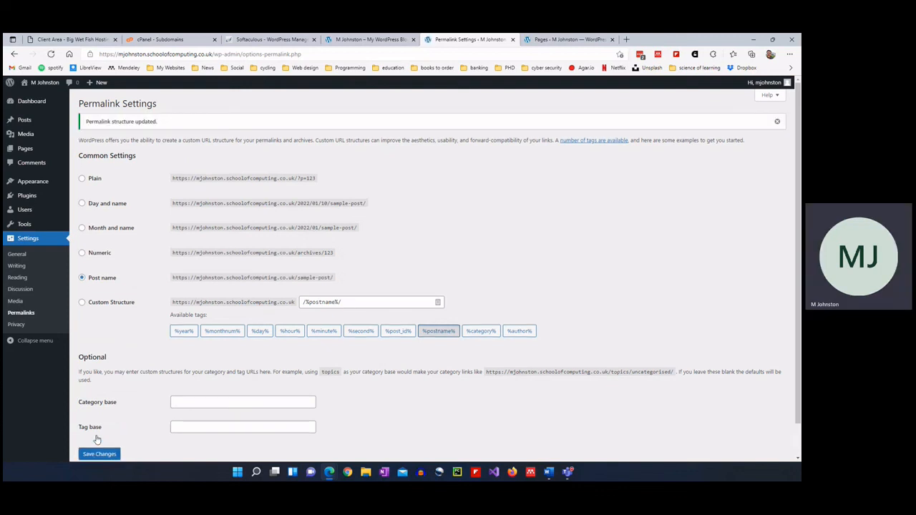
pyautogui.click(16, 324)
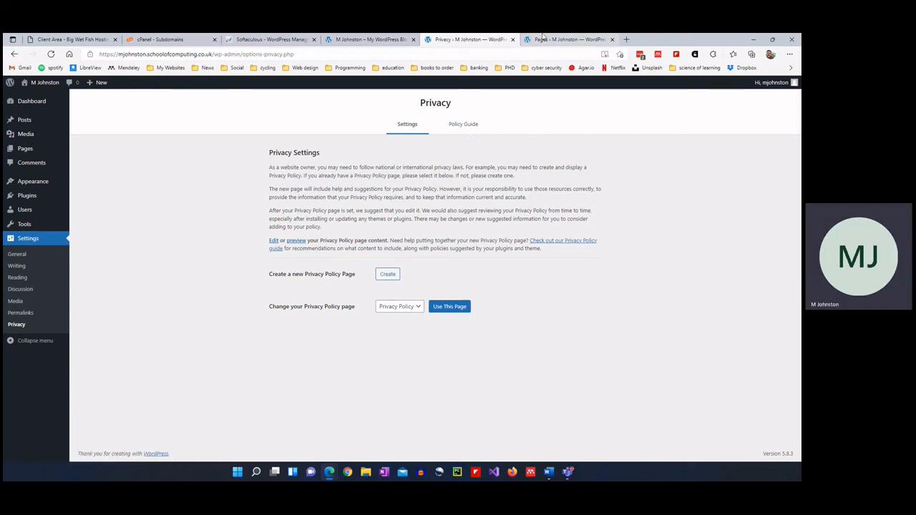
pyautogui.click(569, 40)
# Review the draft Privacy Policy page, then select it as the site's privacy policy page.
pyautogui.click(116, 266)
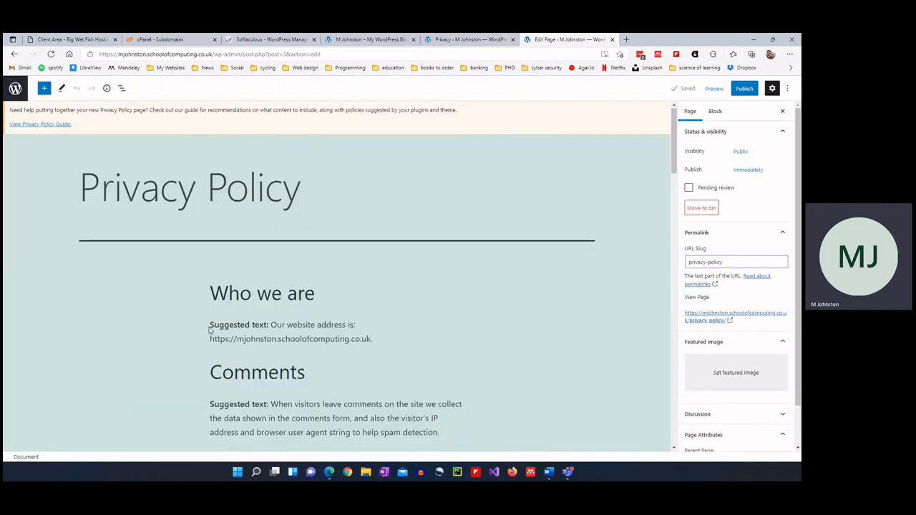
pyautogui.scroll(-2, 341, 251)
pyautogui.scroll(-3, 303, 264)
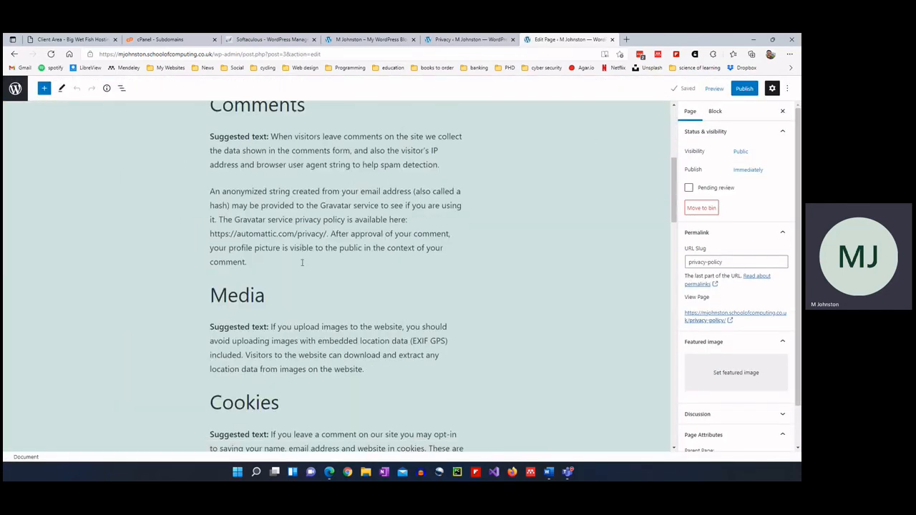
pyautogui.click(487, 37)
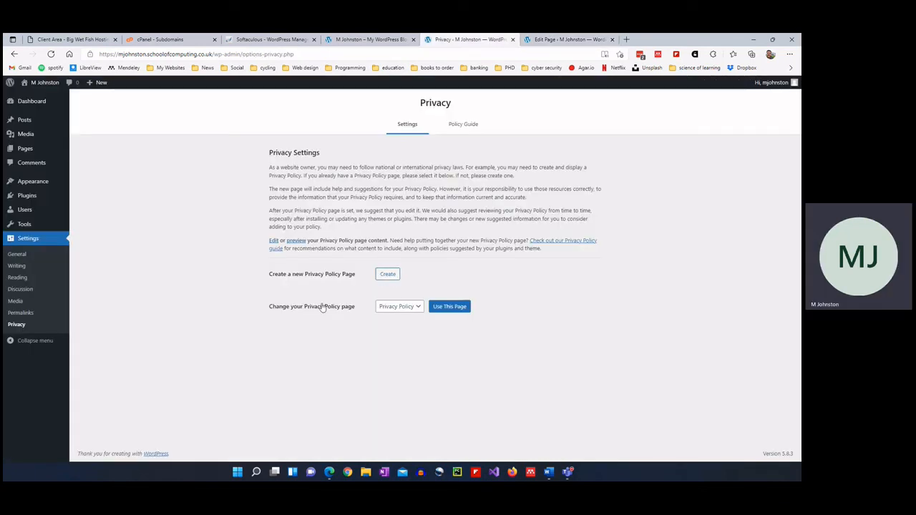
pyautogui.click(412, 308)
pyautogui.click(412, 310)
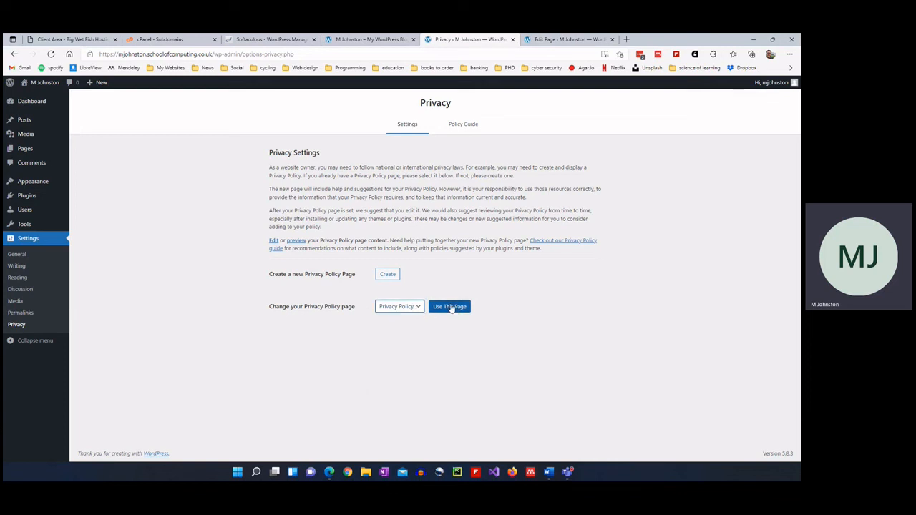
pyautogui.click(452, 308)
# Read through the Privacy Policy page's suggested text, then return to Privacy Settings.
pyautogui.click(564, 40)
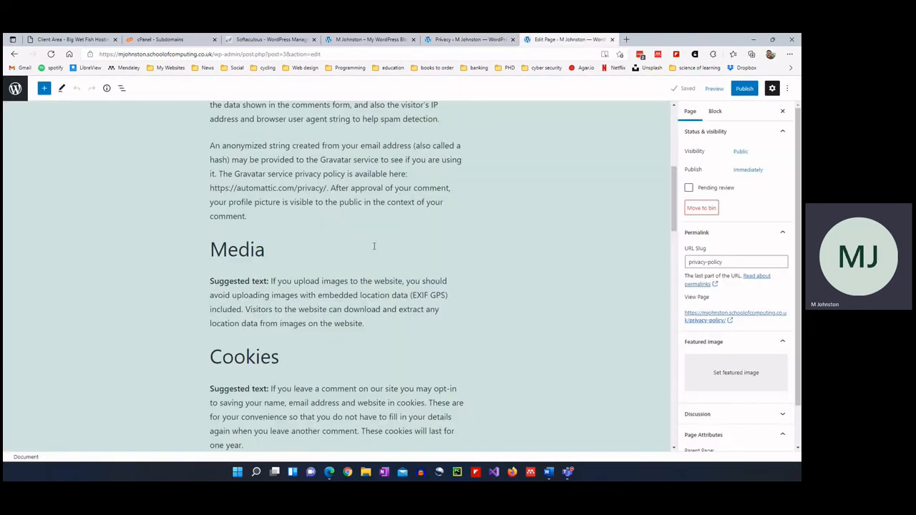
pyautogui.scroll(3, 363, 248)
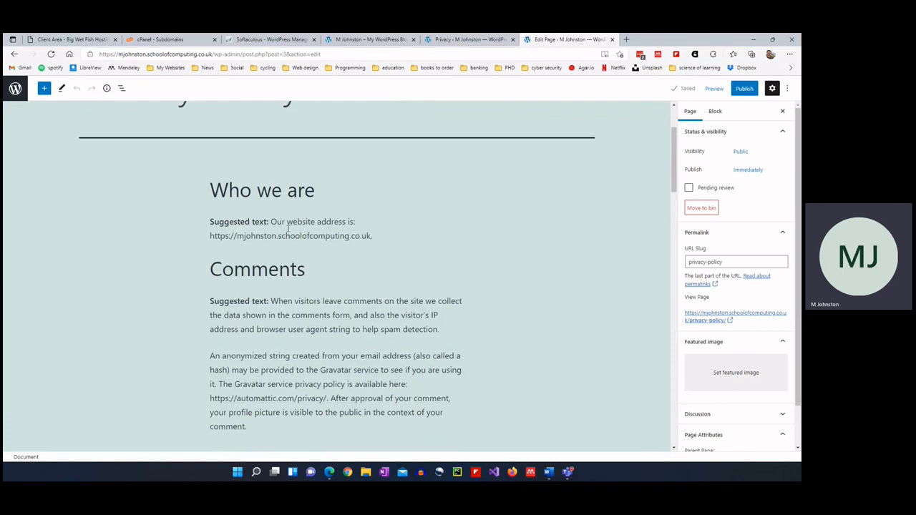
pyautogui.scroll(-1, 276, 277)
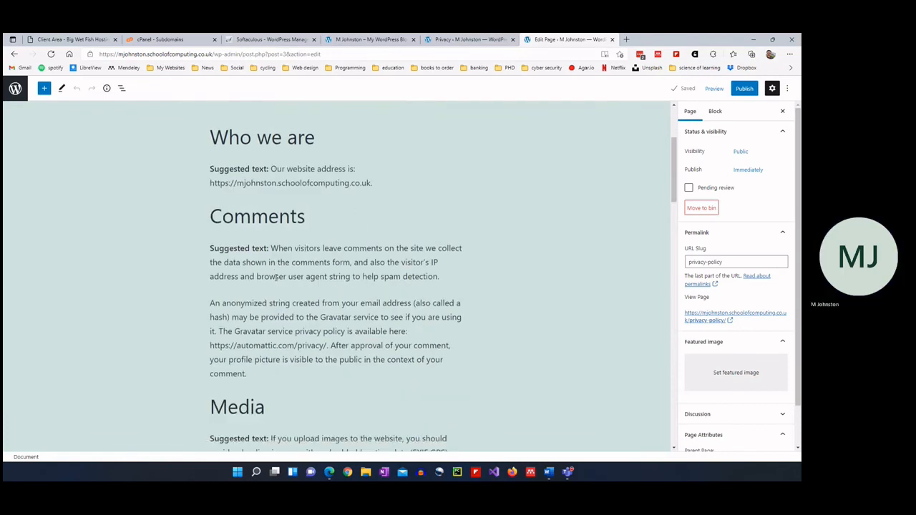
pyautogui.scroll(-2, 277, 277)
pyautogui.scroll(-1, 260, 304)
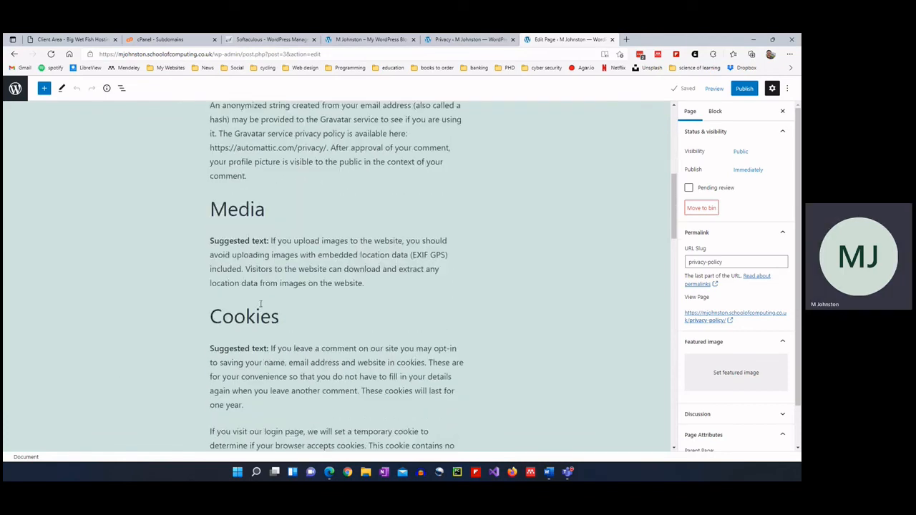
pyautogui.scroll(-3, 260, 304)
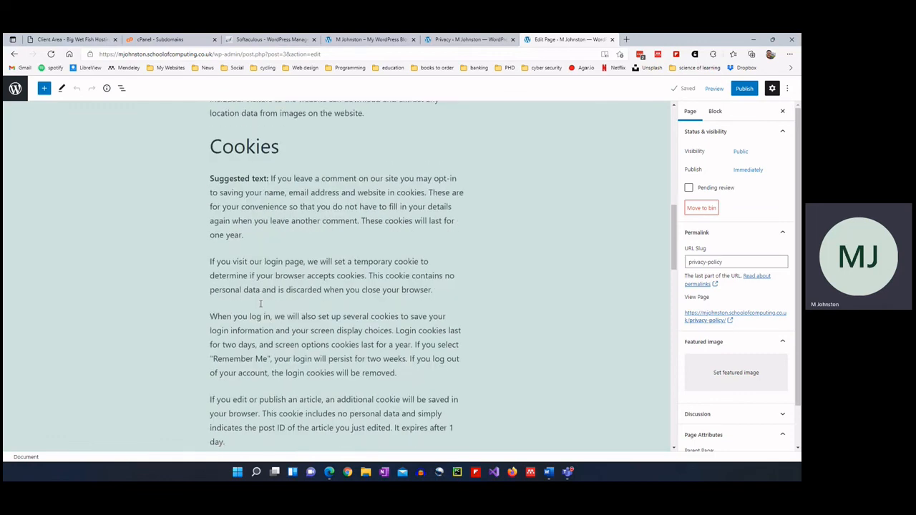
pyautogui.scroll(-5, 260, 303)
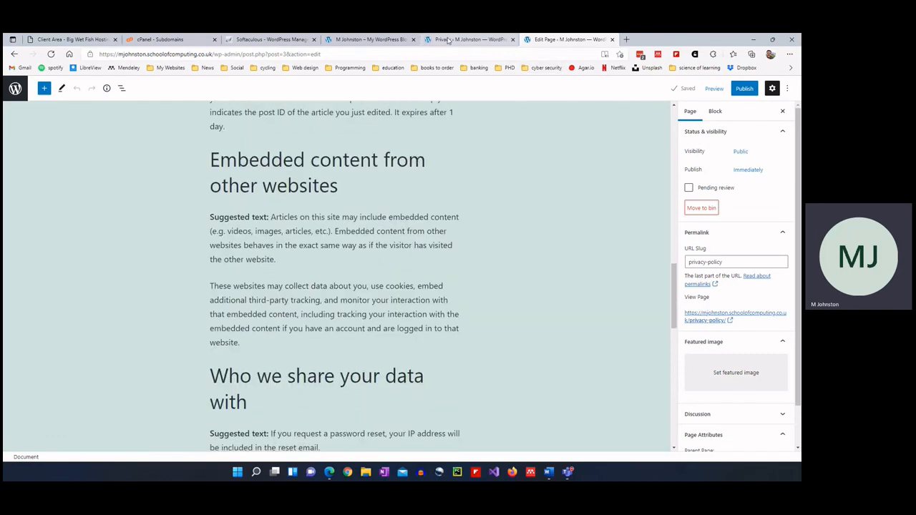
pyautogui.click(448, 41)
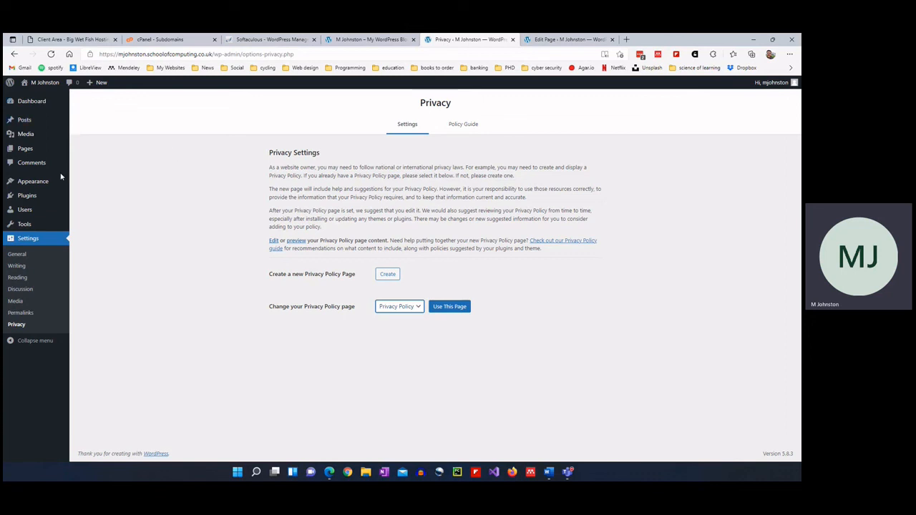
pyautogui.moveTo(25, 197)
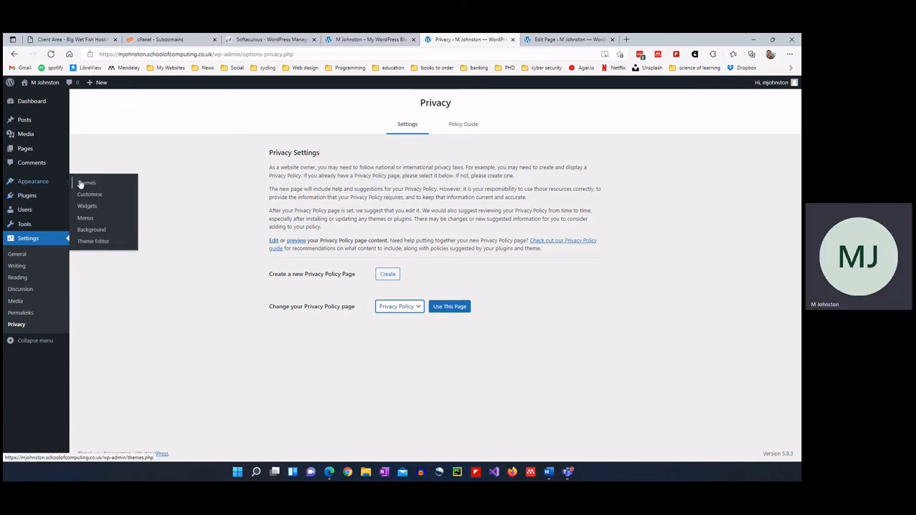
# Search the theme directory for 'brite', install the Brite theme and activate it.
pyautogui.click(86, 184)
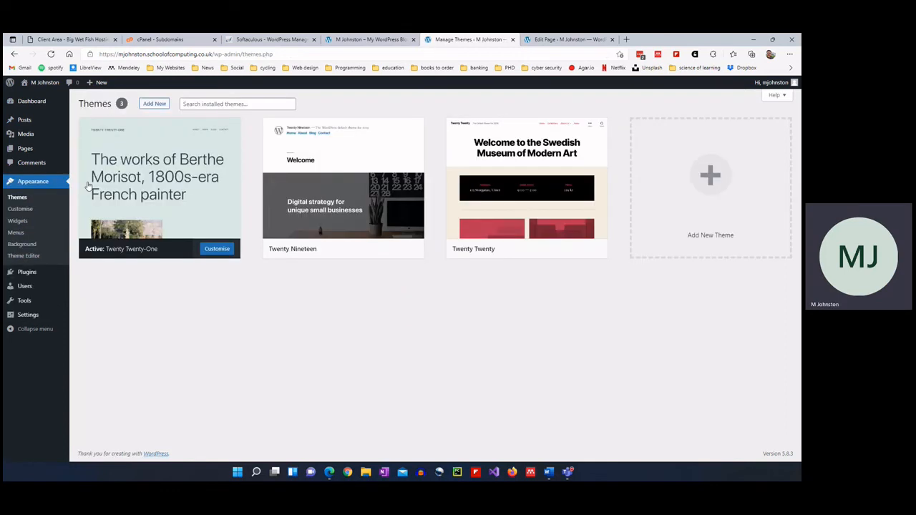
pyautogui.moveTo(88, 186)
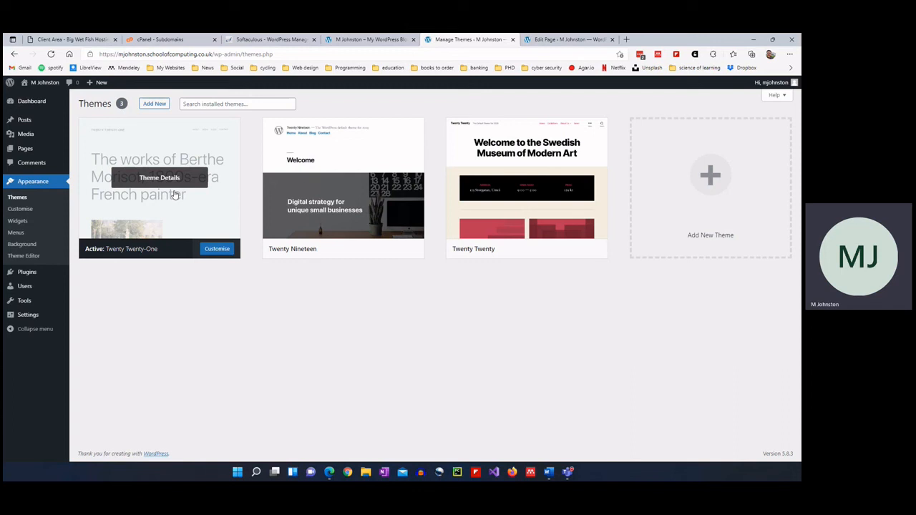
pyautogui.click(710, 178)
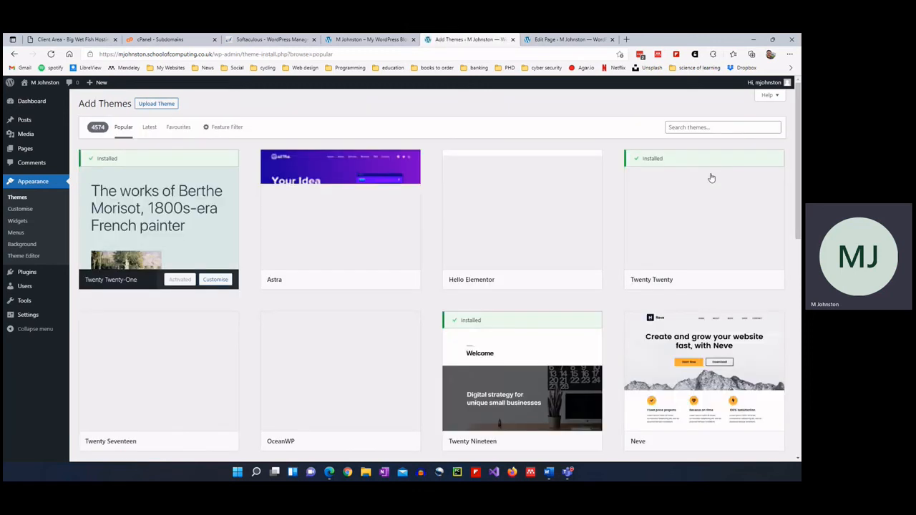
pyautogui.click(735, 123)
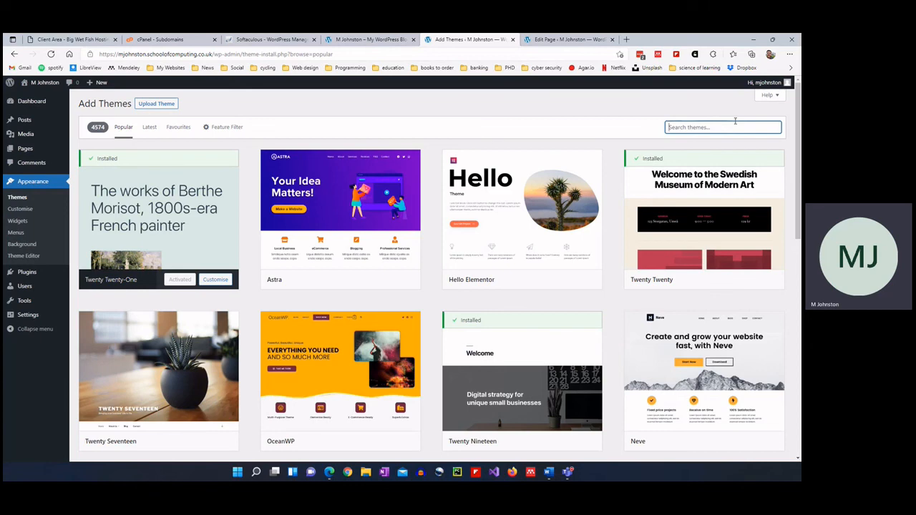
pyautogui.write('brite')
pyautogui.moveTo(200, 179)
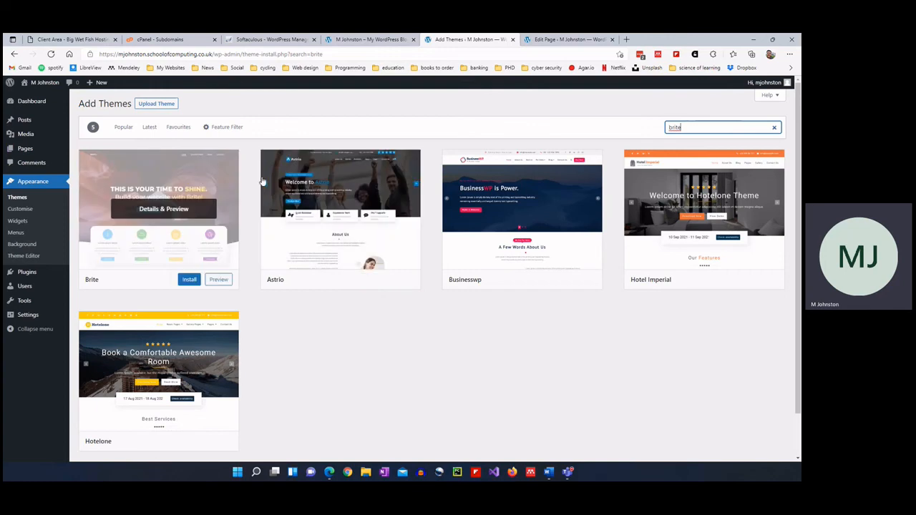
pyautogui.click(189, 279)
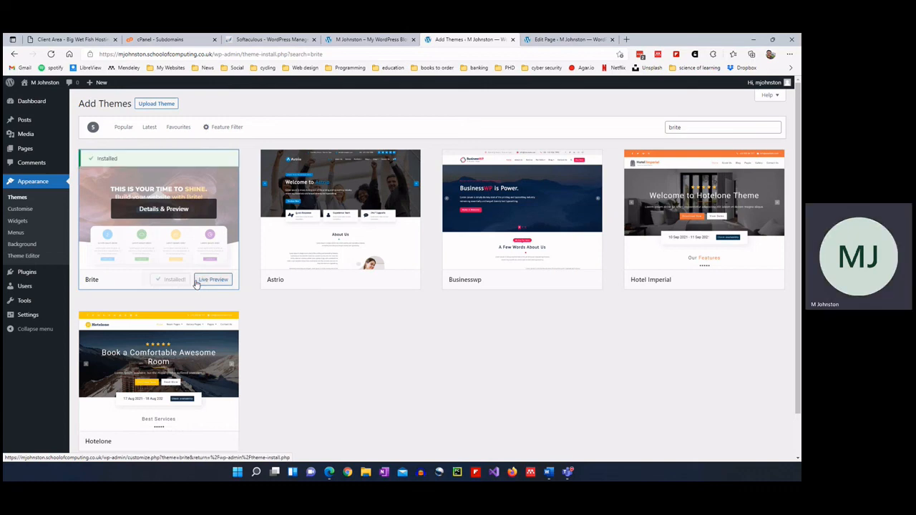
pyautogui.click(179, 282)
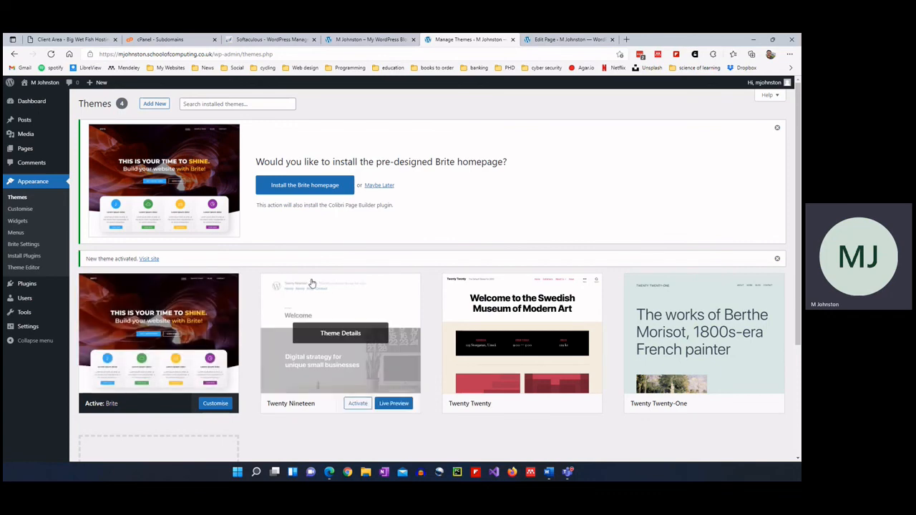
# Delete the unused Twenty Twenty-One and Twenty Twenty themes.
pyautogui.scroll(-1, 311, 283)
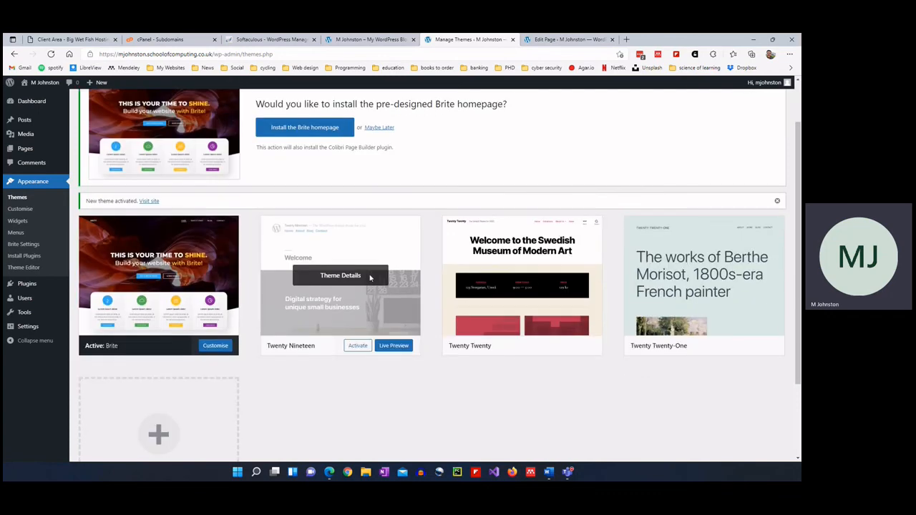
pyautogui.click(709, 320)
pyautogui.click(718, 439)
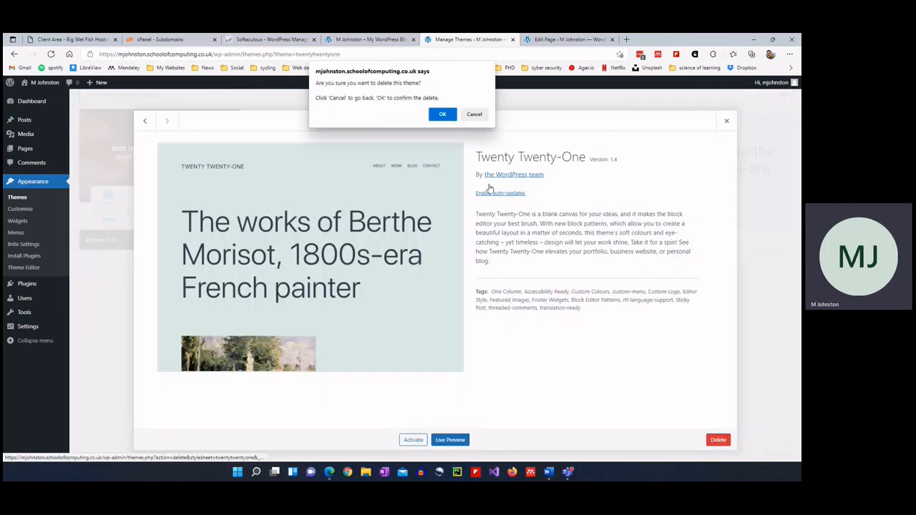
pyautogui.click(445, 115)
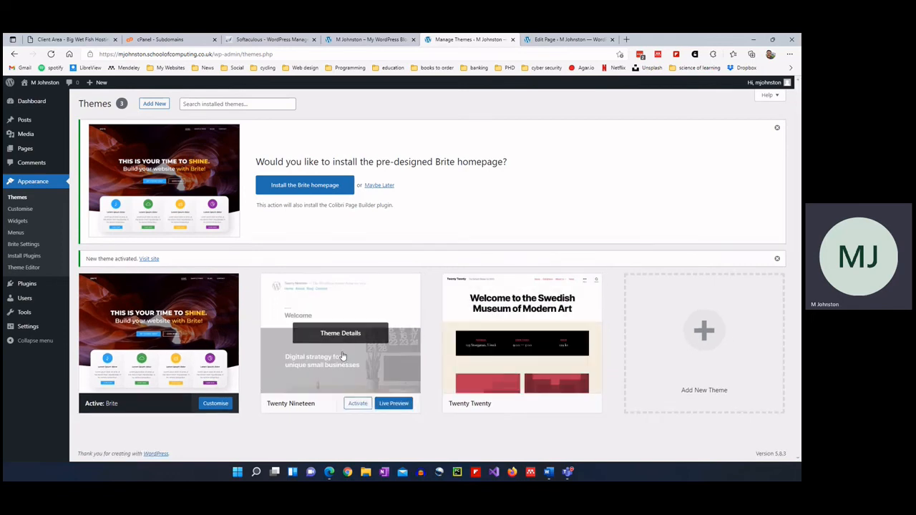
pyautogui.click(558, 367)
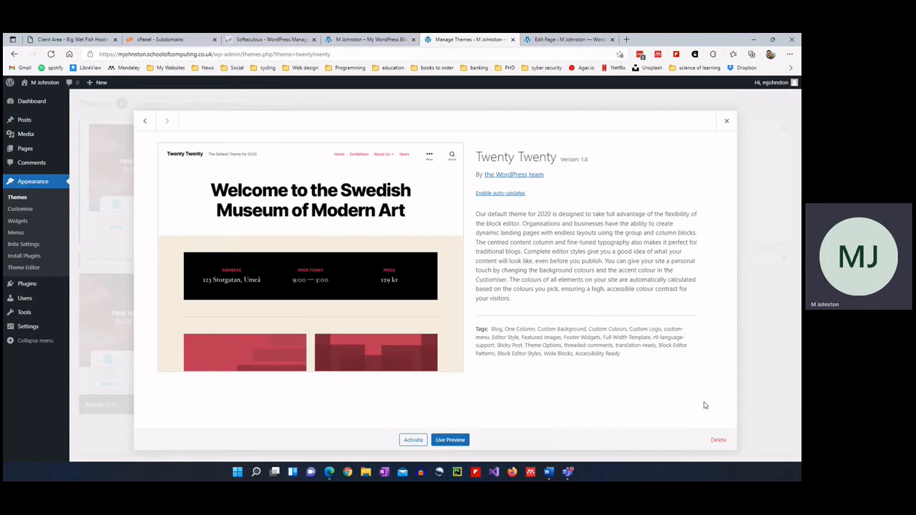
pyautogui.click(720, 440)
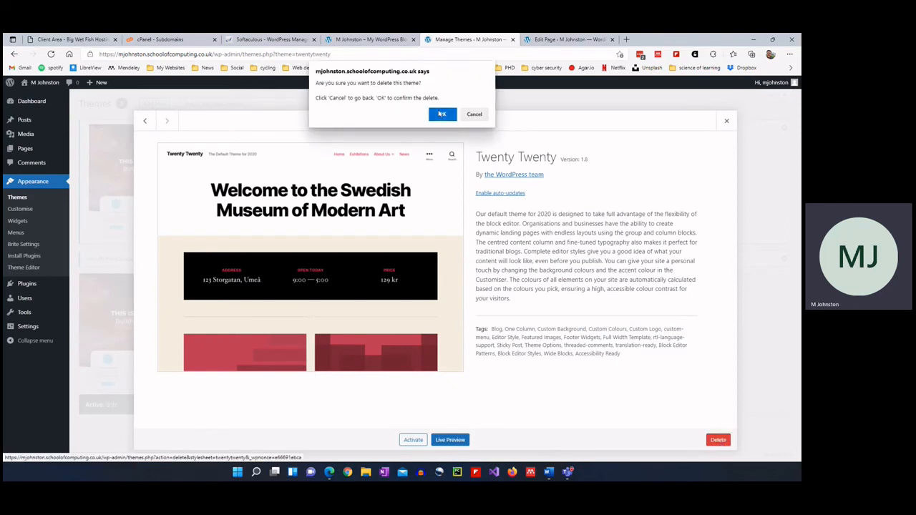
pyautogui.click(442, 115)
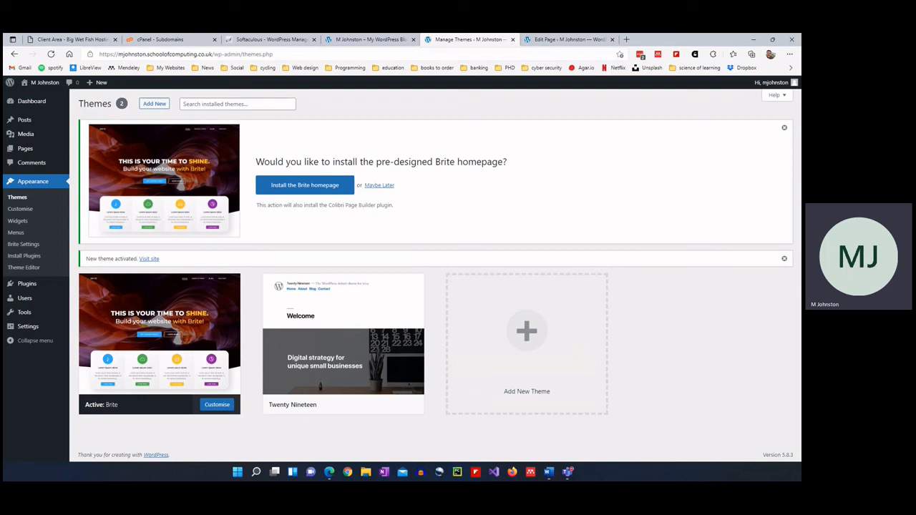
# Open the theme Customiser and look through its Site Identity and Menus panels.
pyautogui.click(24, 211)
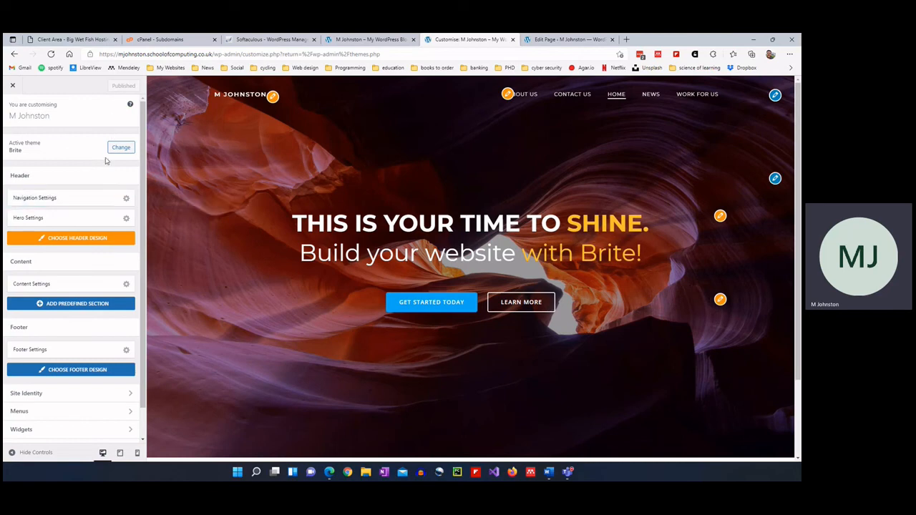
pyautogui.scroll(-1, 54, 179)
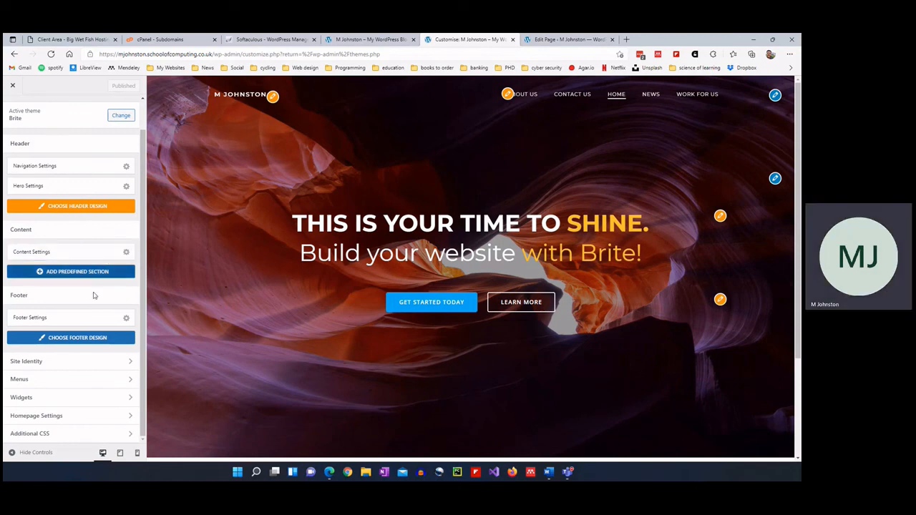
pyautogui.click(50, 368)
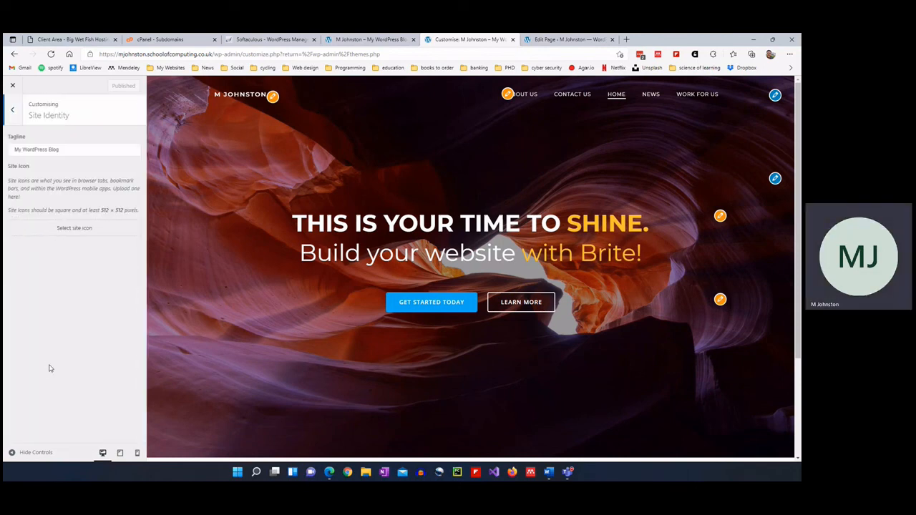
pyautogui.click(12, 110)
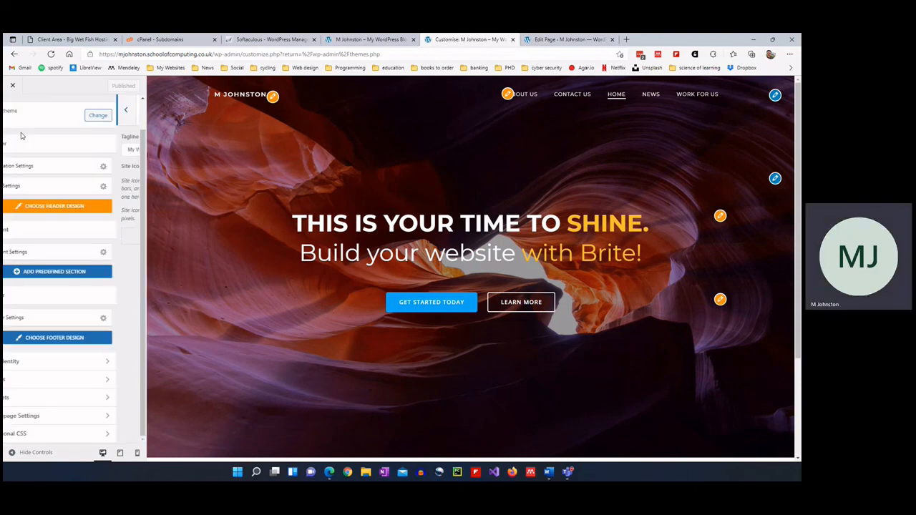
pyautogui.click(70, 381)
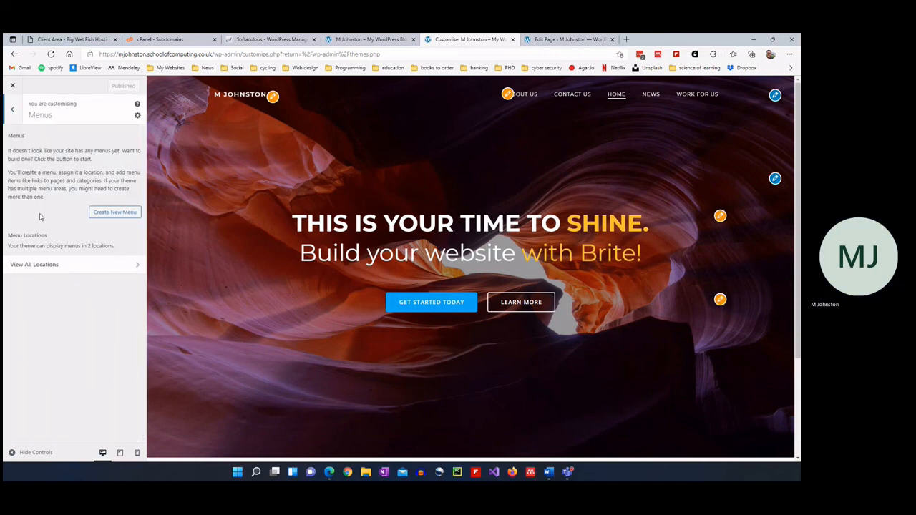
pyautogui.click(12, 110)
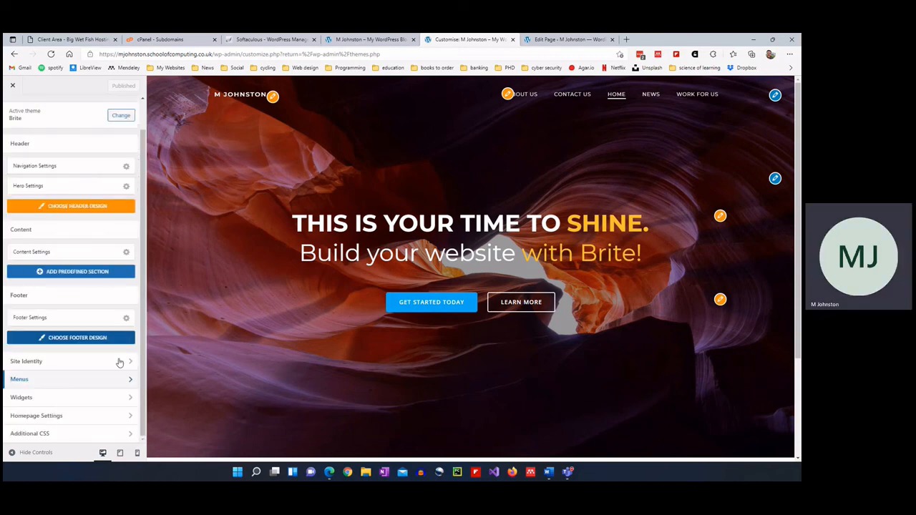
# Confirm Homepage Settings keep Home as the homepage and News as the posts page.
pyautogui.click(82, 419)
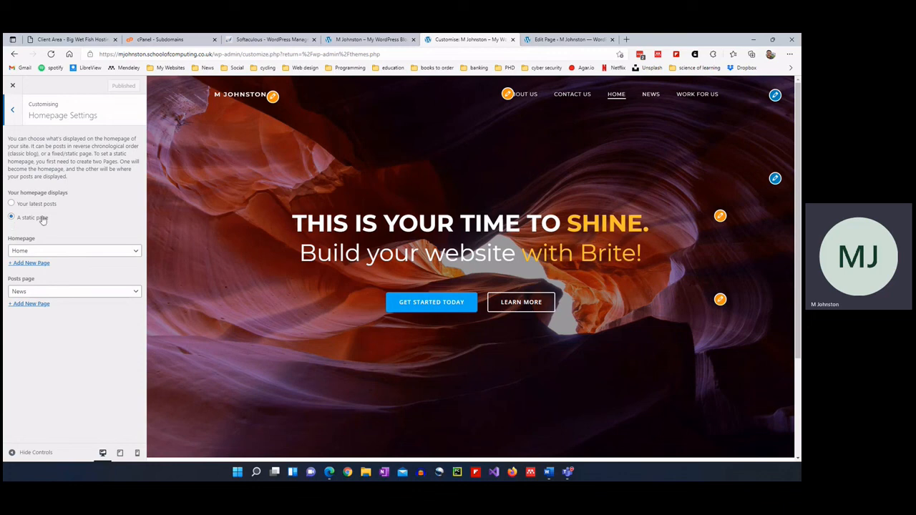
pyautogui.click(64, 251)
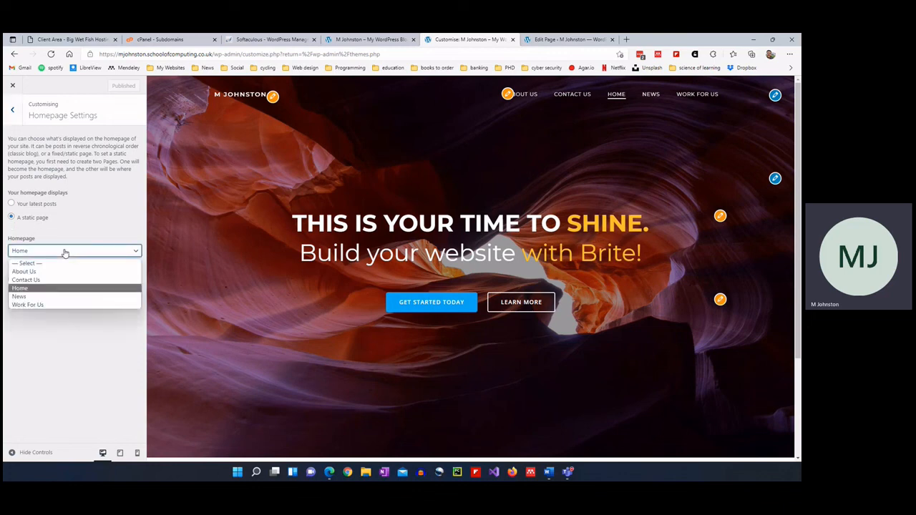
pyautogui.click(64, 251)
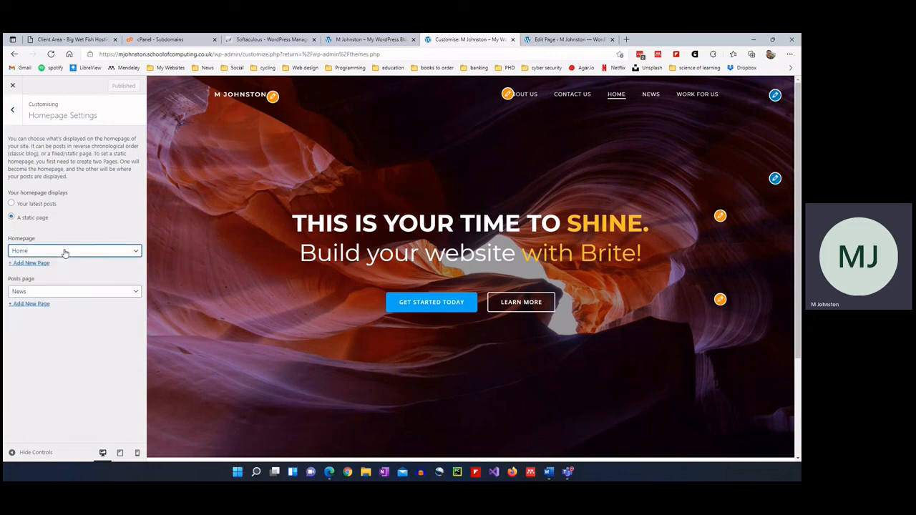
pyautogui.click(68, 293)
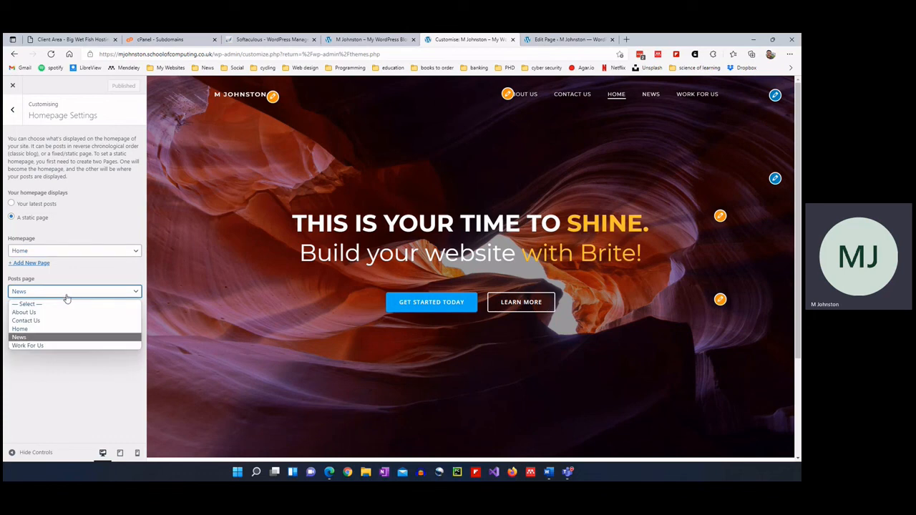
pyautogui.click(66, 294)
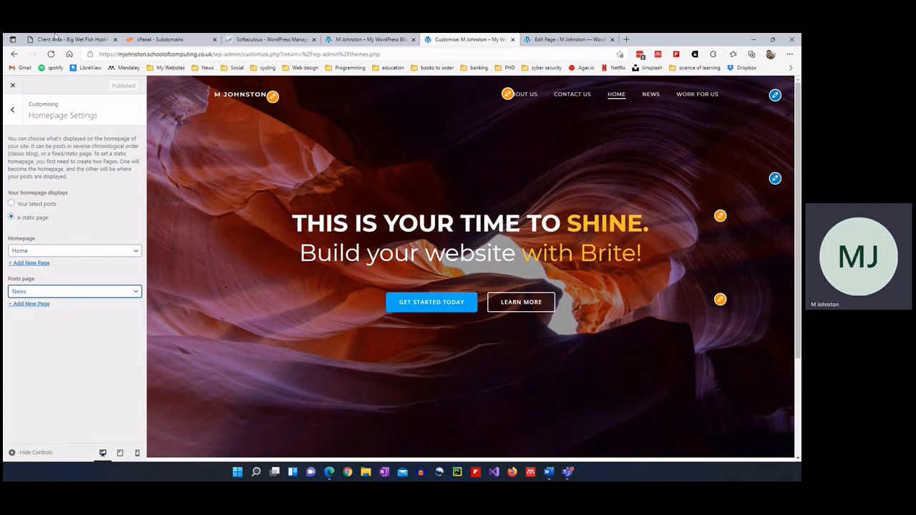
pyautogui.click(12, 109)
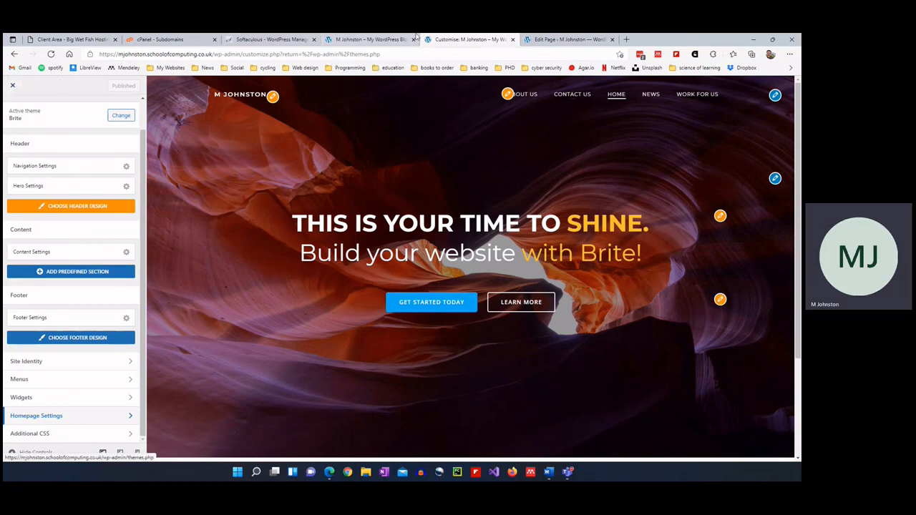
pyautogui.click(547, 40)
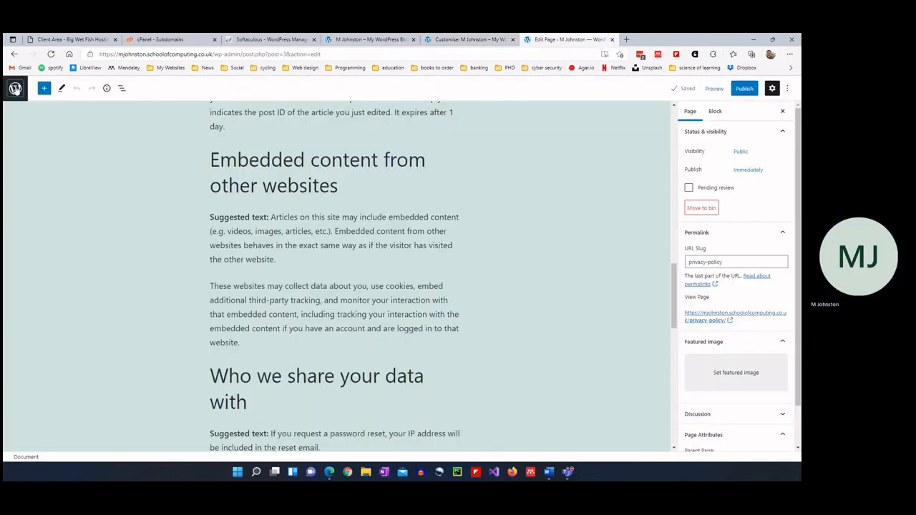
# Create a new navigation menu named 'menu 1'.
pyautogui.click(15, 88)
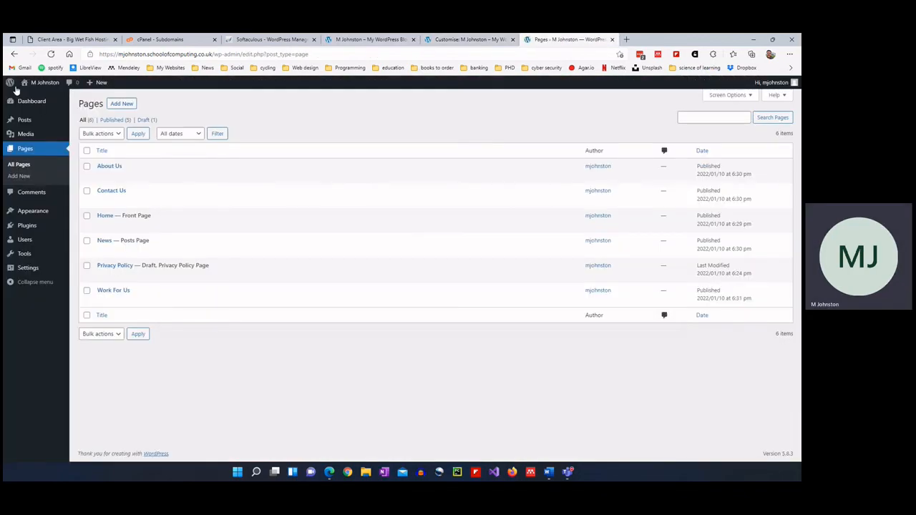
pyautogui.moveTo(37, 216)
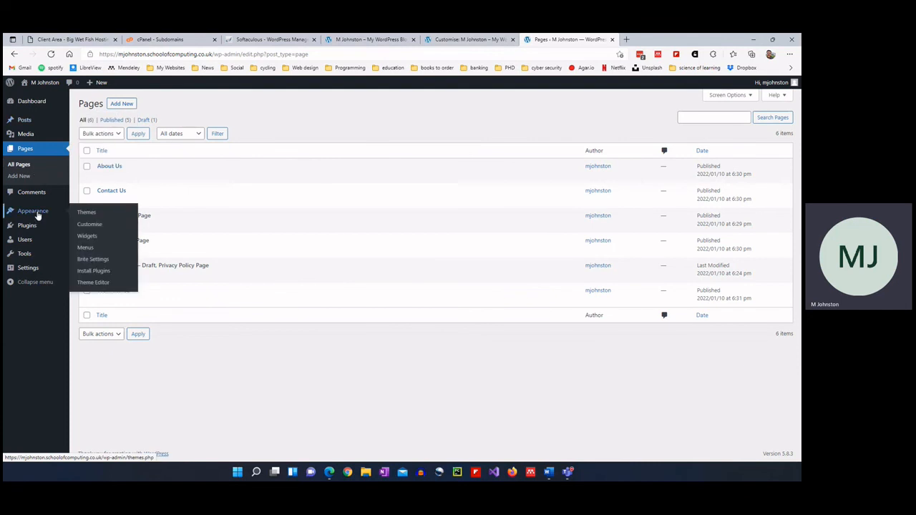
pyautogui.click(87, 248)
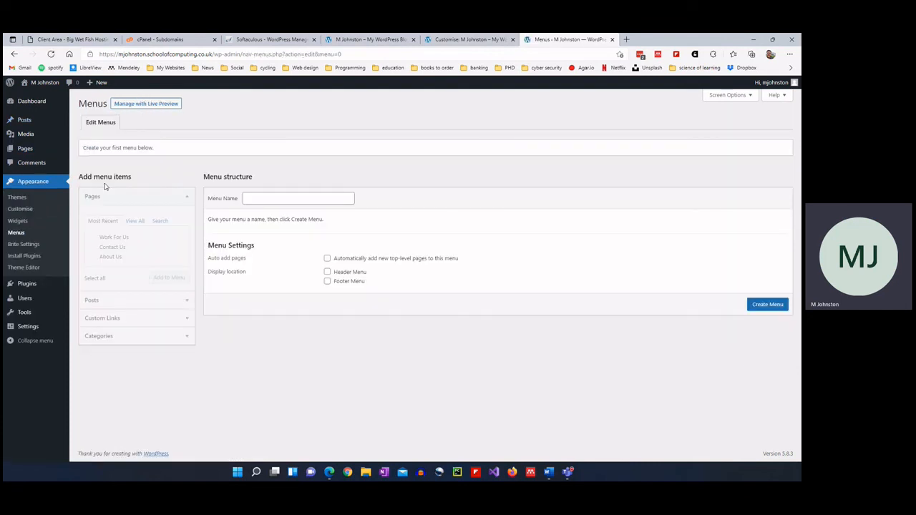
pyautogui.click(272, 197)
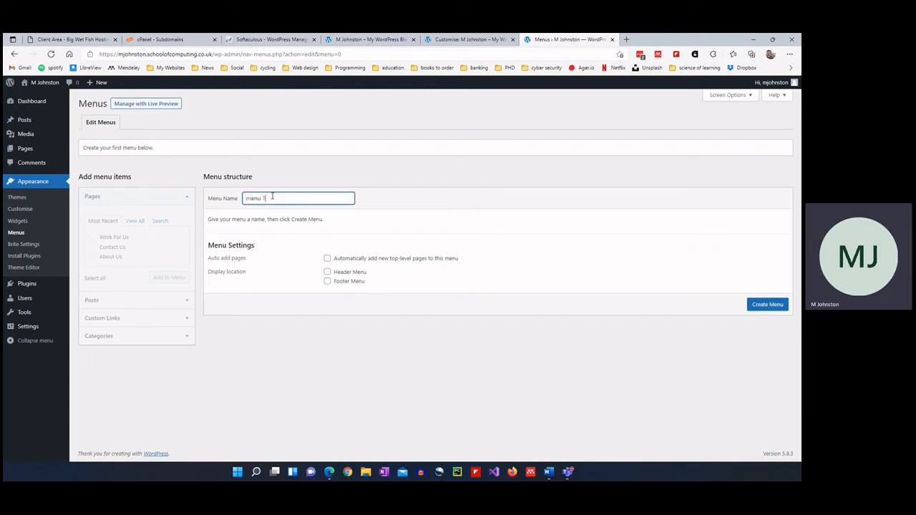
pyautogui.click(769, 305)
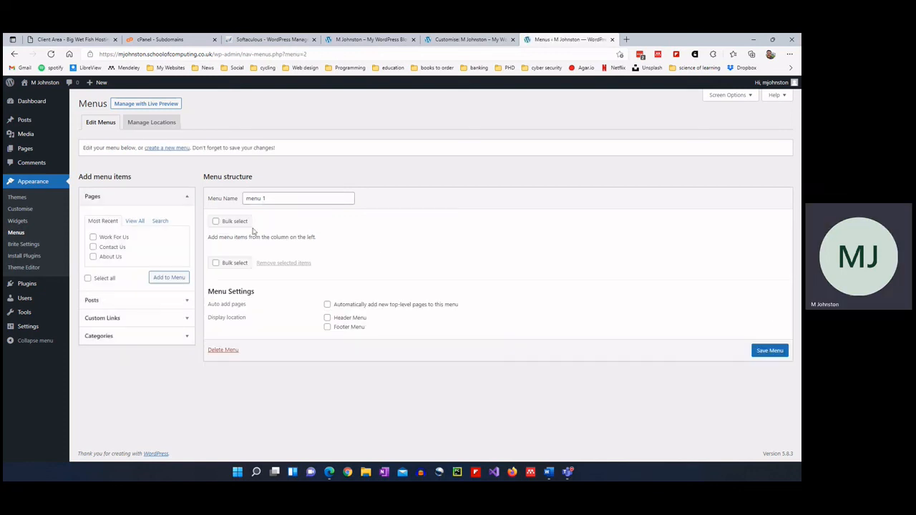
# Add the Home, News, About Us, Contact Us and Work For Us pages to menu 1.
pyautogui.click(140, 221)
pyautogui.click(93, 237)
pyautogui.click(93, 247)
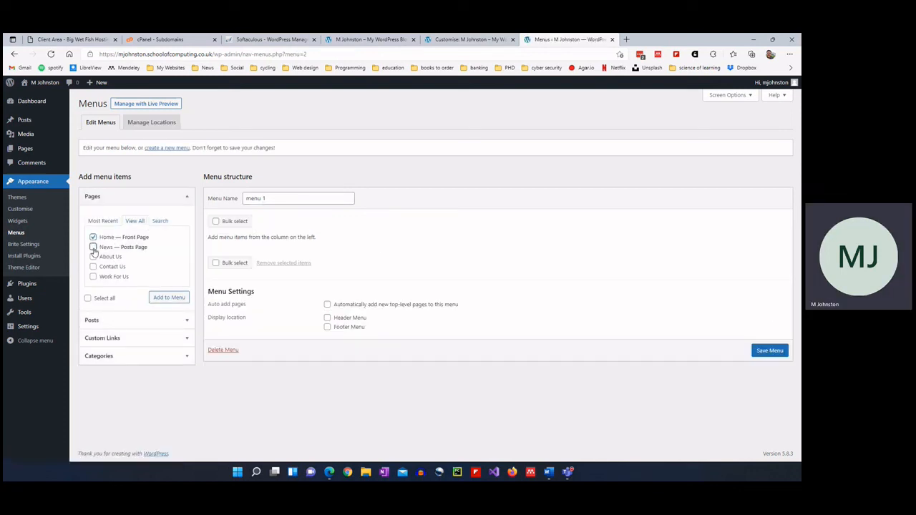
pyautogui.click(93, 256)
pyautogui.click(93, 266)
pyautogui.click(93, 276)
pyautogui.click(161, 301)
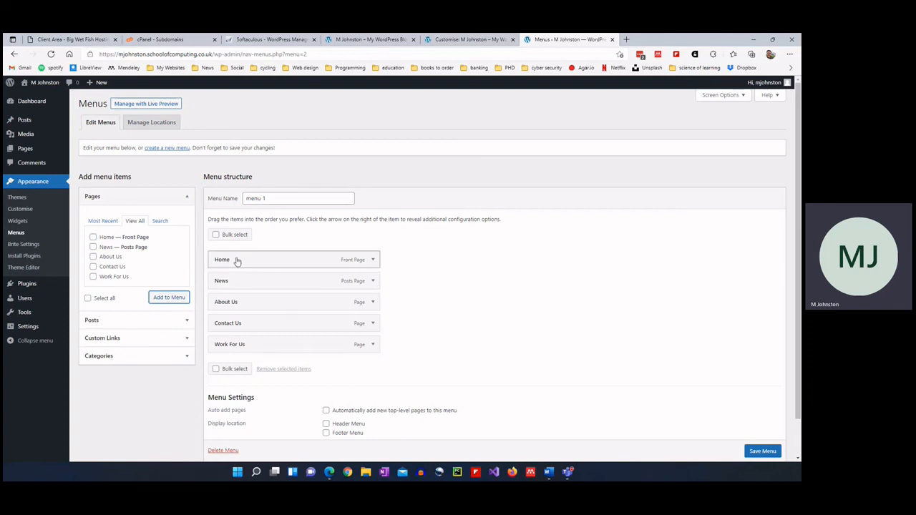
# Reorder items to Home, About Us, News, Work For Us, Contact Us, all top-level, and save.
pyautogui.moveTo(235, 301); pyautogui.dragTo(258, 282)
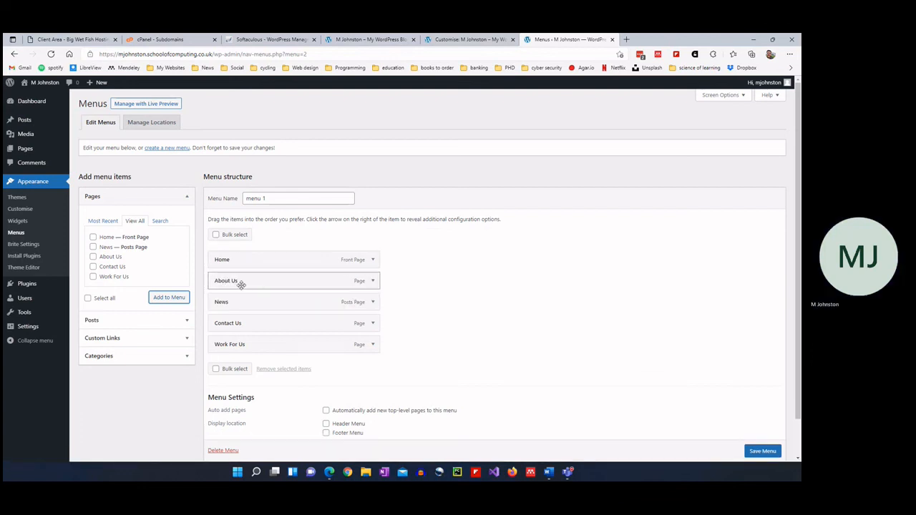
pyautogui.moveTo(231, 329)
pyautogui.mouseDown()
pyautogui.moveTo(241, 329)
pyautogui.moveTo(241, 352)
pyautogui.moveTo(236, 343)
pyautogui.mouseUp()
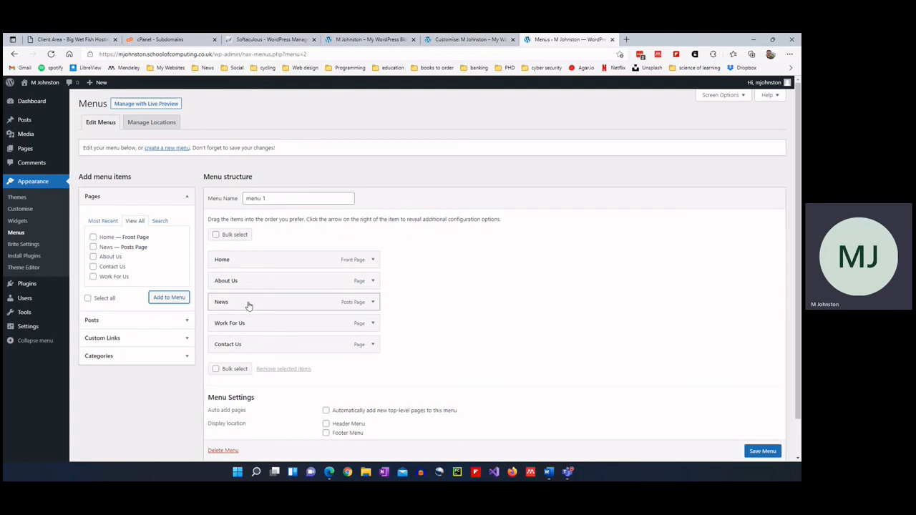
pyautogui.moveTo(249, 306); pyautogui.dragTo(264, 304)
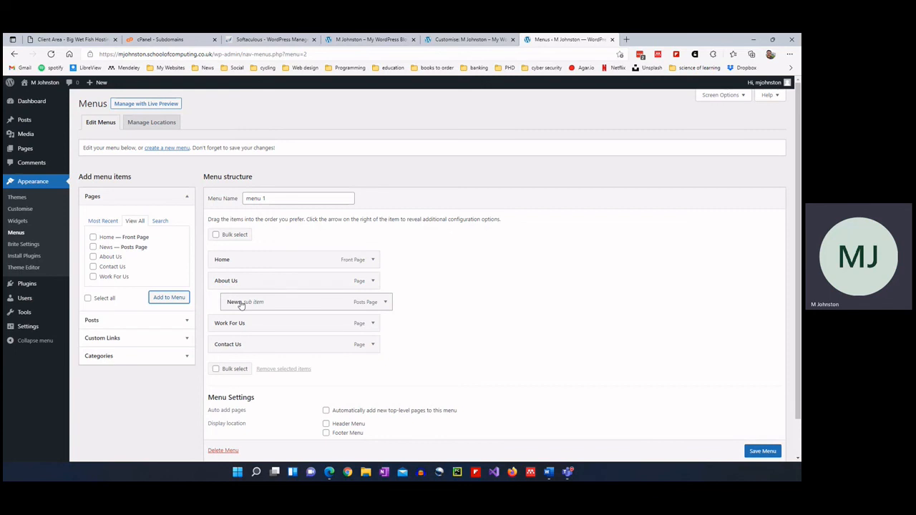
pyautogui.moveTo(241, 304)
pyautogui.mouseDown()
pyautogui.moveTo(225, 307)
pyautogui.moveTo(225, 280)
pyautogui.moveTo(226, 300)
pyautogui.mouseUp()
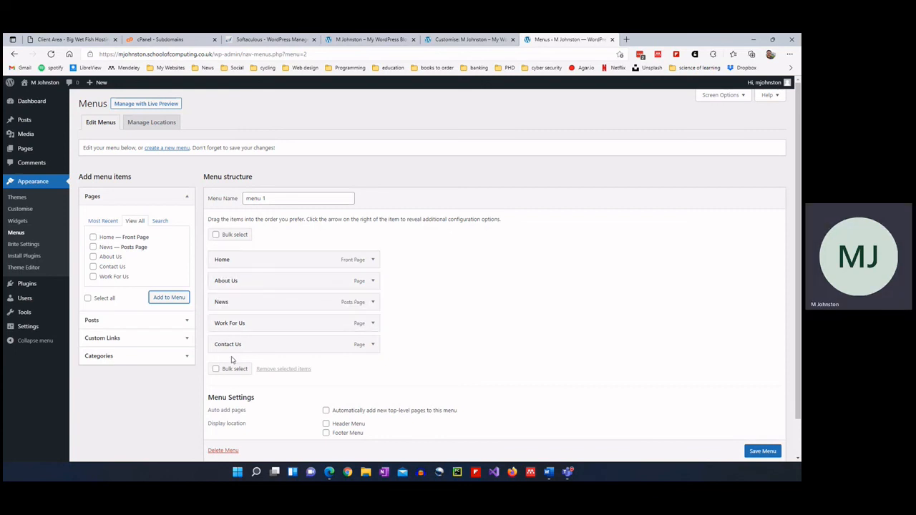
pyautogui.scroll(-1, 777, 422)
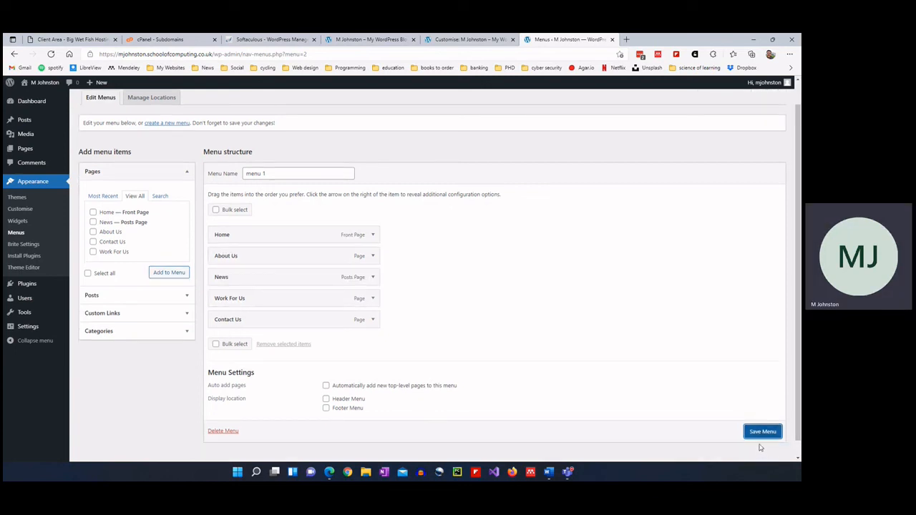
pyautogui.click(760, 437)
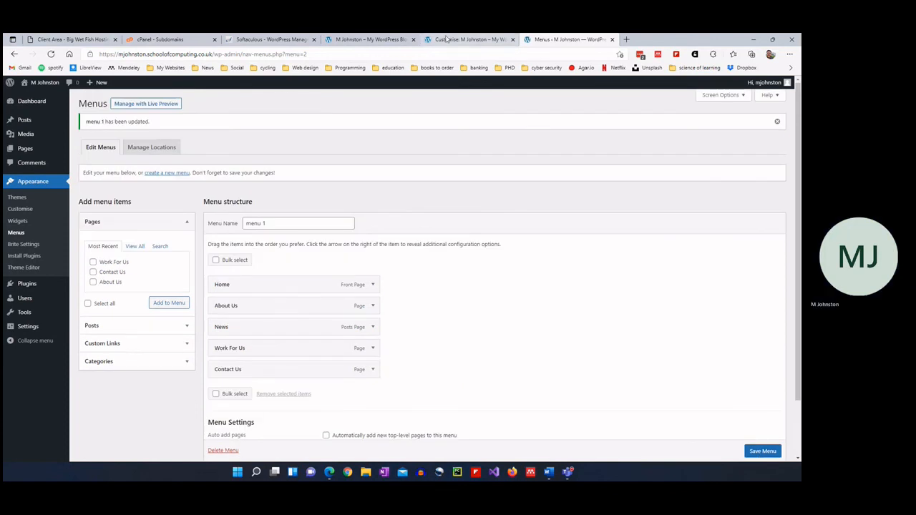
# Reload the Customiser, assign Menu 1 to the Header Menu location and publish it.
pyautogui.click(446, 40)
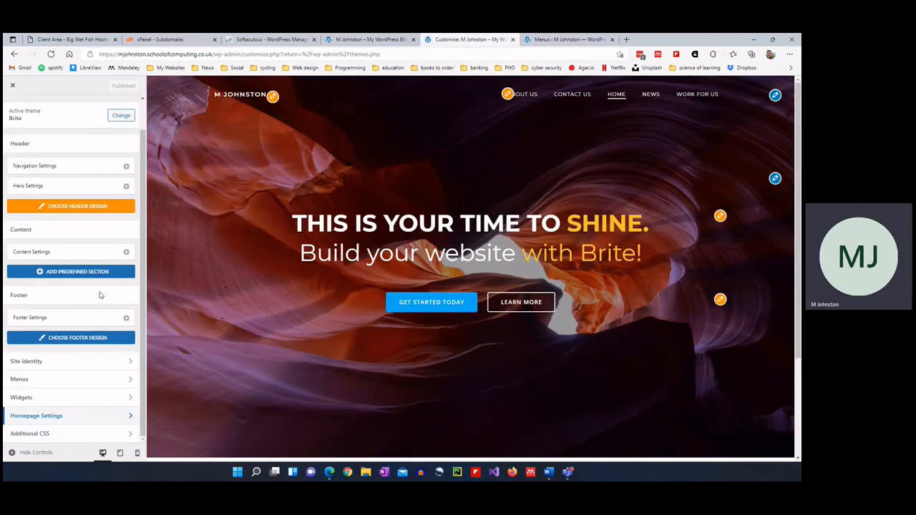
pyautogui.press('F5')
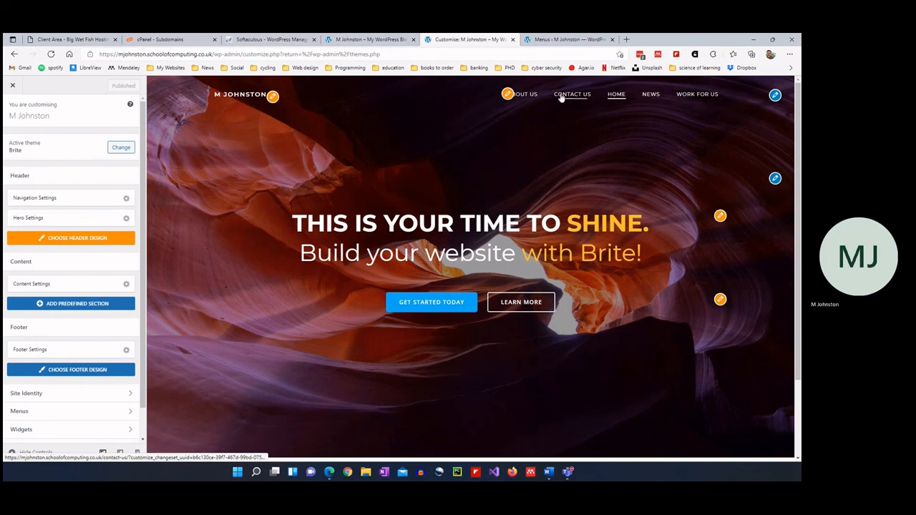
pyautogui.scroll(-1, 53, 354)
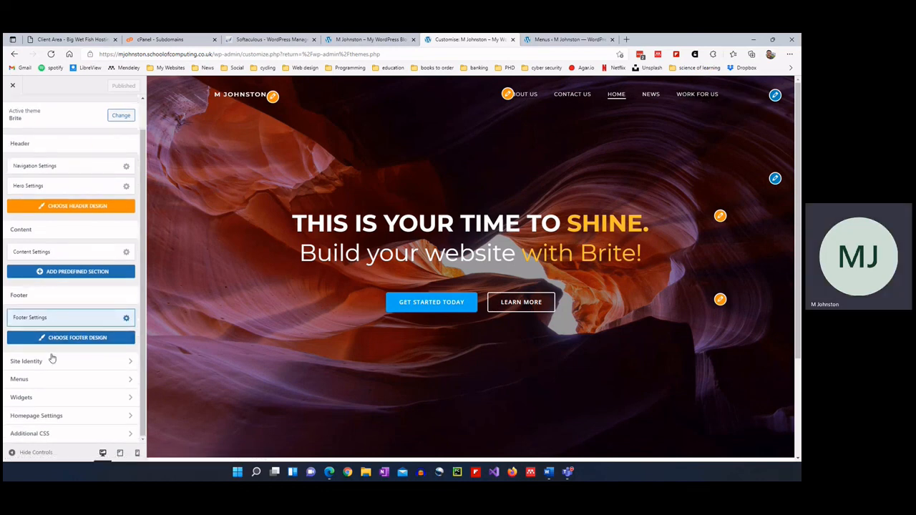
pyautogui.click(49, 380)
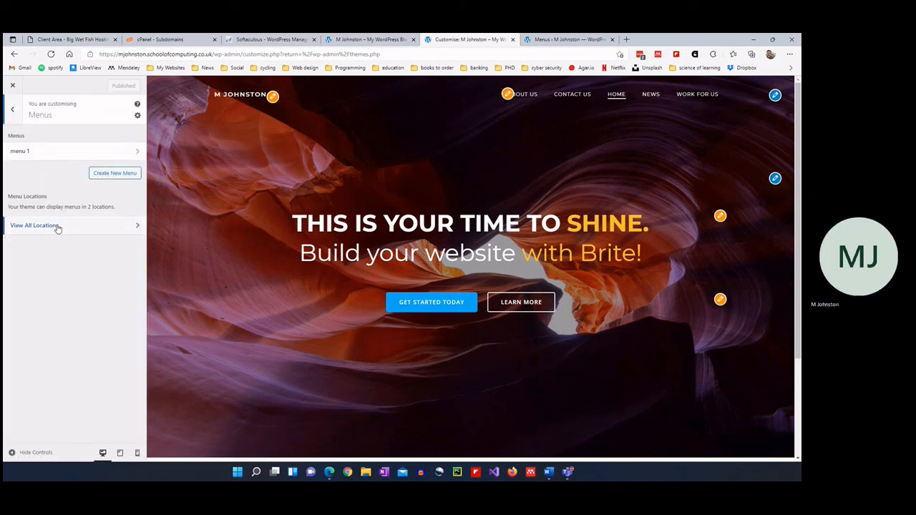
pyautogui.click(52, 159)
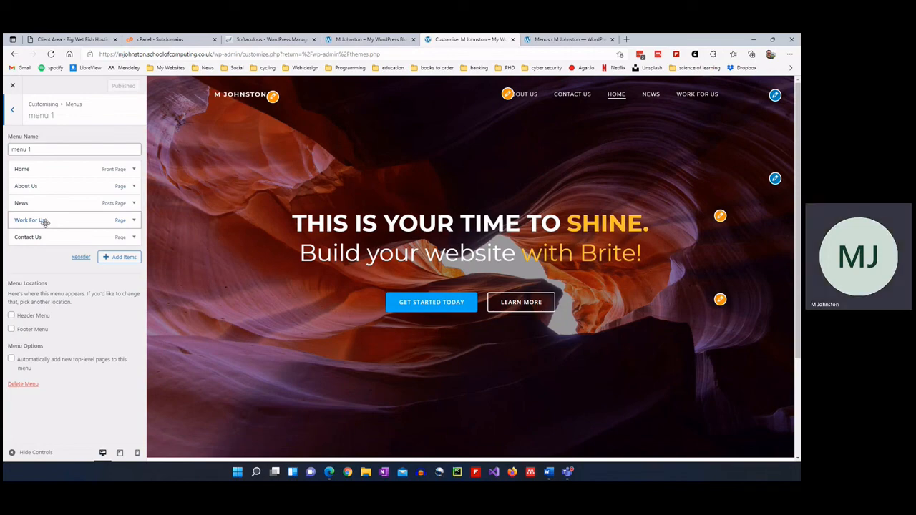
pyautogui.click(32, 316)
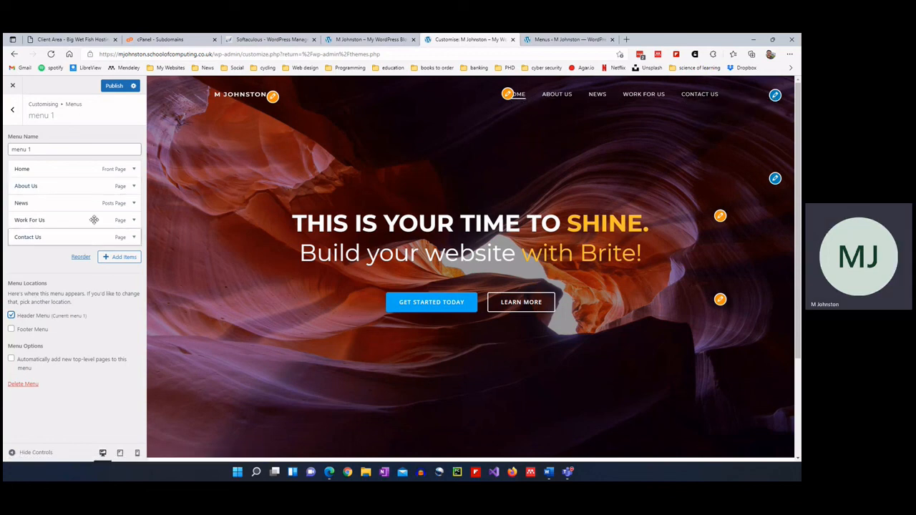
pyautogui.click(113, 86)
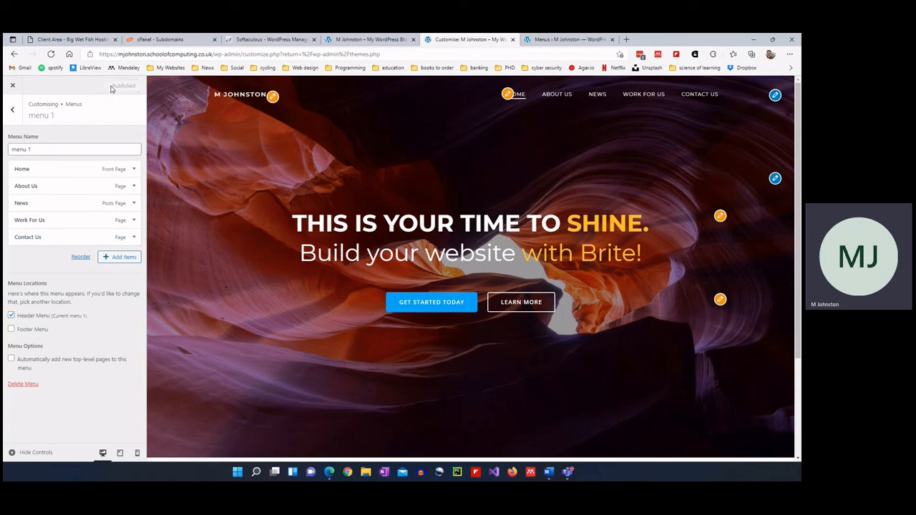
# Preview the About Us, Work For Us and Home pages, then return to the root panel.
pyautogui.click(567, 98)
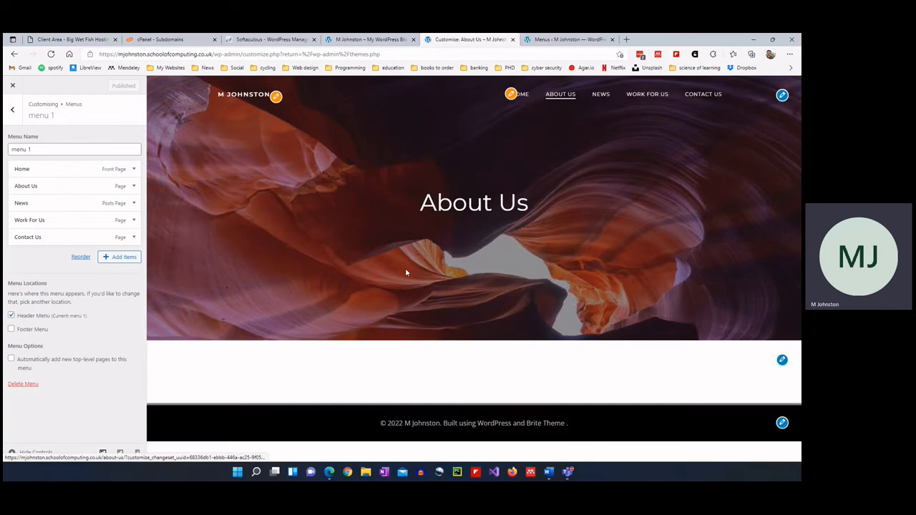
pyautogui.click(646, 95)
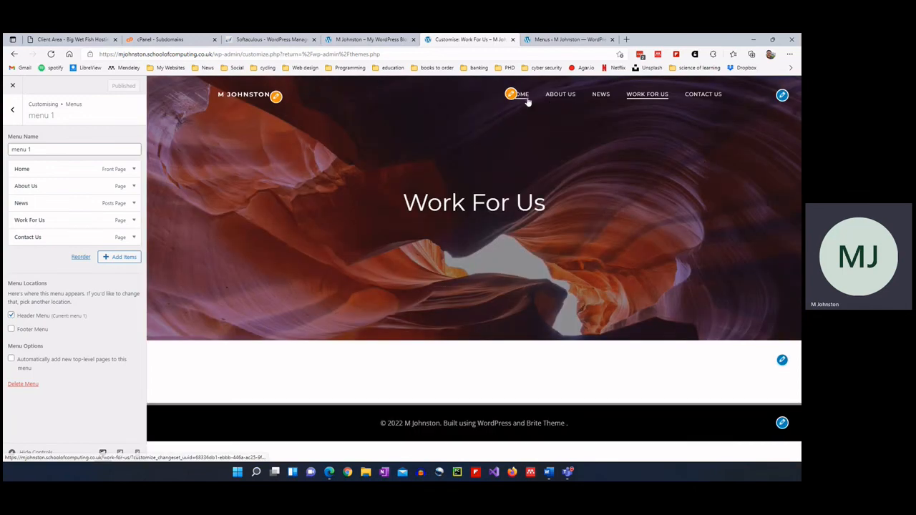
pyautogui.click(524, 97)
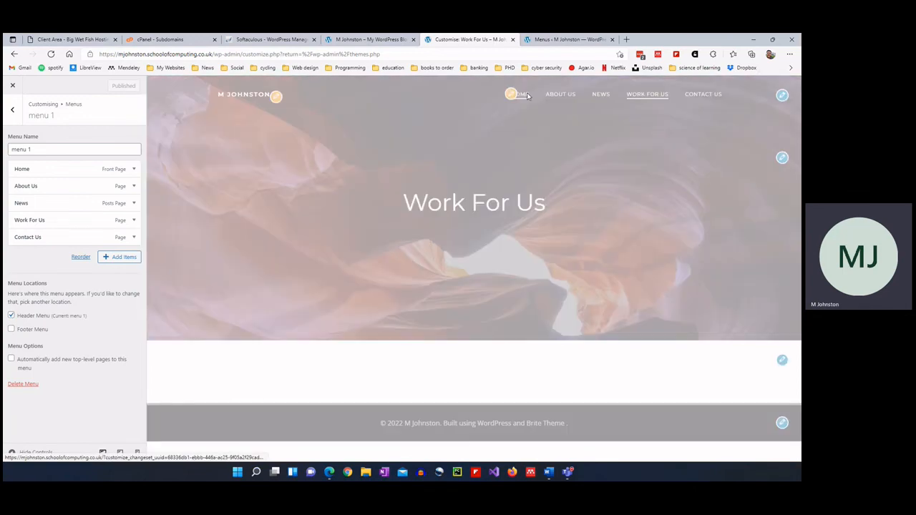
pyautogui.click(15, 115)
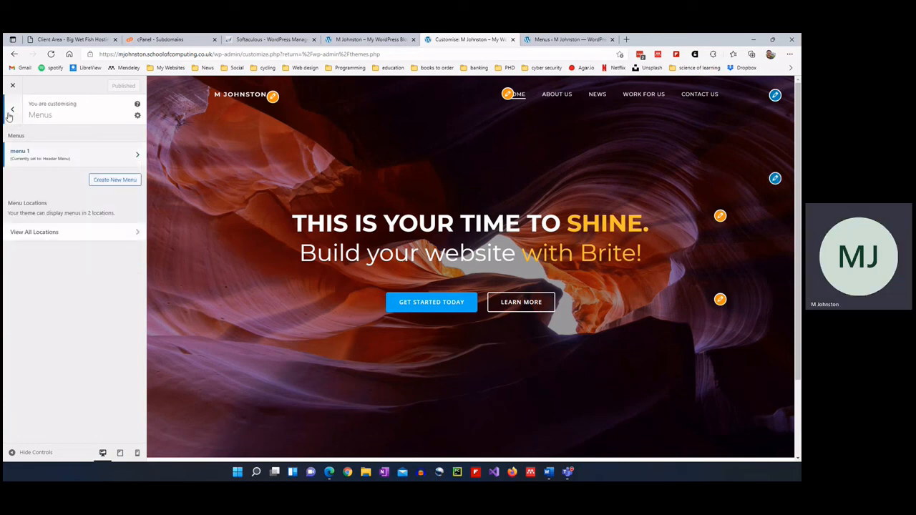
pyautogui.click(9, 115)
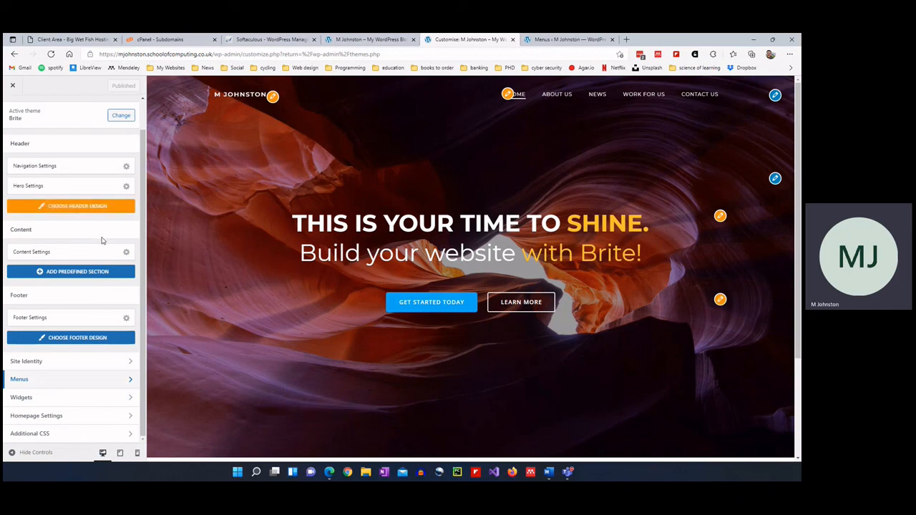
# Leave the Customiser and install and activate Classic Editor from Plugins > Add New.
pyautogui.click(13, 85)
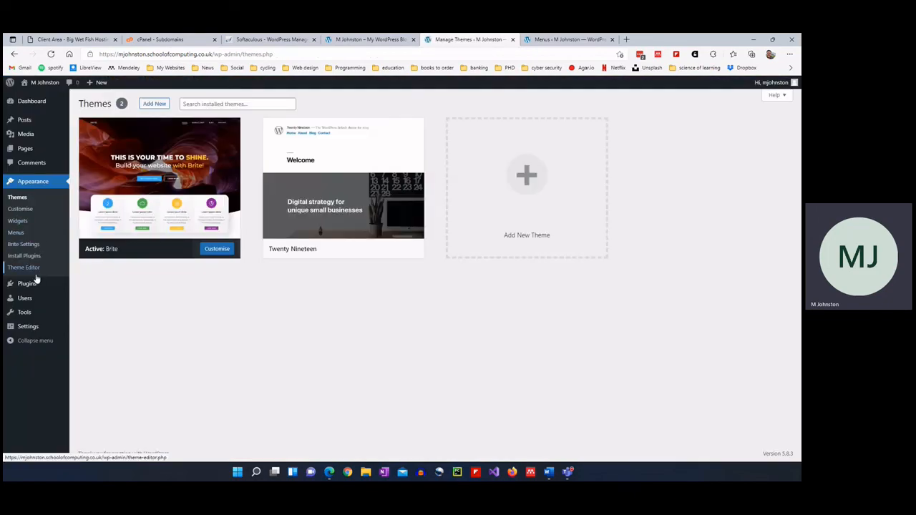
pyautogui.moveTo(32, 285)
pyautogui.click(88, 297)
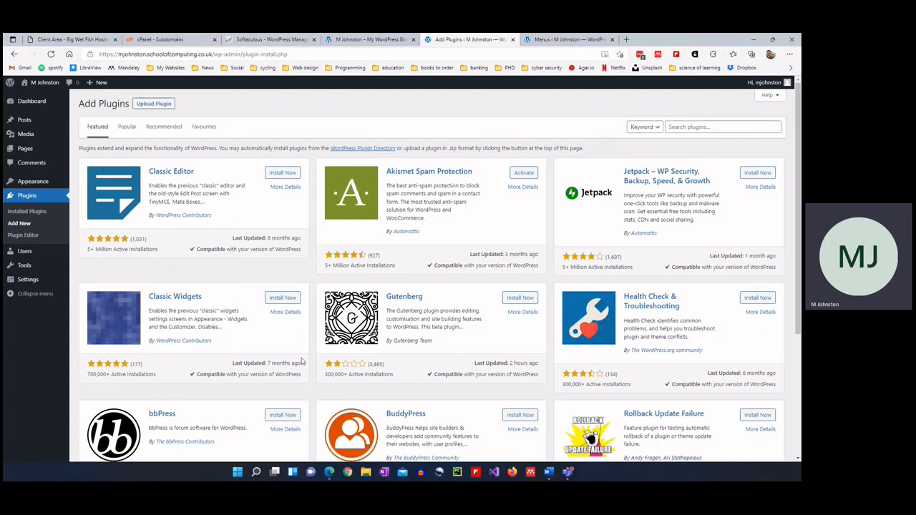
pyautogui.click(281, 174)
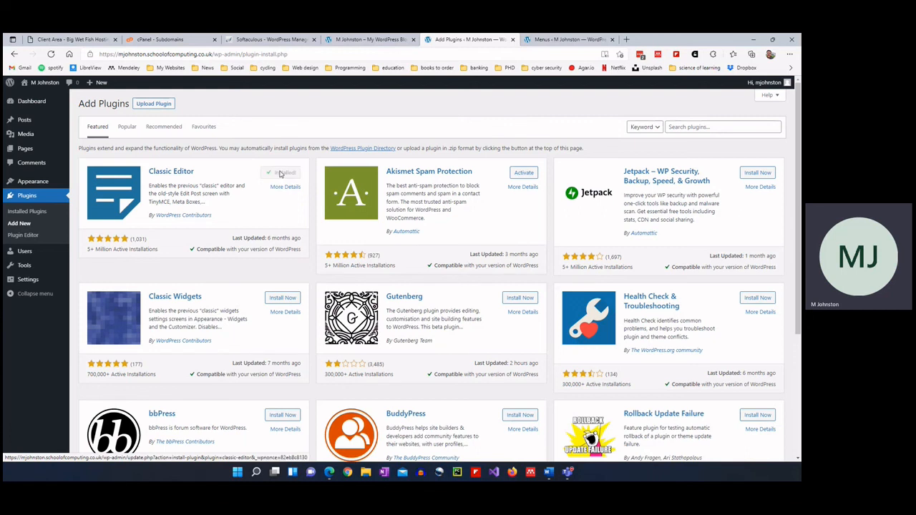
pyautogui.click(279, 174)
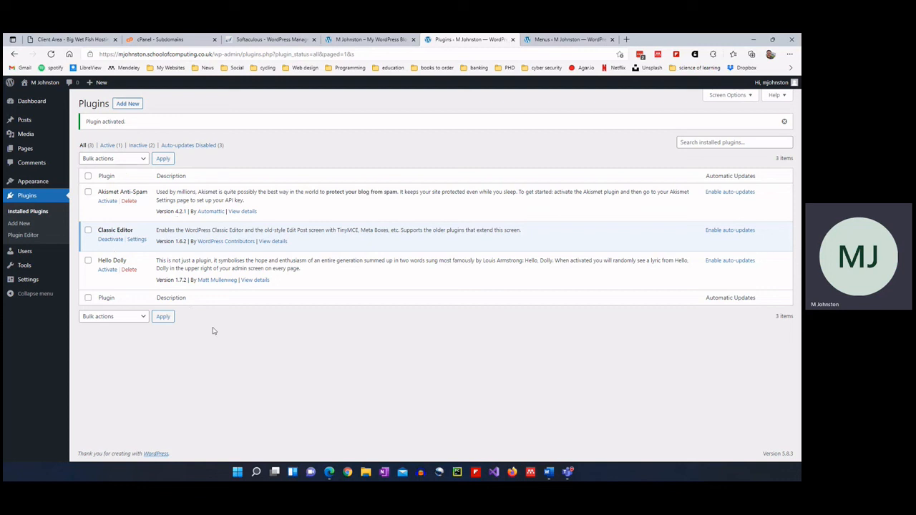
# Delete Hello Dolly and enable auto-updates for Classic Editor and Akismet Anti-Spam.
pyautogui.click(129, 270)
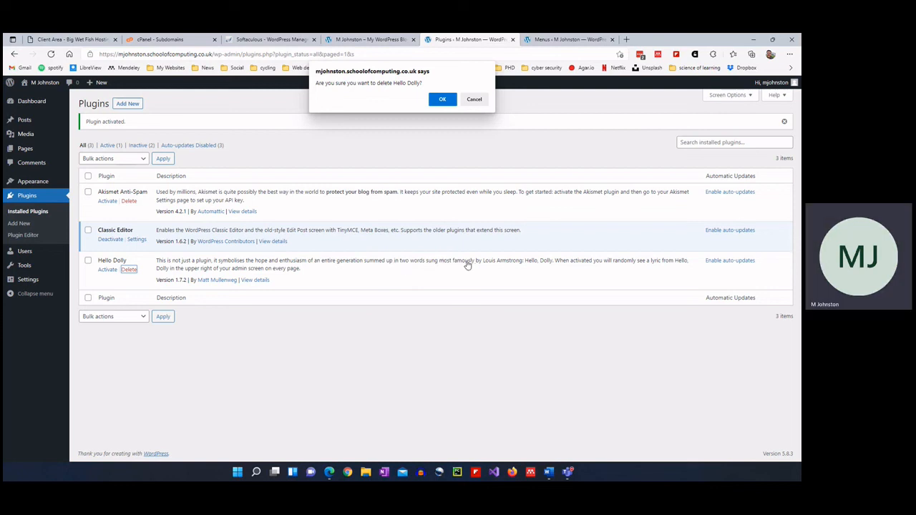
pyautogui.click(442, 100)
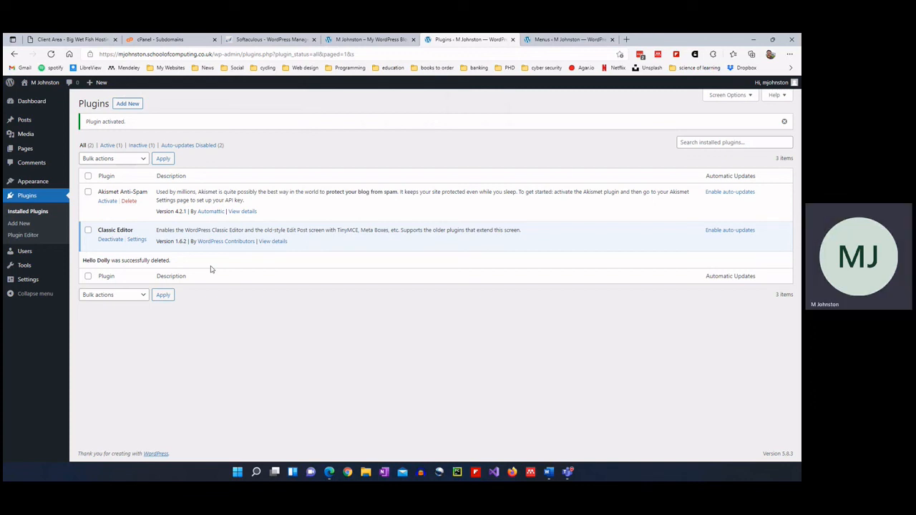
pyautogui.click(715, 231)
pyautogui.click(714, 192)
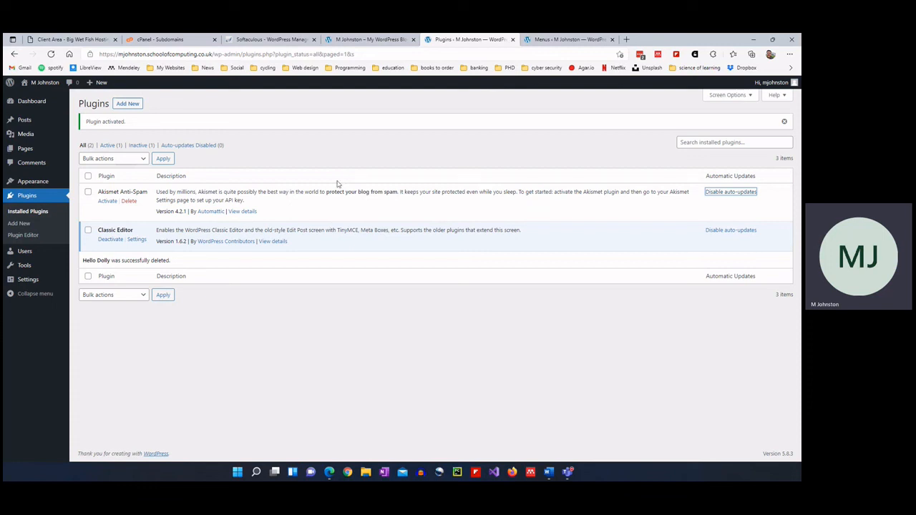
pyautogui.click(560, 39)
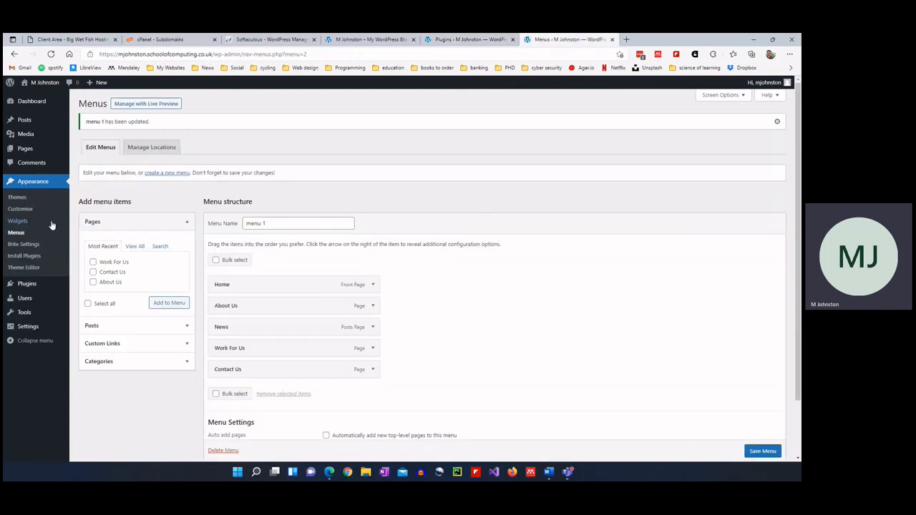
# Open the Home — Front Page from All Pages in the Classic Editor, then return to Plugins.
pyautogui.moveTo(25, 152)
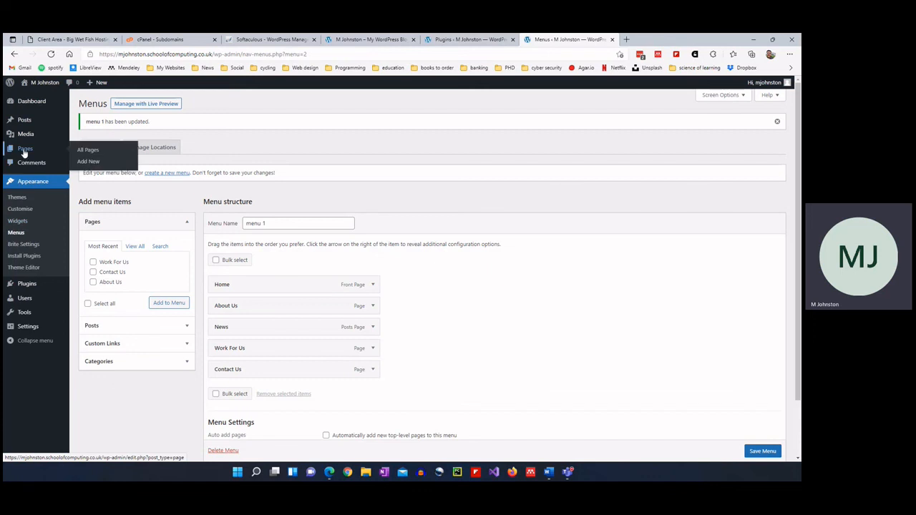
pyautogui.click(87, 151)
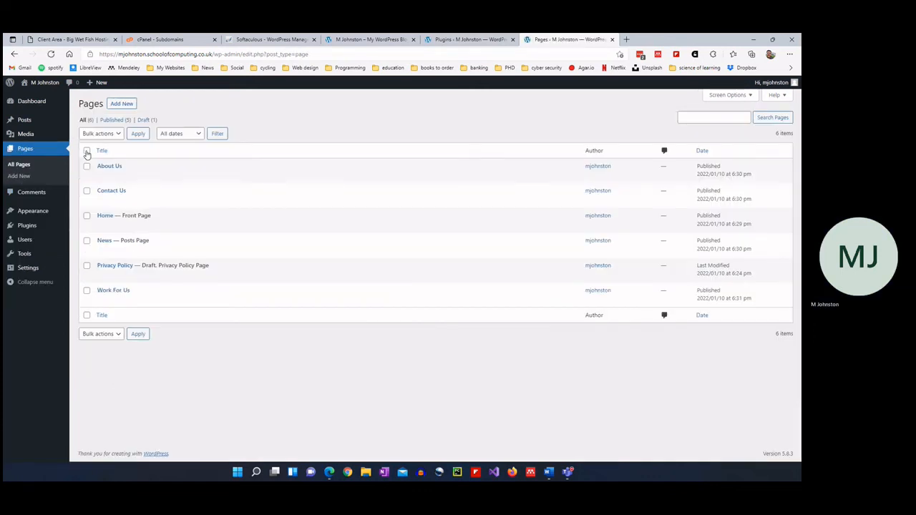
pyautogui.click(484, 40)
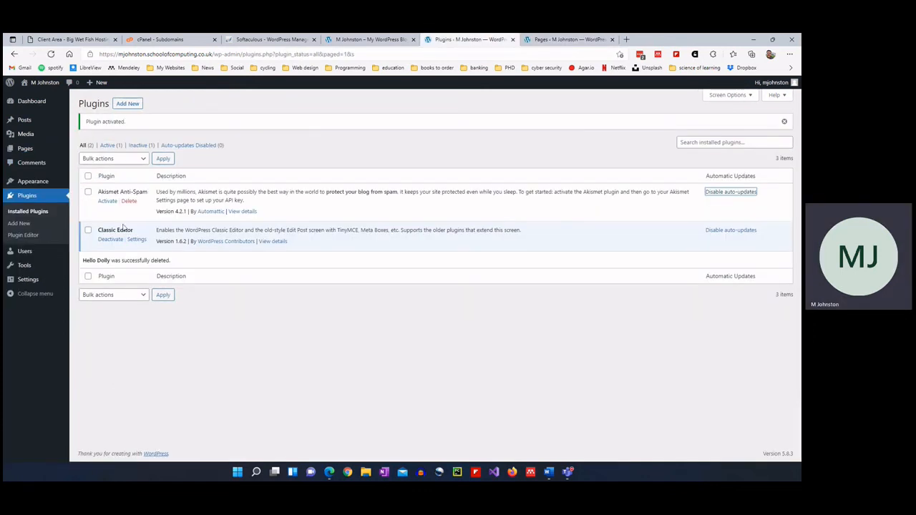
pyautogui.click(591, 42)
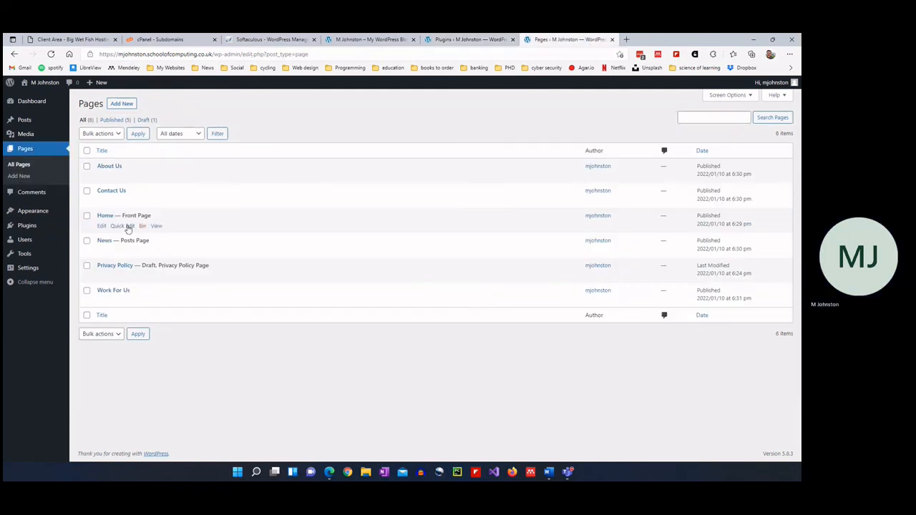
pyautogui.click(105, 216)
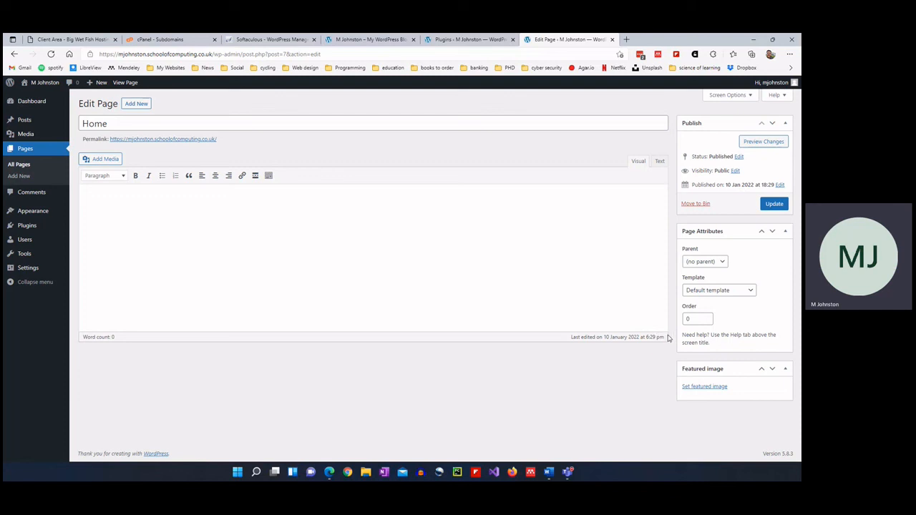
pyautogui.click(472, 40)
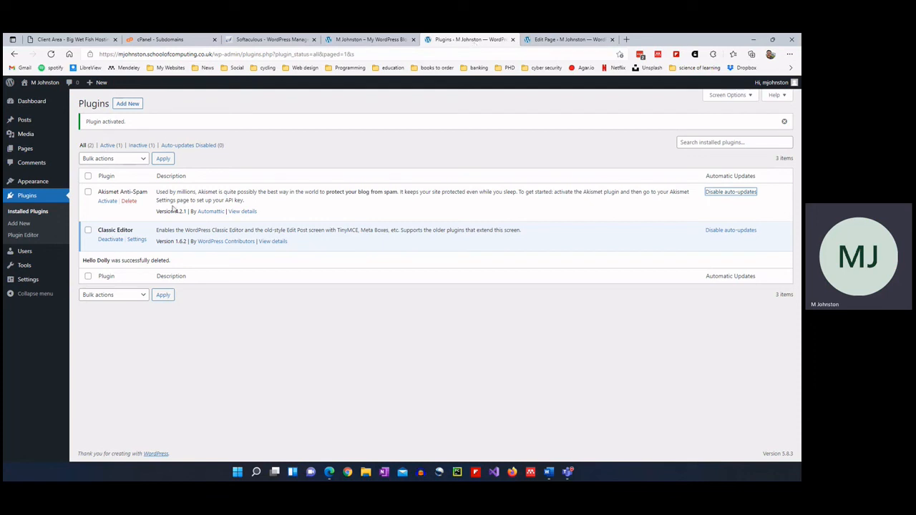
# Search Add New Plugins for 'yoast', then install and activate Yoast SEO.
pyautogui.click(20, 226)
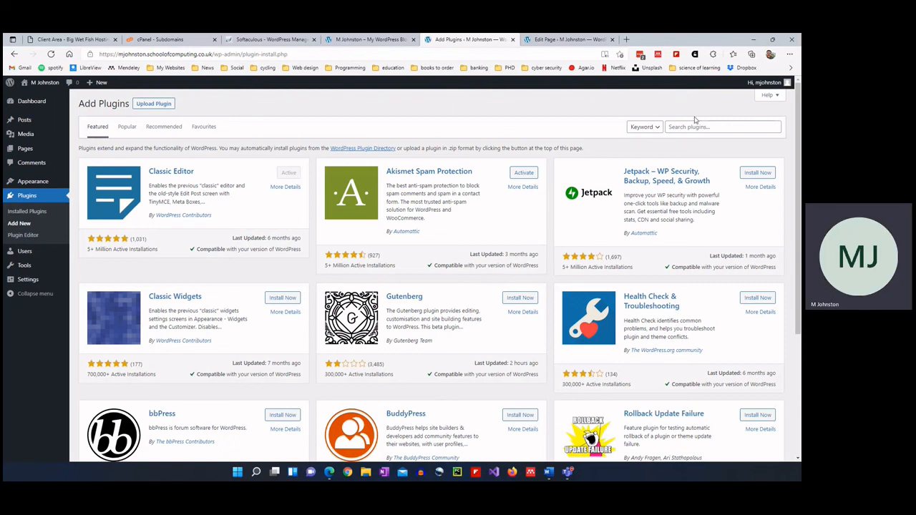
pyautogui.click(696, 126)
pyautogui.write('y')
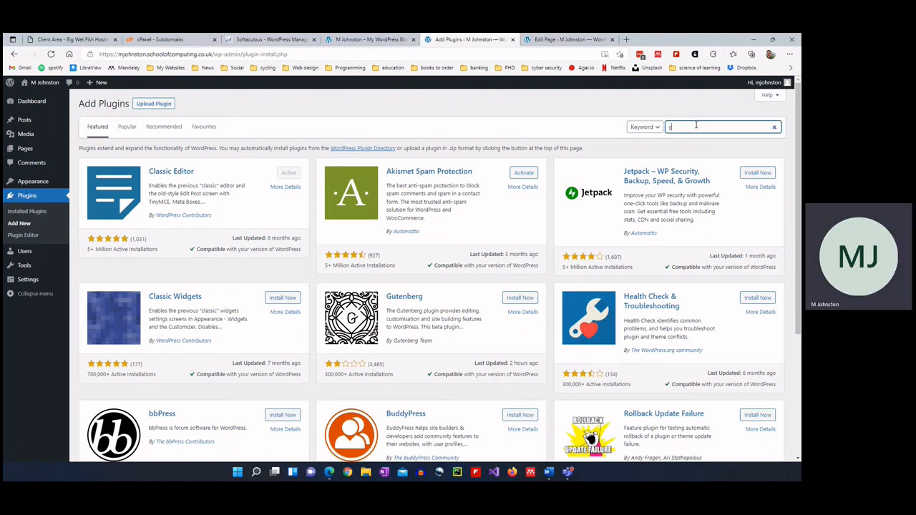
pyautogui.write('oast')
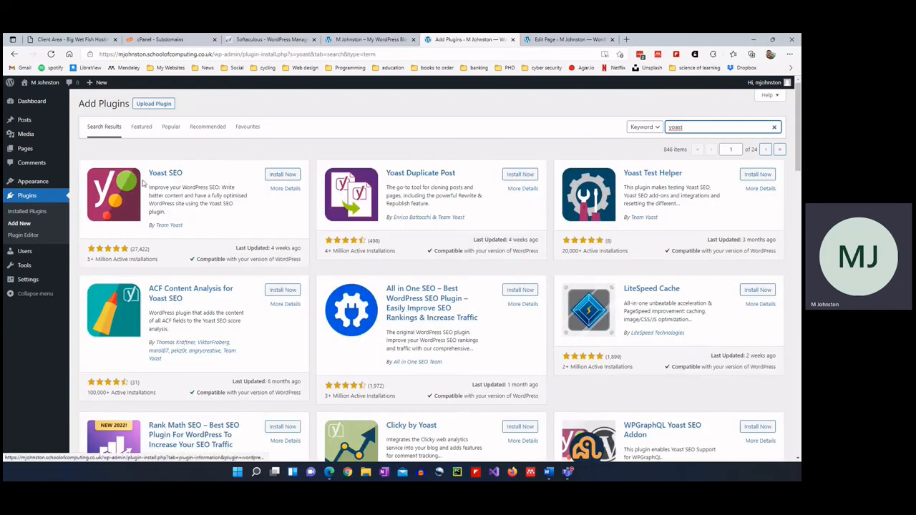
pyautogui.click(278, 177)
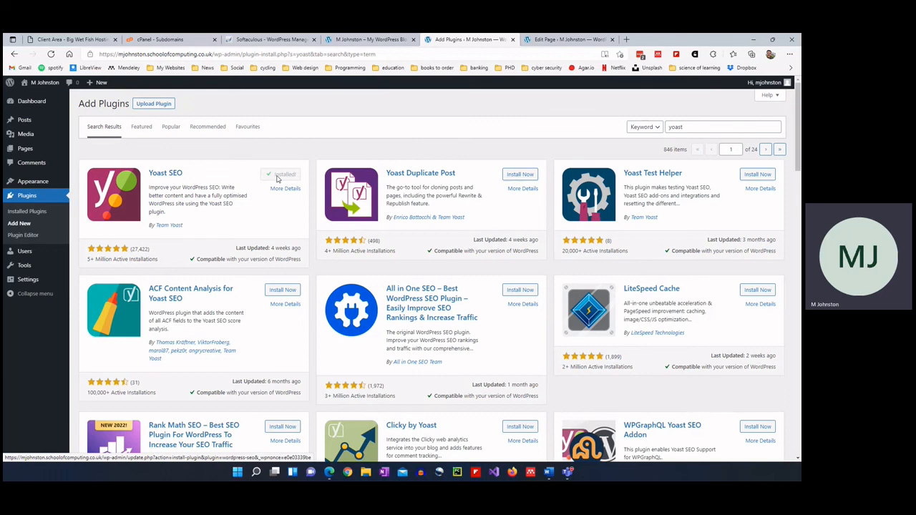
pyautogui.click(278, 179)
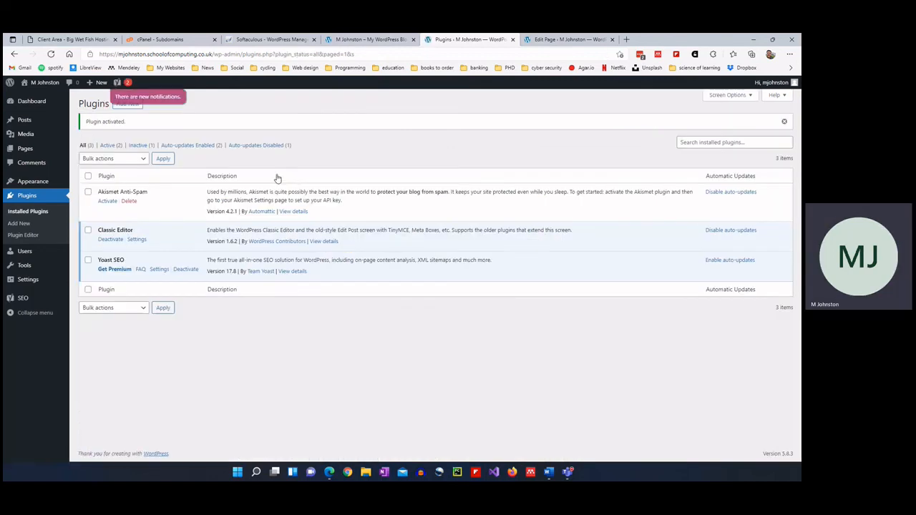
pyautogui.click(158, 270)
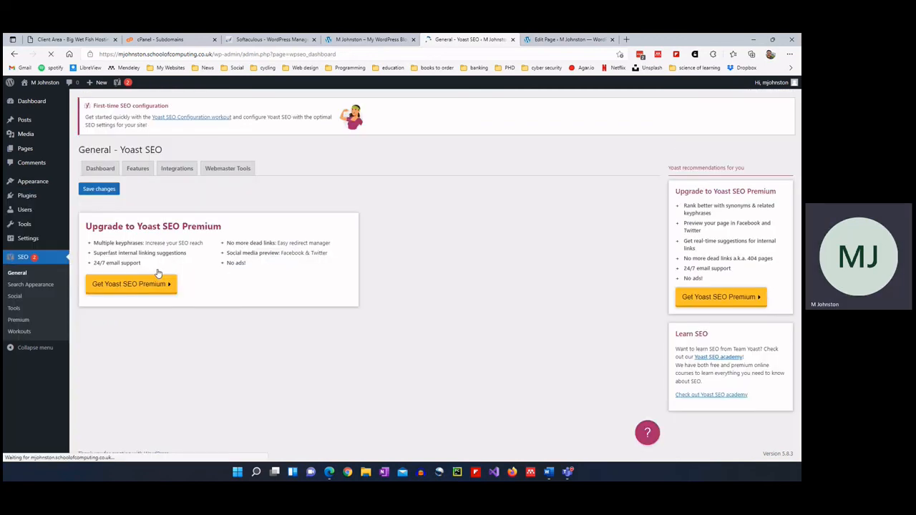
pyautogui.scroll(-2, 150, 267)
pyautogui.scroll(2, 150, 267)
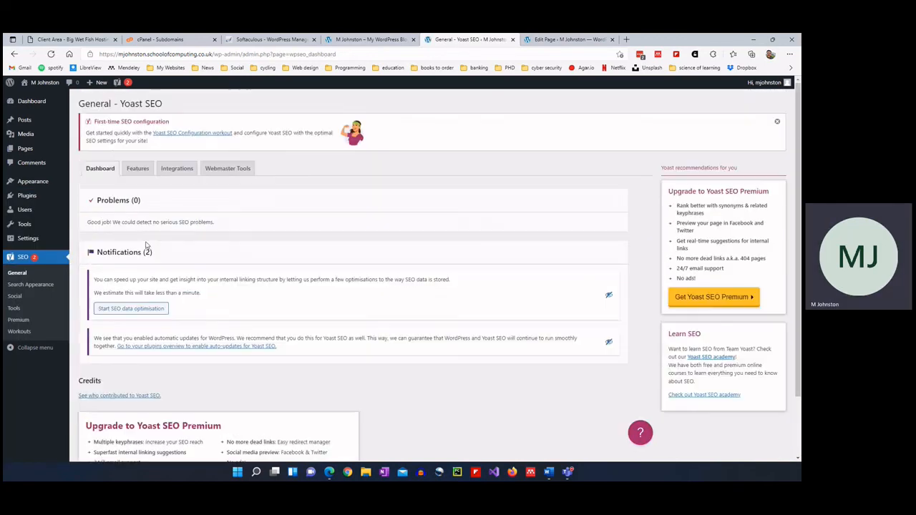
pyautogui.click(193, 135)
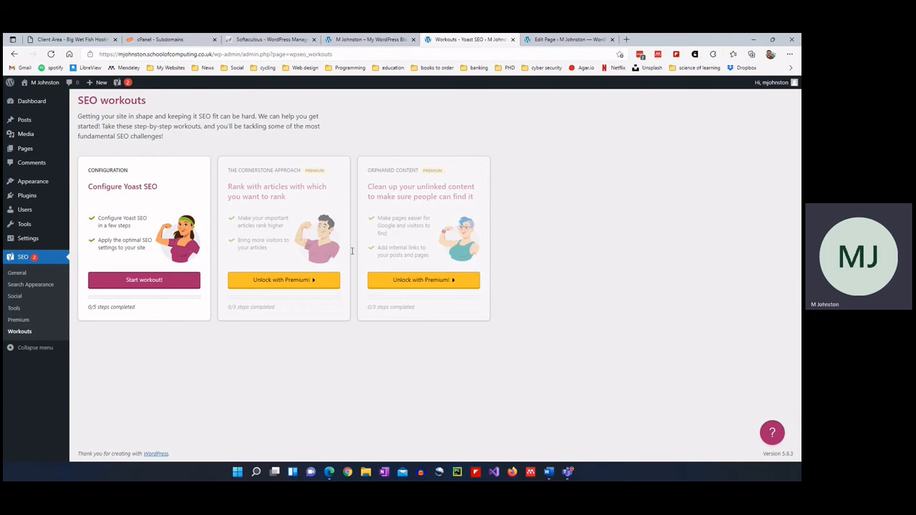
pyautogui.click(152, 280)
pyautogui.scroll(-1, 133, 236)
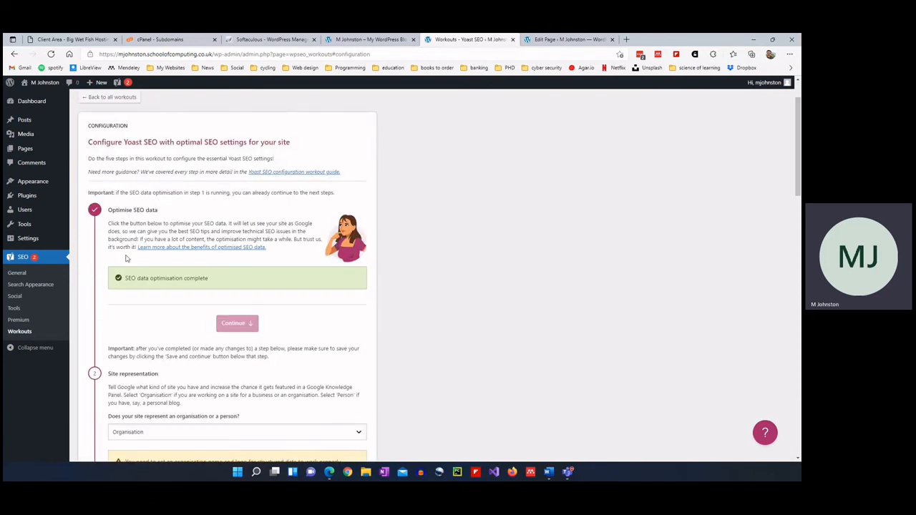
pyautogui.scroll(-4, 127, 259)
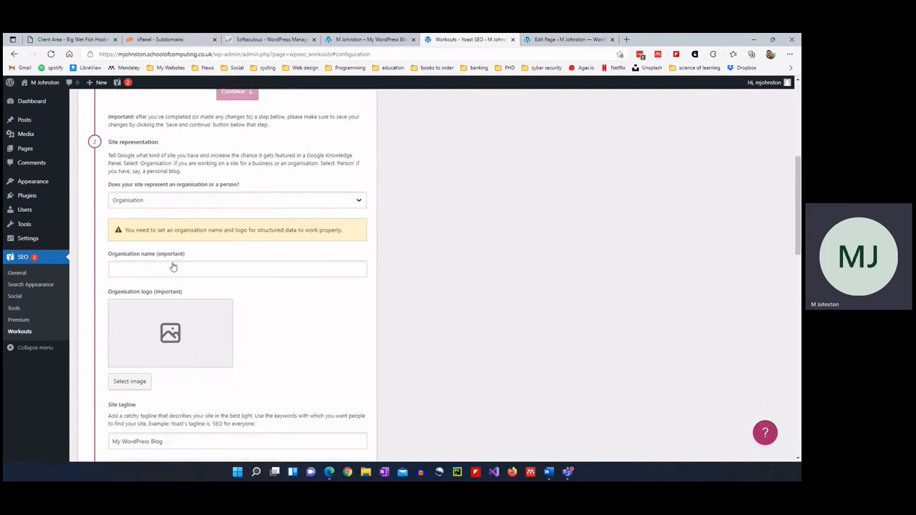
pyautogui.scroll(-5, 174, 272)
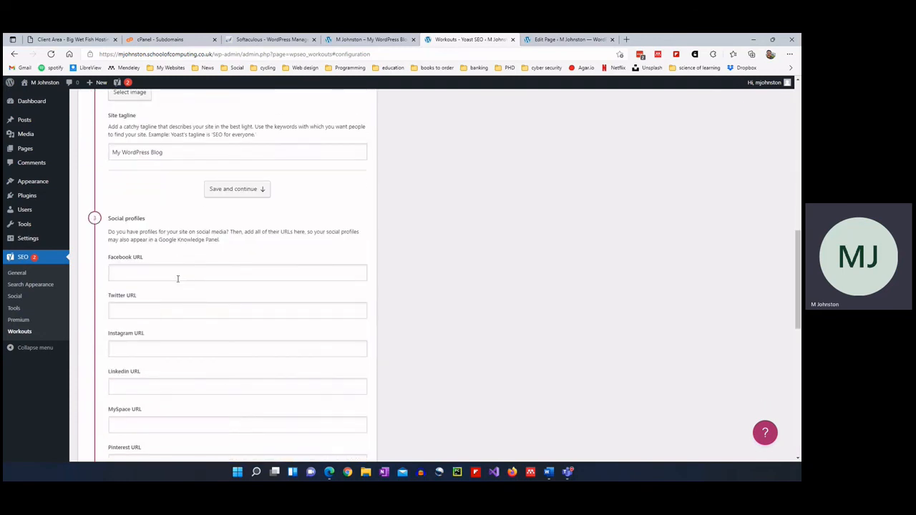
pyautogui.scroll(-6, 177, 280)
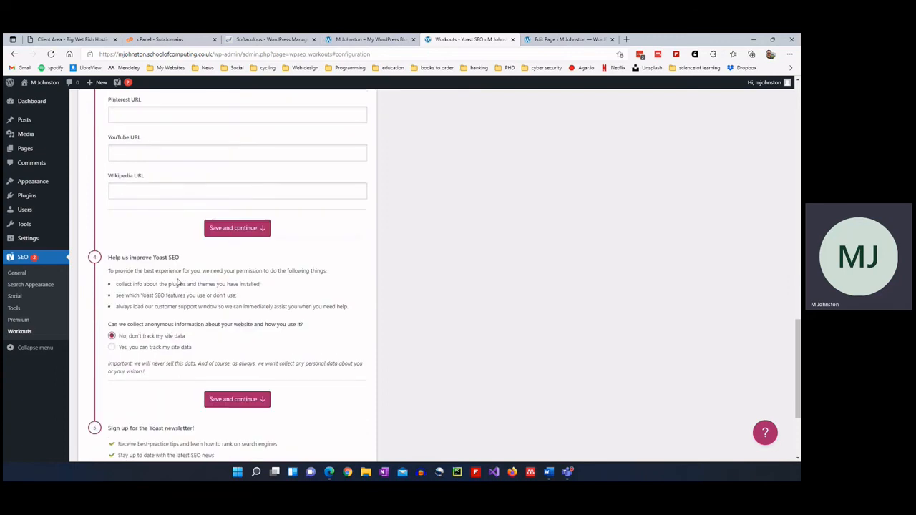
pyautogui.scroll(-2, 177, 283)
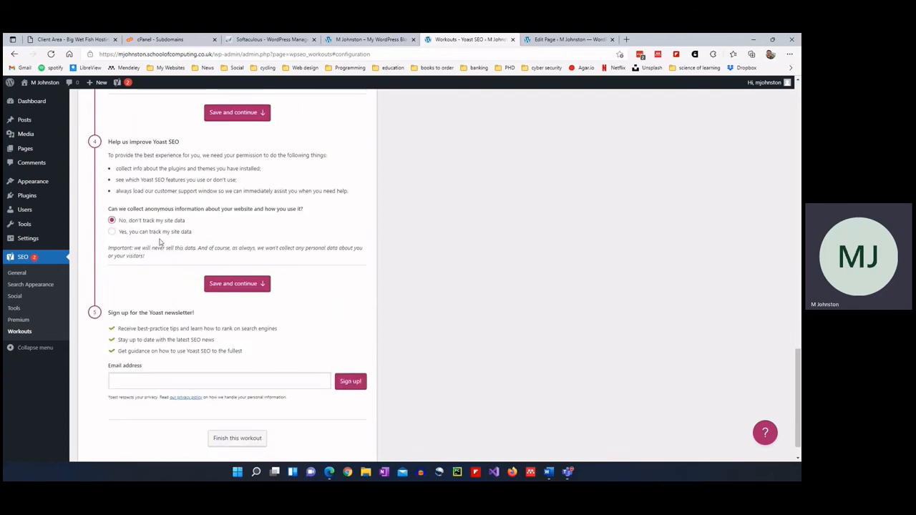
pyautogui.scroll(5, 160, 242)
pyautogui.scroll(15, 160, 241)
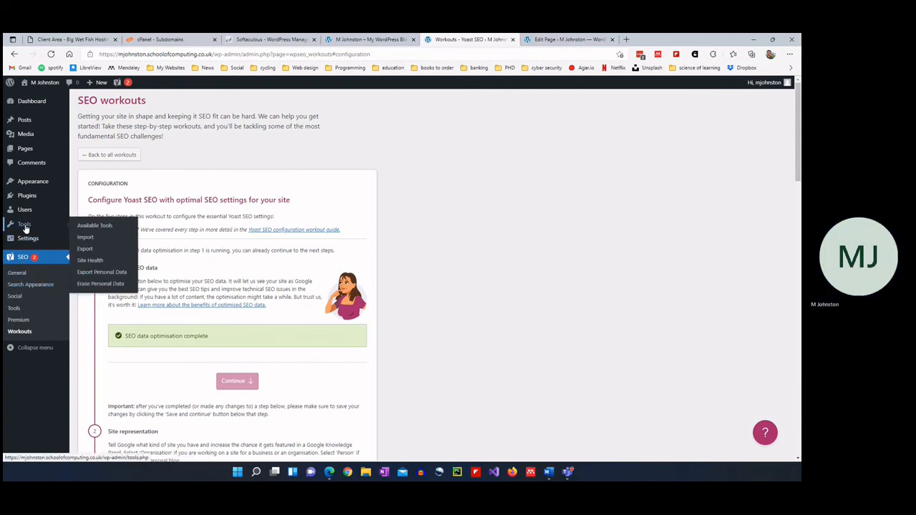
pyautogui.moveTo(26, 201)
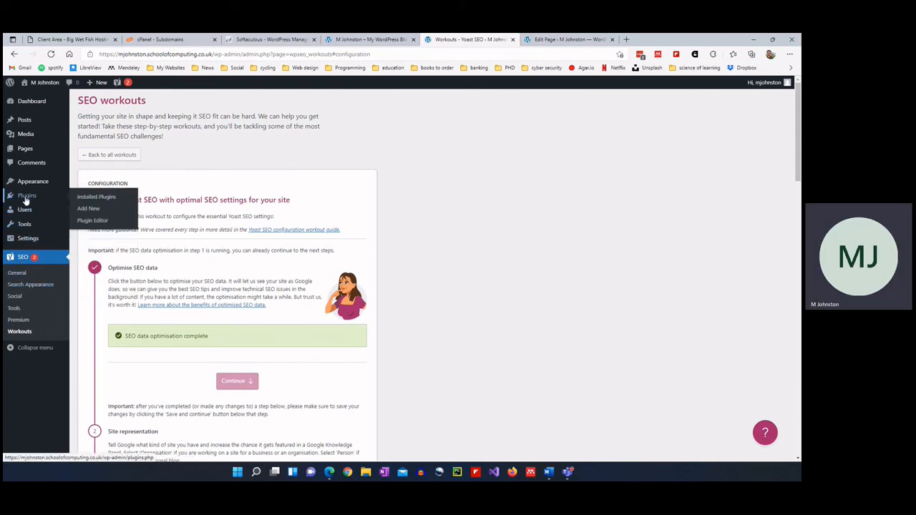
# Search Add New Plugins for 'updraft', then install and activate UpdraftPlus WordPress Backup Plugin.
pyautogui.click(89, 209)
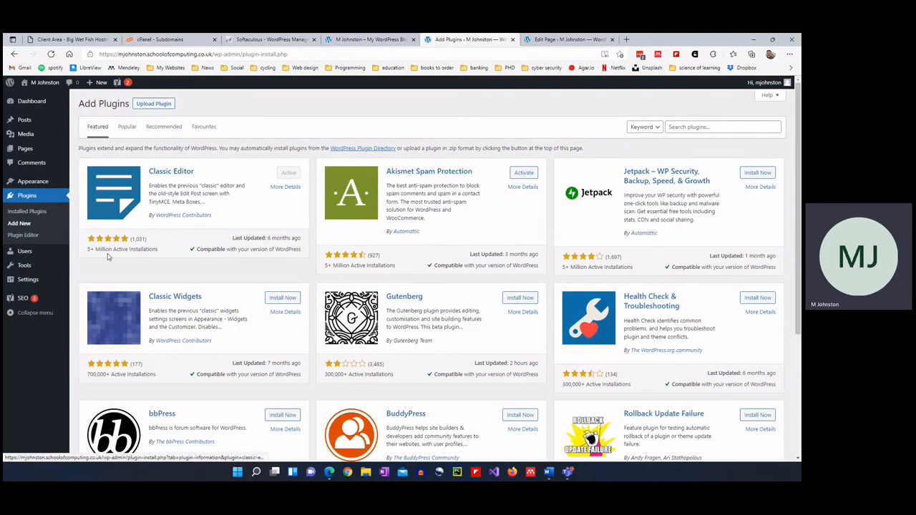
pyautogui.click(704, 126)
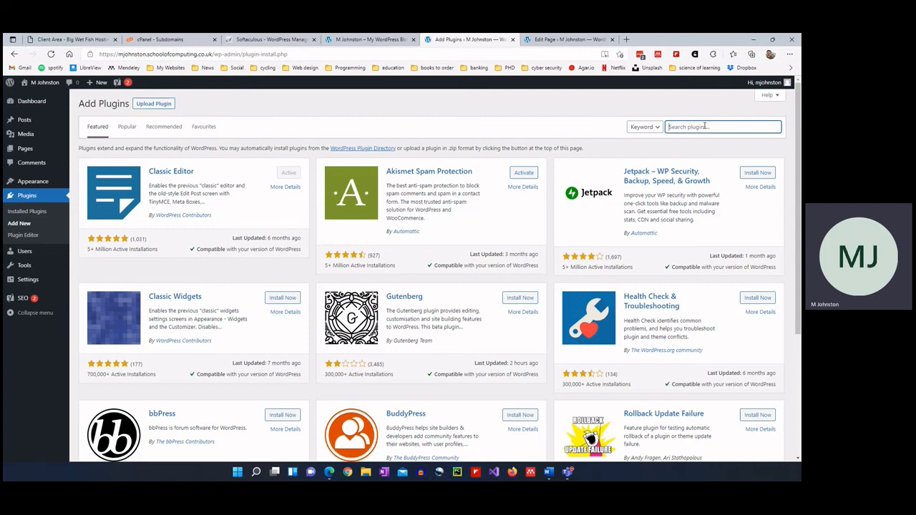
pyautogui.write('updraft')
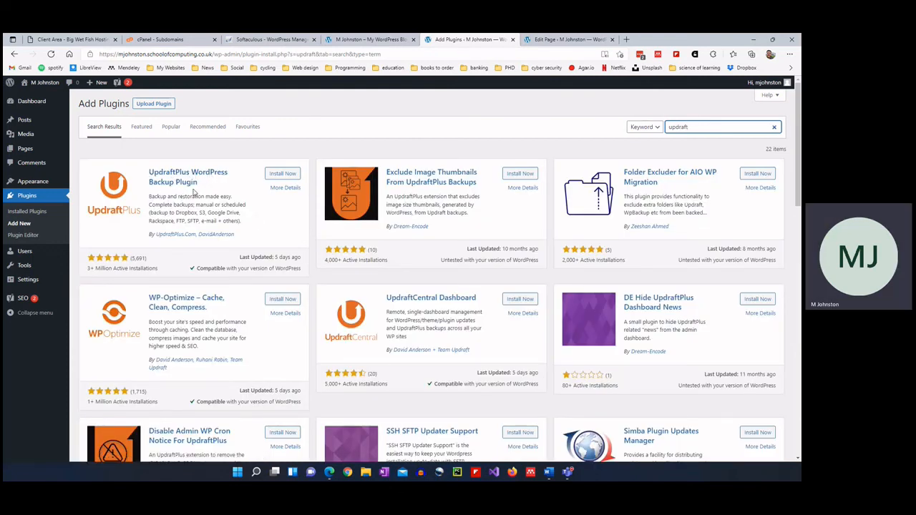
pyautogui.click(281, 173)
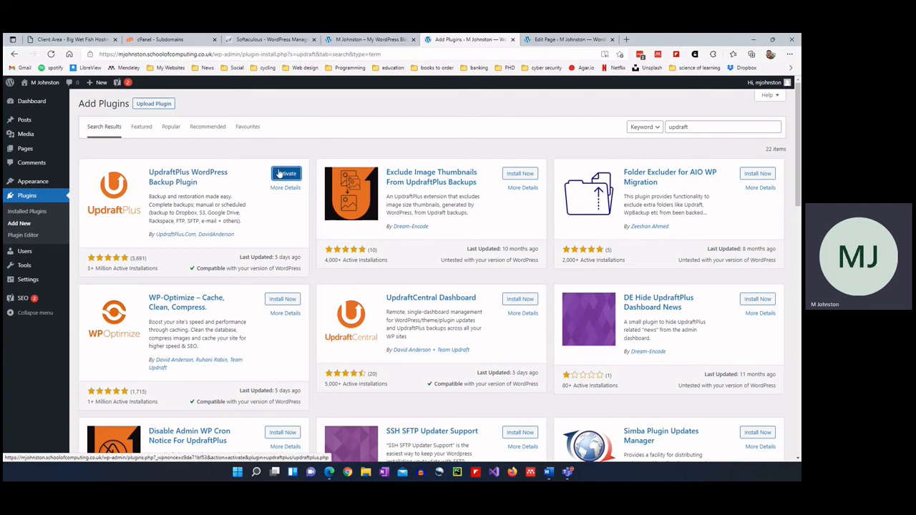
pyautogui.click(280, 174)
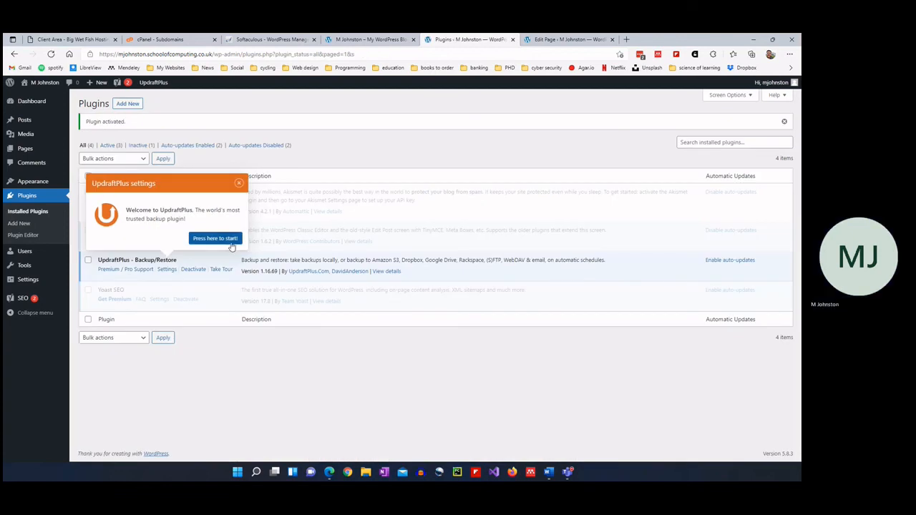
# Start the UpdraftPlus setup tour and set both files and database backup schedules to Weekly.
pyautogui.click(230, 241)
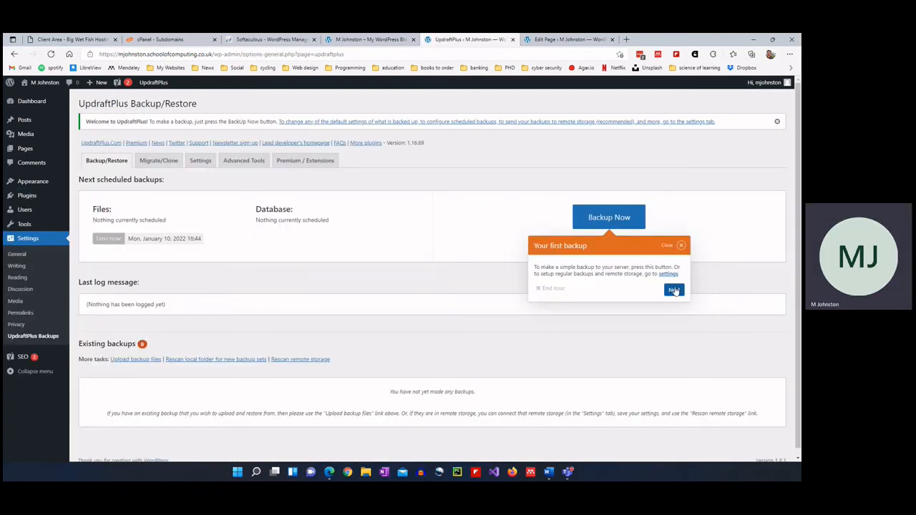
pyautogui.click(674, 290)
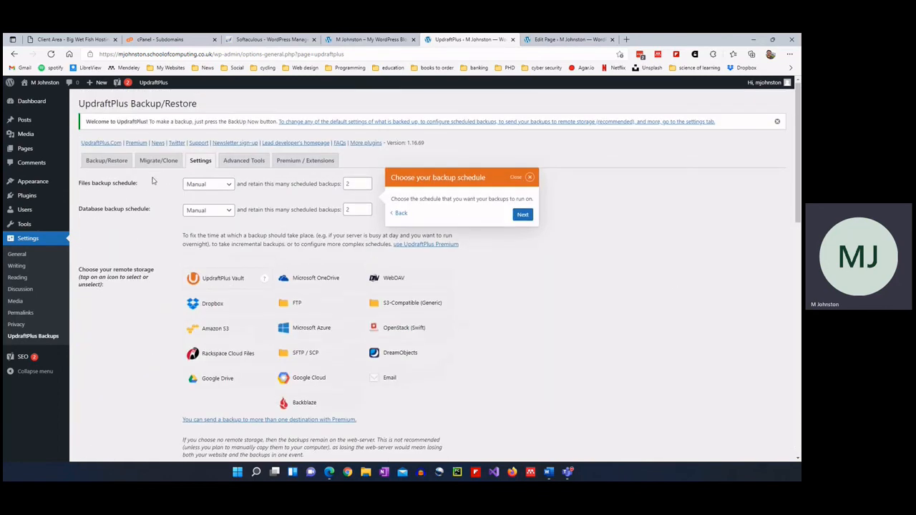
pyautogui.click(207, 184)
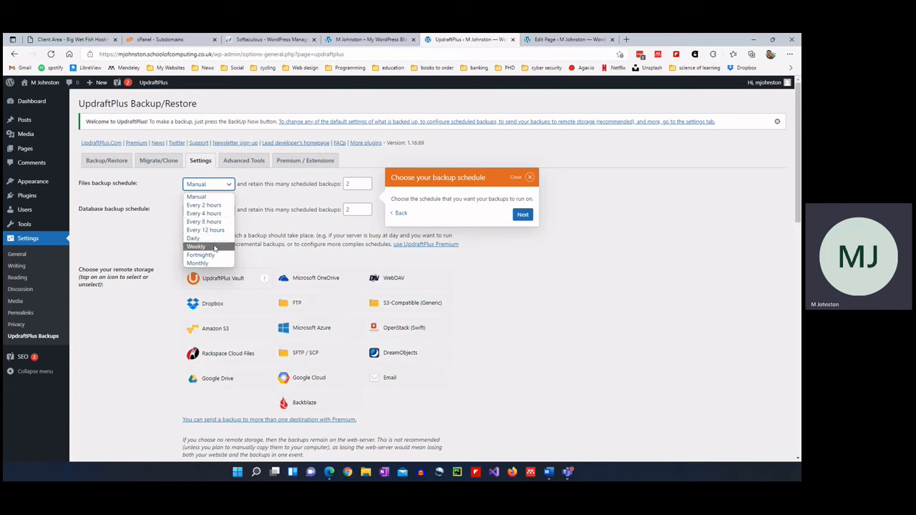
pyautogui.click(255, 234)
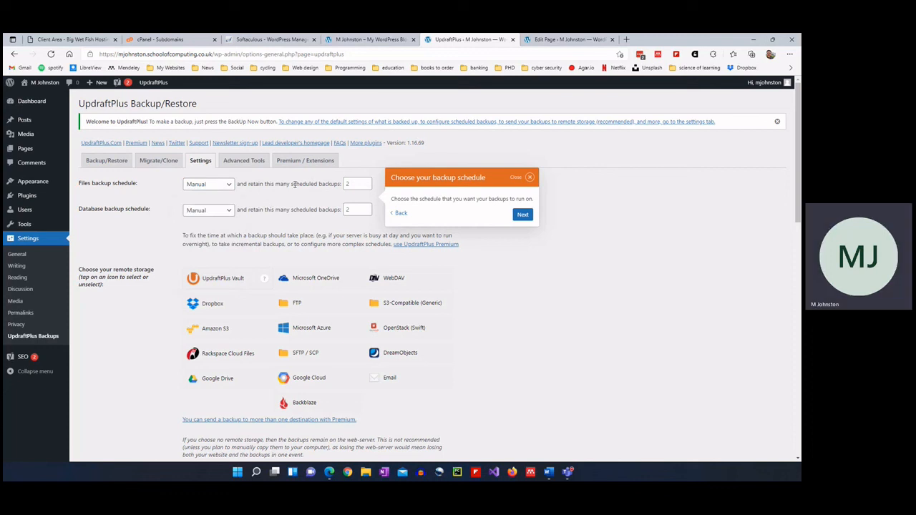
pyautogui.click(195, 187)
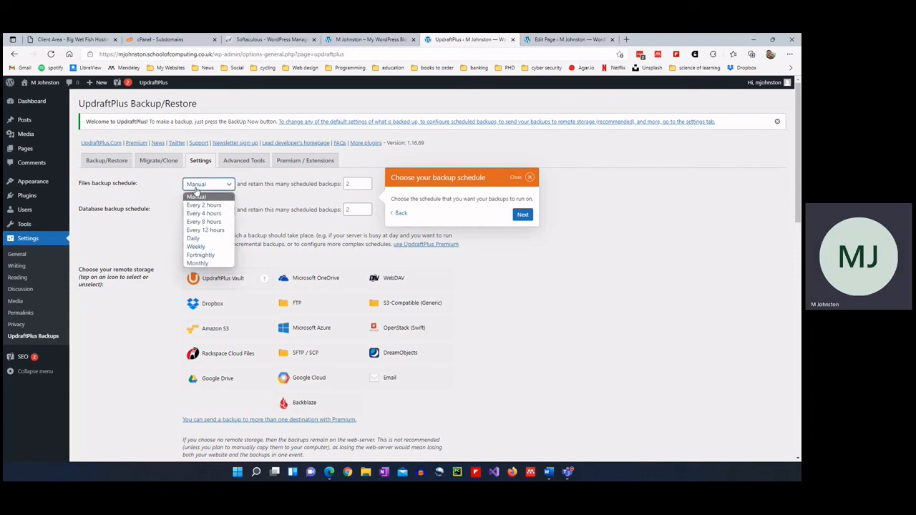
pyautogui.click(210, 246)
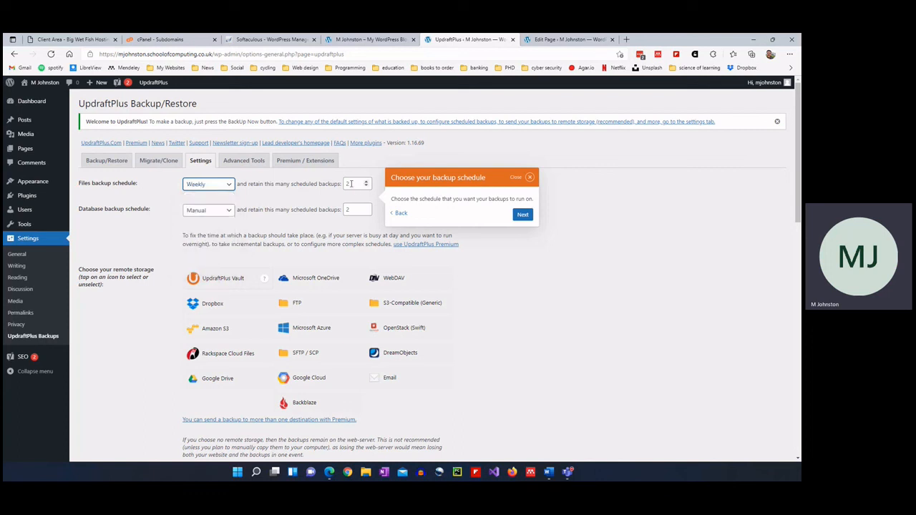
pyautogui.click(206, 210)
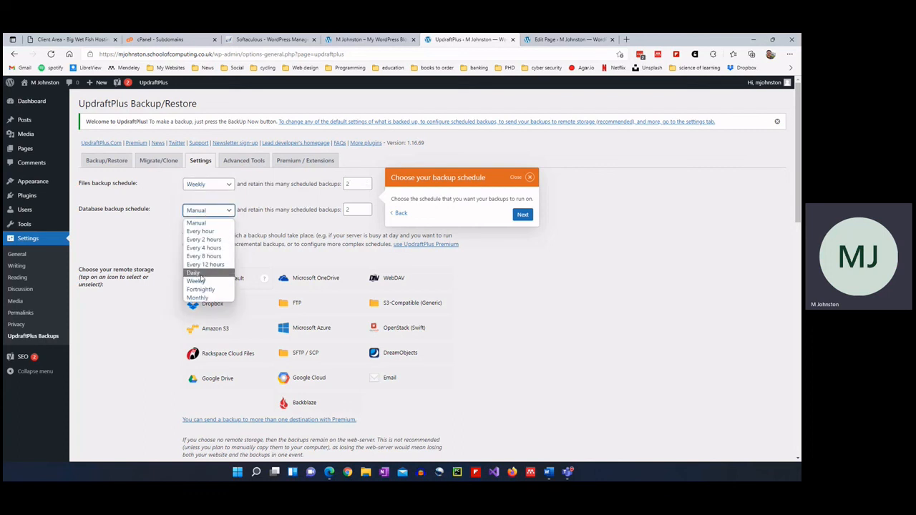
pyautogui.click(199, 280)
# Choose Microsoft OneDrive as the remote backup storage and dismiss the tour tips.
pyautogui.click(522, 214)
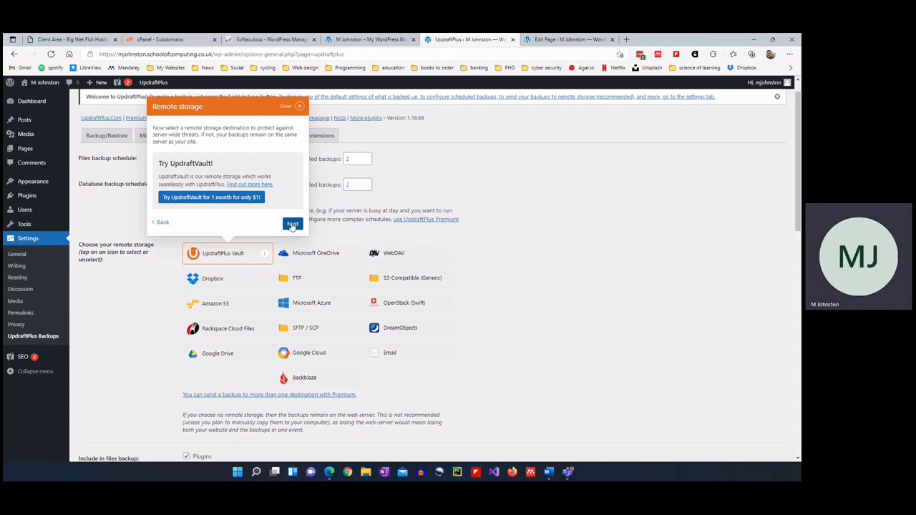
pyautogui.click(292, 224)
pyautogui.scroll(3, 279, 269)
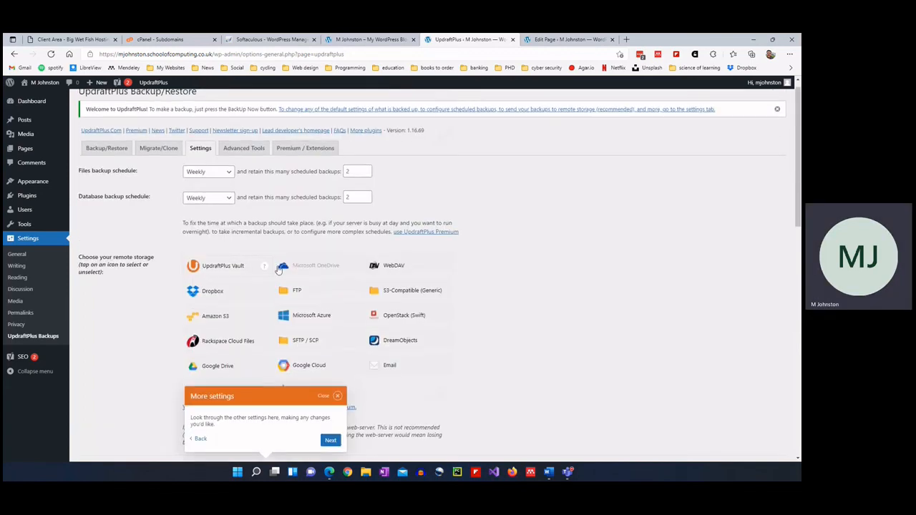
pyautogui.click(321, 270)
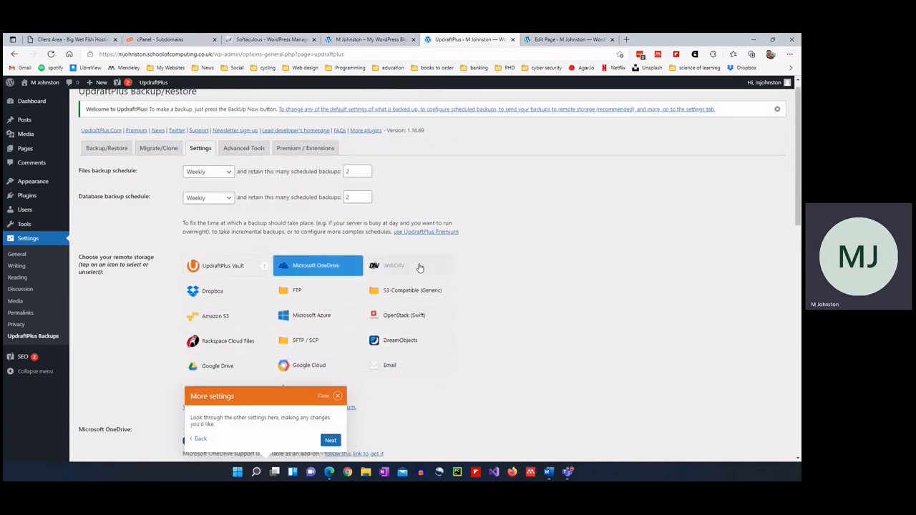
pyautogui.scroll(-1, 412, 266)
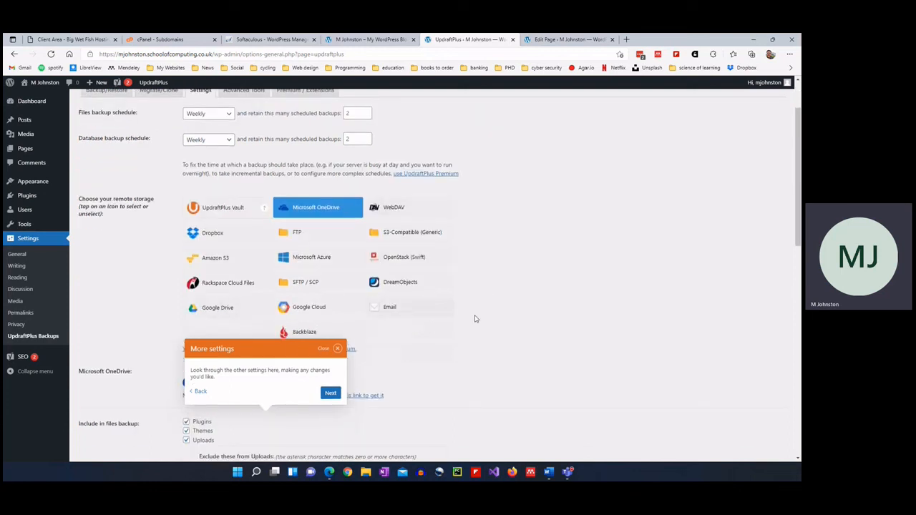
pyautogui.click(337, 348)
pyautogui.scroll(-3, 451, 322)
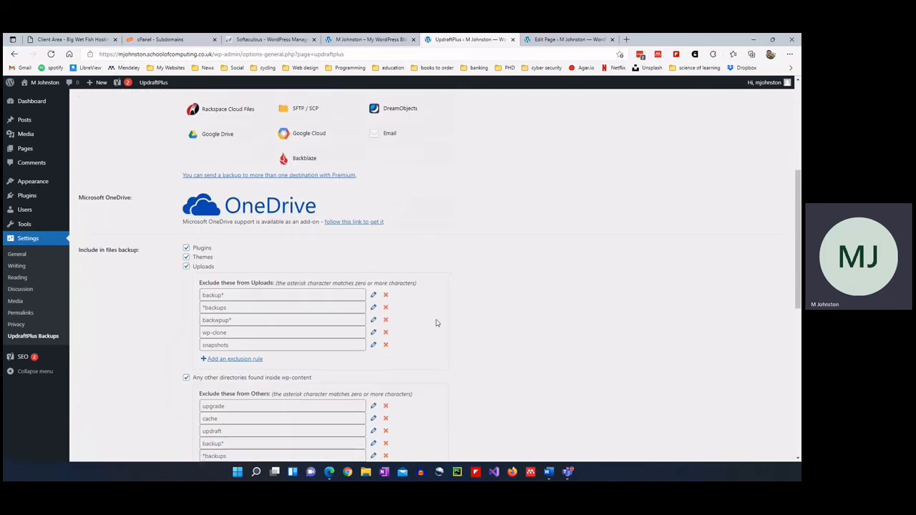
pyautogui.scroll(5, 414, 263)
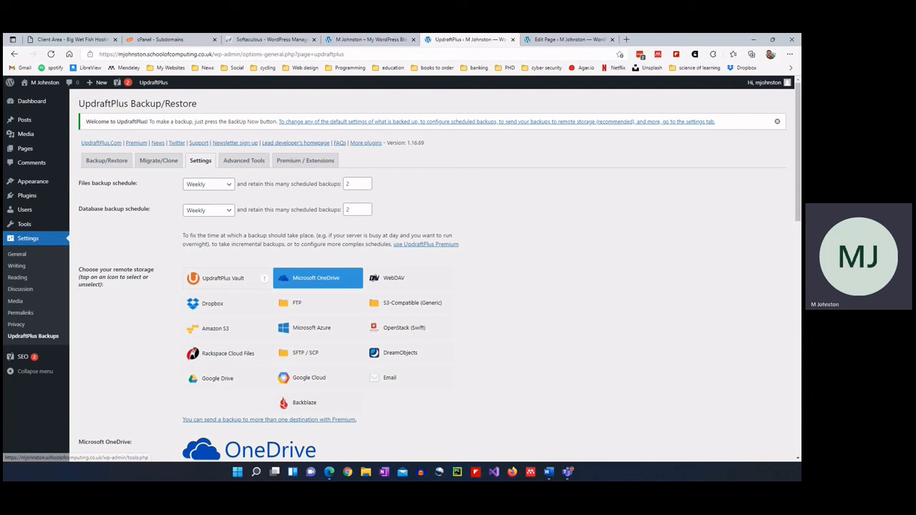
# Leave the backup settings, search for Optimole, then install and activate the Optimole image optimization plugin.
pyautogui.moveTo(39, 197)
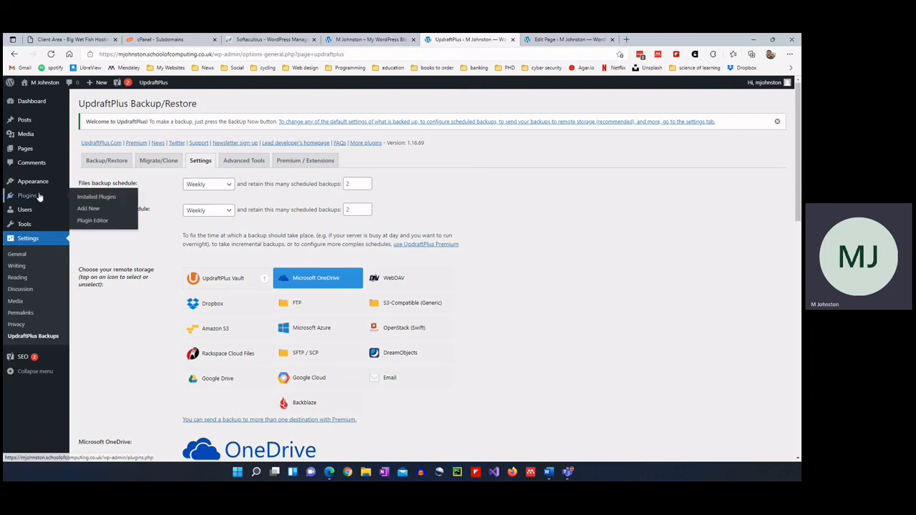
pyautogui.click(94, 212)
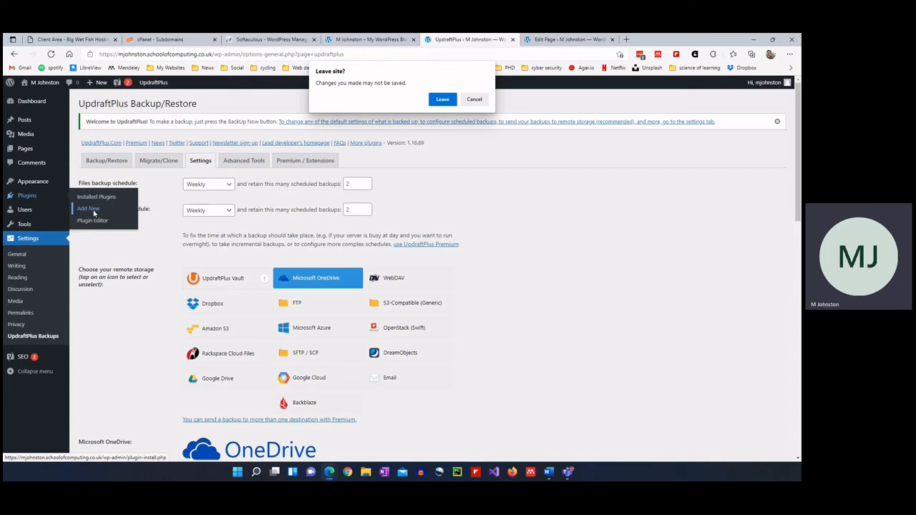
pyautogui.click(442, 100)
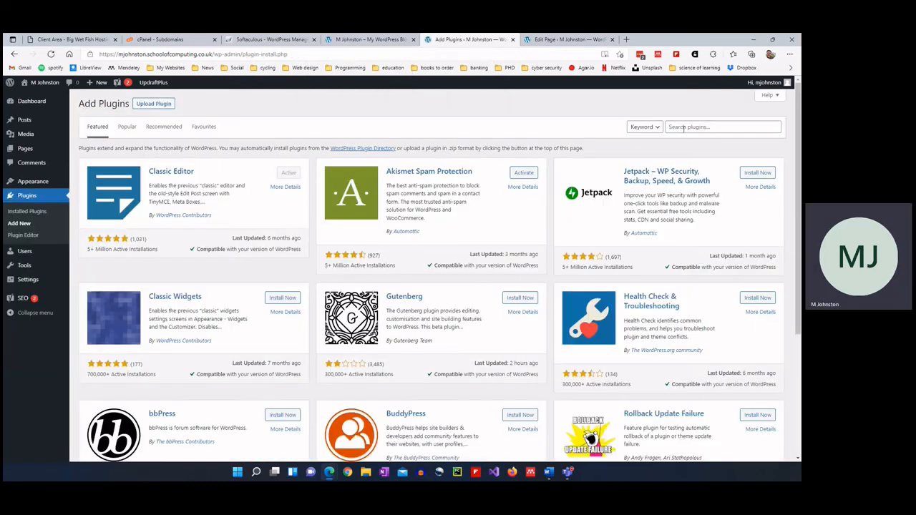
pyautogui.click(685, 126)
pyautogui.write('cptimole')
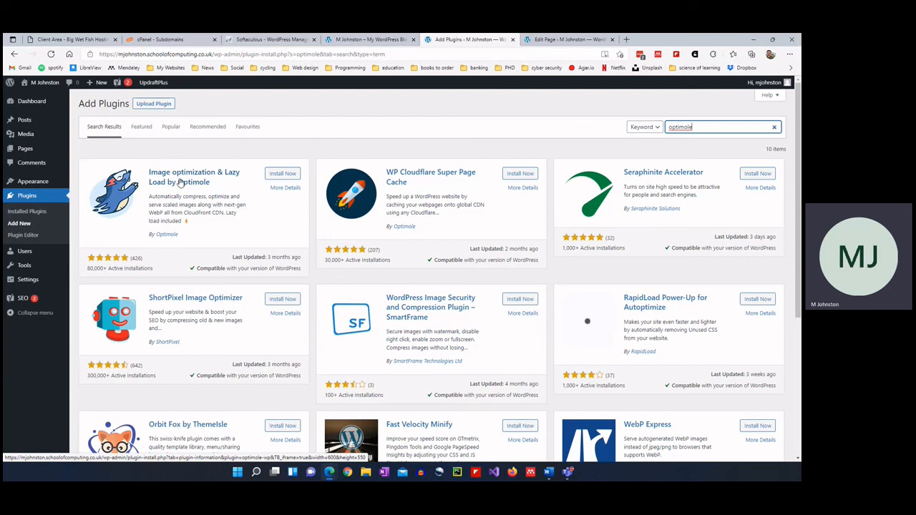
pyautogui.click(280, 174)
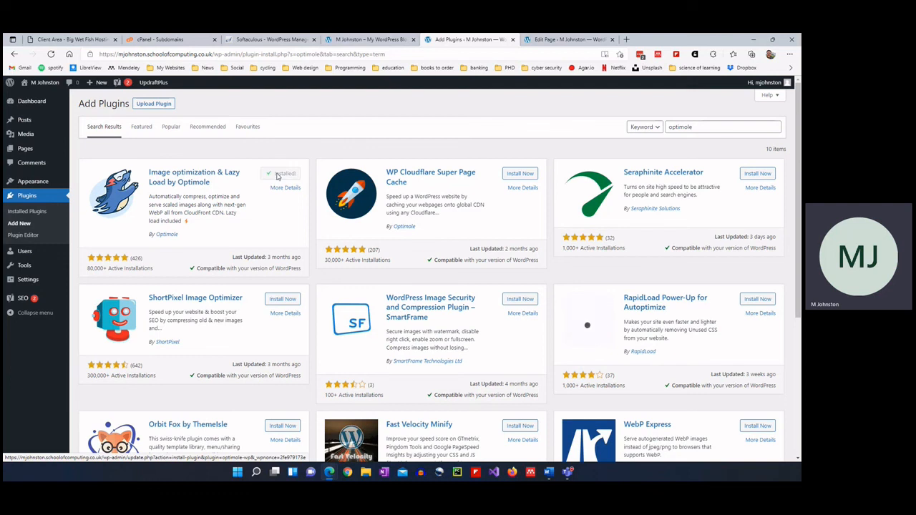
pyautogui.click(285, 174)
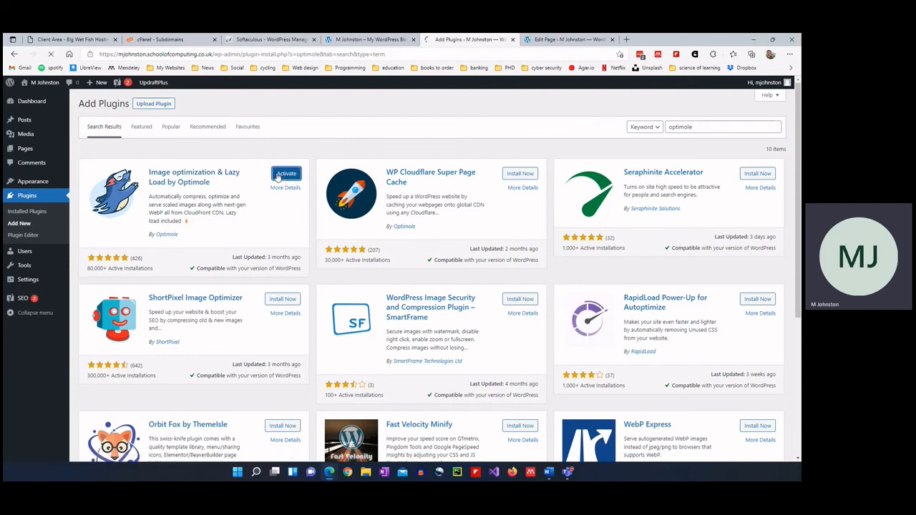
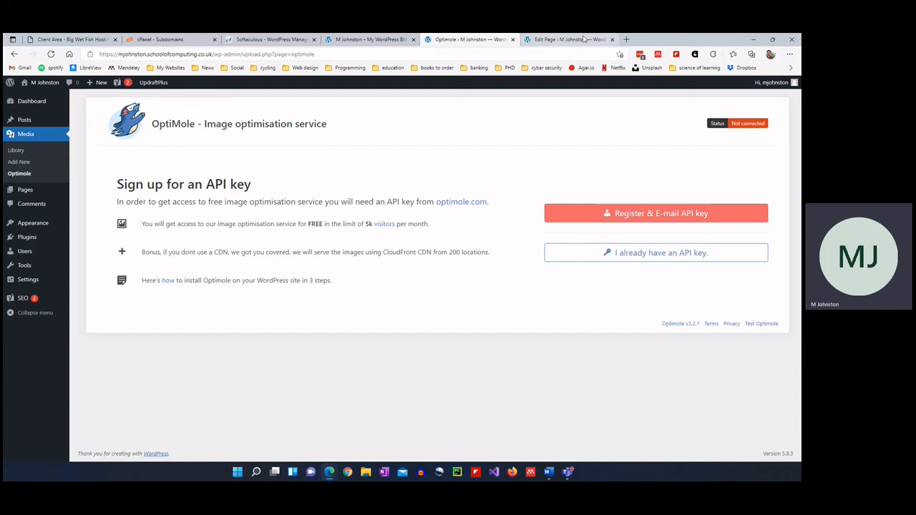
# Reload the live blog homepage and scroll through it to check the new theme.
pyautogui.click(348, 43)
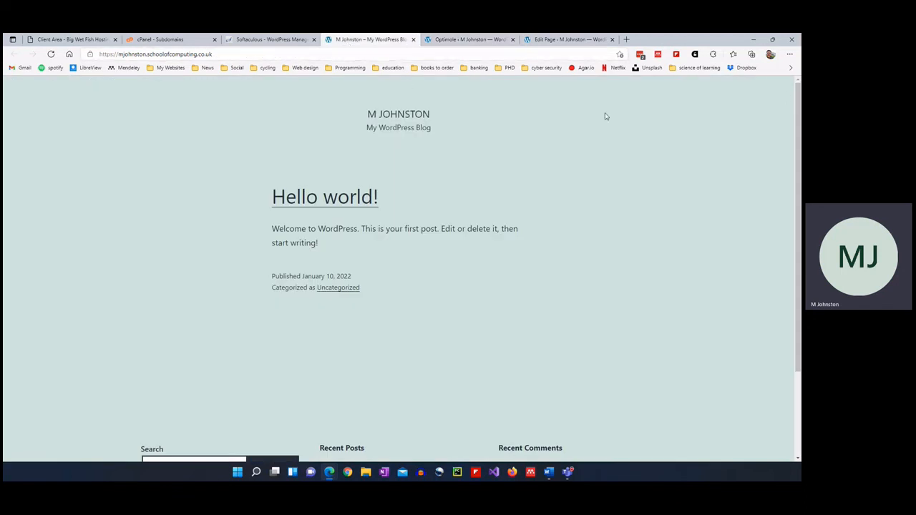
pyautogui.press('F5')
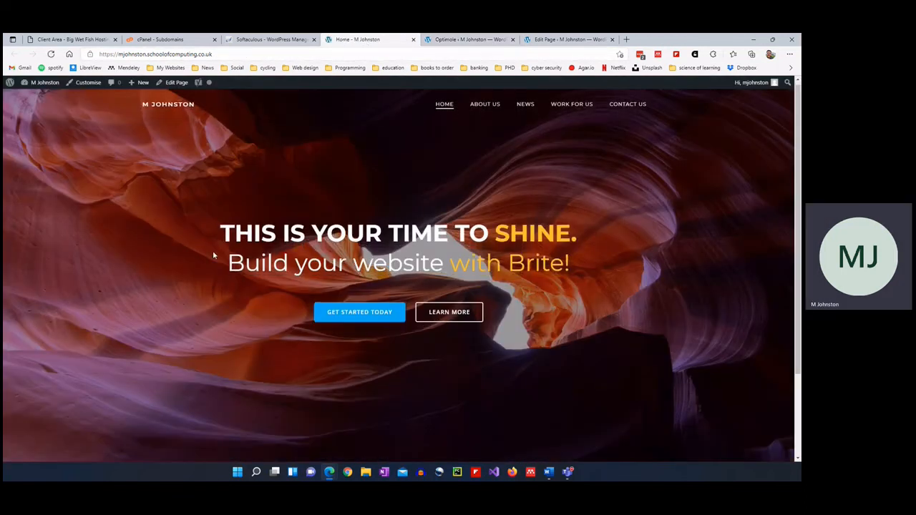
pyautogui.scroll(-3, 214, 256)
pyautogui.scroll(3, 322, 307)
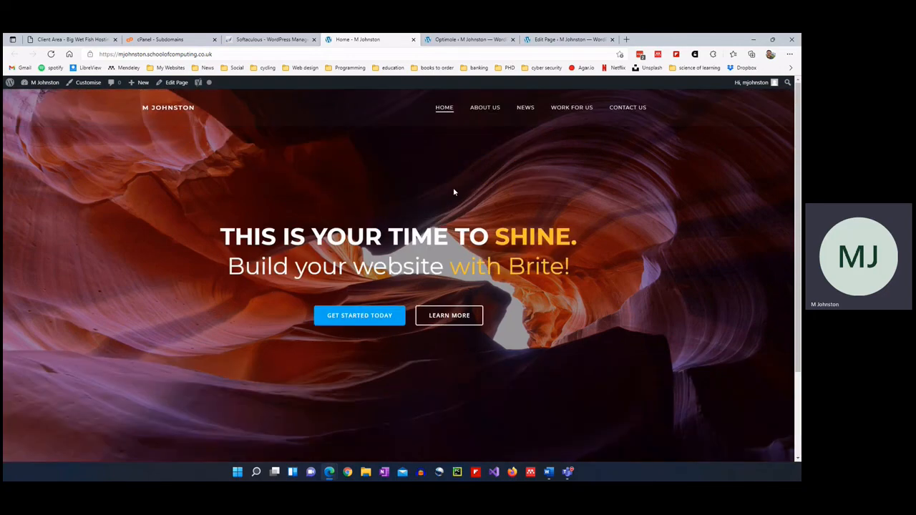
pyautogui.scroll(-3, 238, 267)
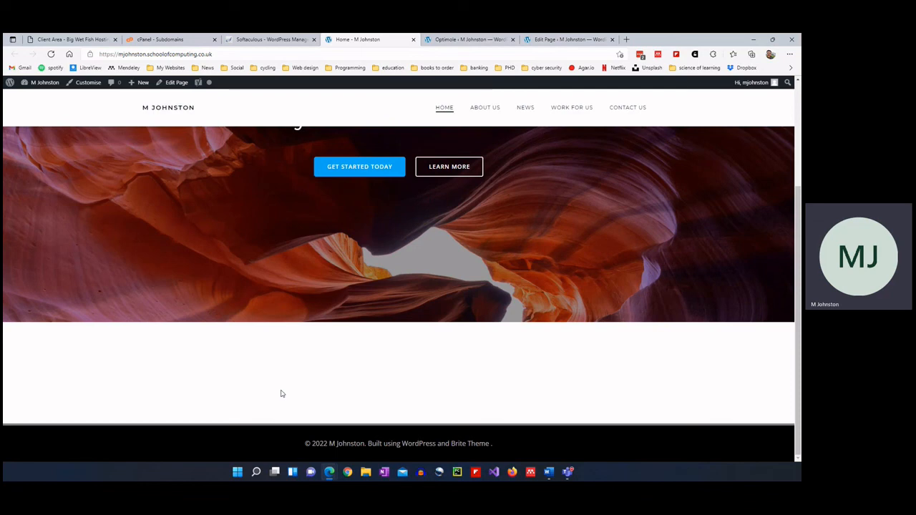
# Start the Optimole API key registration and check the prefilled admin e-mail address.
pyautogui.click(486, 40)
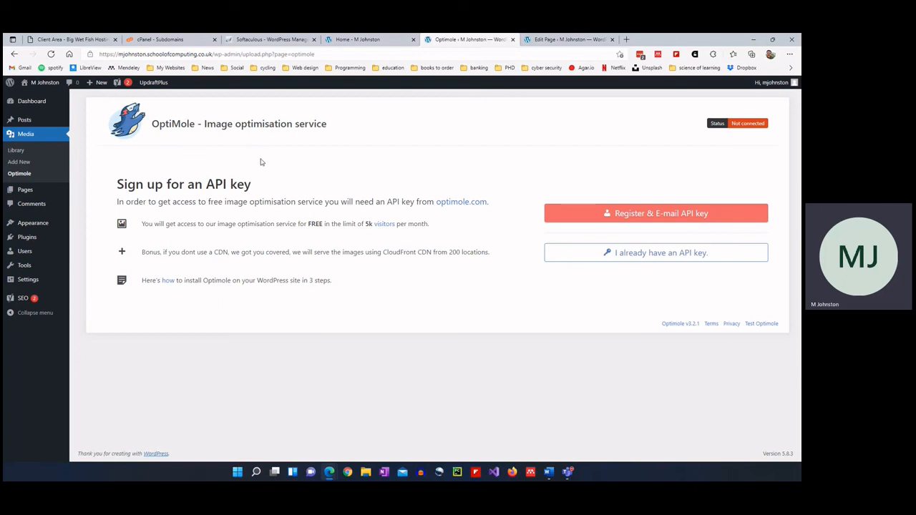
pyautogui.click(666, 214)
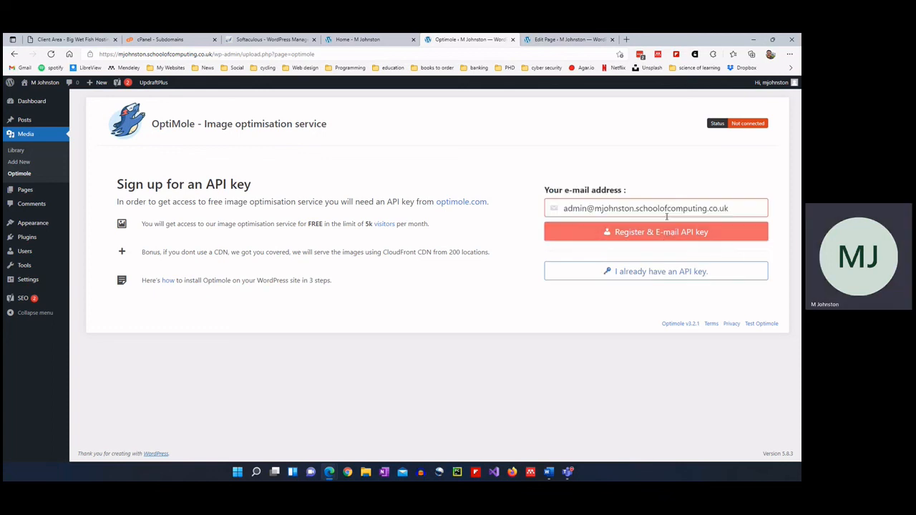
pyautogui.click(565, 206)
pyautogui.moveTo(565, 207); pyautogui.dragTo(769, 201)
pyautogui.click(769, 201)
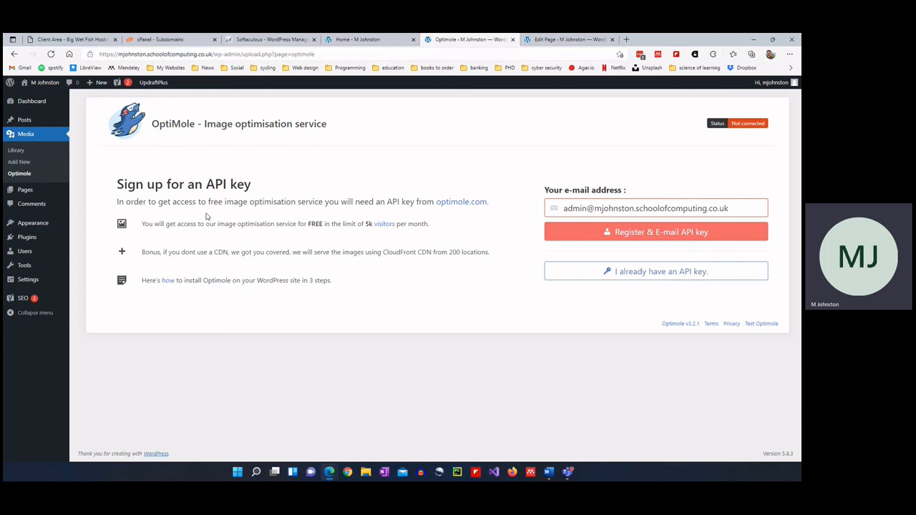
# Install and activate the Jetpack plugin from Add Plugins.
pyautogui.moveTo(27, 237)
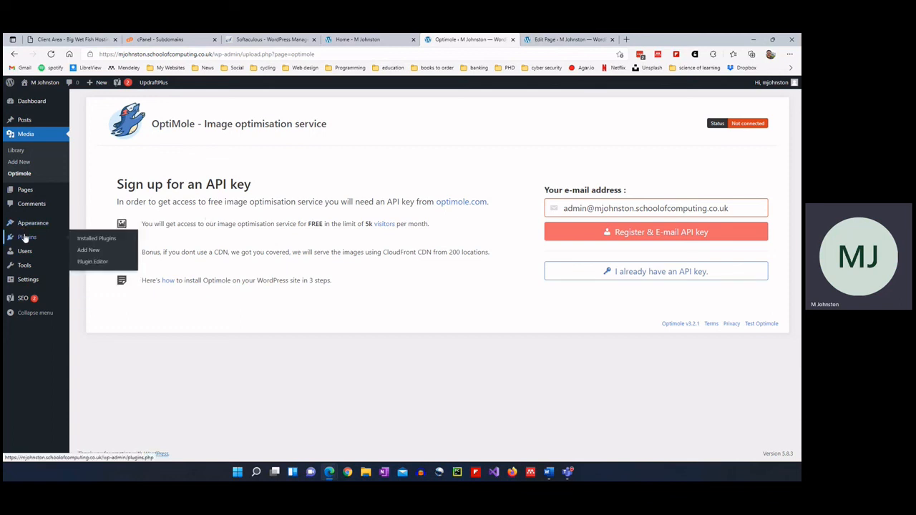
pyautogui.click(88, 250)
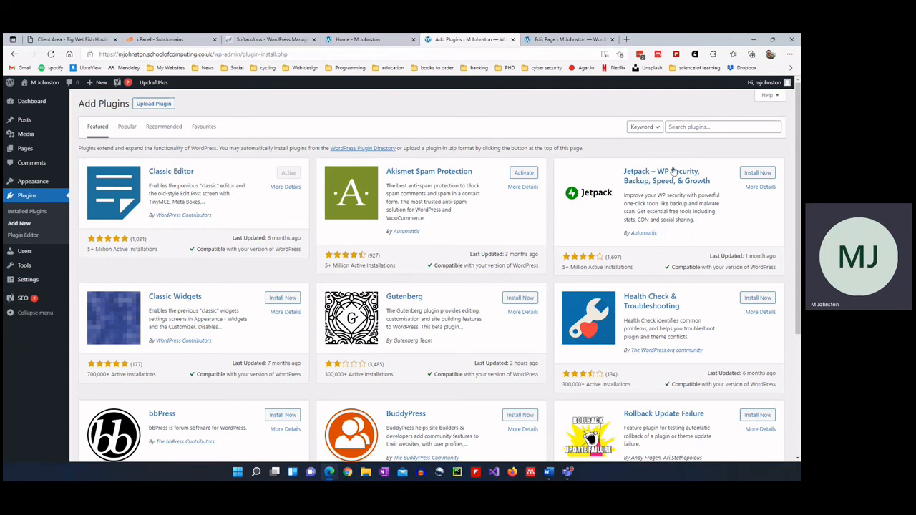
pyautogui.click(759, 172)
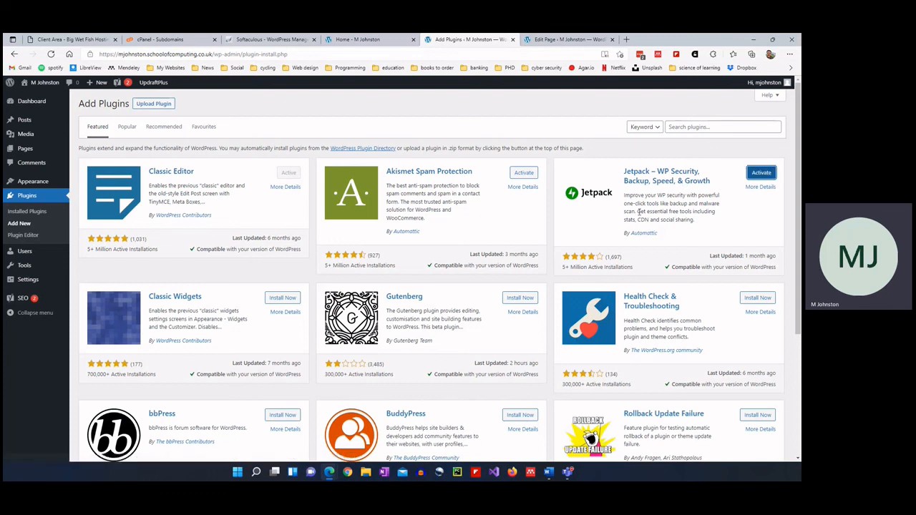
pyautogui.click(762, 174)
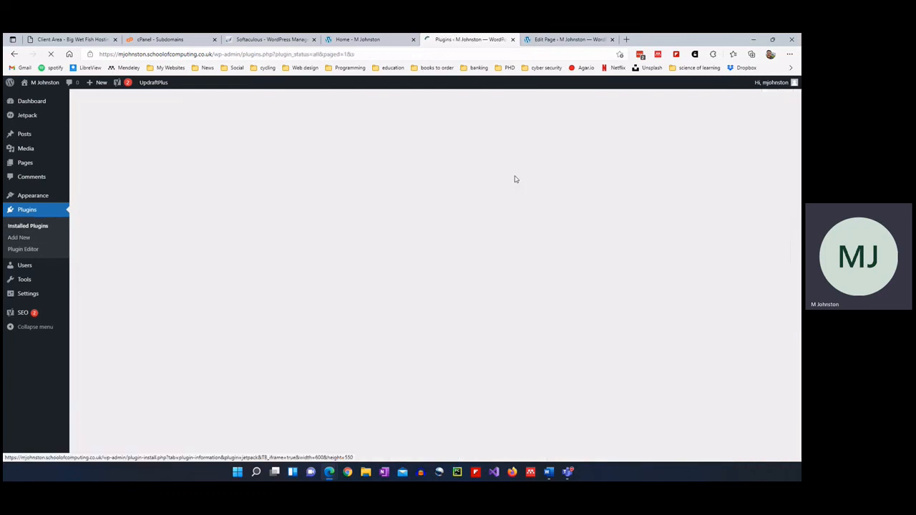
pyautogui.scroll(-3, 398, 215)
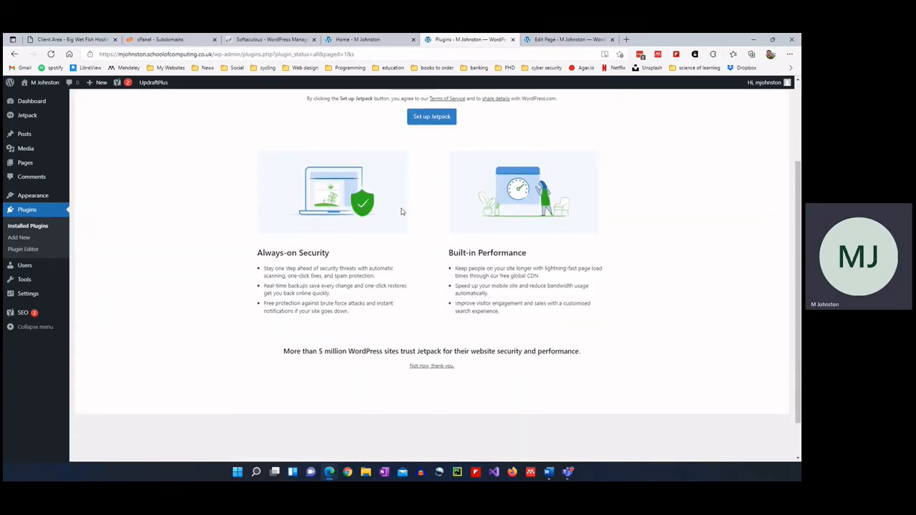
pyautogui.scroll(3, 399, 220)
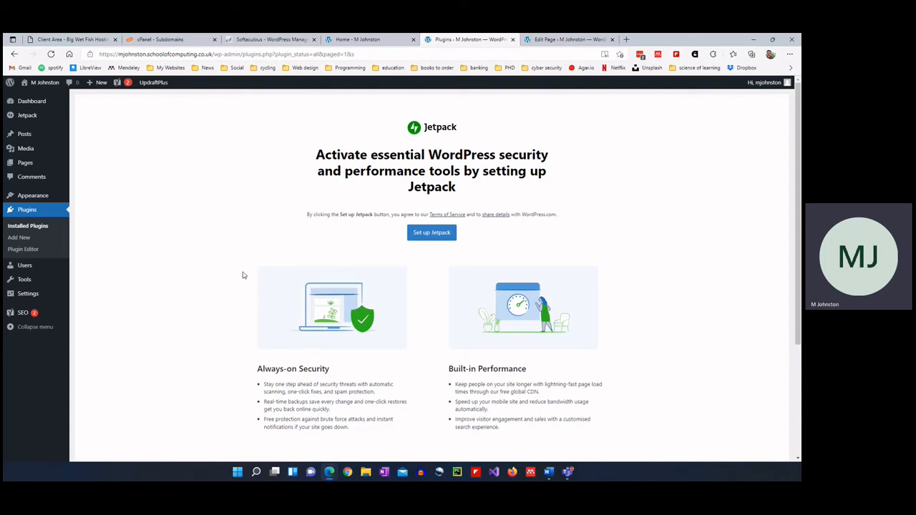
# Skip Jetpack setup, activate Akismet Spam Protection, and return to Add Plugins.
pyautogui.click(26, 239)
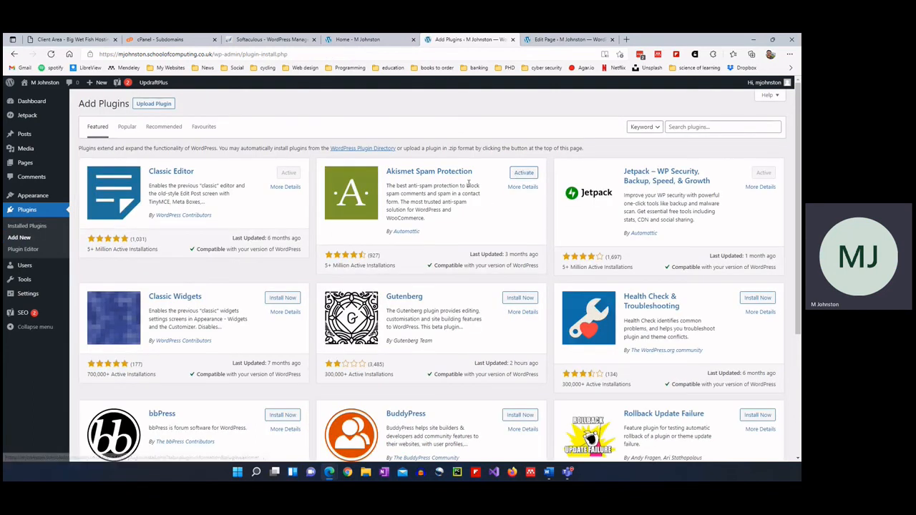
pyautogui.click(524, 174)
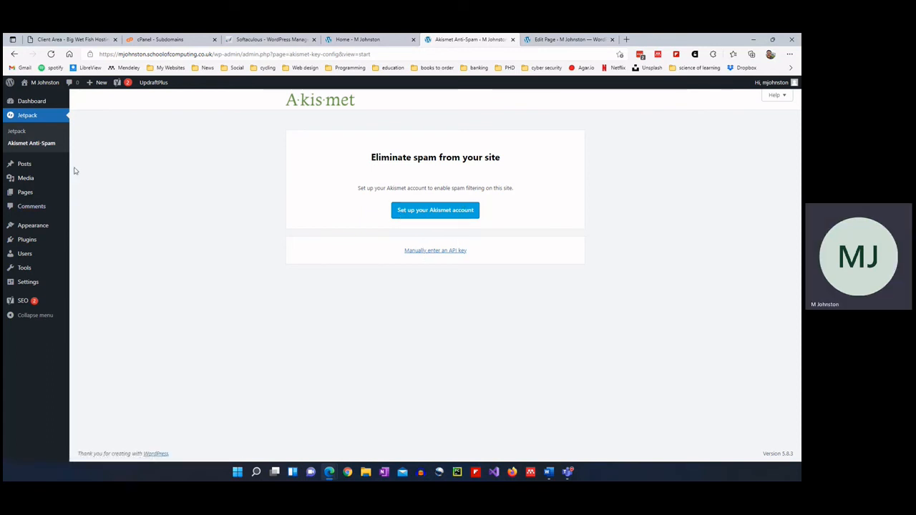
pyautogui.moveTo(36, 243)
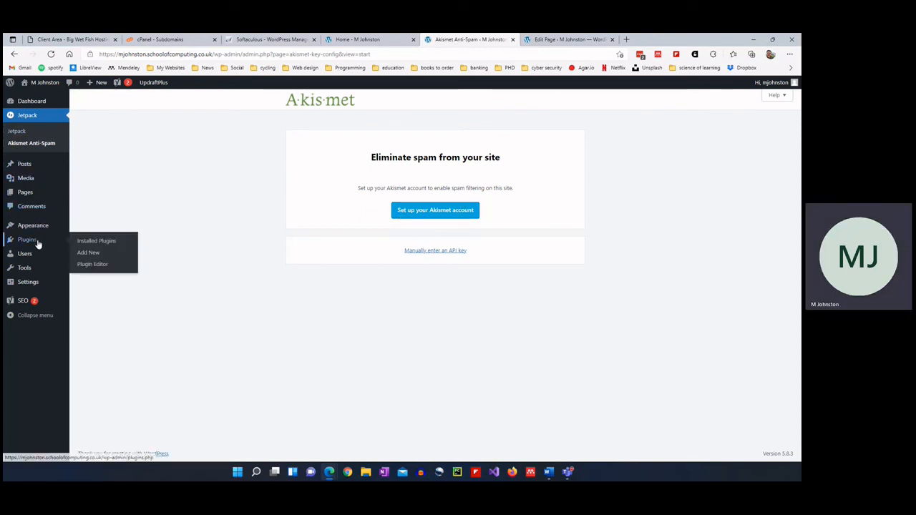
pyautogui.click(89, 253)
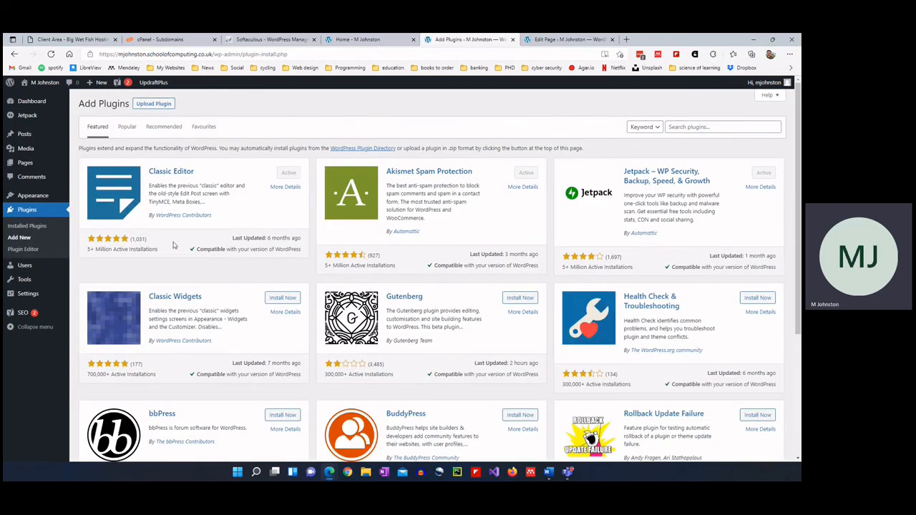
# Install and activate BuddyPress, then close its 9.2.0 welcome screen on the Dashboard.
pyautogui.scroll(-2, 542, 300)
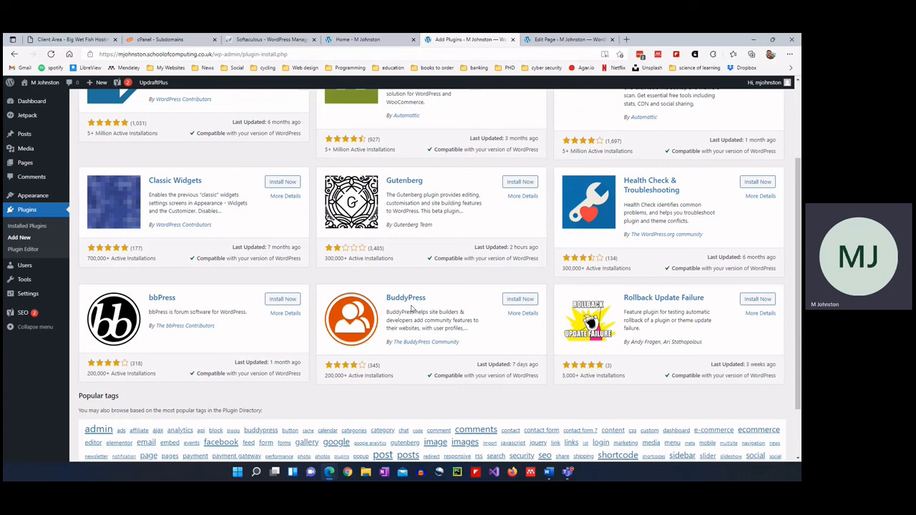
pyautogui.click(520, 299)
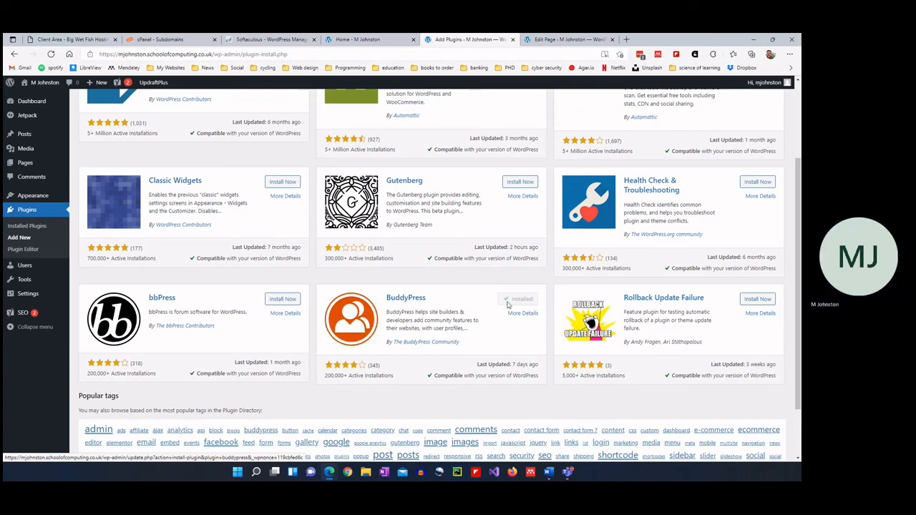
pyautogui.click(519, 303)
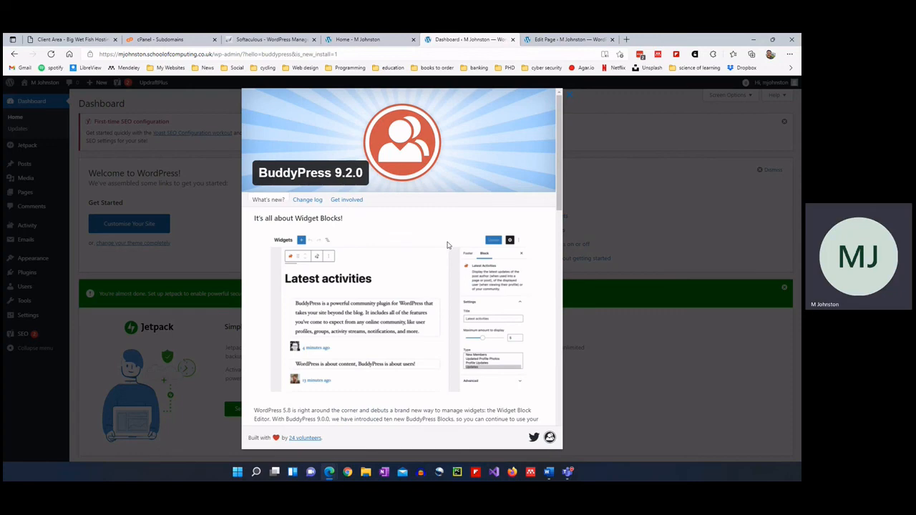
pyautogui.scroll(-2, 344, 301)
pyautogui.scroll(-3, 344, 301)
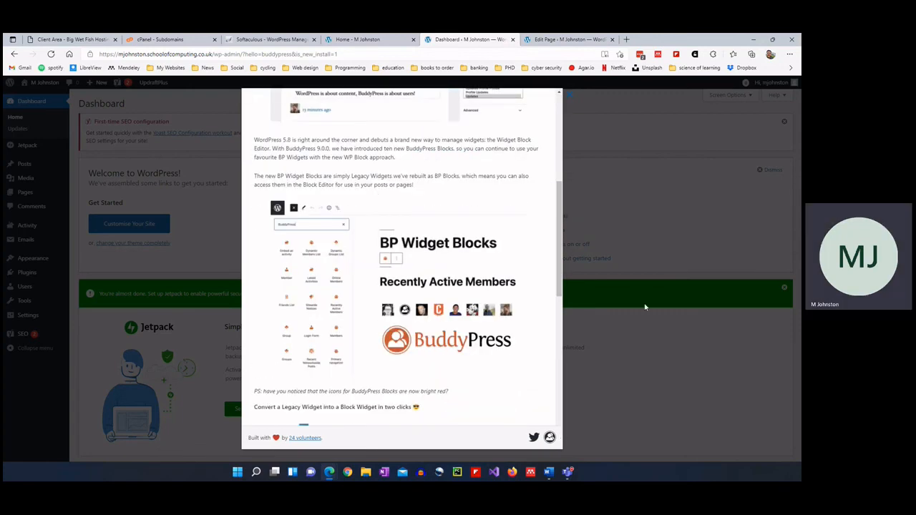
pyautogui.click(573, 100)
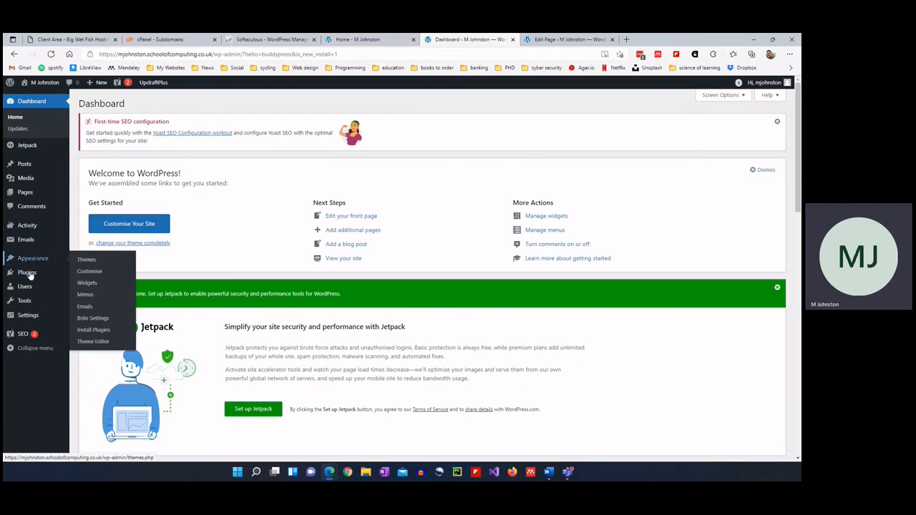
# Search 'wp super cache', install and activate WP Super Cache, and dismiss its warning.
pyautogui.moveTo(29, 276)
pyautogui.click(85, 286)
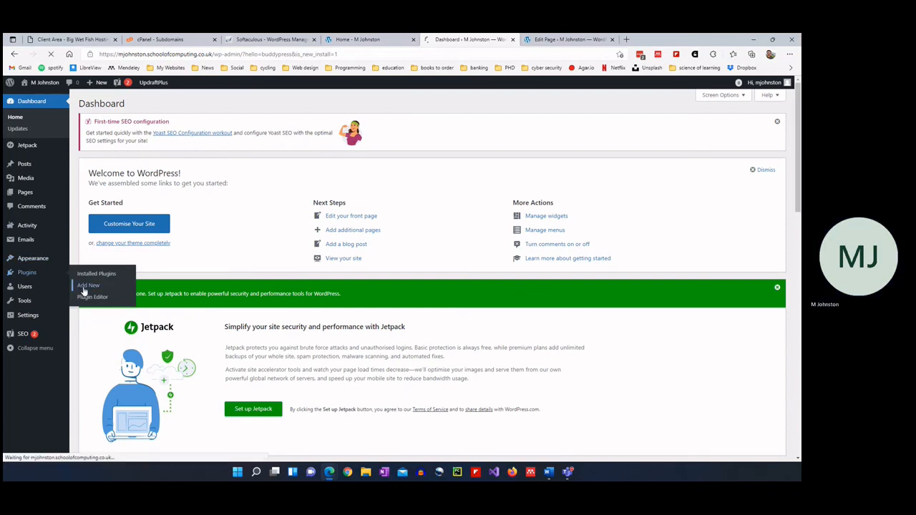
pyautogui.click(693, 126)
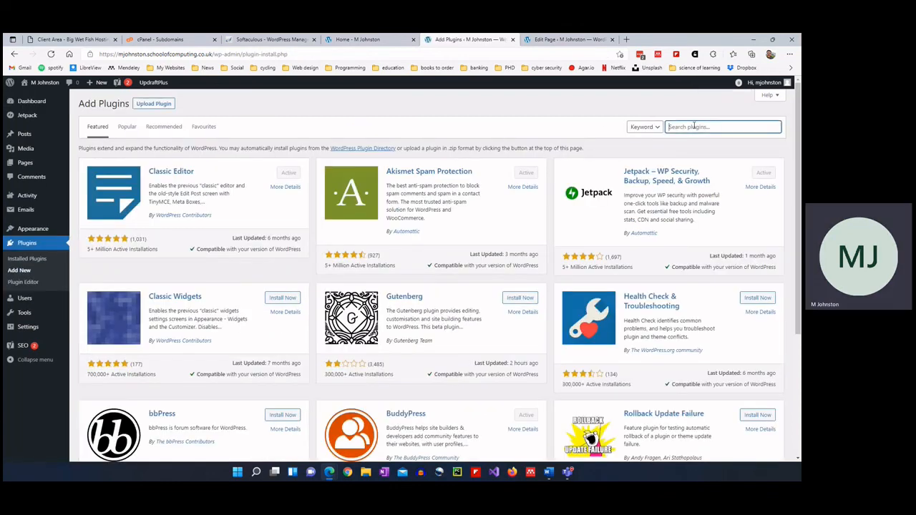
pyautogui.write('wp super cache')
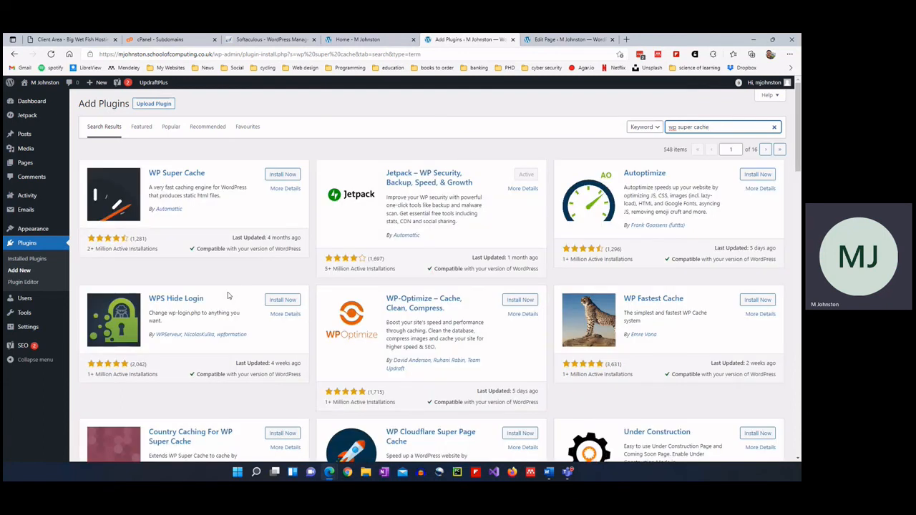
pyautogui.click(283, 175)
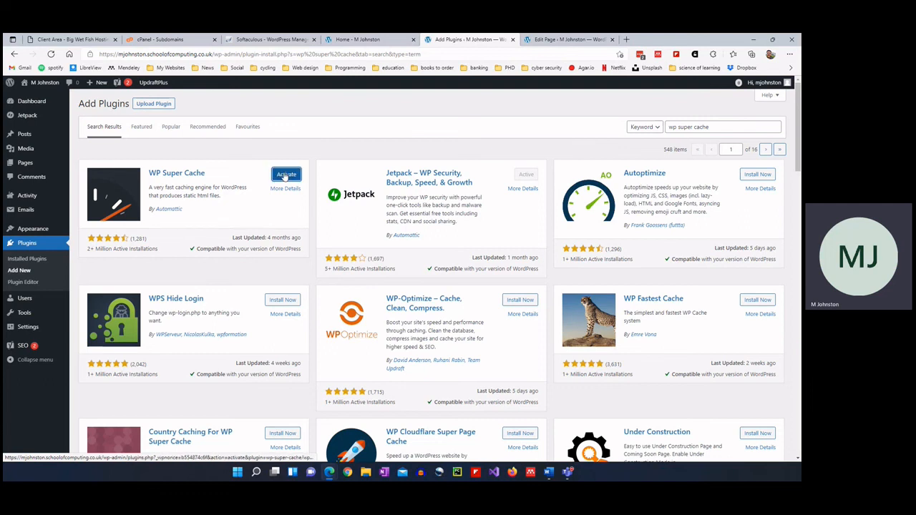
pyautogui.click(285, 175)
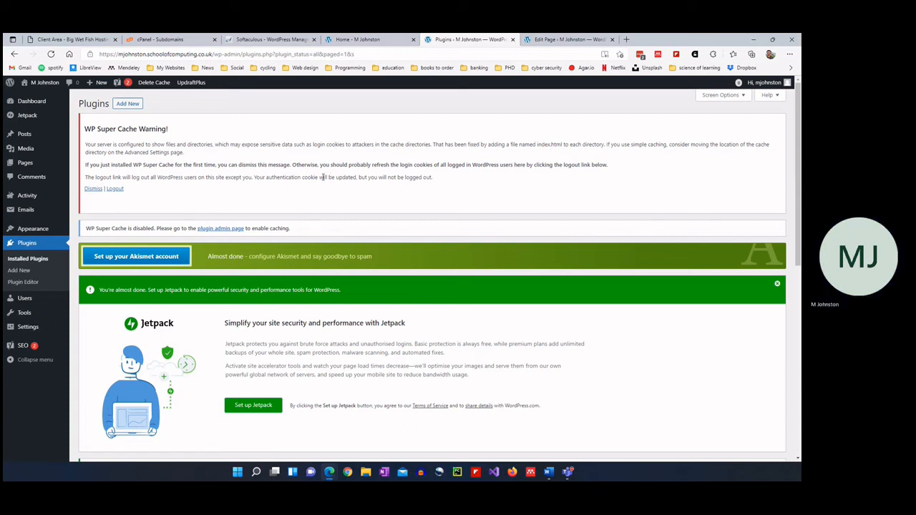
pyautogui.click(93, 189)
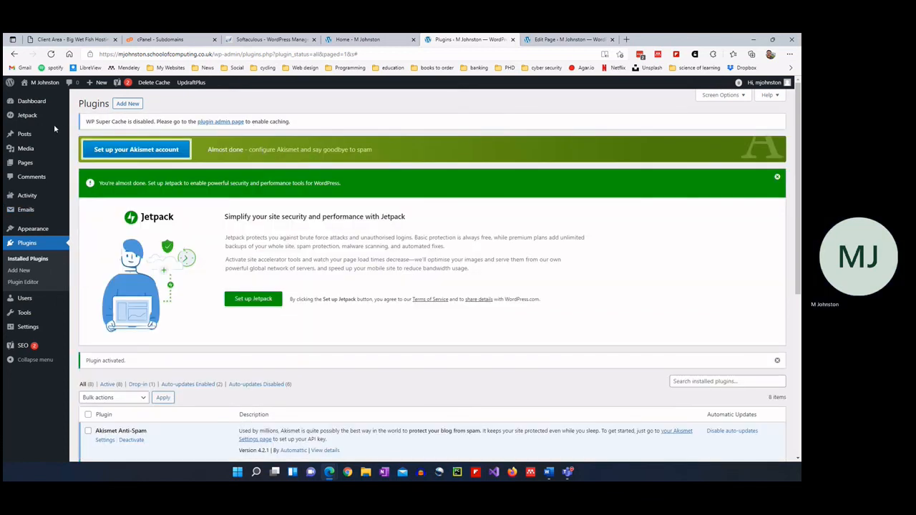
pyautogui.click(25, 271)
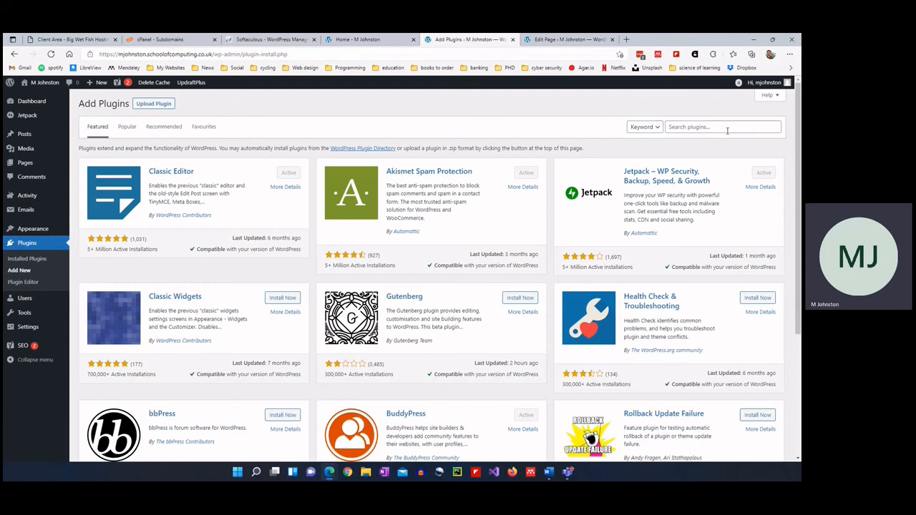
# Search 'google xml sitemap' and install and activate Google XML Sitemap Generator.
pyautogui.click(727, 130)
pyautogui.write('sh')
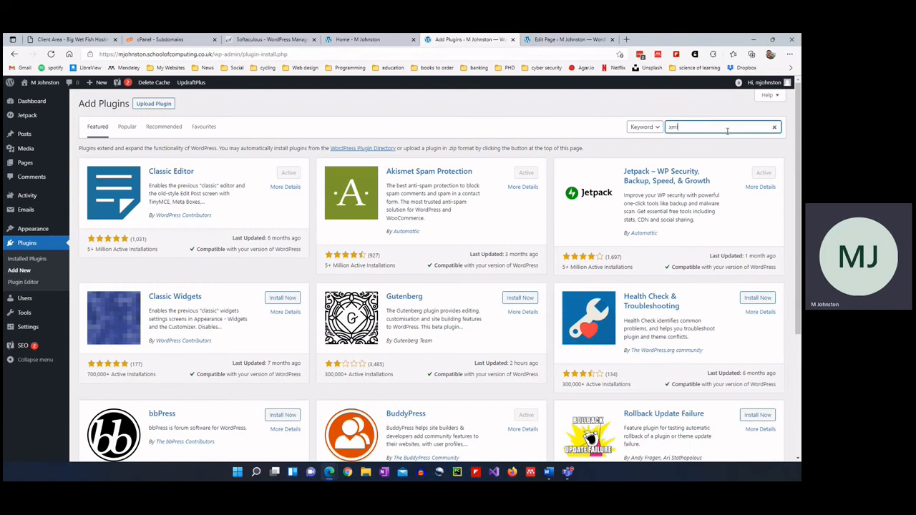
pyautogui.press('BackSpace')
pyautogui.press('BackSpace')
pyautogui.write('google xml sitemap')
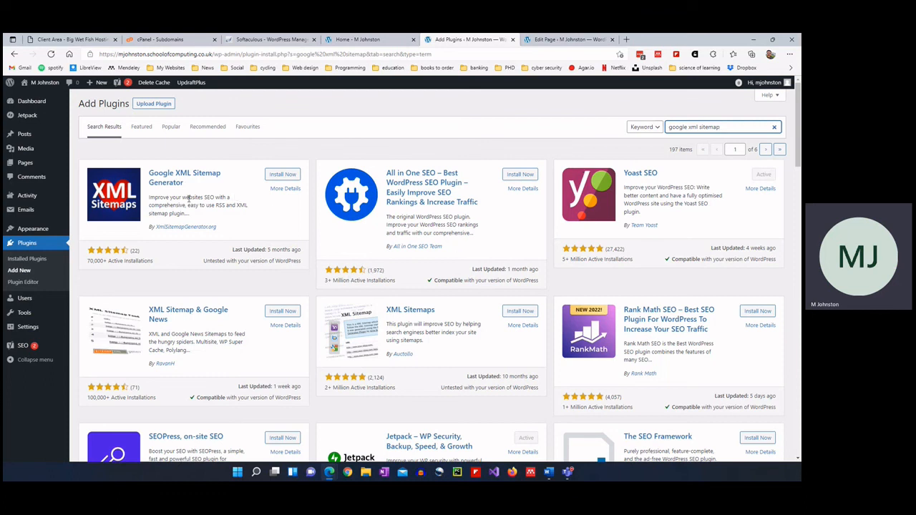
pyautogui.click(288, 175)
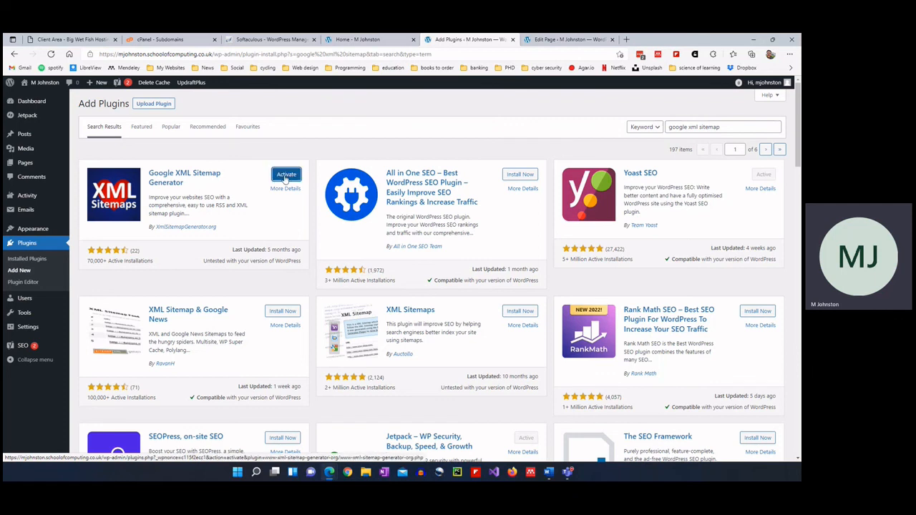
pyautogui.click(285, 178)
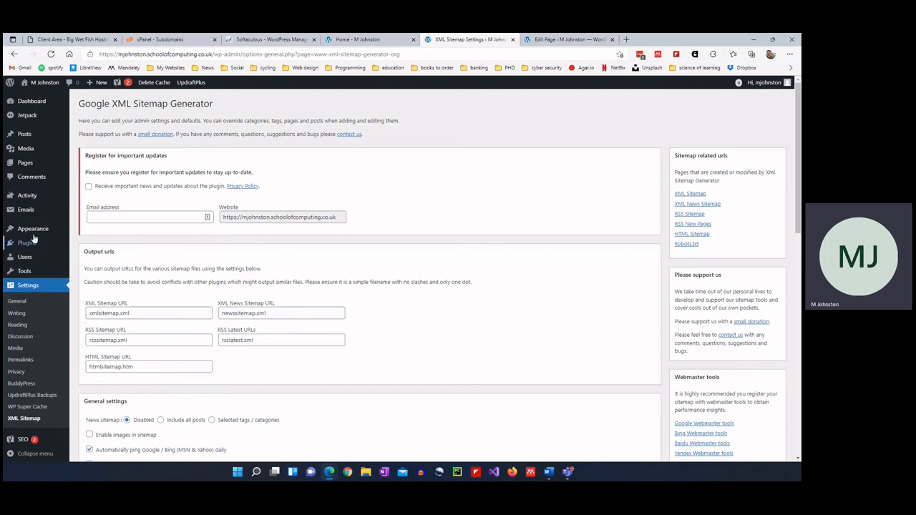
pyautogui.moveTo(29, 275)
pyautogui.moveTo(36, 242)
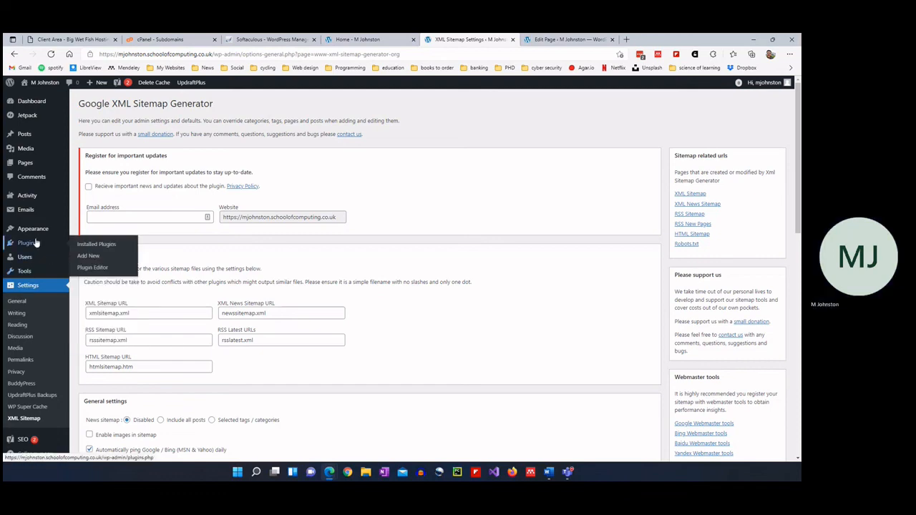
pyautogui.click(92, 260)
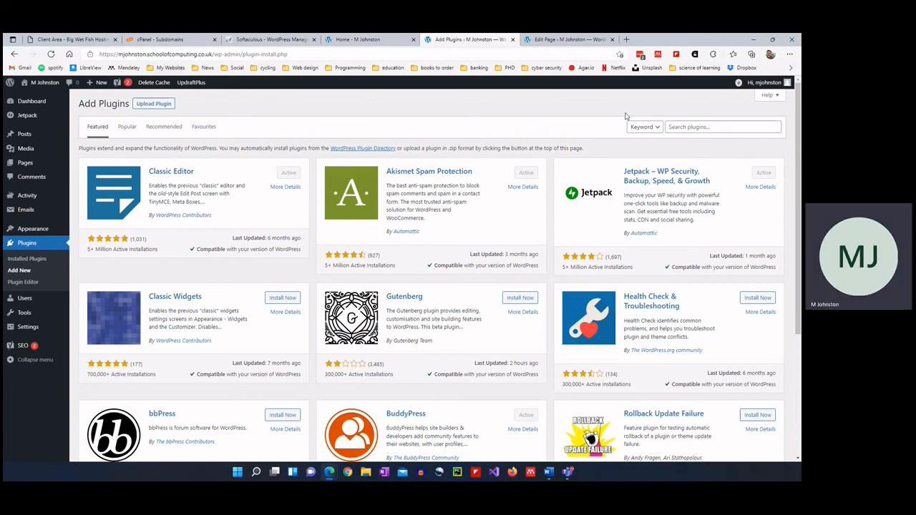
# Install and activate DragDropr via a 'dragdropr' search, then bring the EdTechist post editor into view.
pyautogui.click(688, 127)
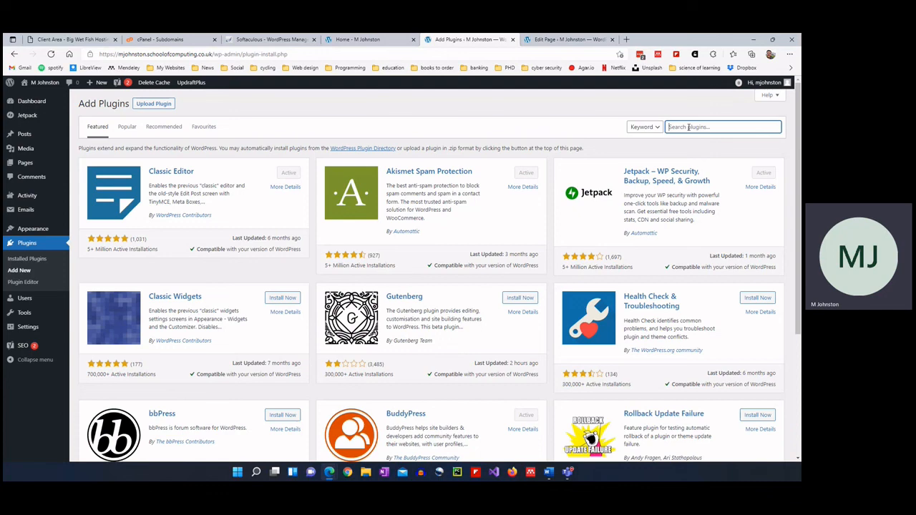
pyautogui.write('dragdroppr')
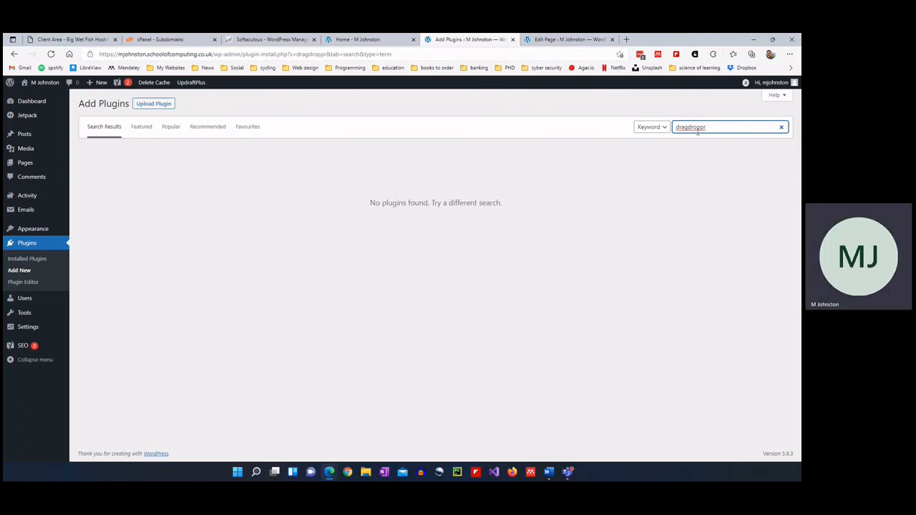
pyautogui.click(699, 127)
pyautogui.press('BackSpace')
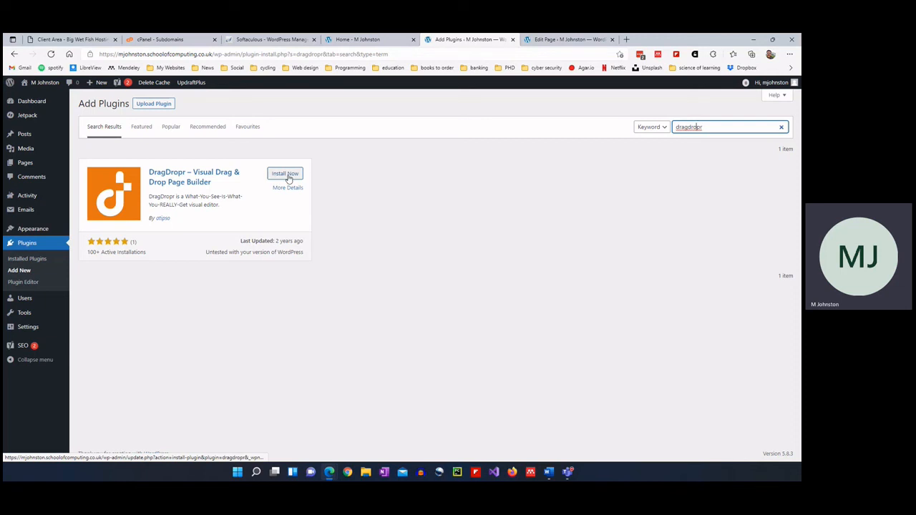
pyautogui.click(289, 178)
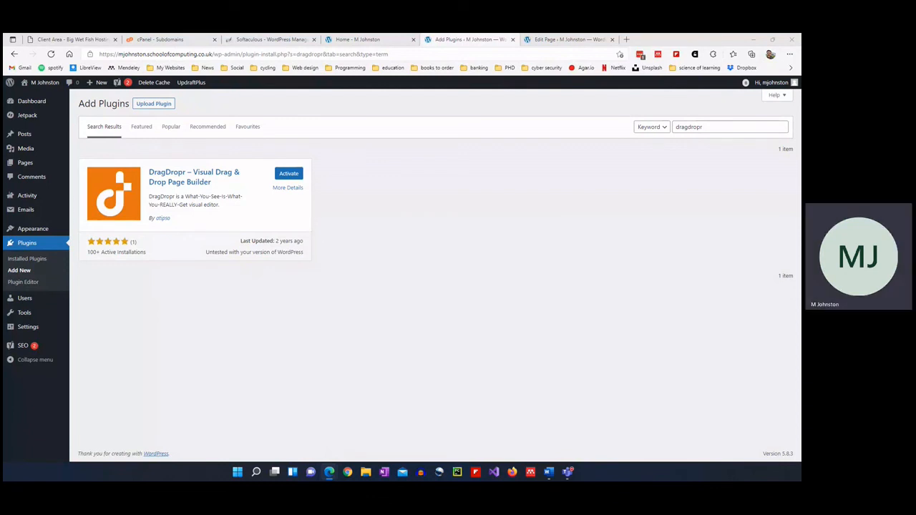
pyautogui.click(286, 175)
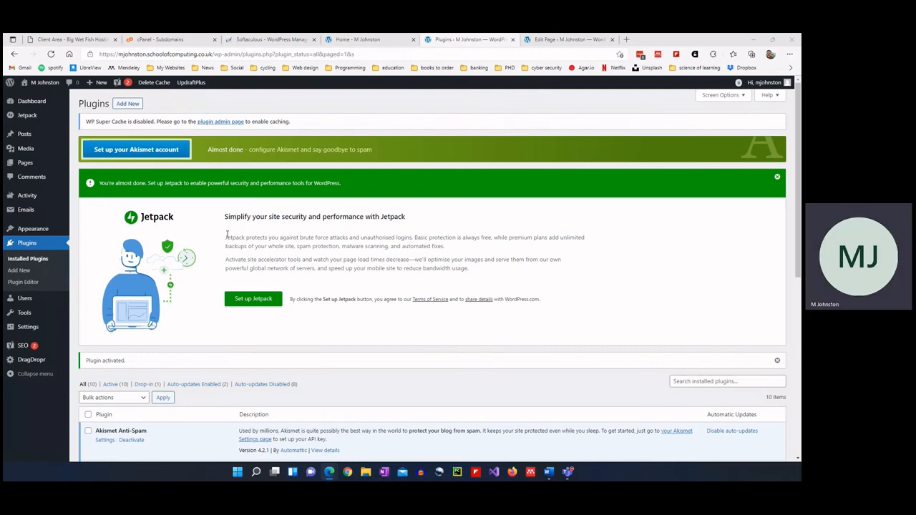
pyautogui.scroll(-1, 227, 235)
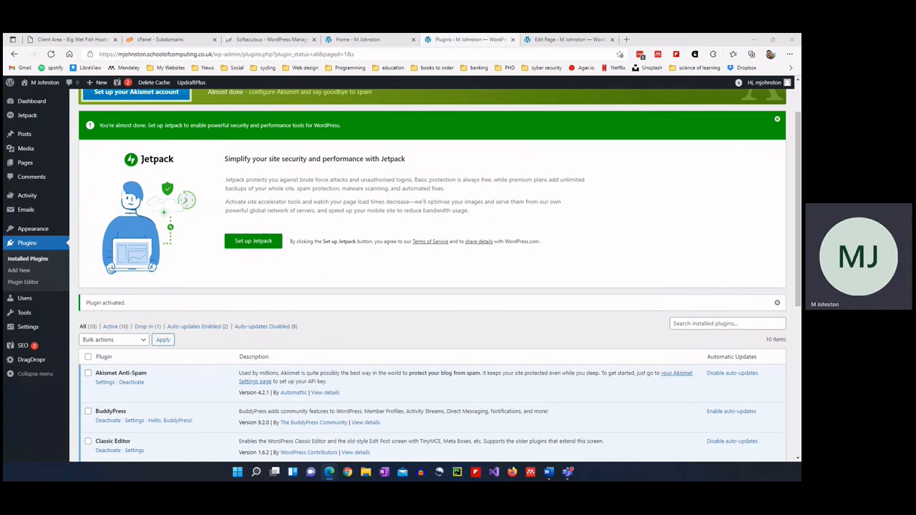
pyautogui.moveTo(552, 477); pyautogui.dragTo(665, 50)
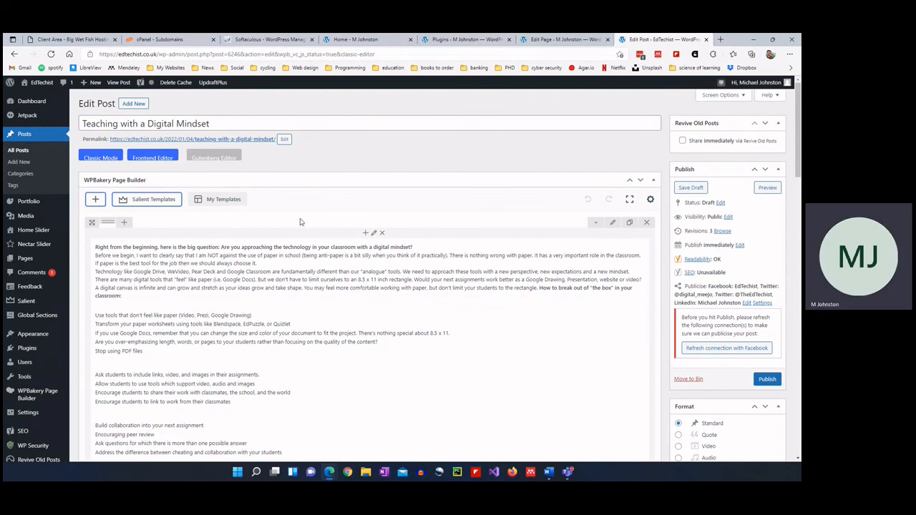
# Open the EdTechist Plugins page in a new browser tab and switch to it.
pyautogui.rightClick(33, 349)
pyautogui.click(78, 163)
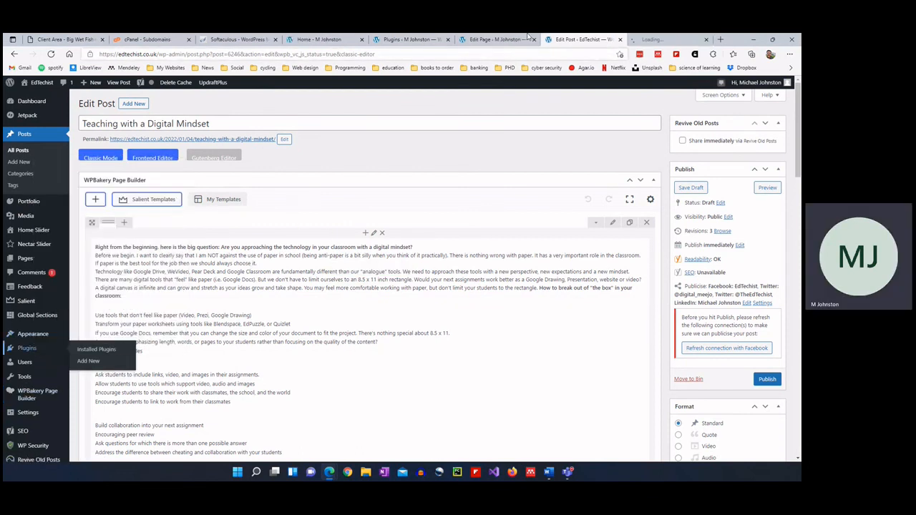
pyautogui.click(670, 39)
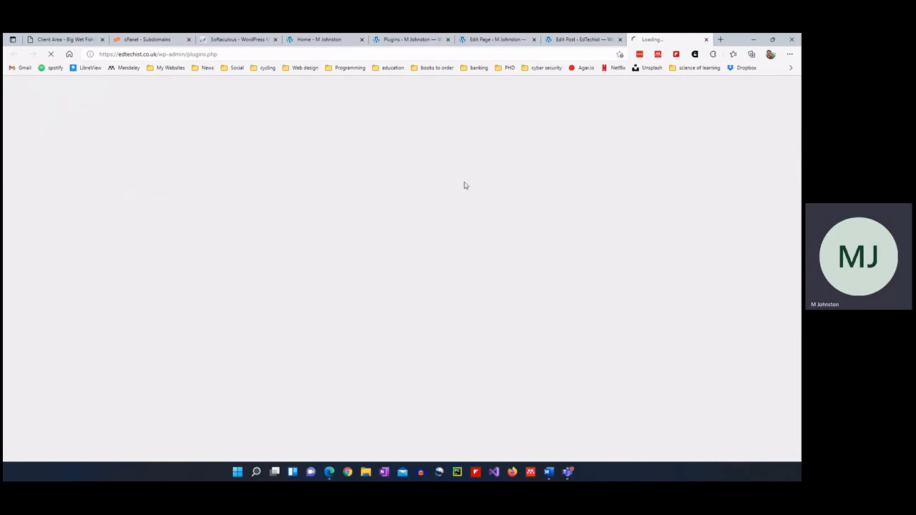
# Scroll through EdTechist's installed plugins, then return to the 'Teaching with a Digital Mindset' editor.
pyautogui.scroll(-2, 213, 326)
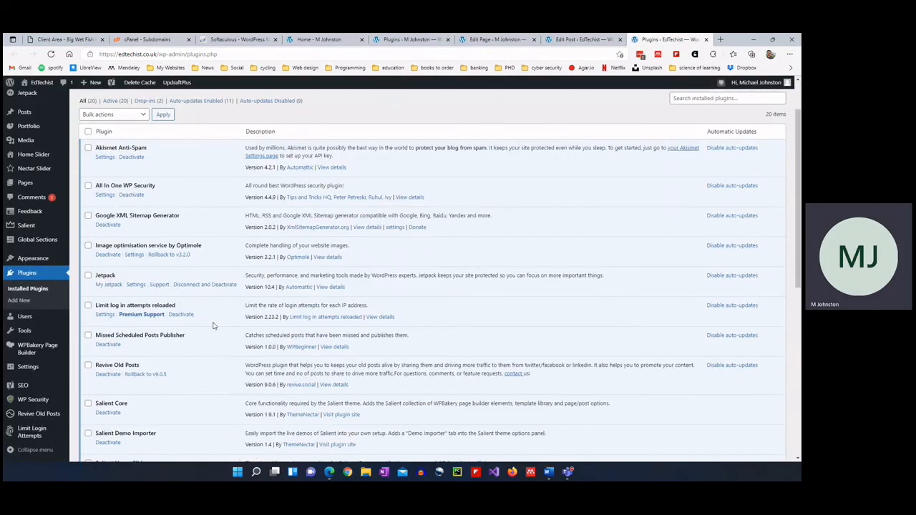
pyautogui.scroll(-4, 212, 326)
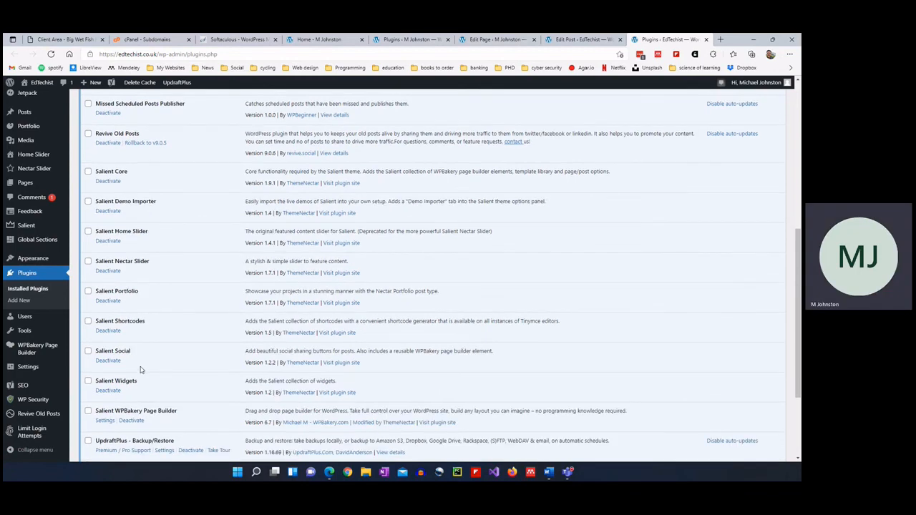
pyautogui.scroll(-1, 143, 366)
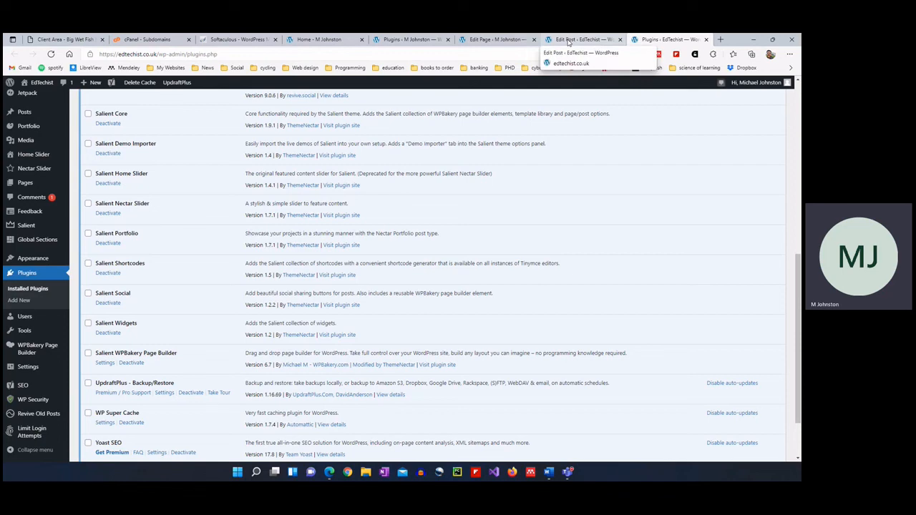
pyautogui.click(569, 40)
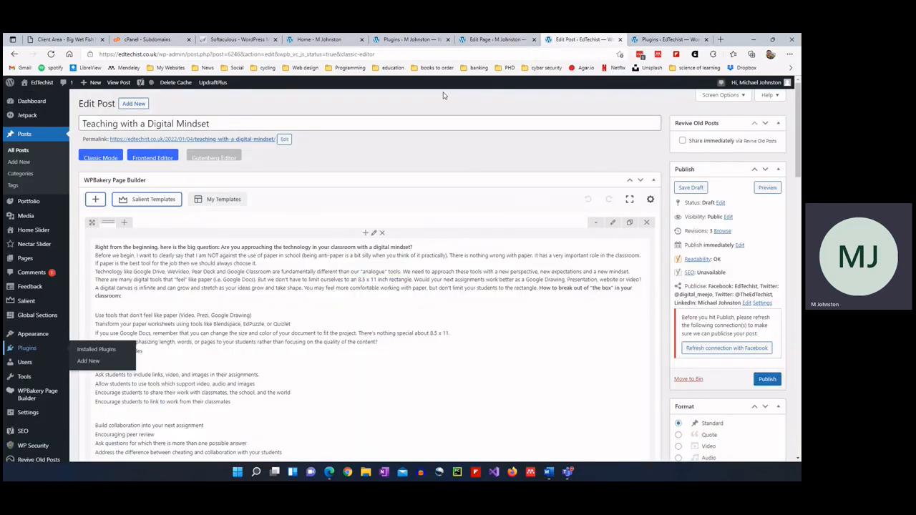
# Add a new empty row at the bottom of the WPBakery layout.
pyautogui.scroll(-1, 369, 232)
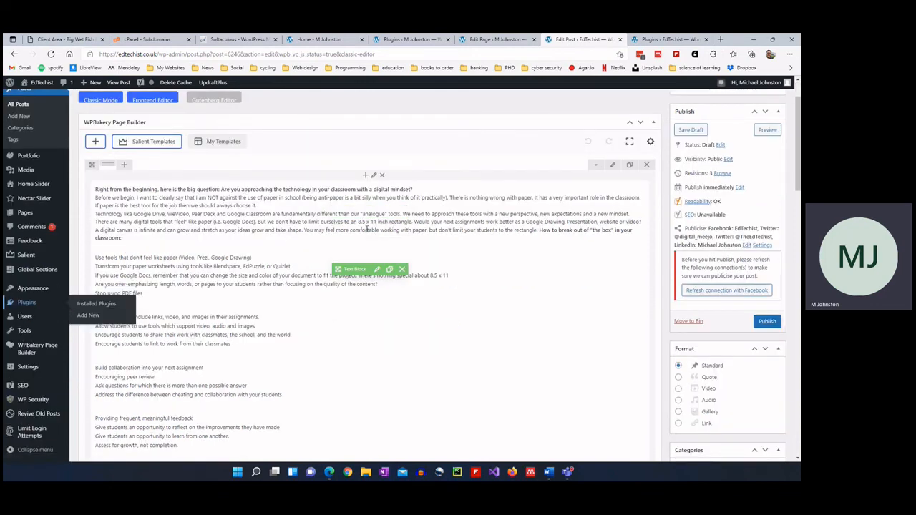
pyautogui.scroll(1, 169, 192)
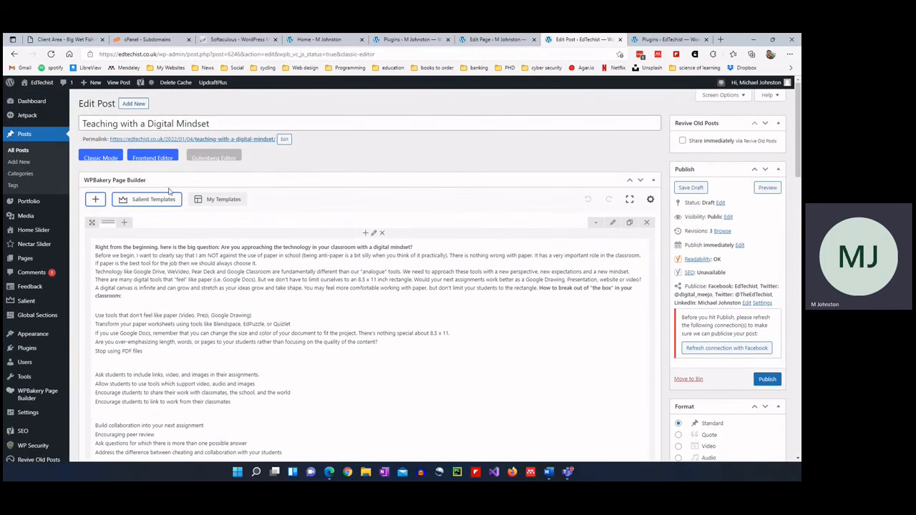
pyautogui.scroll(-5, 232, 340)
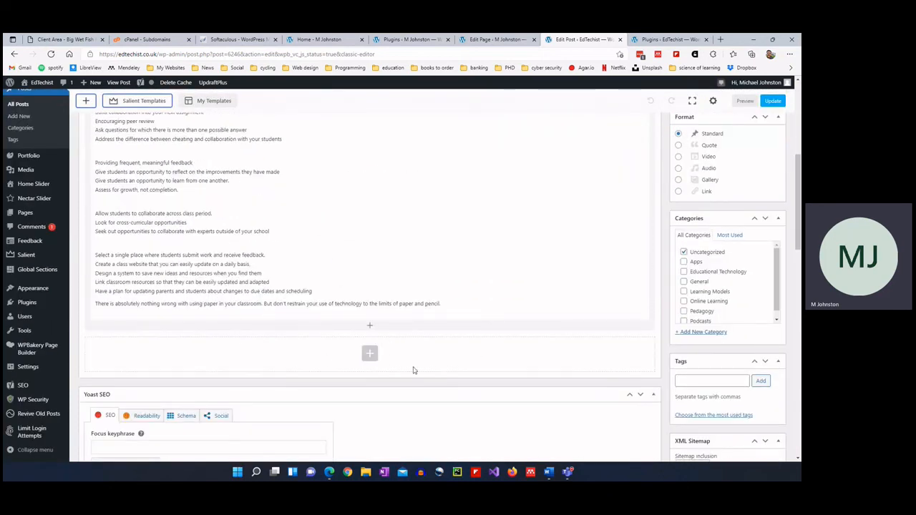
pyautogui.click(370, 353)
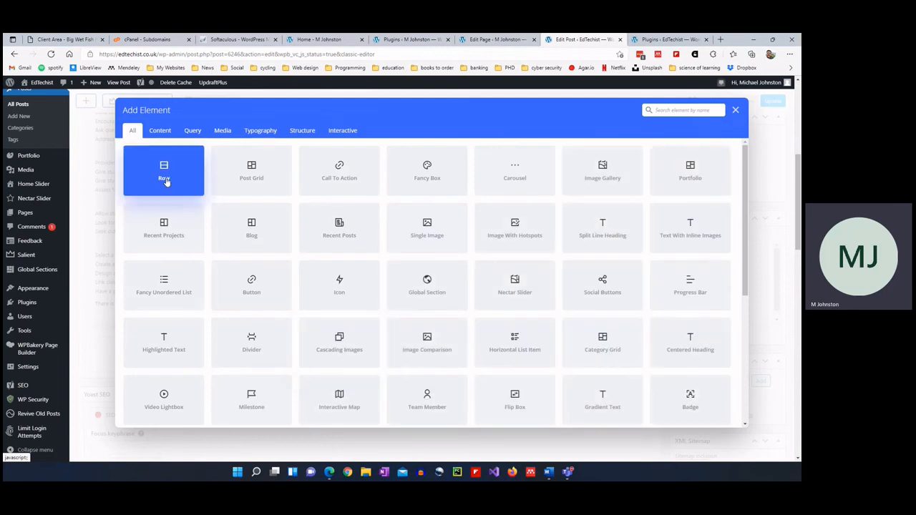
pyautogui.click(173, 171)
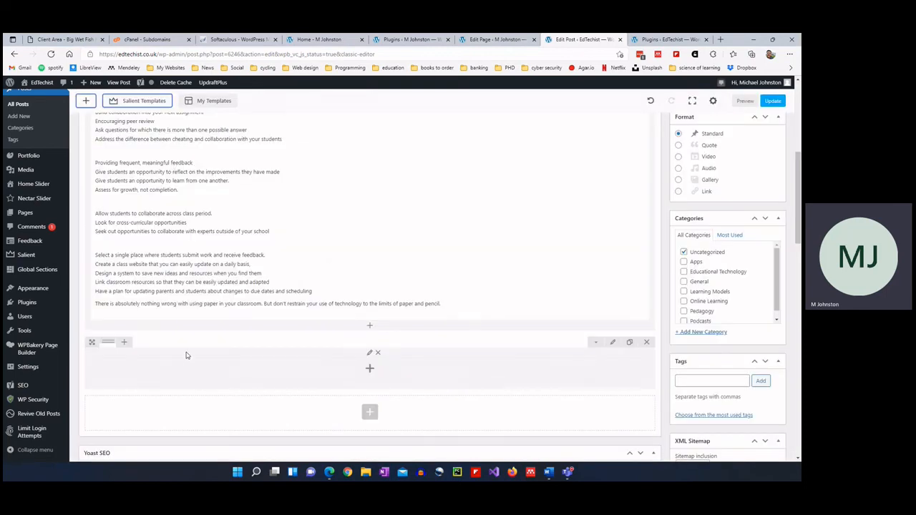
# Preview the post, then back in the editor open and close the Add Element list.
pyautogui.click(744, 101)
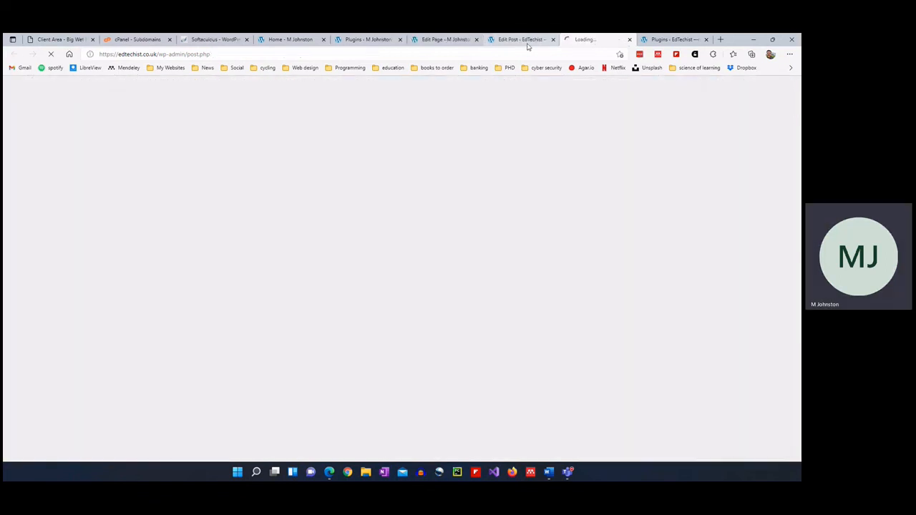
pyautogui.click(523, 40)
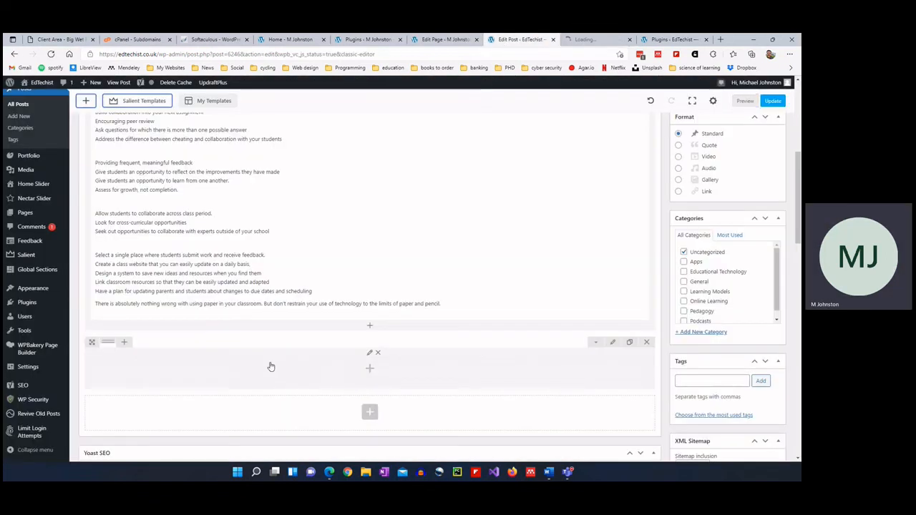
pyautogui.click(370, 371)
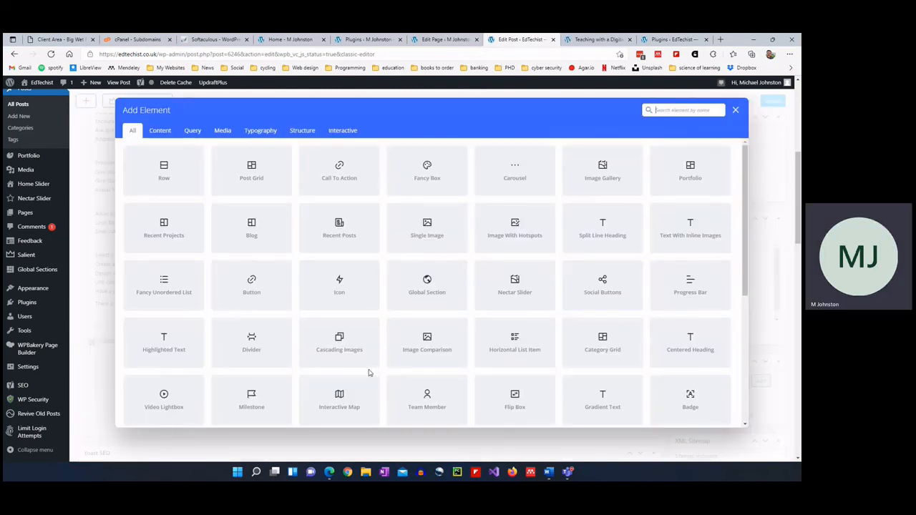
pyautogui.click(735, 110)
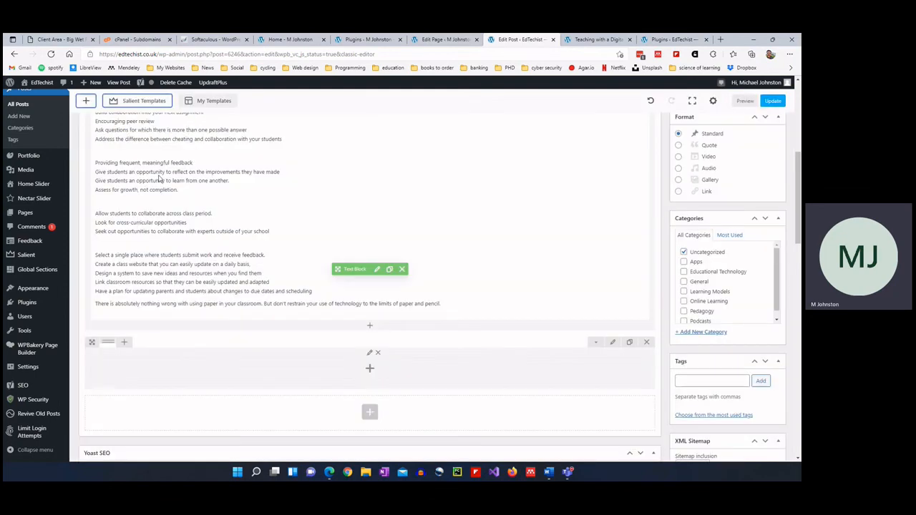
pyautogui.scroll(6, 144, 175)
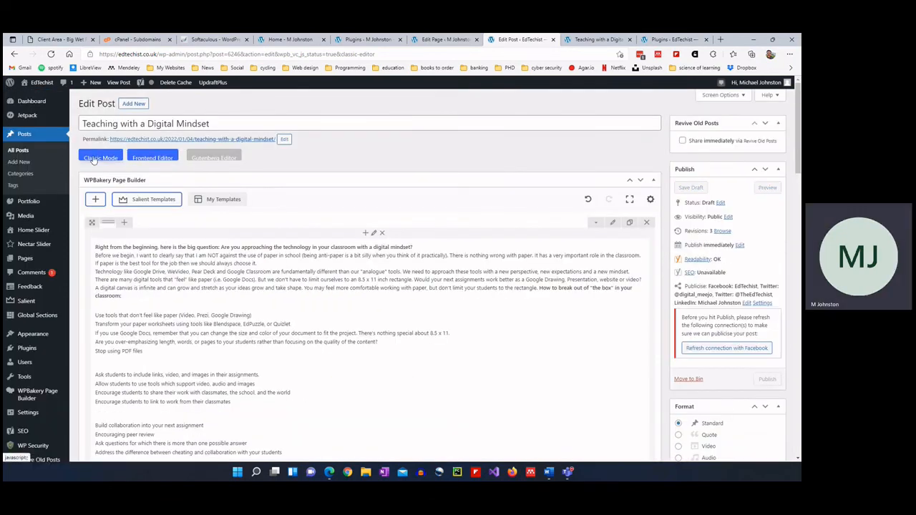
# Switch the post to Classic Mode, review its raw shortcode HTML in Text, then return to Visual.
pyautogui.click(93, 160)
pyautogui.scroll(-5, 155, 290)
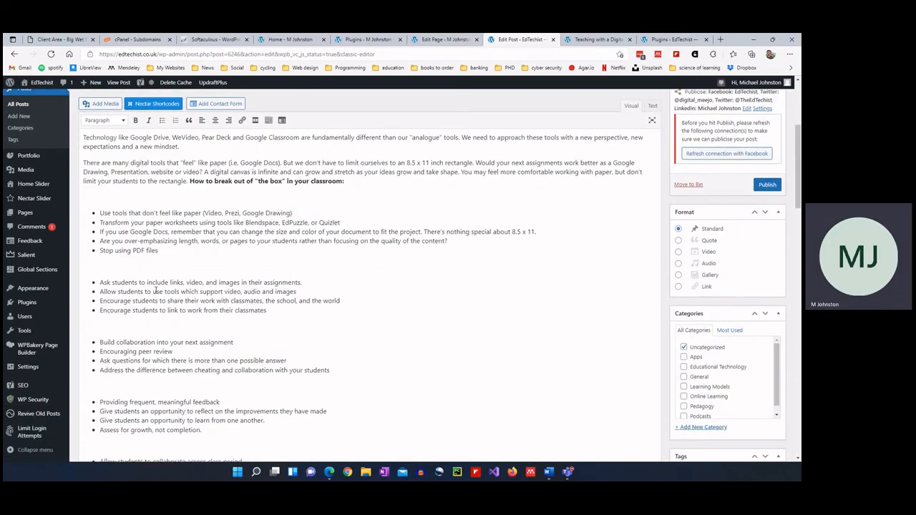
pyautogui.scroll(5, 155, 289)
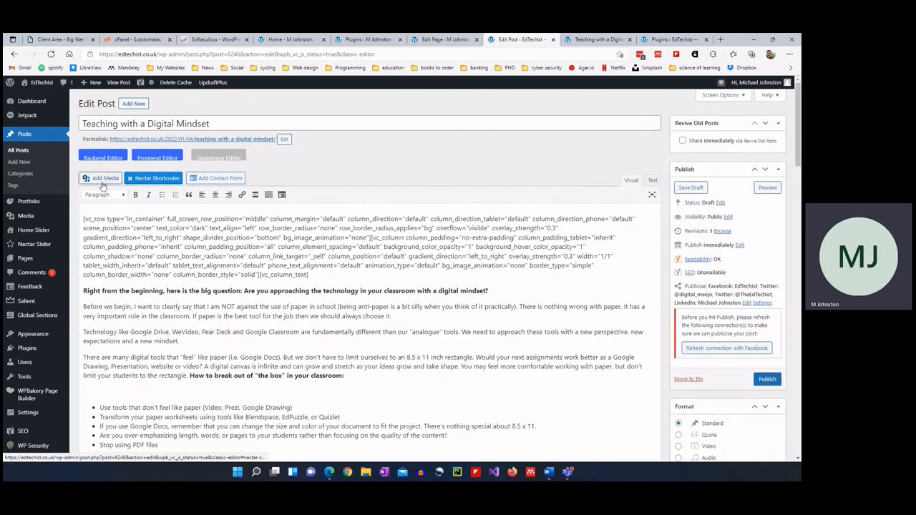
pyautogui.click(253, 198)
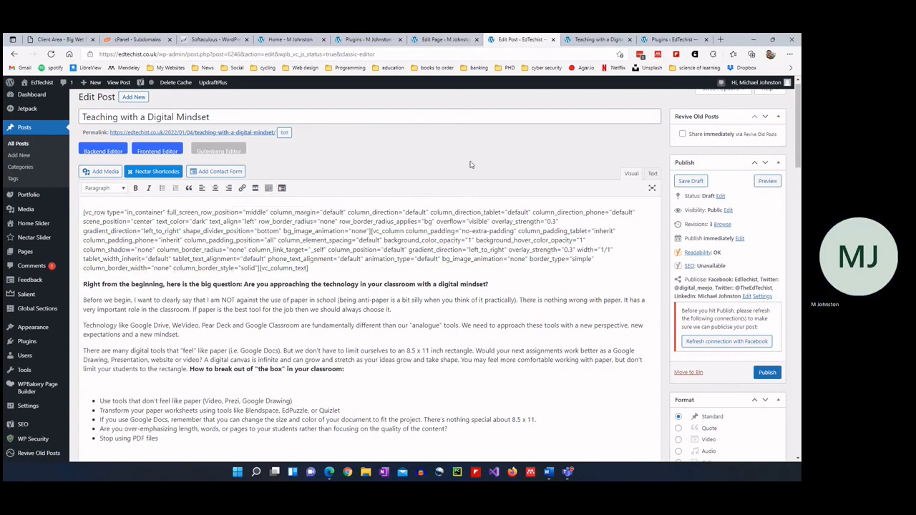
pyautogui.click(652, 175)
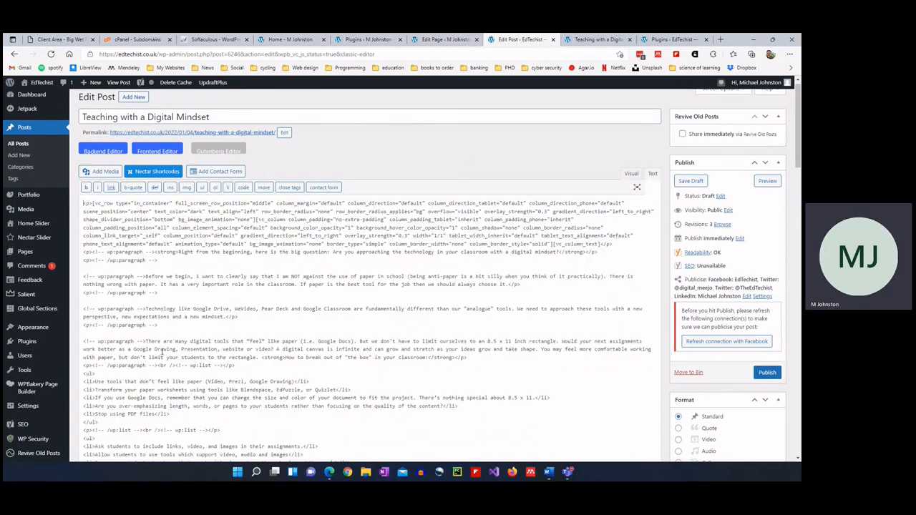
pyautogui.scroll(-3, 139, 355)
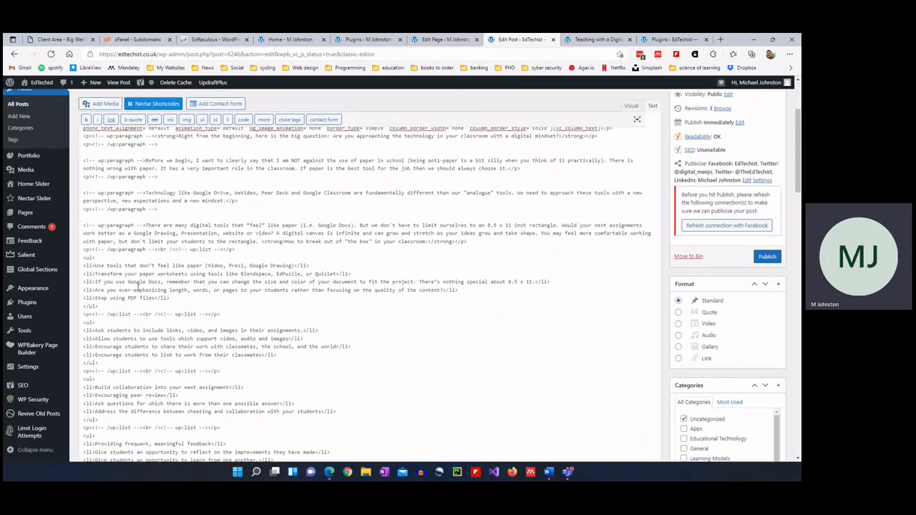
pyautogui.scroll(-2, 136, 286)
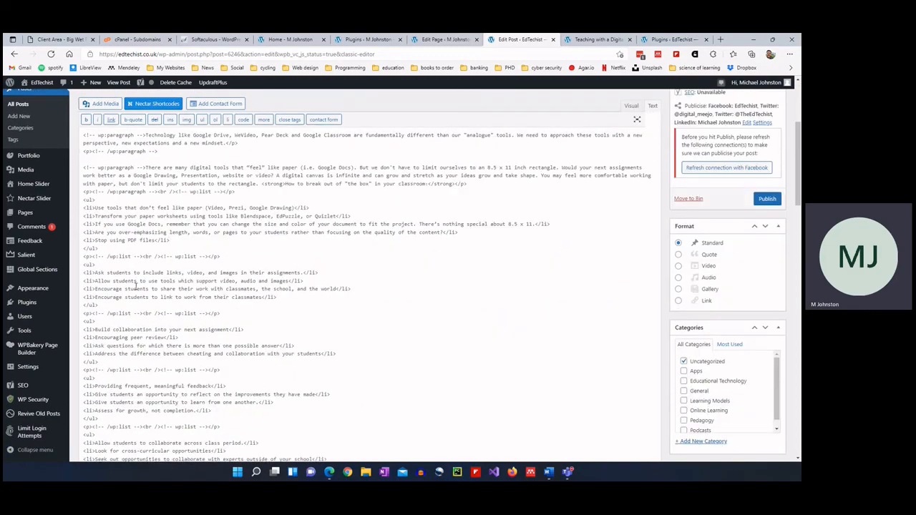
pyautogui.scroll(5, 136, 286)
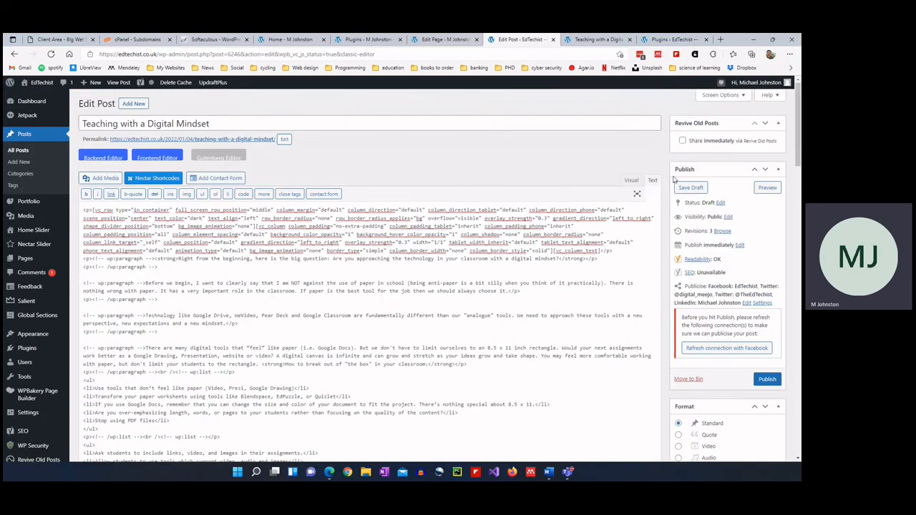
pyautogui.click(631, 180)
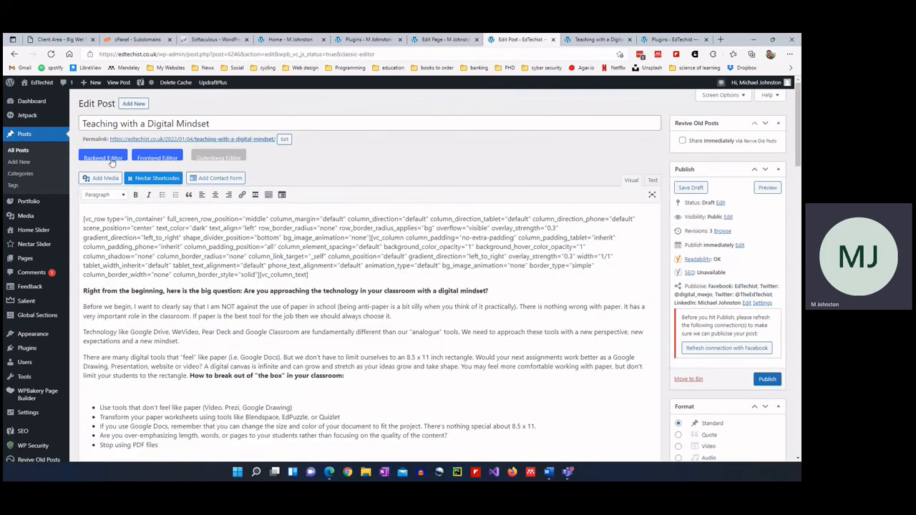
# In the Backend Editor, add a Custom Heading element to the empty row.
pyautogui.click(108, 158)
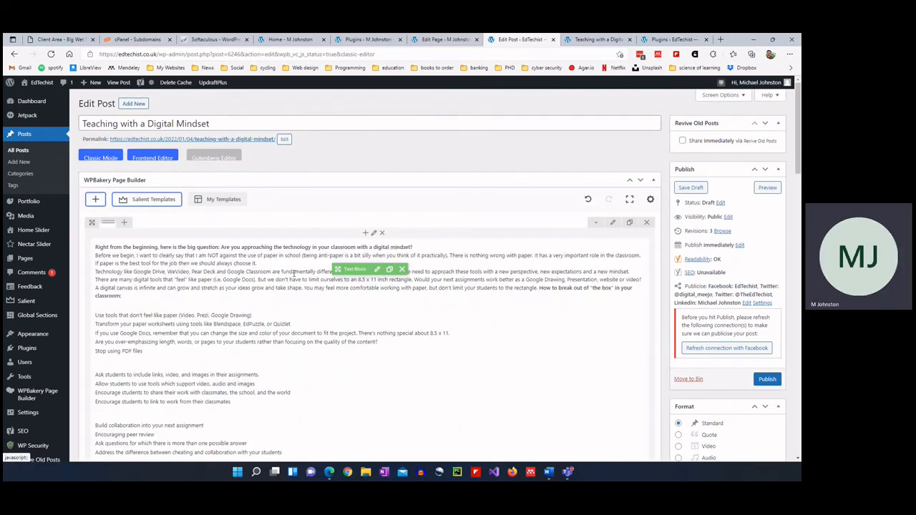
pyautogui.scroll(-10, 300, 272)
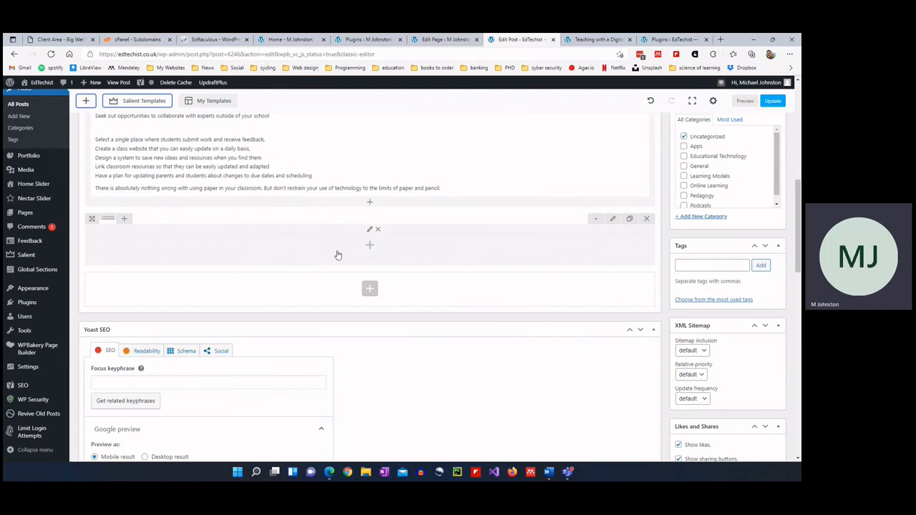
pyautogui.click(369, 245)
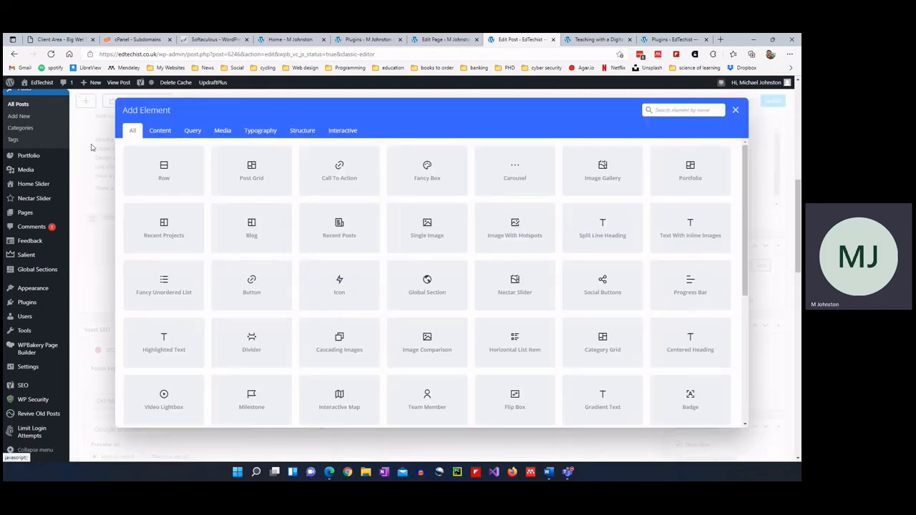
pyautogui.click(160, 130)
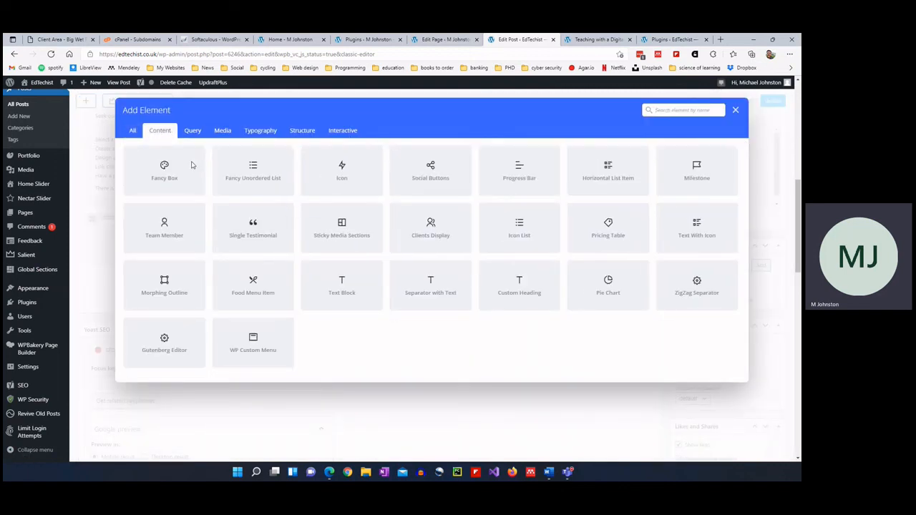
pyautogui.click(530, 295)
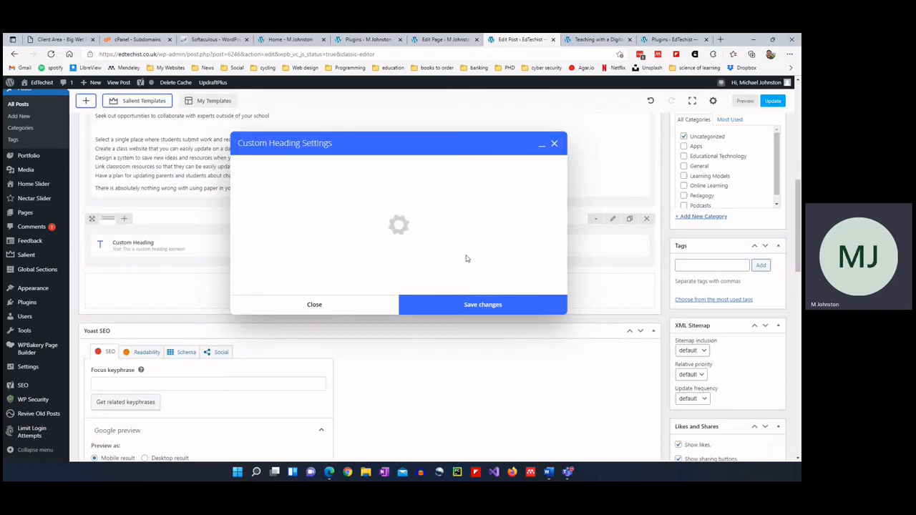
# Set the heading text to 'Test Heading', use the theme's default font, and save.
pyautogui.doubleClick(291, 251)
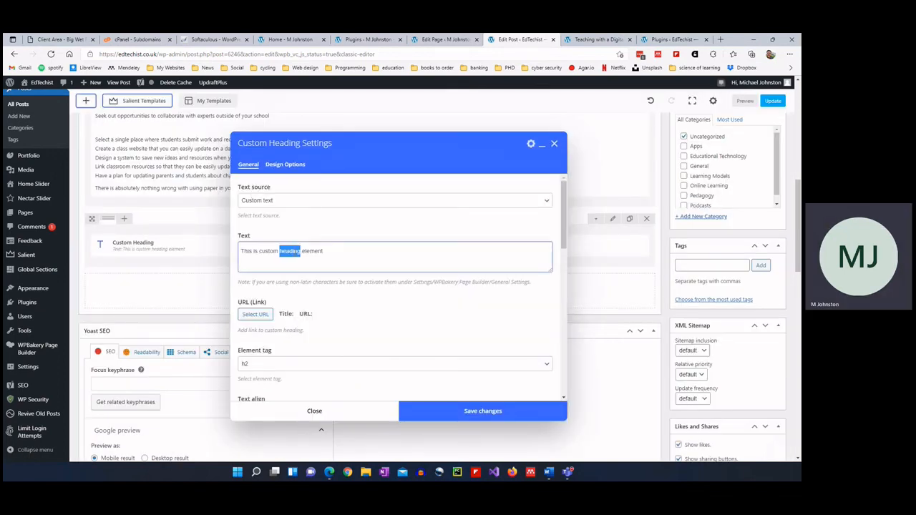
pyautogui.hotkey('ctrl', 'a')
pyautogui.write('Test Heading')
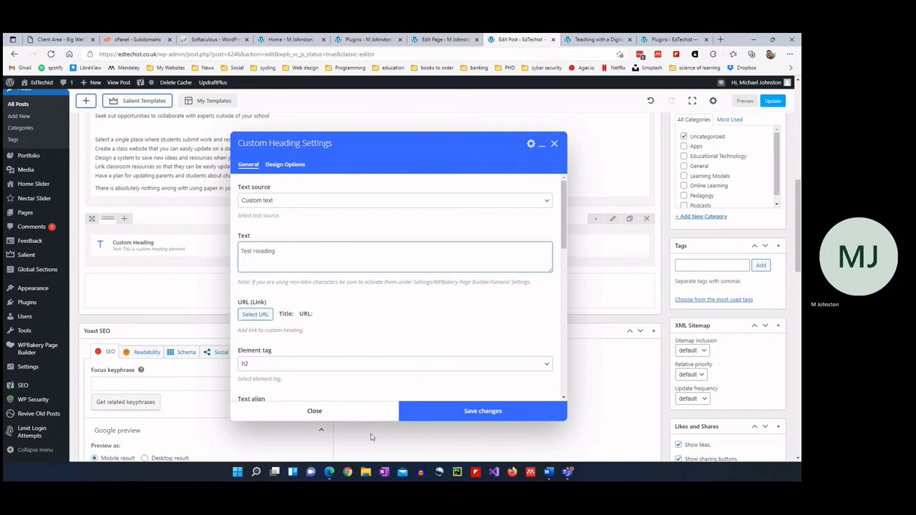
pyautogui.scroll(-5, 302, 324)
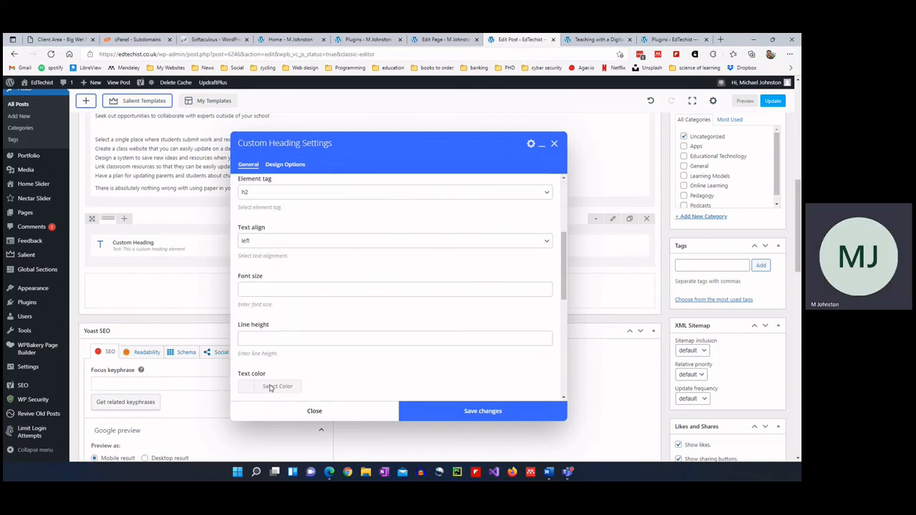
pyautogui.scroll(-1, 270, 211)
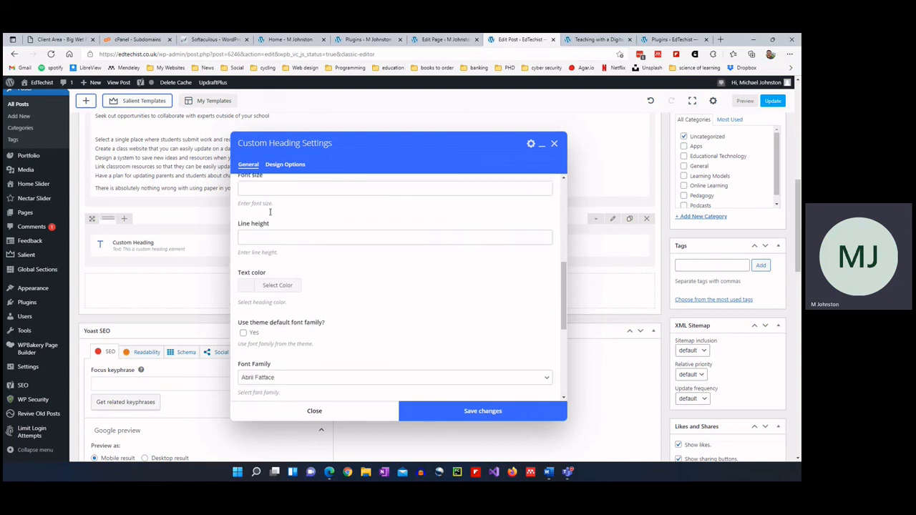
pyautogui.click(252, 333)
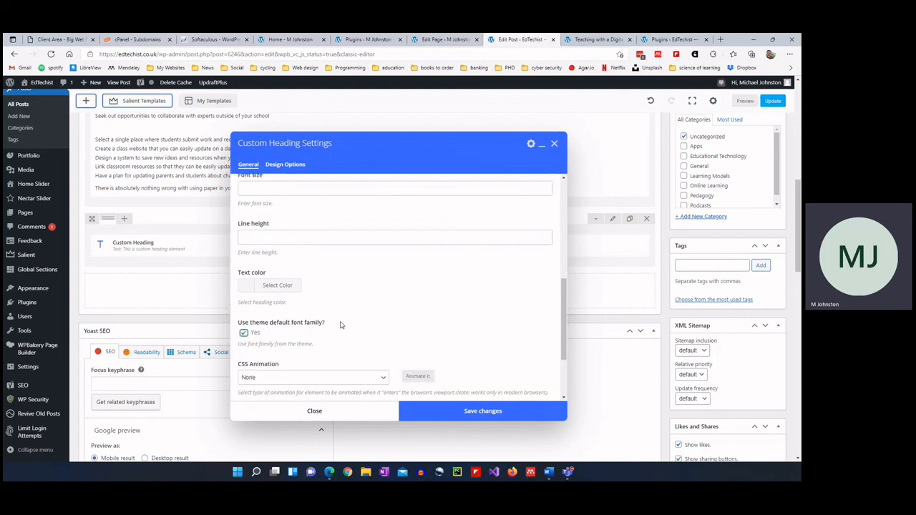
pyautogui.click(428, 409)
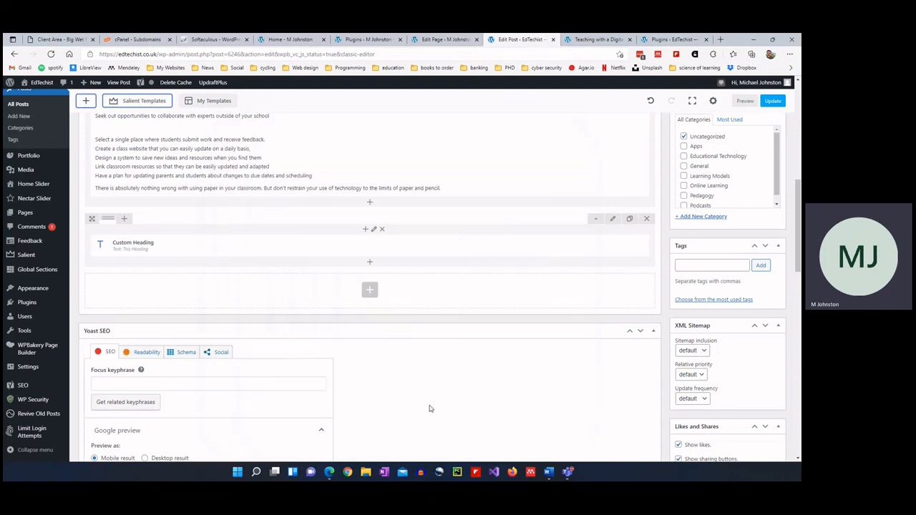
# Add a Single Image element below the heading using the desk photo from the media library.
pyautogui.click(370, 265)
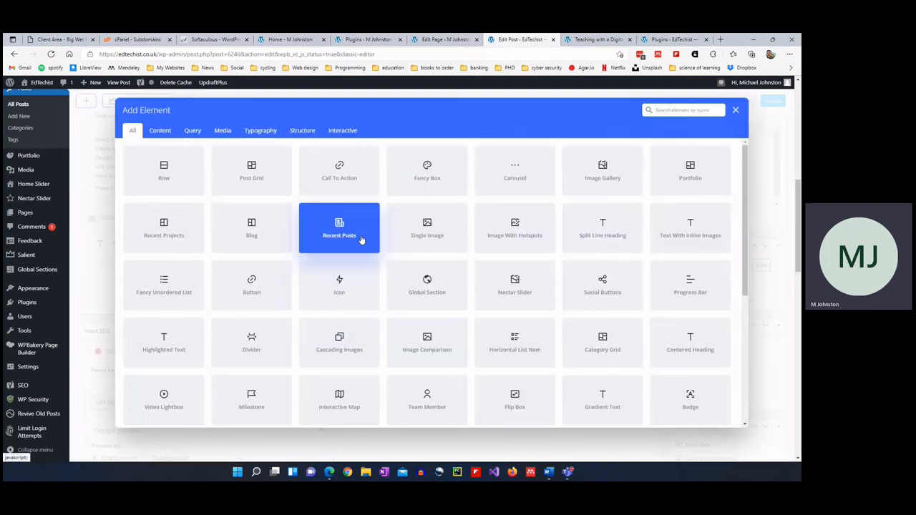
pyautogui.click(427, 230)
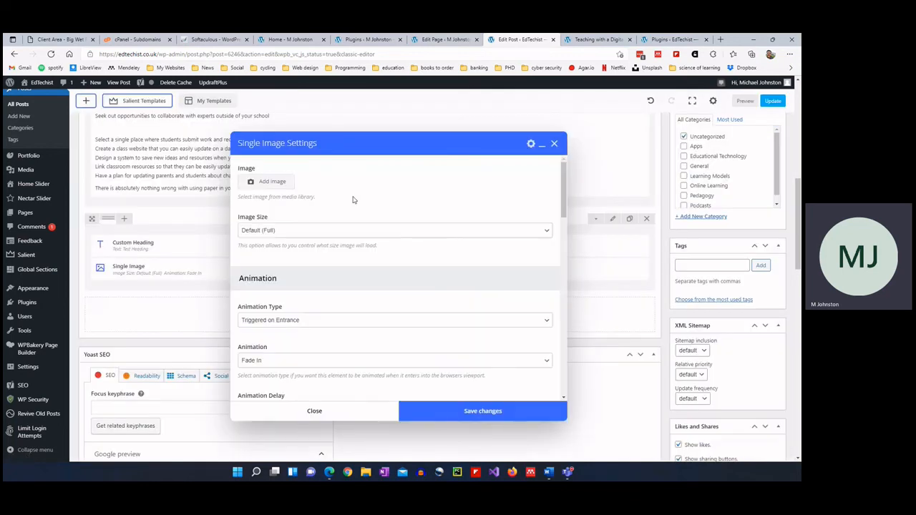
pyautogui.click(263, 181)
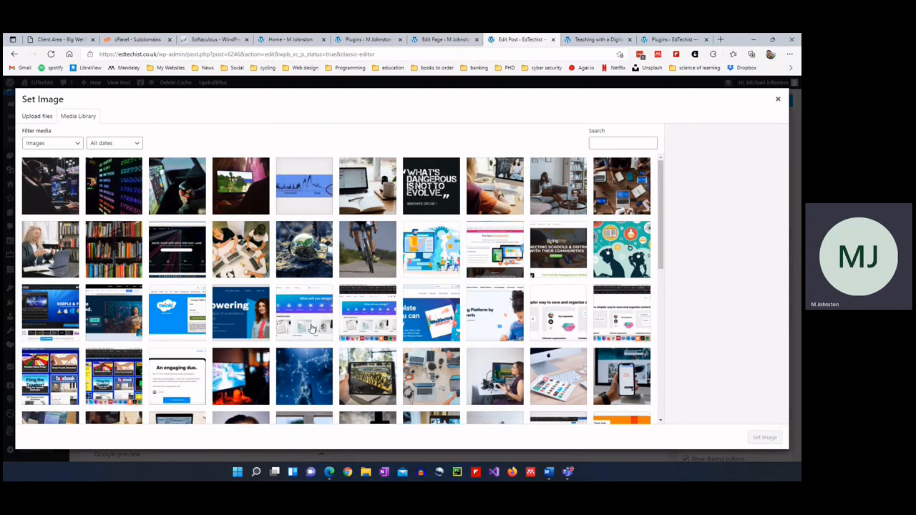
pyautogui.click(616, 197)
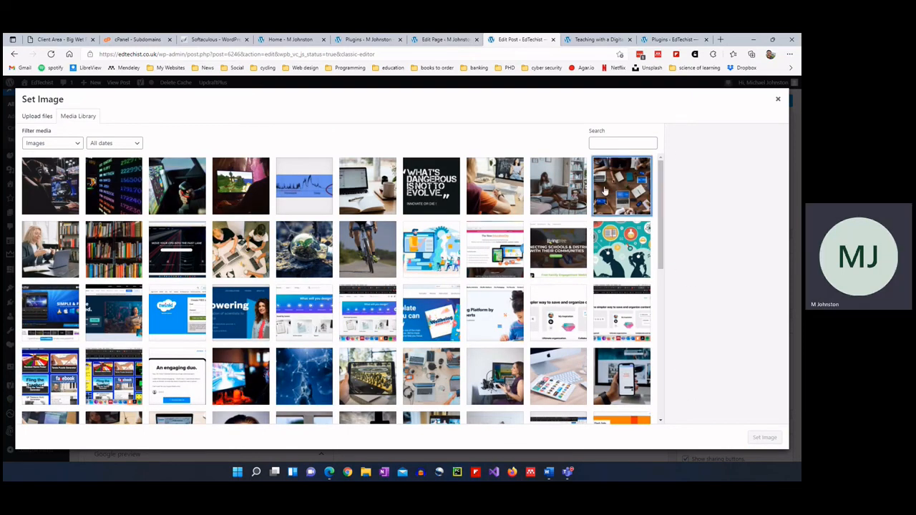
pyautogui.click(764, 438)
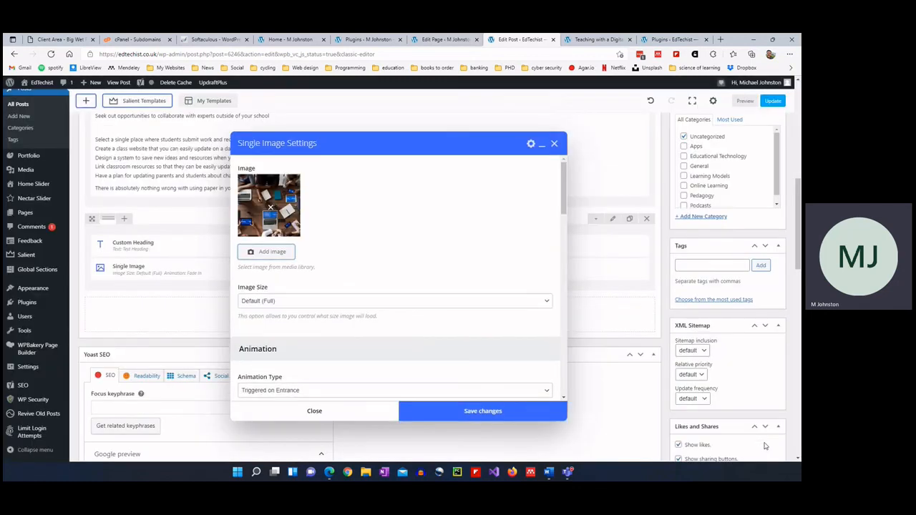
# Keep the entrance animation, give the image a 2% top margin, and save its settings.
pyautogui.scroll(-2, 313, 321)
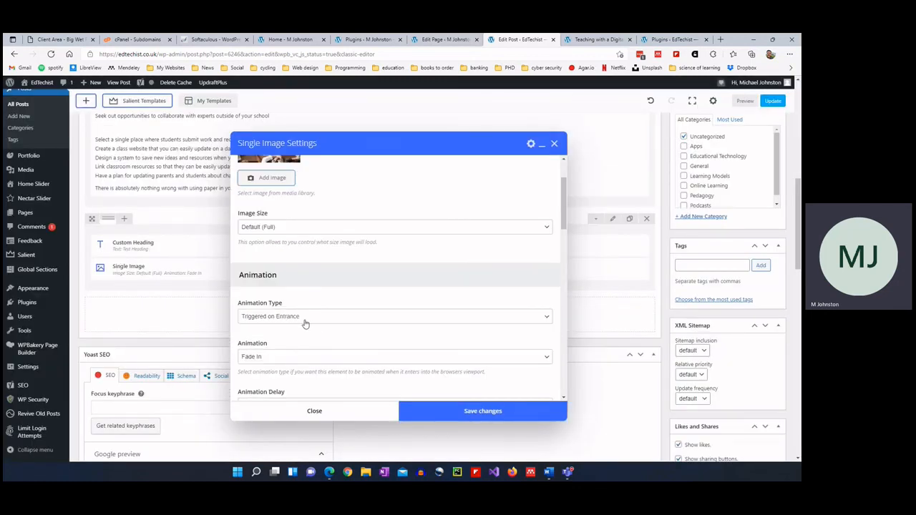
pyautogui.click(302, 320)
pyautogui.click(305, 324)
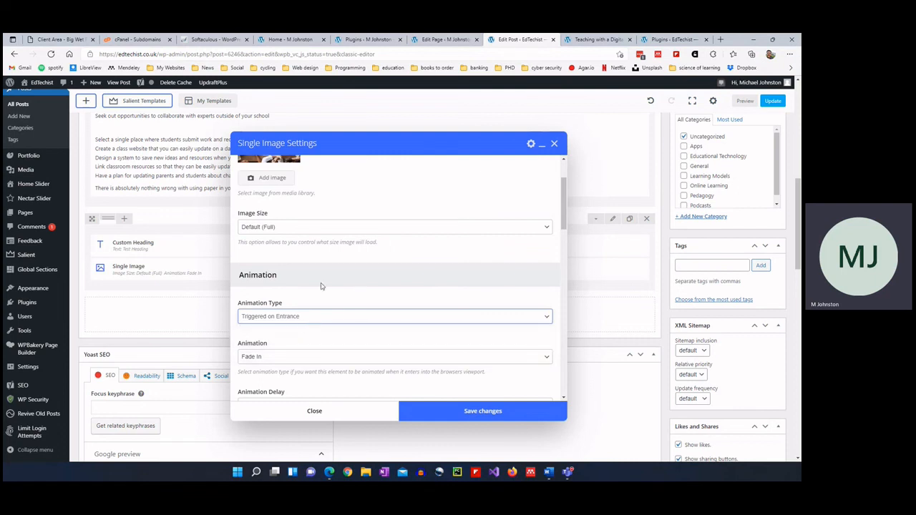
pyautogui.scroll(-2, 322, 286)
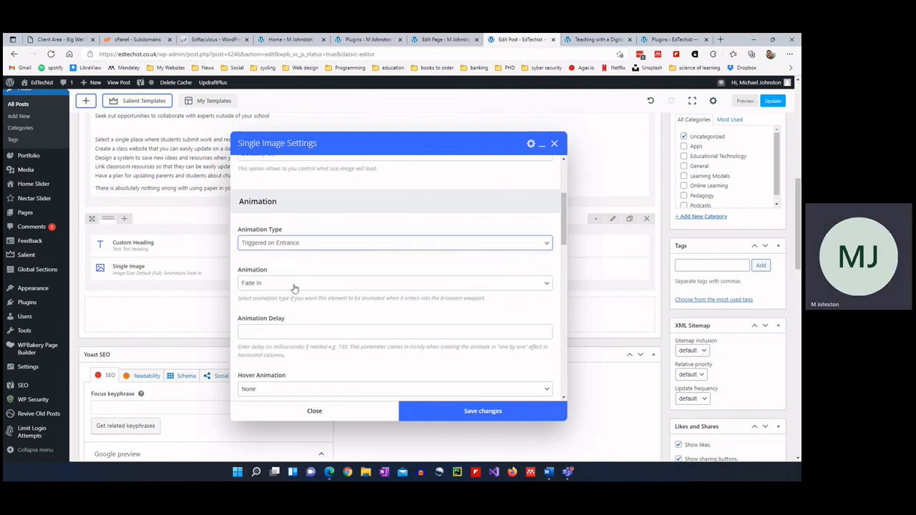
pyautogui.scroll(-1, 299, 300)
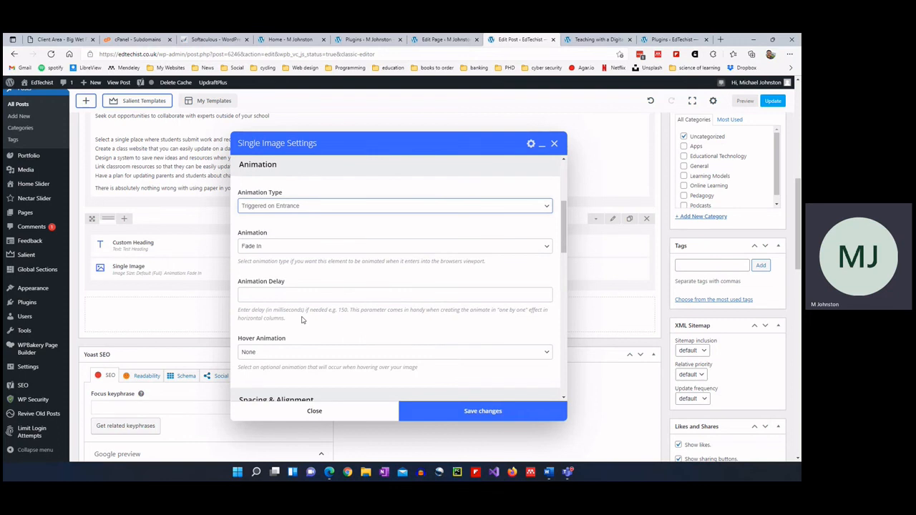
pyautogui.scroll(-2, 301, 320)
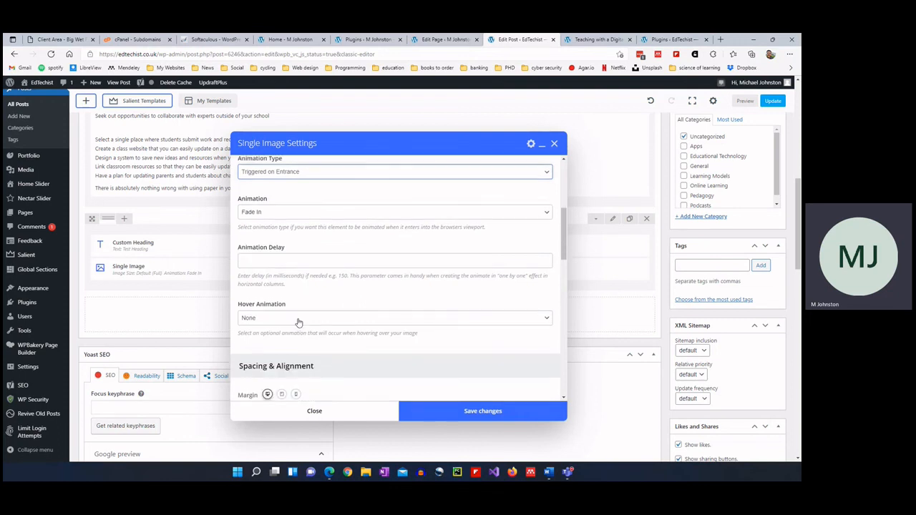
pyautogui.scroll(1, 286, 293)
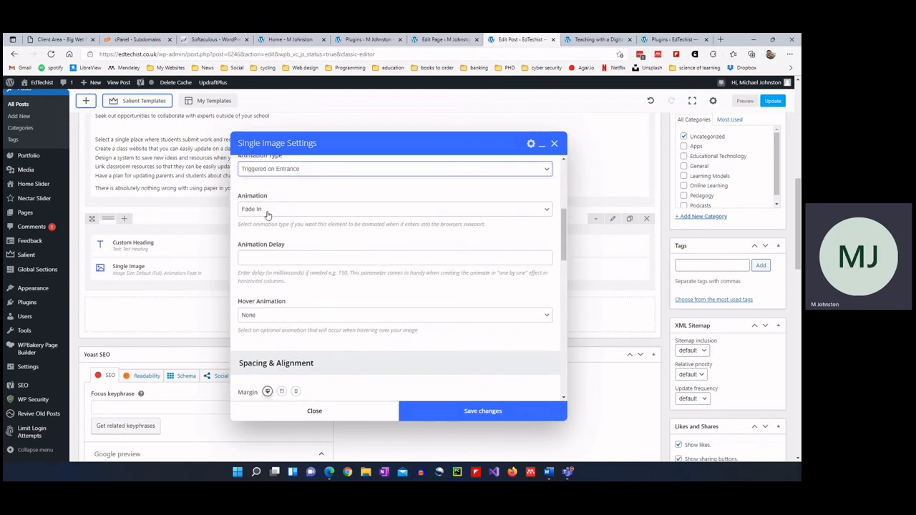
pyautogui.scroll(-3, 290, 286)
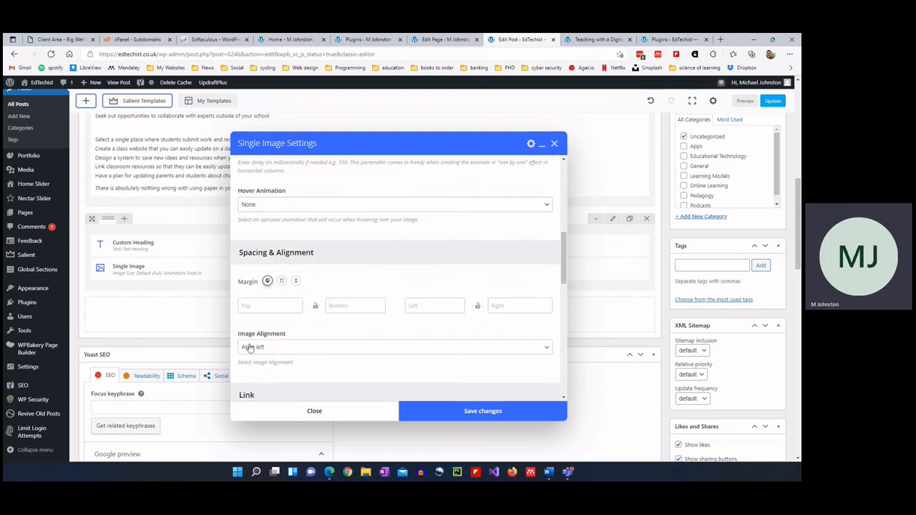
pyautogui.click(269, 300)
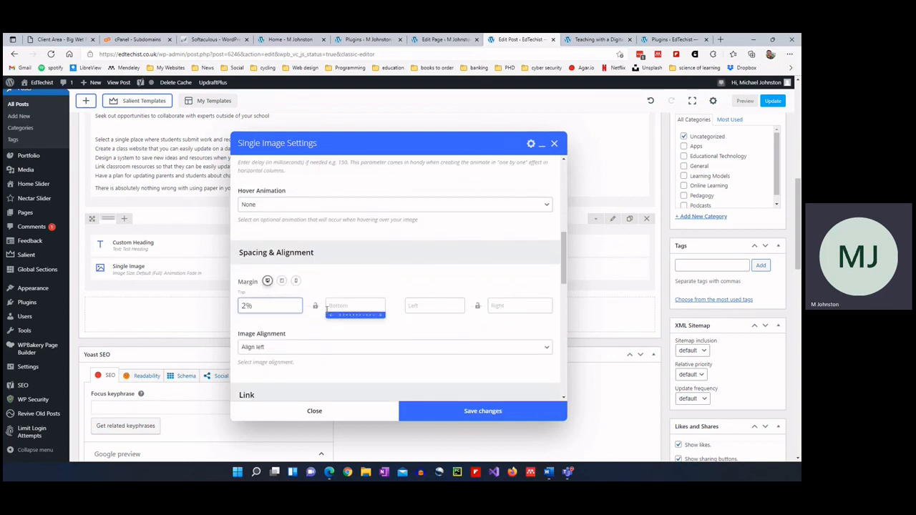
pyautogui.click(505, 412)
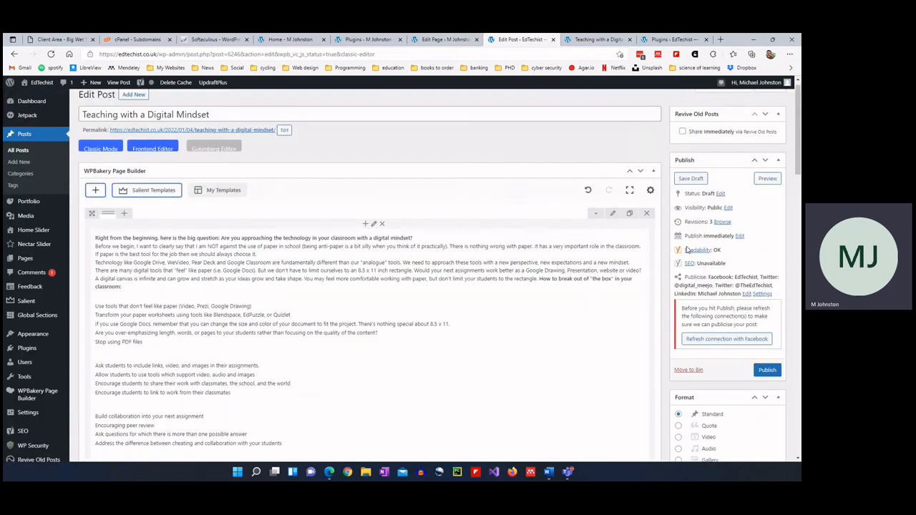
pyautogui.scroll(7, 683, 247)
# Save the post as a draft and scroll through its preview.
pyautogui.click(689, 189)
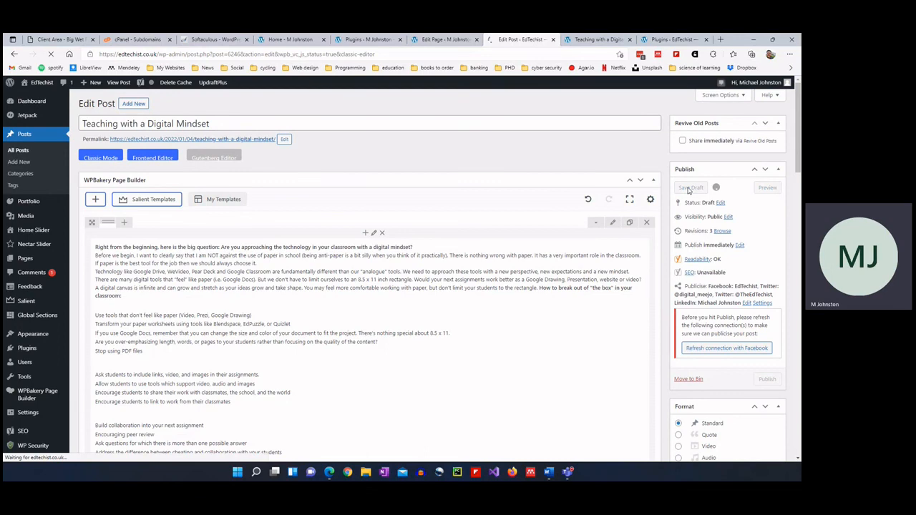
pyautogui.click(590, 40)
pyautogui.scroll(-1, 301, 291)
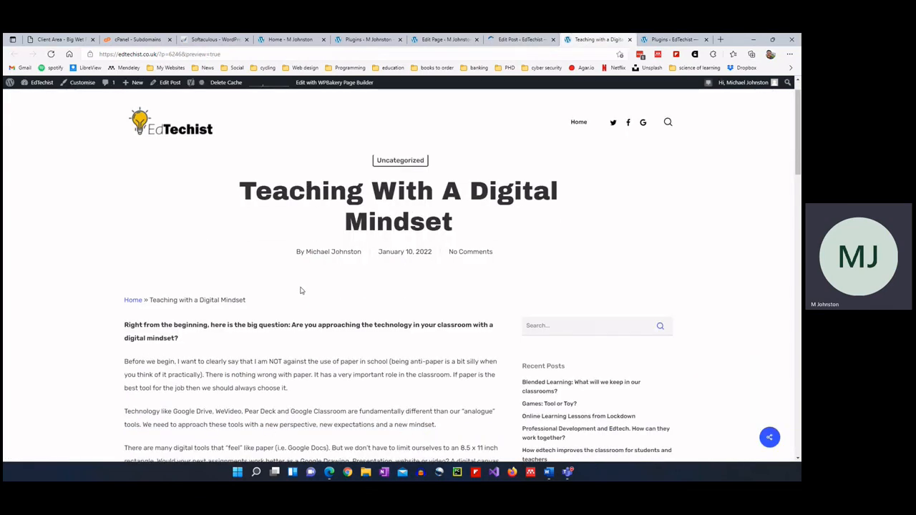
pyautogui.scroll(-2, 301, 291)
pyautogui.scroll(-3, 301, 272)
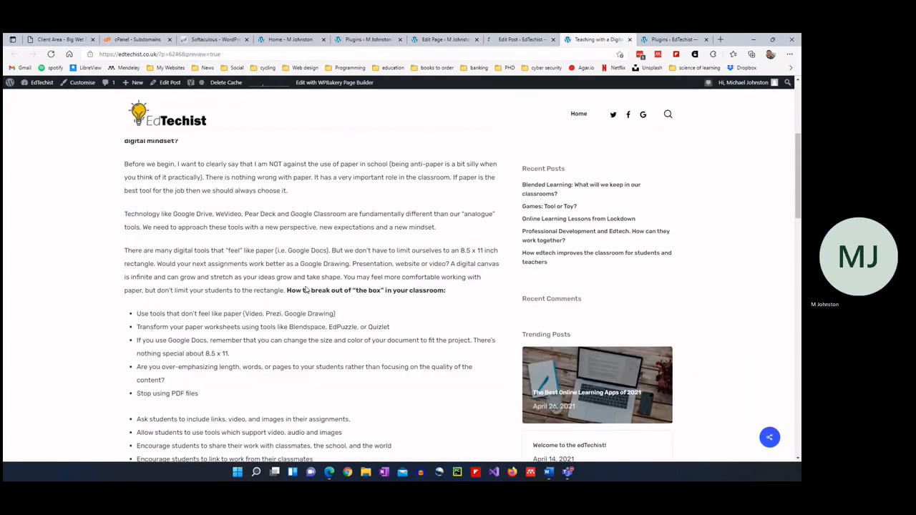
pyautogui.scroll(-15, 305, 289)
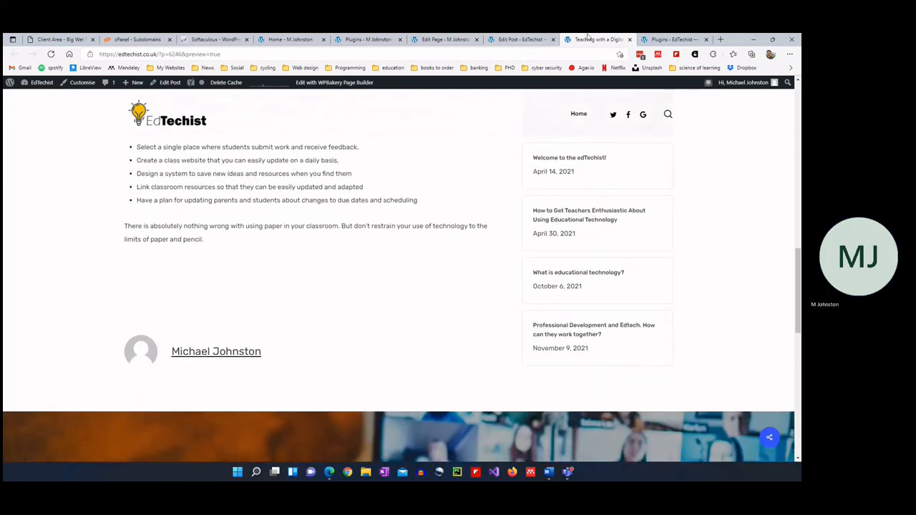
# Reload the preview to show Test Heading above the image, then return to the editor.
pyautogui.press('F5')
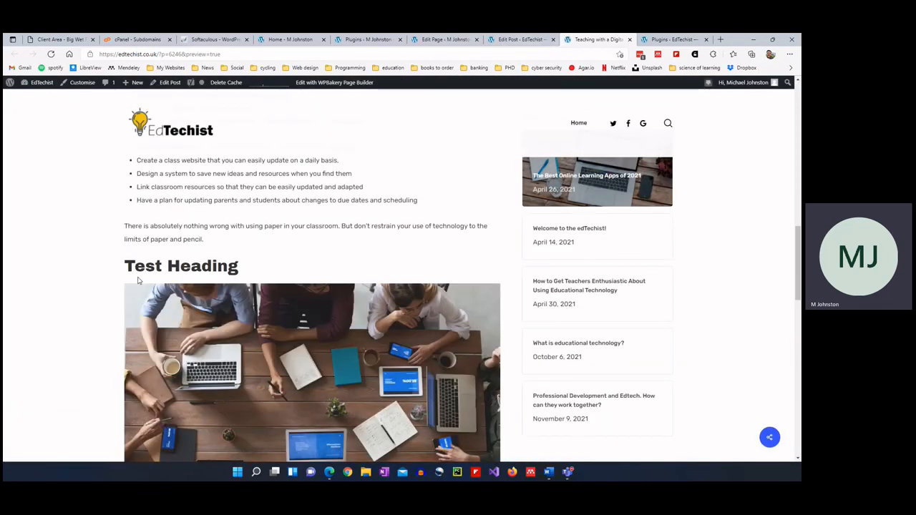
pyautogui.scroll(1, 212, 227)
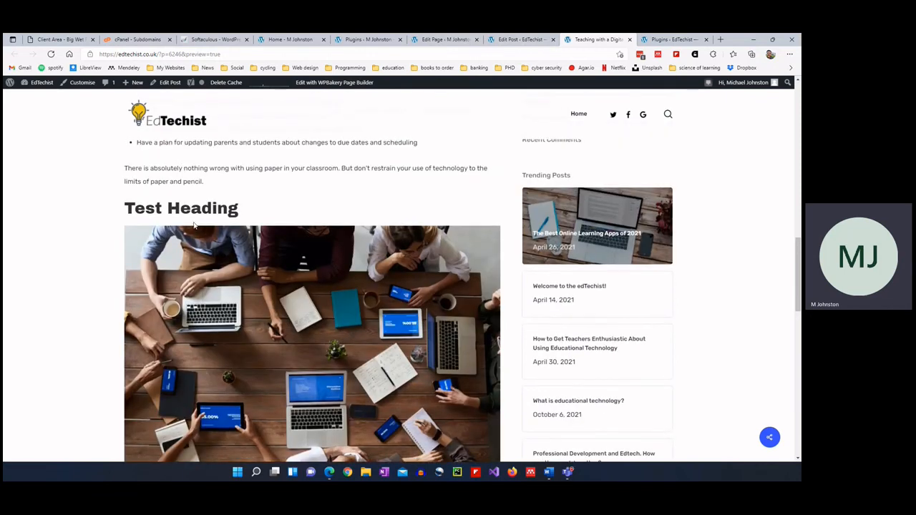
pyautogui.click(520, 40)
pyautogui.scroll(-10, 379, 215)
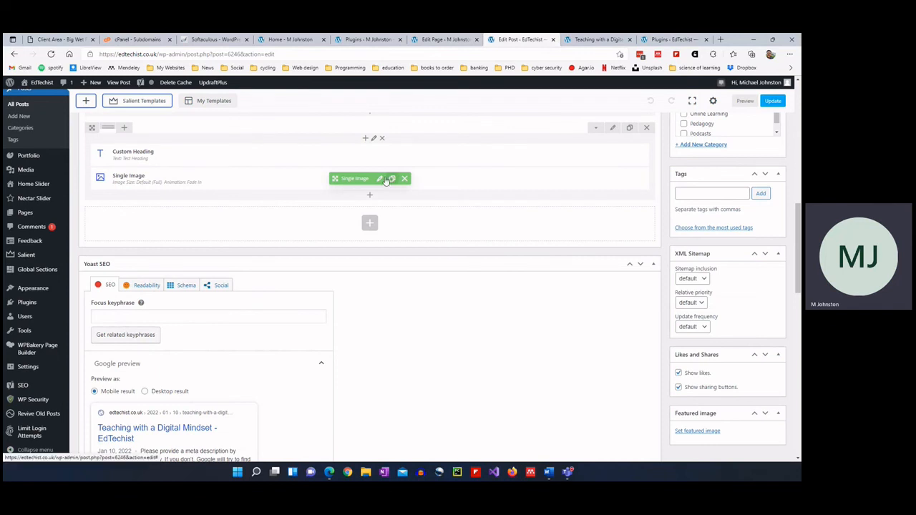
# Raise the Single Image's top margin with the slider and save the image settings.
pyautogui.click(383, 179)
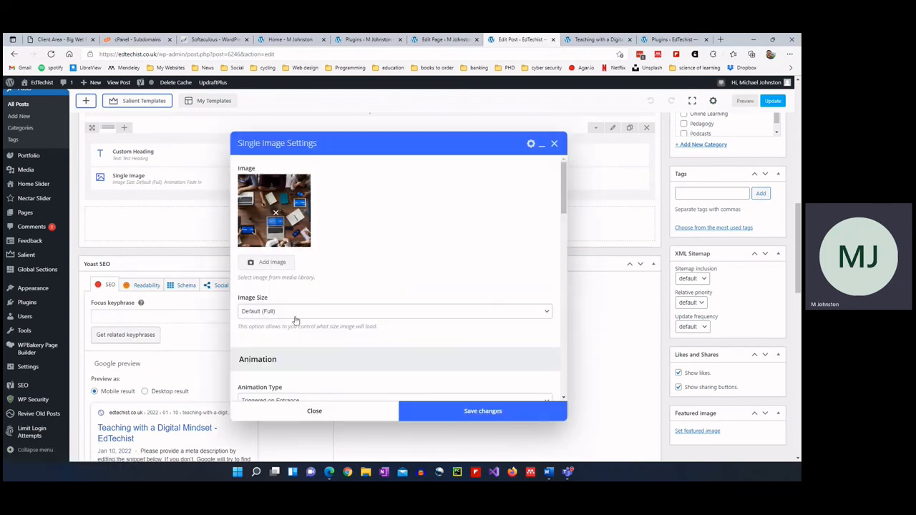
pyautogui.scroll(-4, 296, 320)
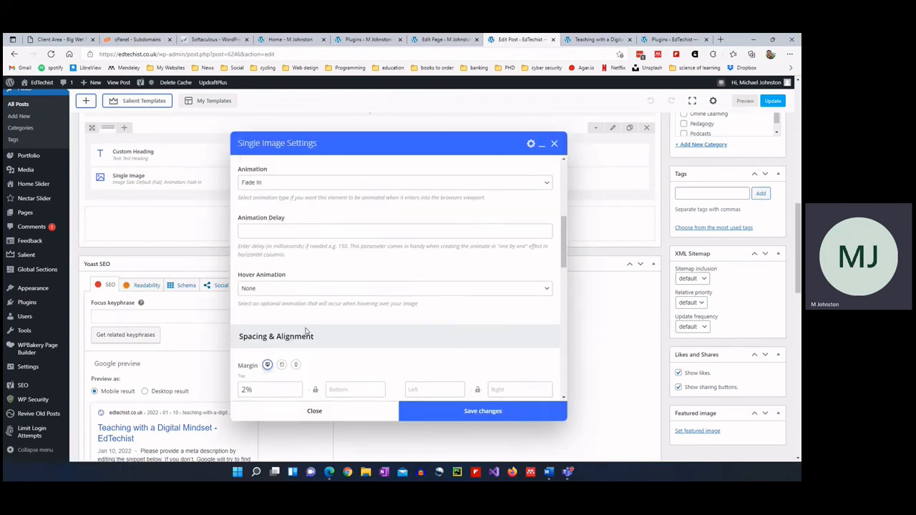
pyautogui.scroll(-2, 306, 331)
pyautogui.click(248, 317)
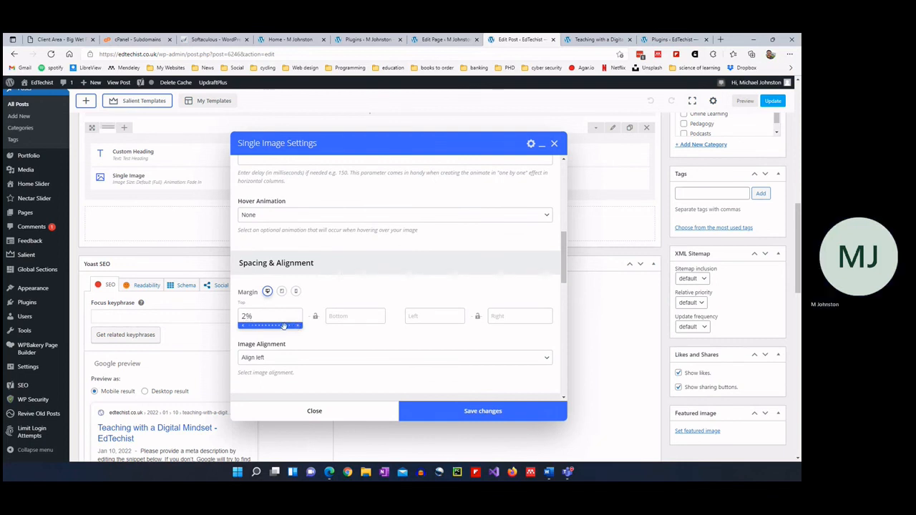
pyautogui.moveTo(274, 326); pyautogui.dragTo(277, 327)
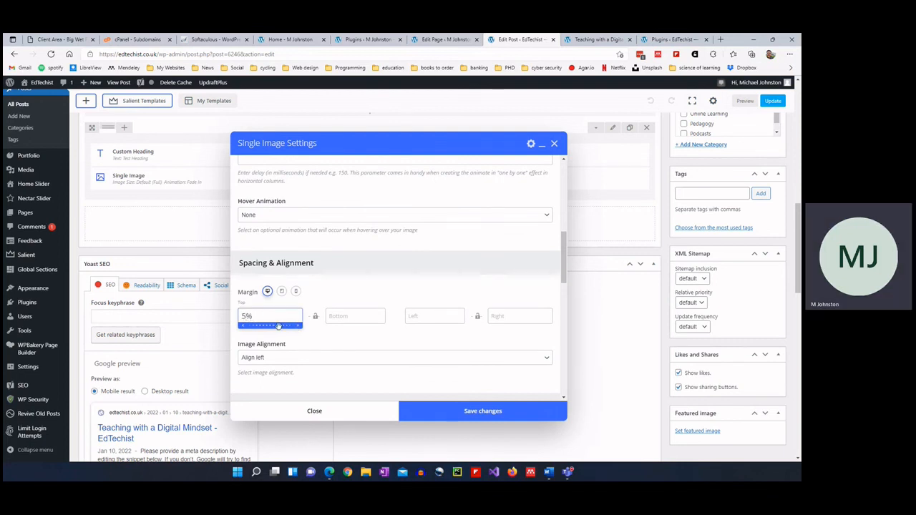
pyautogui.click(482, 409)
pyautogui.scroll(10, 693, 127)
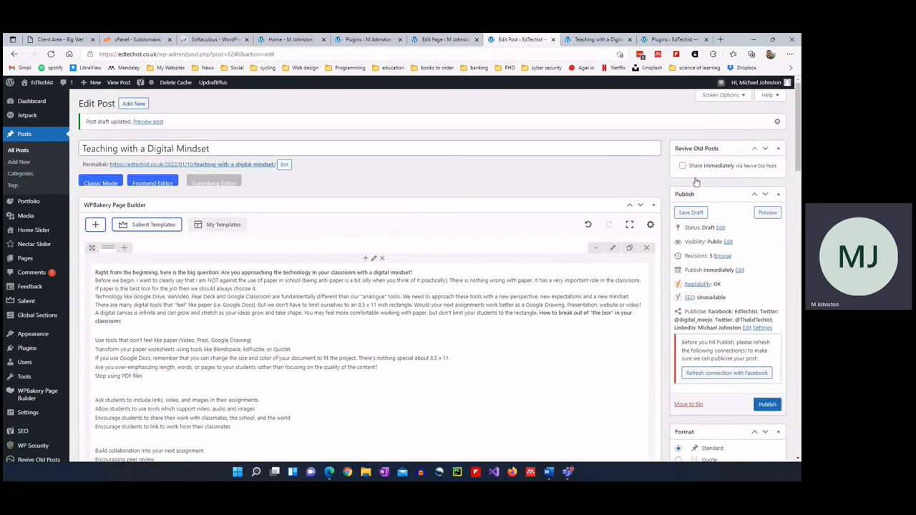
# Save the draft and check the preview for more space below Test Heading.
pyautogui.click(690, 212)
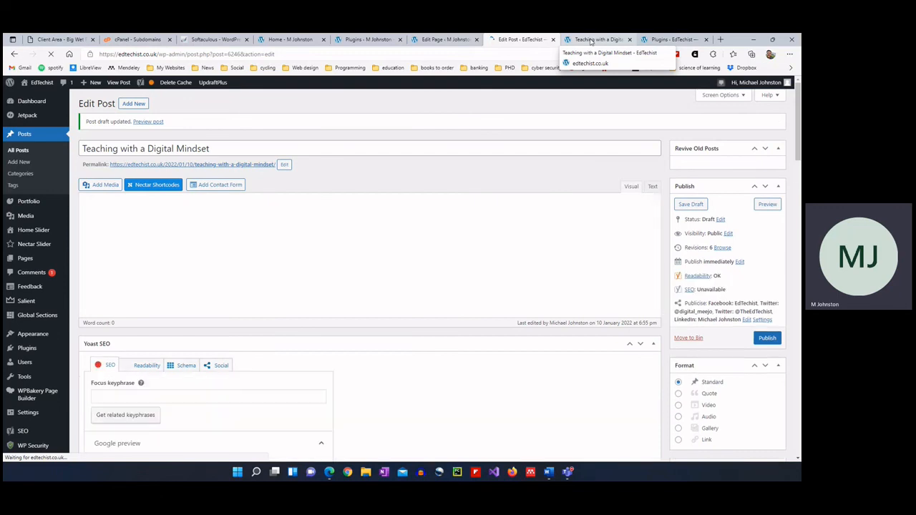
pyautogui.click(591, 39)
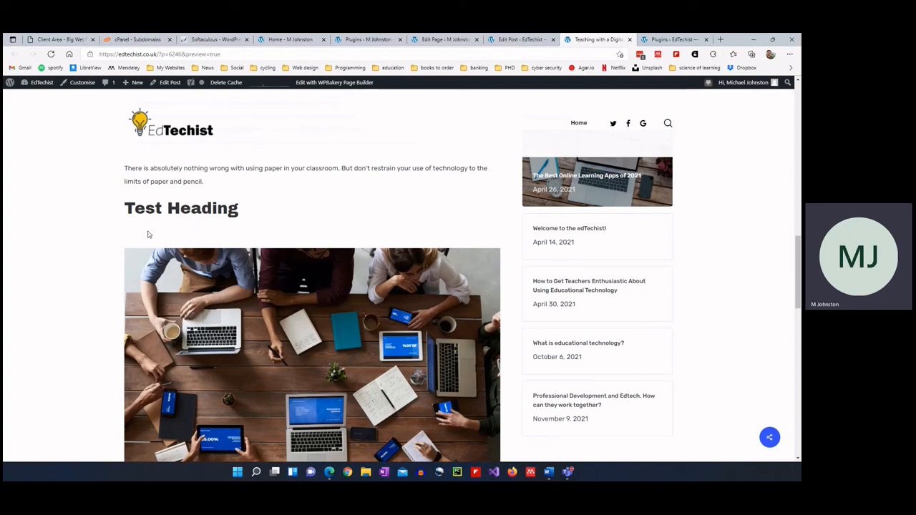
pyautogui.scroll(15, 255, 222)
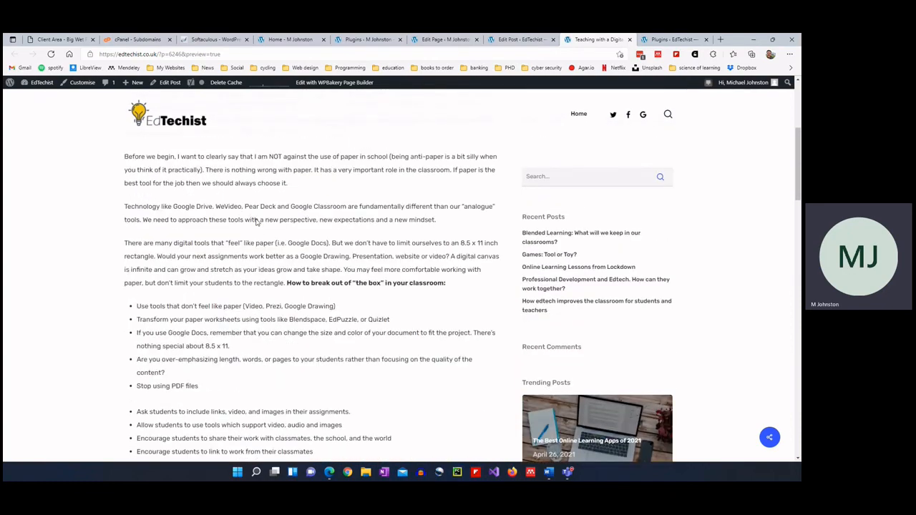
pyautogui.scroll(-15, 256, 223)
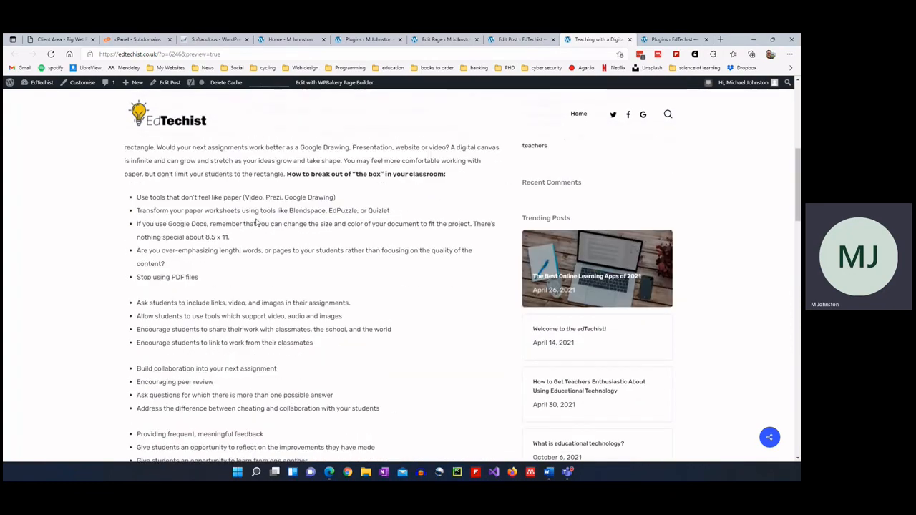
pyautogui.scroll(-1, 251, 227)
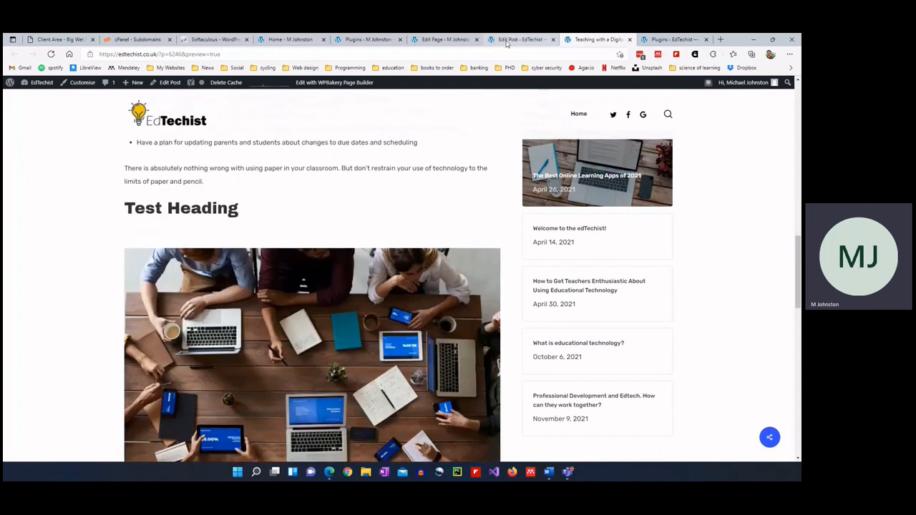
pyautogui.click(516, 40)
pyautogui.scroll(-10, 287, 227)
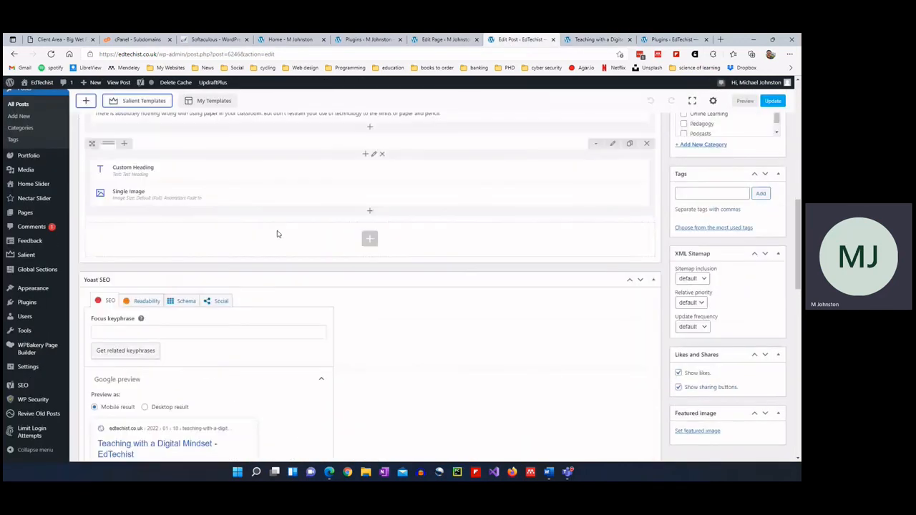
pyautogui.click(370, 221)
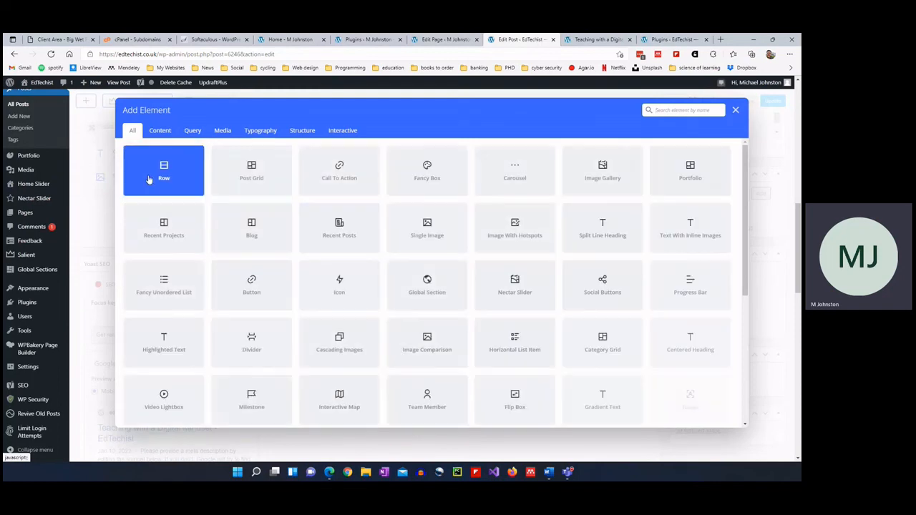
pyautogui.click(164, 175)
pyautogui.click(370, 238)
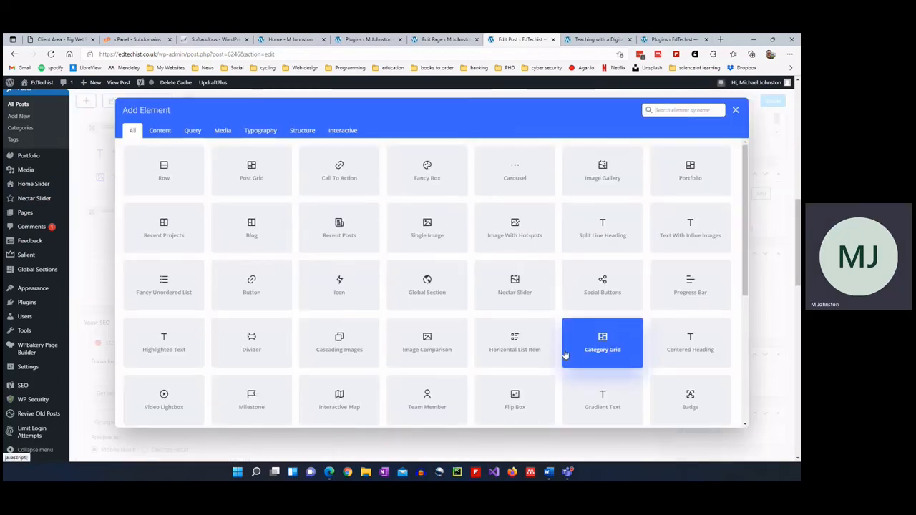
pyautogui.scroll(-1, 564, 355)
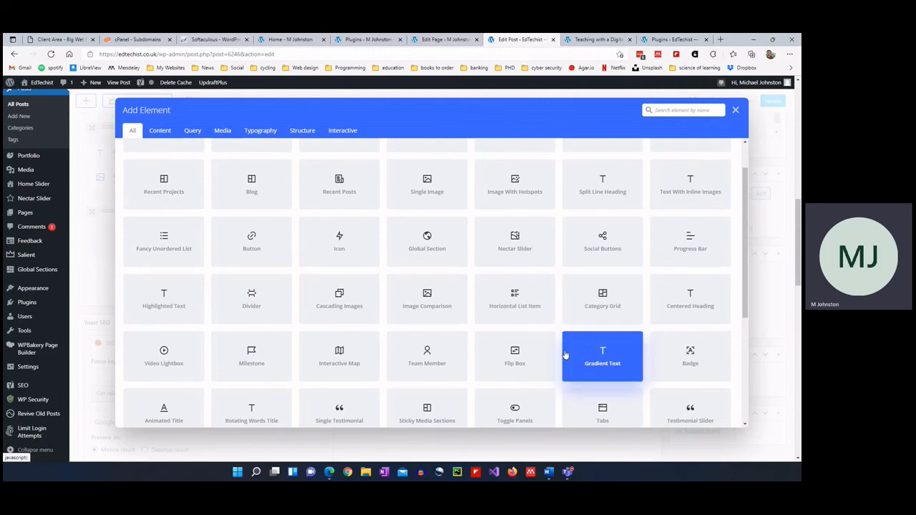
pyautogui.scroll(-1, 564, 355)
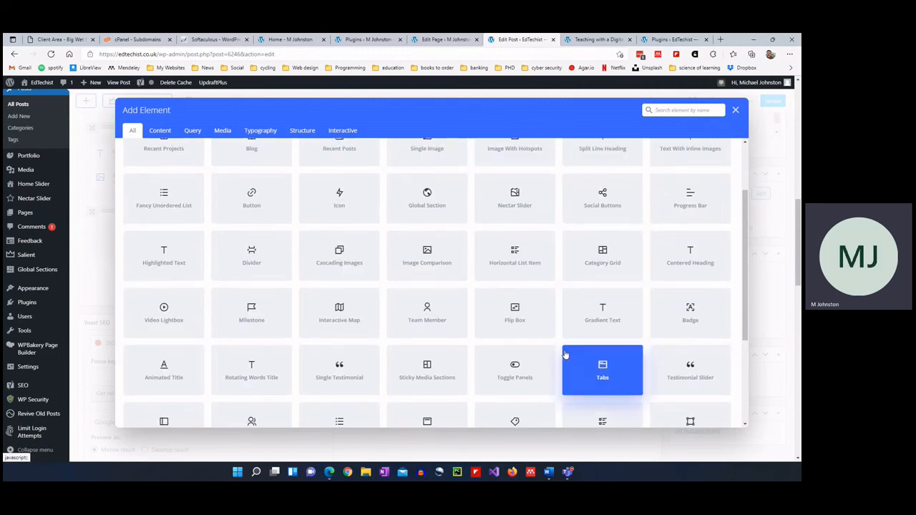
pyautogui.scroll(-1, 564, 354)
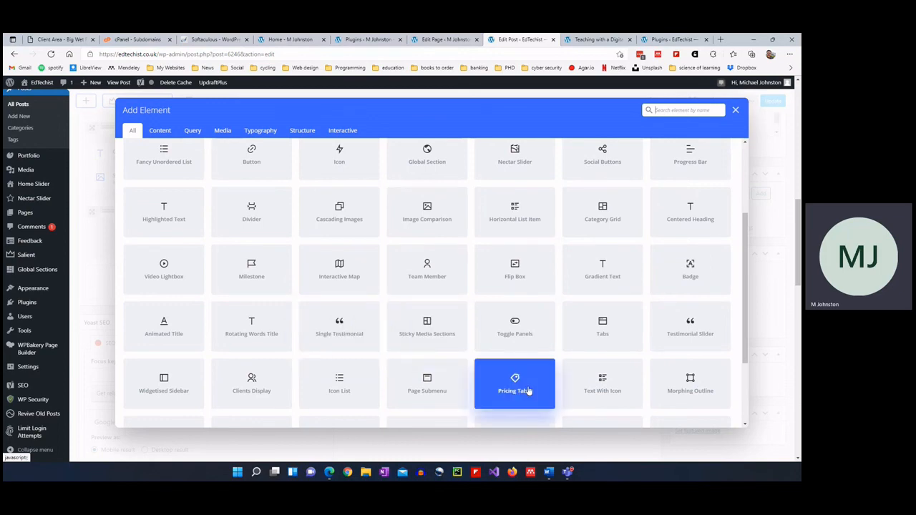
pyautogui.scroll(-1, 538, 385)
pyautogui.scroll(-1, 538, 385)
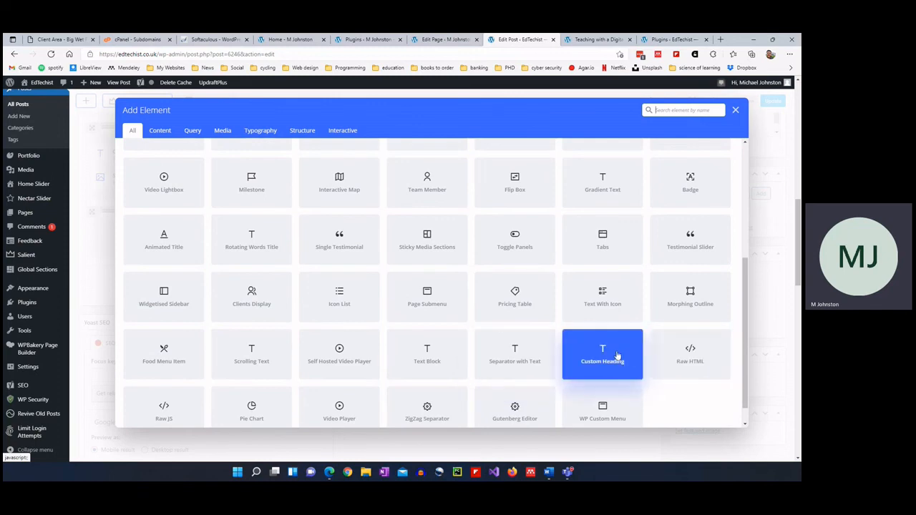
pyautogui.scroll(-1, 607, 356)
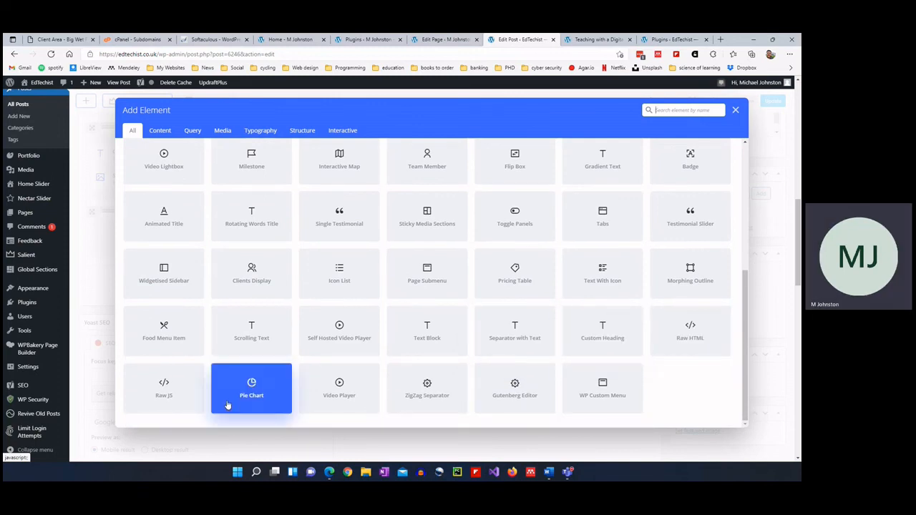
pyautogui.click(160, 130)
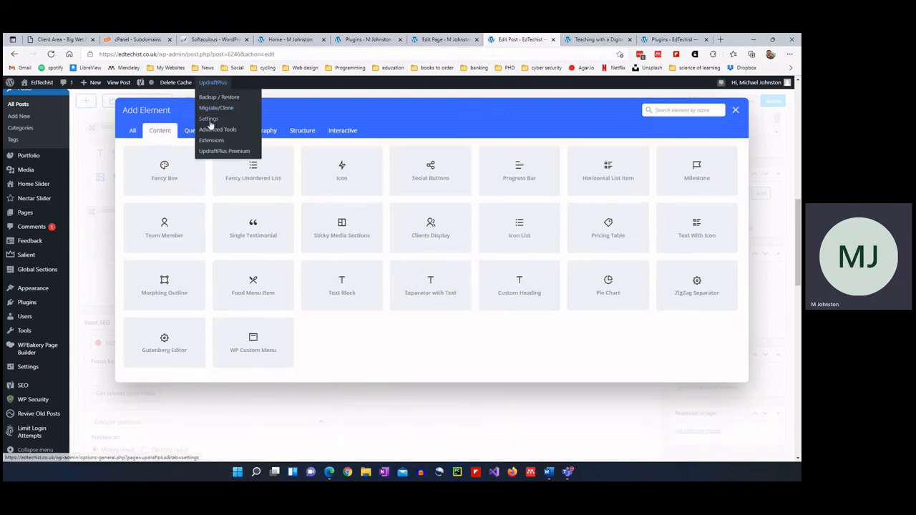
pyautogui.click(193, 130)
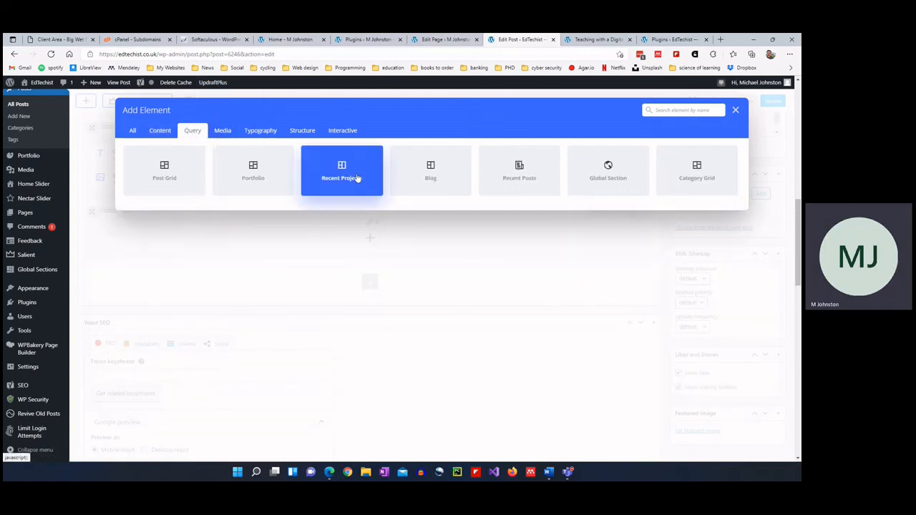
pyautogui.click(222, 131)
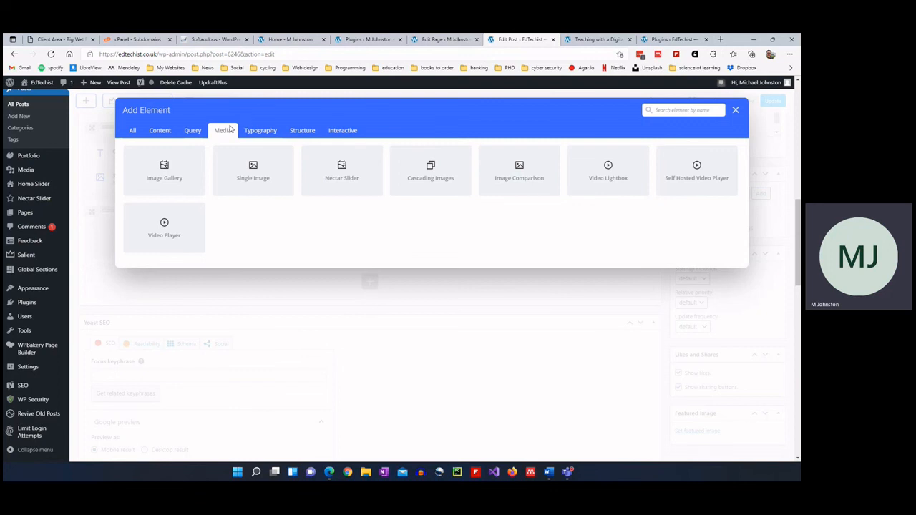
pyautogui.click(260, 130)
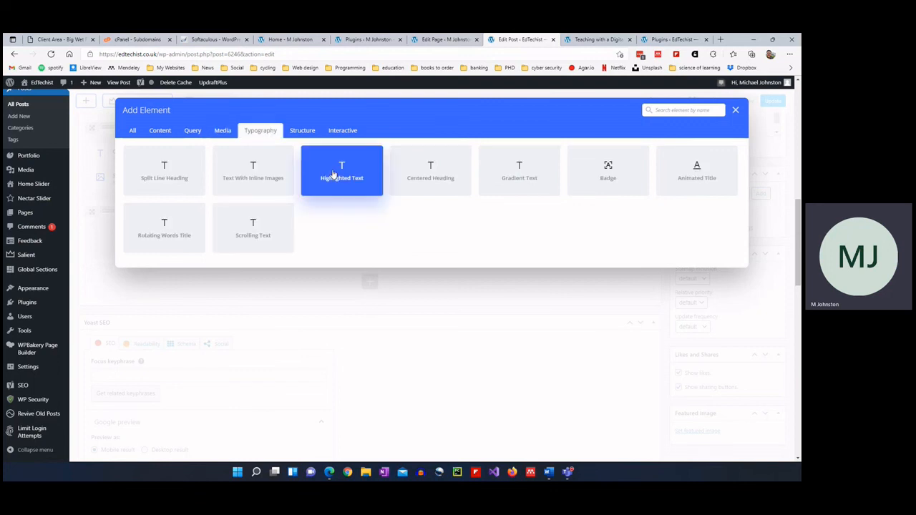
pyautogui.click(308, 130)
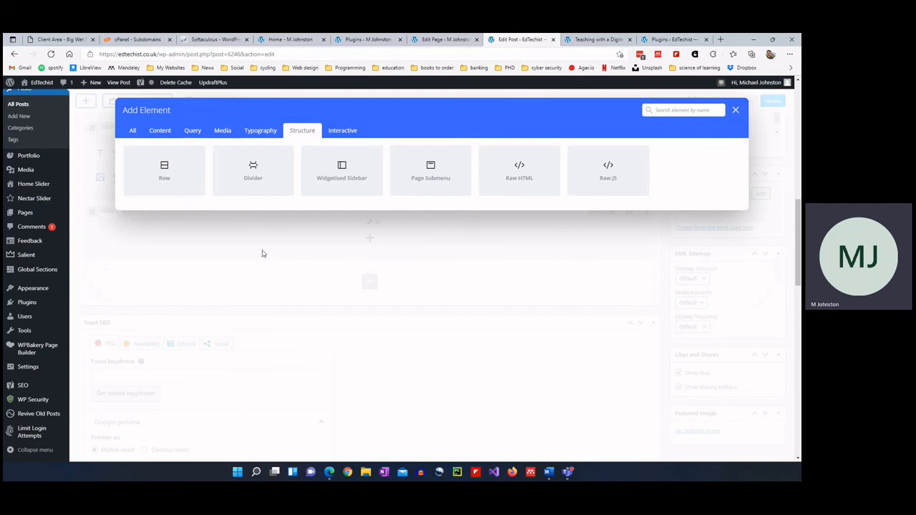
pyautogui.click(735, 110)
# Split the heading-and-image row into 1/2 + 1/2 columns with the Single Image on the right.
pyautogui.moveTo(118, 212); pyautogui.dragTo(113, 215)
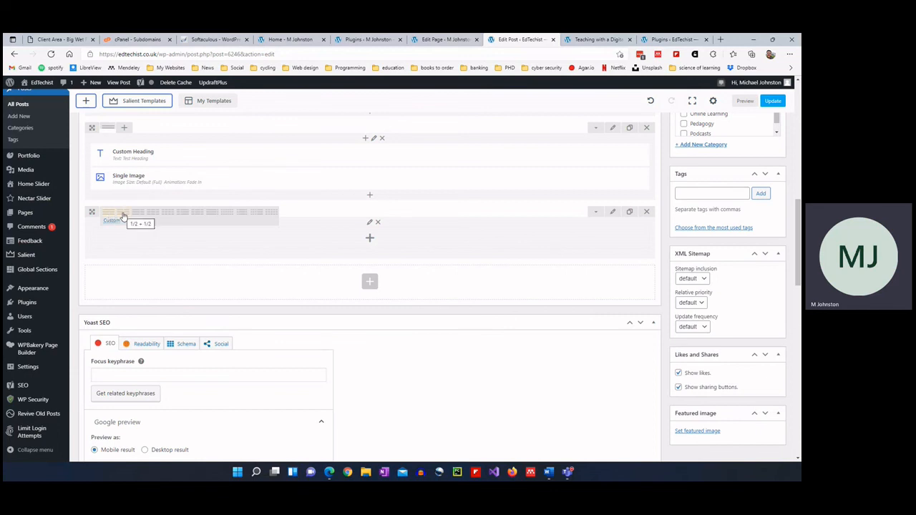
pyautogui.click(123, 217)
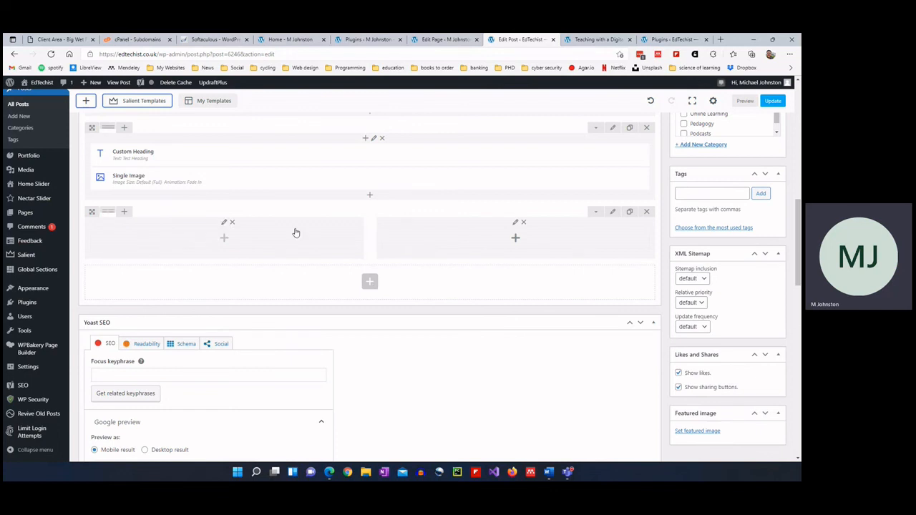
pyautogui.scroll(1, 343, 214)
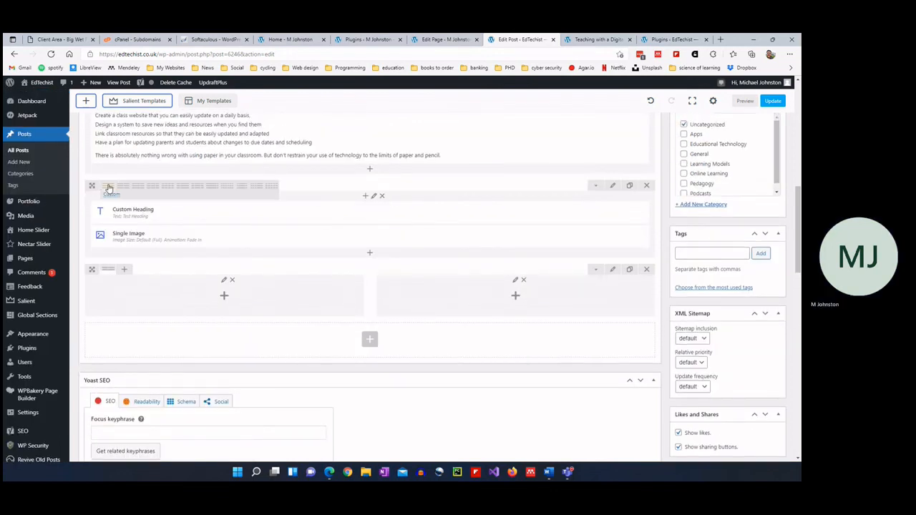
pyautogui.click(127, 188)
pyautogui.moveTo(179, 236); pyautogui.dragTo(474, 216)
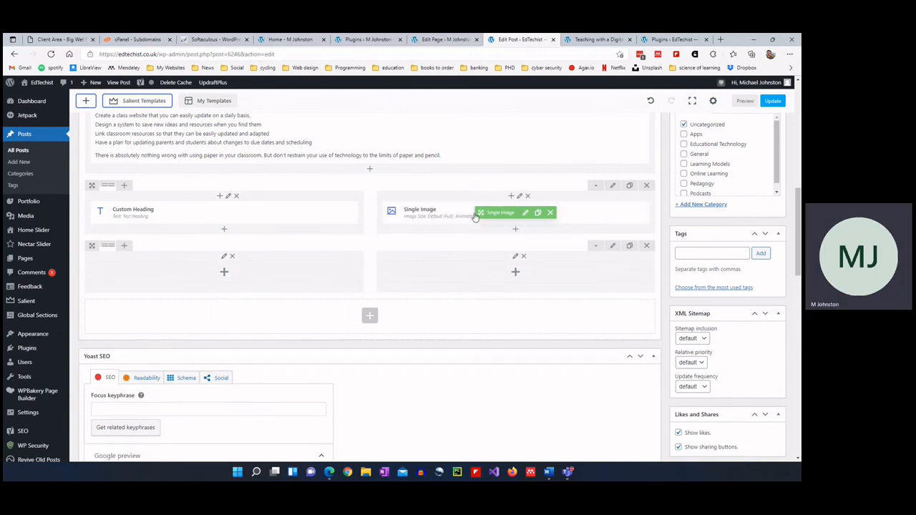
# Save the draft and check that the preview shows heading and image side by side.
pyautogui.scroll(10, 714, 166)
pyautogui.click(691, 214)
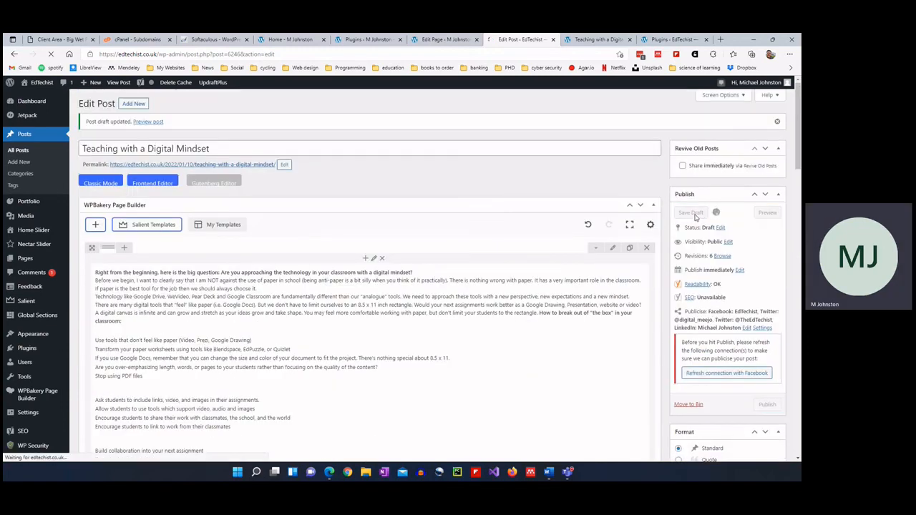
pyautogui.click(594, 39)
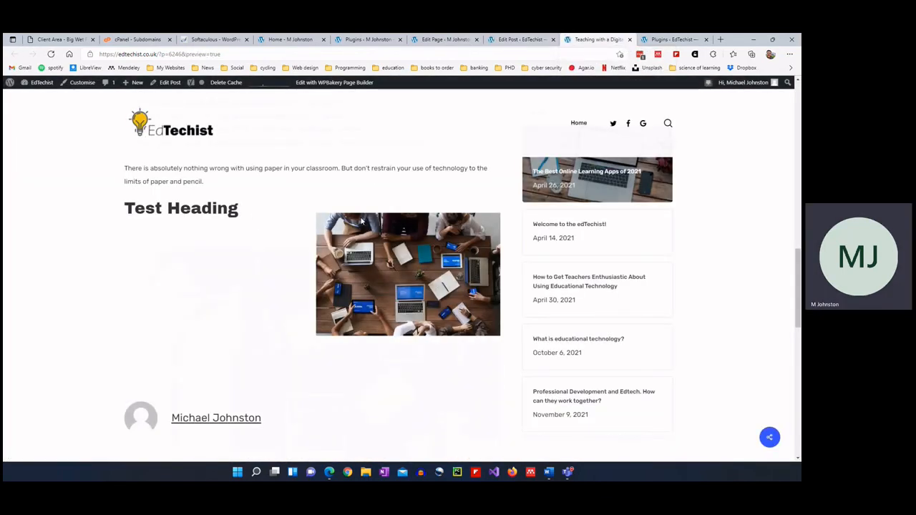
pyautogui.click(525, 43)
pyautogui.scroll(-10, 307, 286)
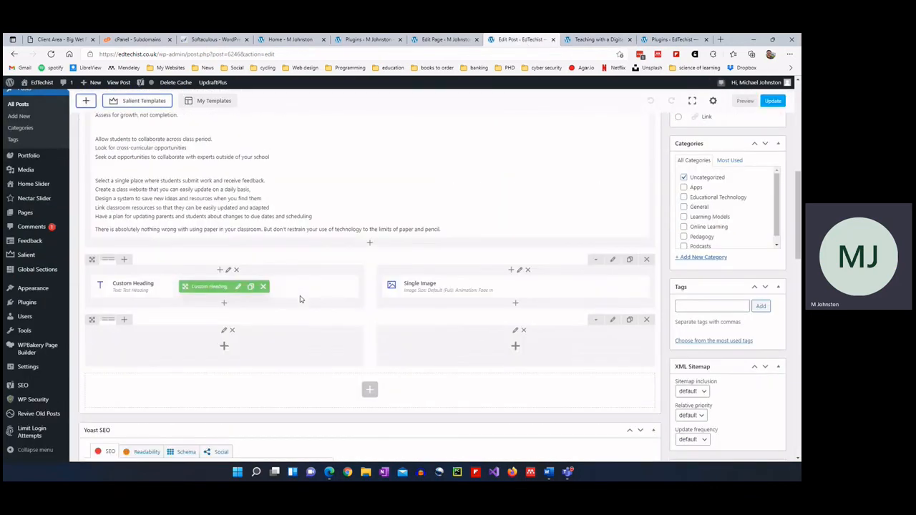
# Change the row layout to 2/3 + 1/3 with Test Heading left and the image right.
pyautogui.moveTo(109, 185)
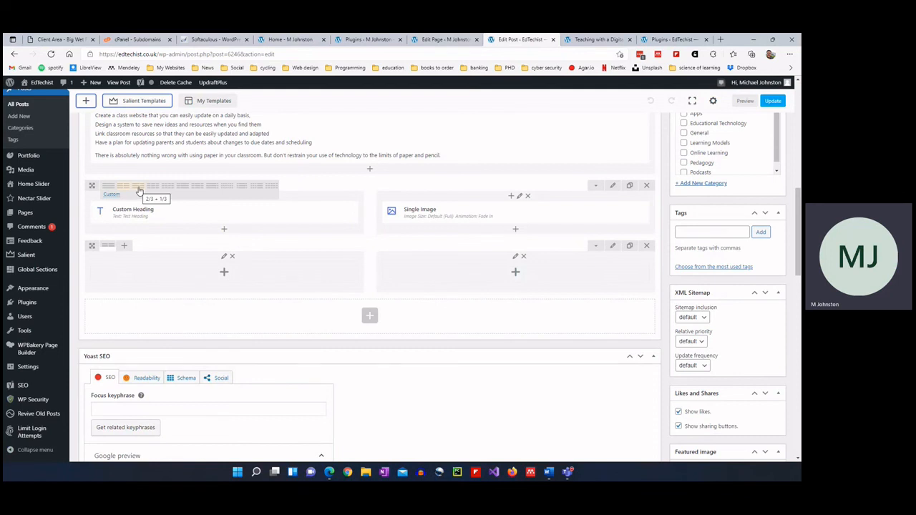
pyautogui.click(140, 189)
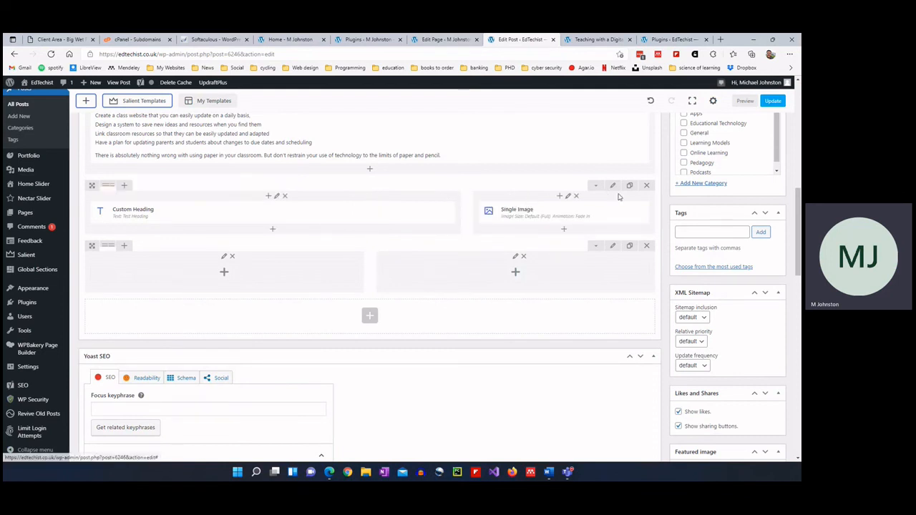
pyautogui.moveTo(169, 192); pyautogui.dragTo(429, 200)
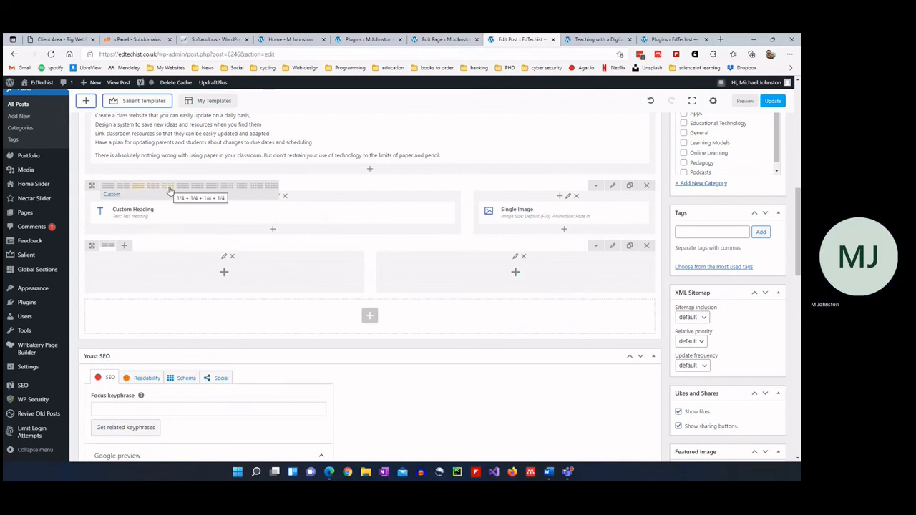
pyautogui.moveTo(501, 207)
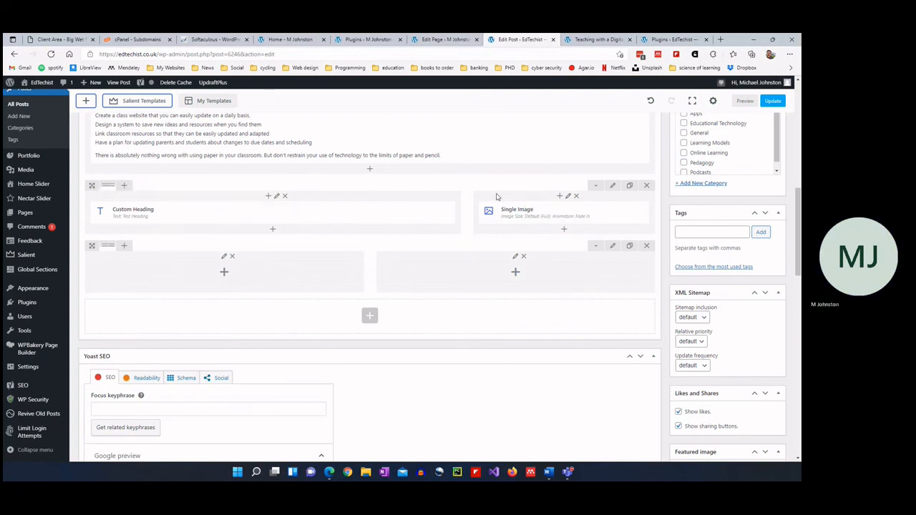
pyautogui.moveTo(501, 207); pyautogui.dragTo(118, 197)
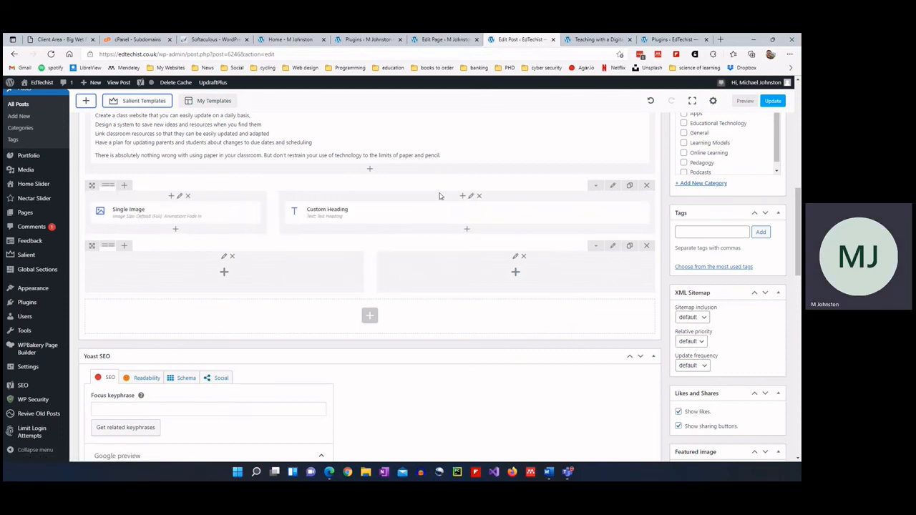
pyautogui.moveTo(135, 199); pyautogui.dragTo(527, 202)
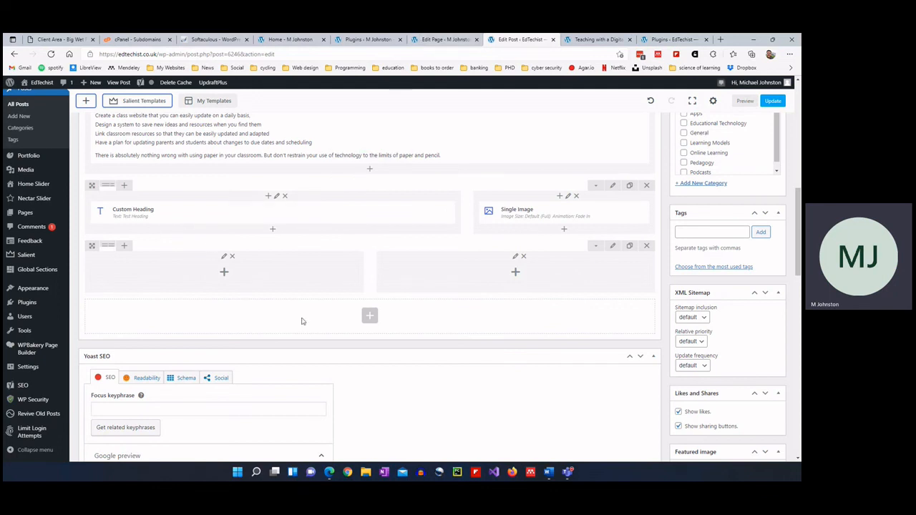
# Add a new empty full-width row at the bottom of the layout, leaving it without elements.
pyautogui.click(369, 318)
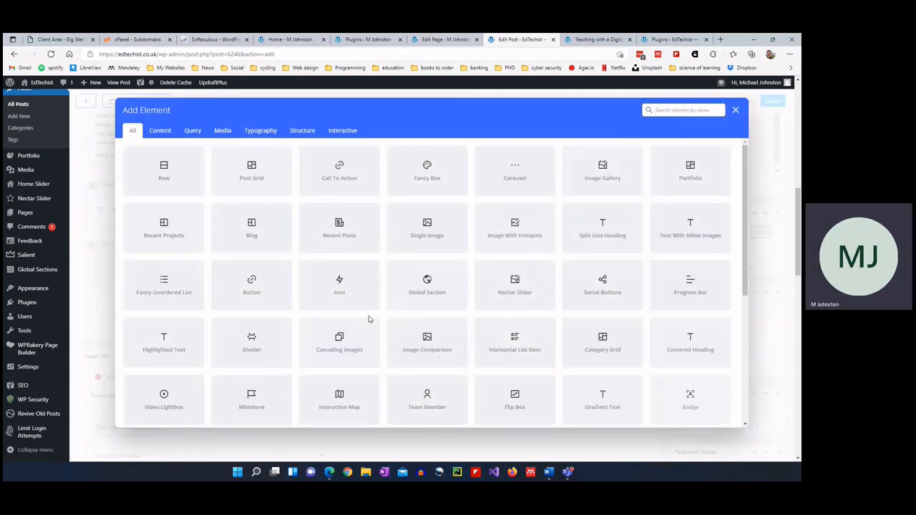
pyautogui.click(191, 167)
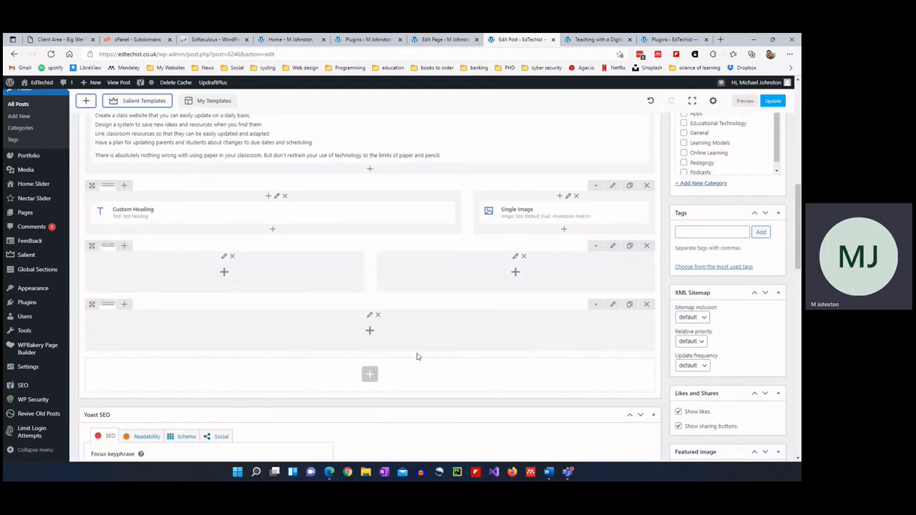
pyautogui.click(372, 330)
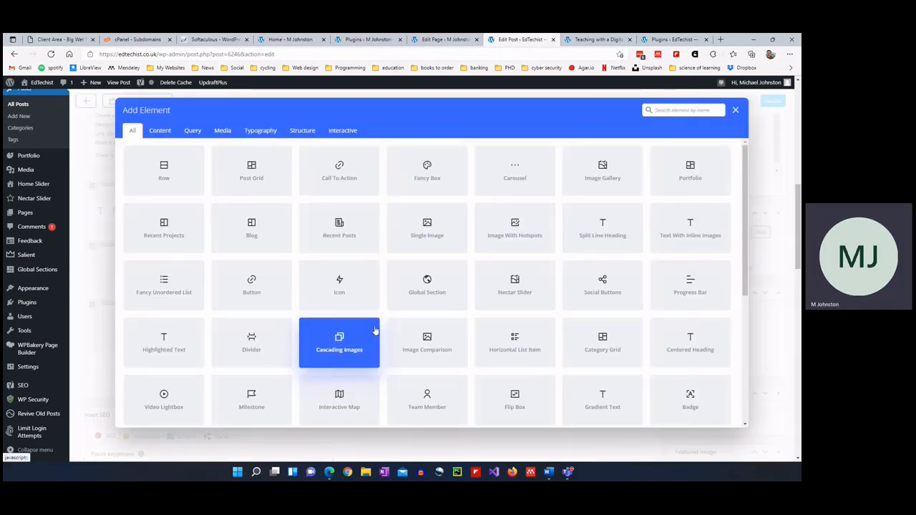
pyautogui.click(735, 110)
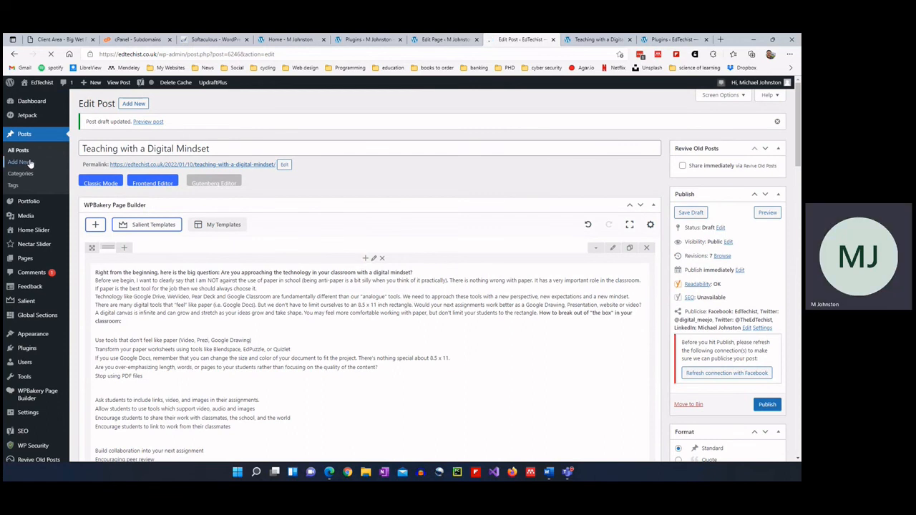
# Create a new post via Posts > Add New and switch it to the WPBakery Backend Editor.
pyautogui.click(30, 163)
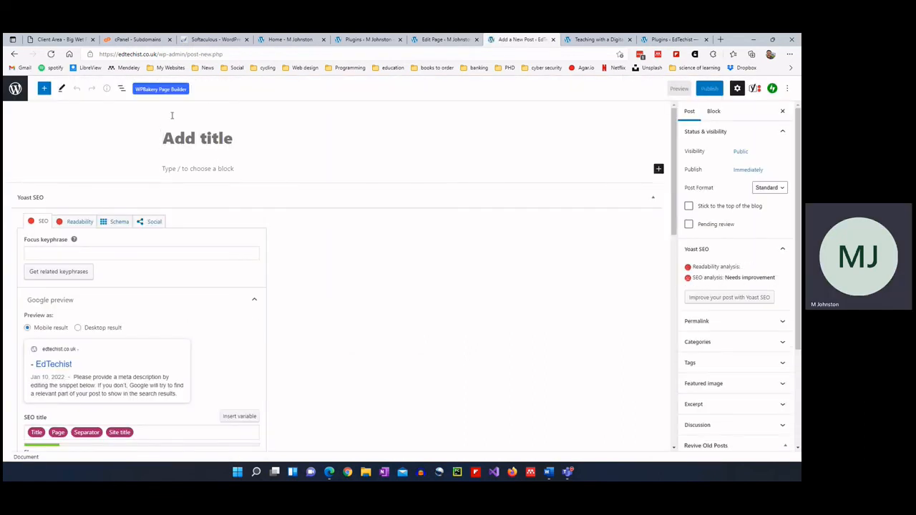
pyautogui.click(158, 90)
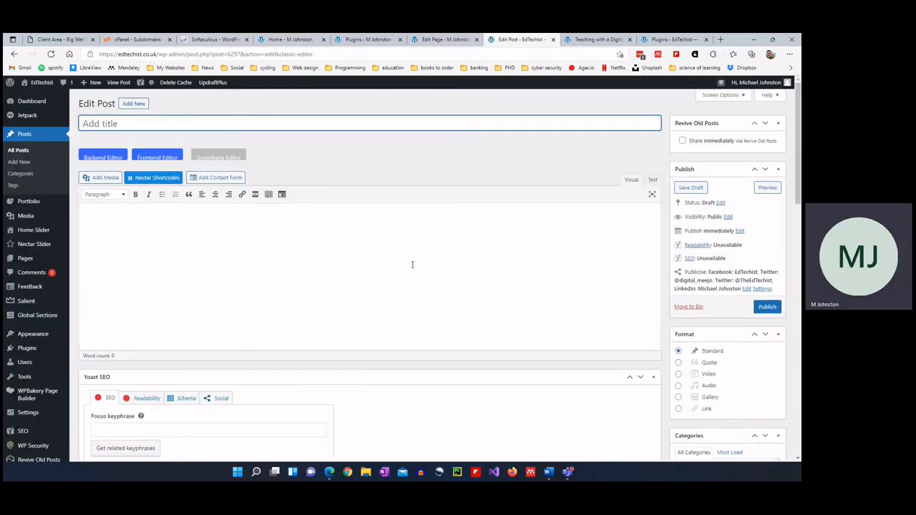
pyautogui.click(118, 157)
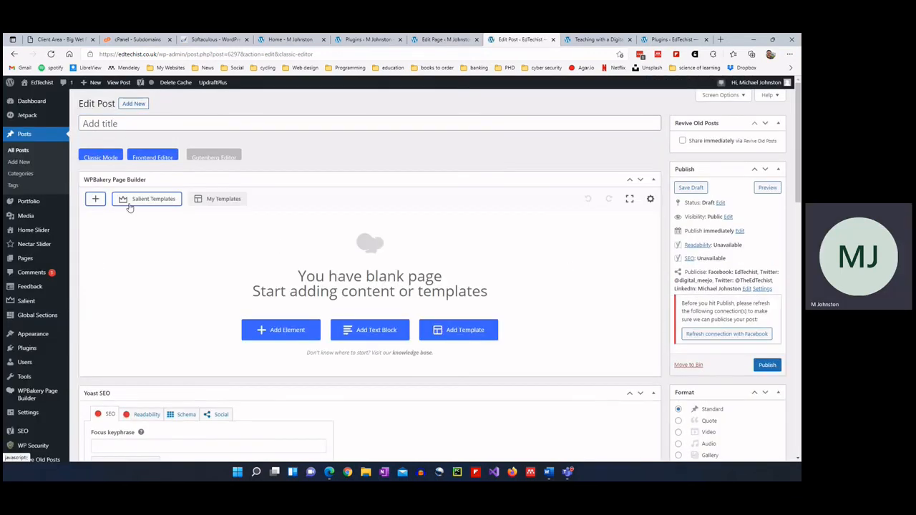
# Insert Blog Template 1 from the Templates panel and review its heading-and-text rows.
pyautogui.click(222, 198)
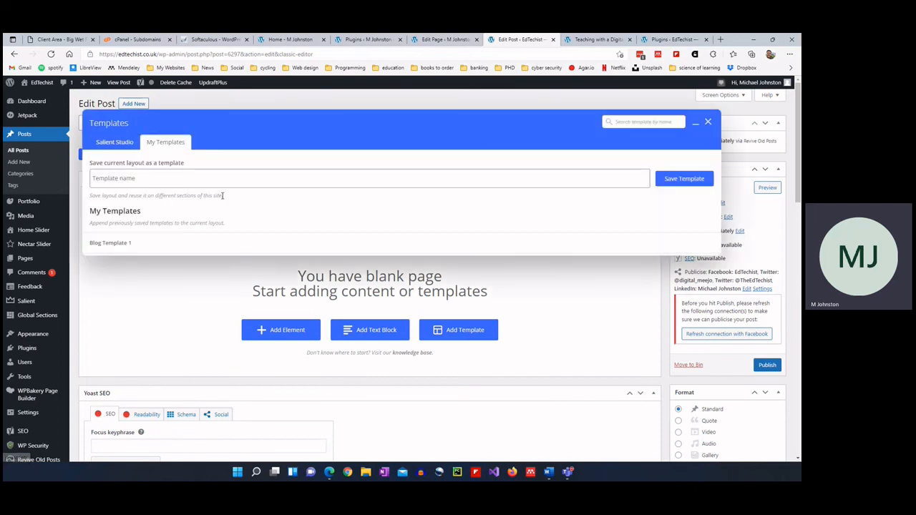
pyautogui.moveTo(243, 247)
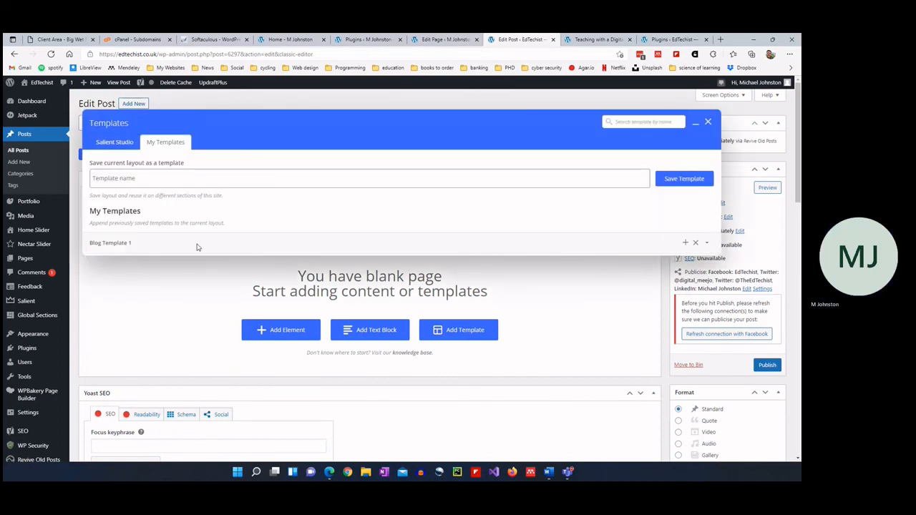
pyautogui.click(128, 243)
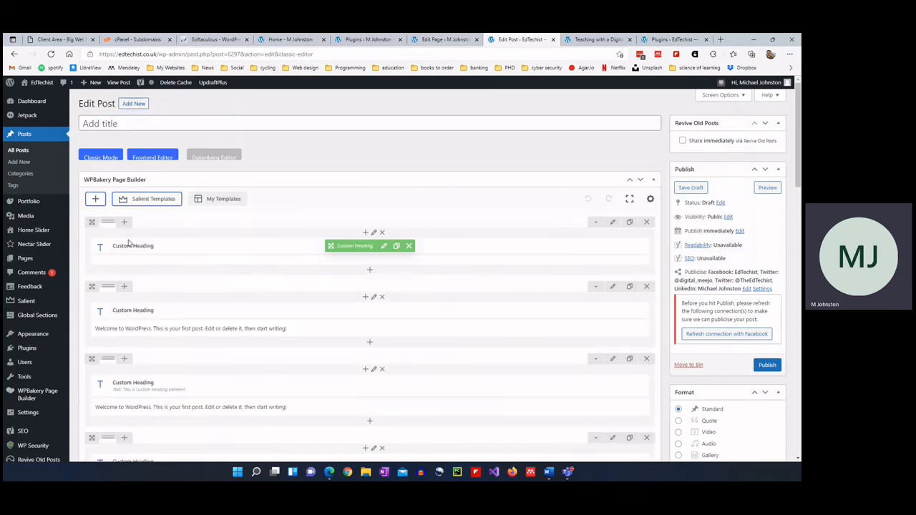
pyautogui.scroll(-1, 175, 250)
pyautogui.scroll(-3, 172, 243)
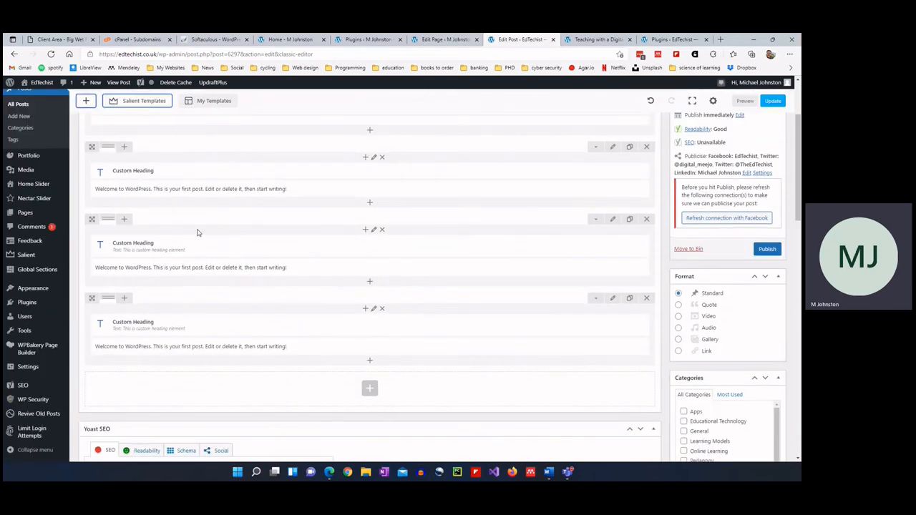
pyautogui.scroll(-1, 237, 308)
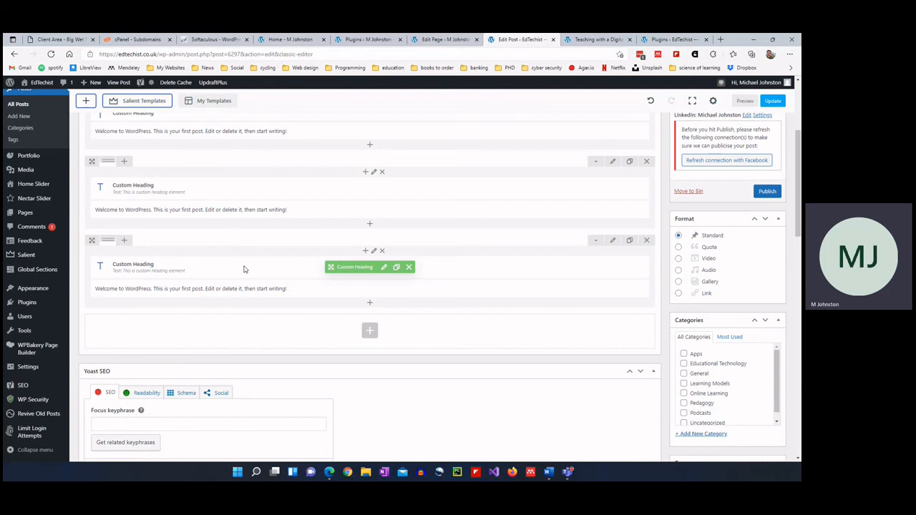
pyautogui.scroll(1, 244, 269)
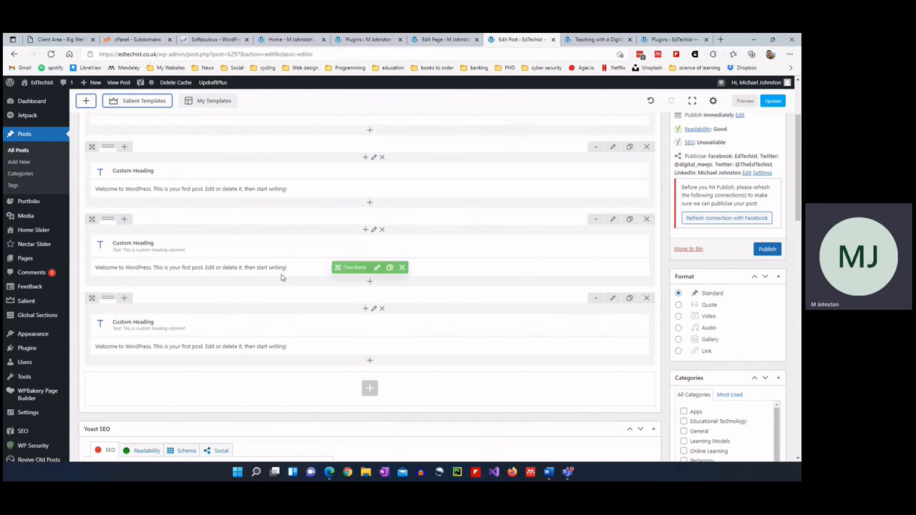
pyautogui.scroll(3, 282, 276)
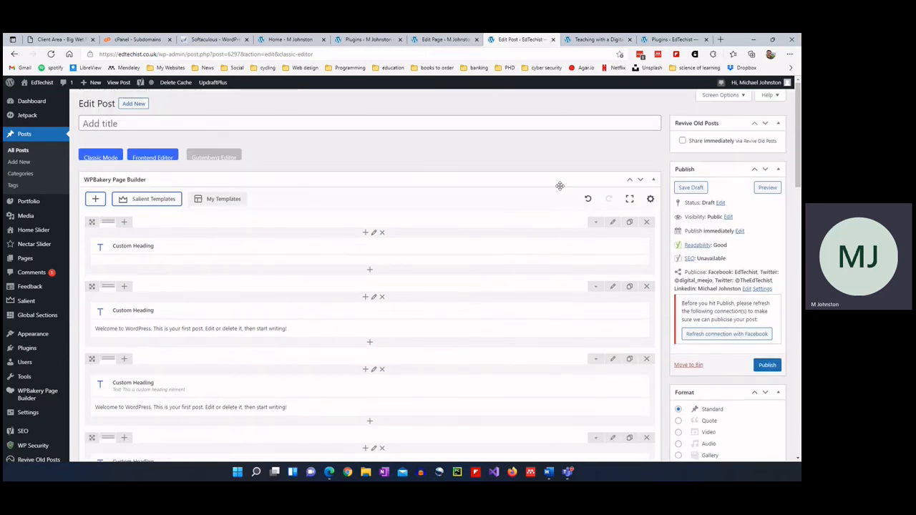
# Delete the three Blog Template 1 rows from the builder.
pyautogui.click(646, 222)
pyautogui.click(646, 222)
pyautogui.click(646, 222)
pyautogui.click(649, 223)
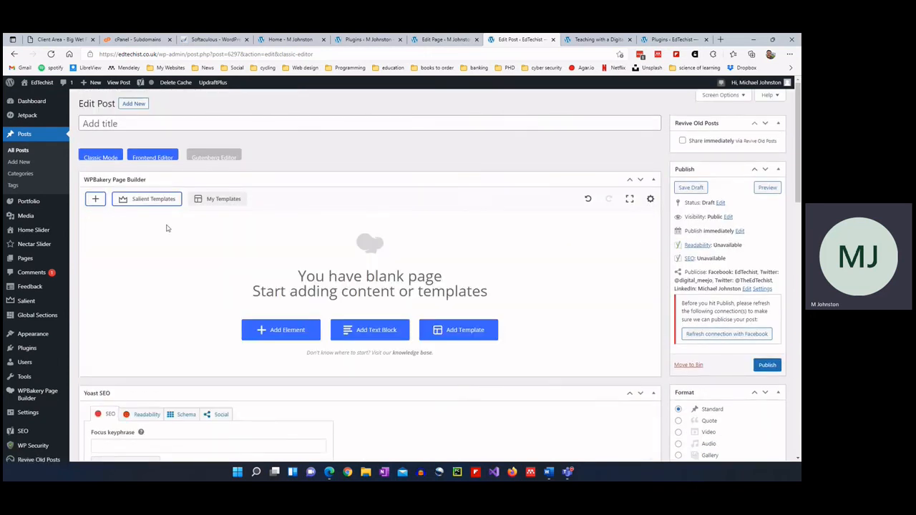
# Insert the About Salient template from Salient Templates and save the post as a draft.
pyautogui.click(145, 200)
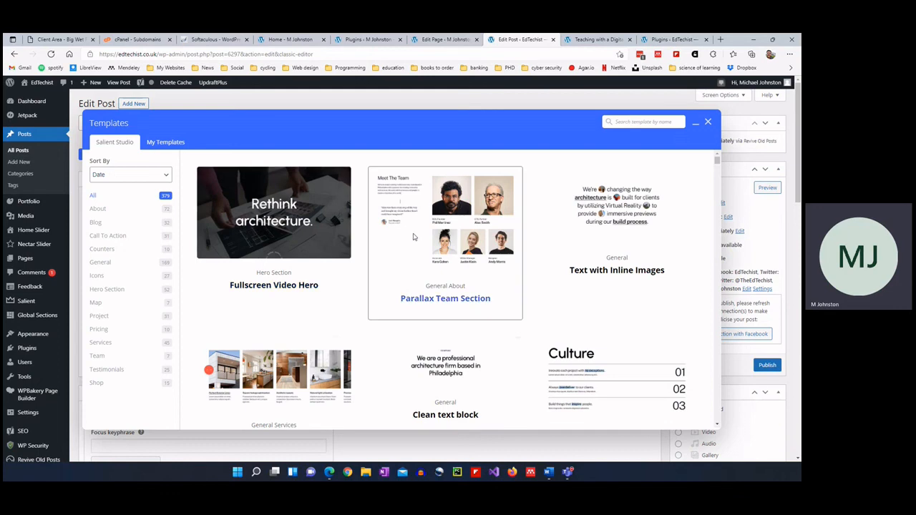
pyautogui.scroll(-2, 423, 281)
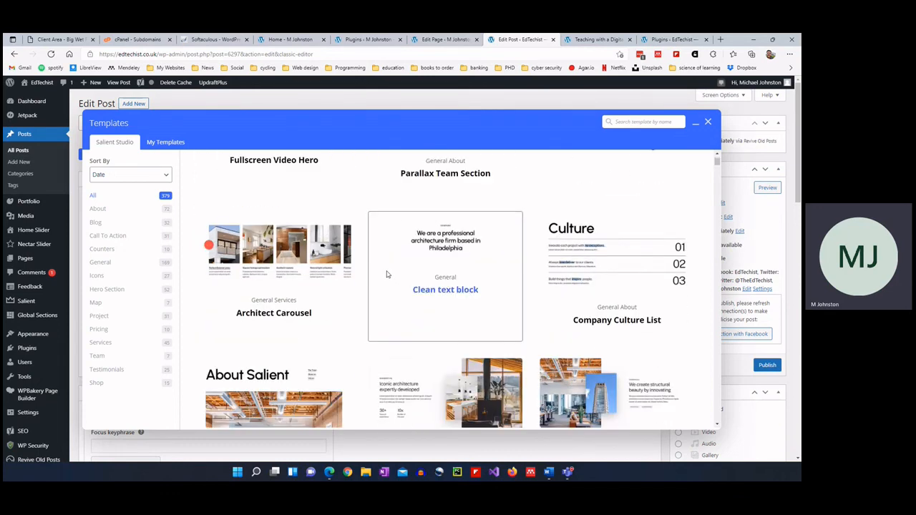
pyautogui.scroll(-2, 386, 274)
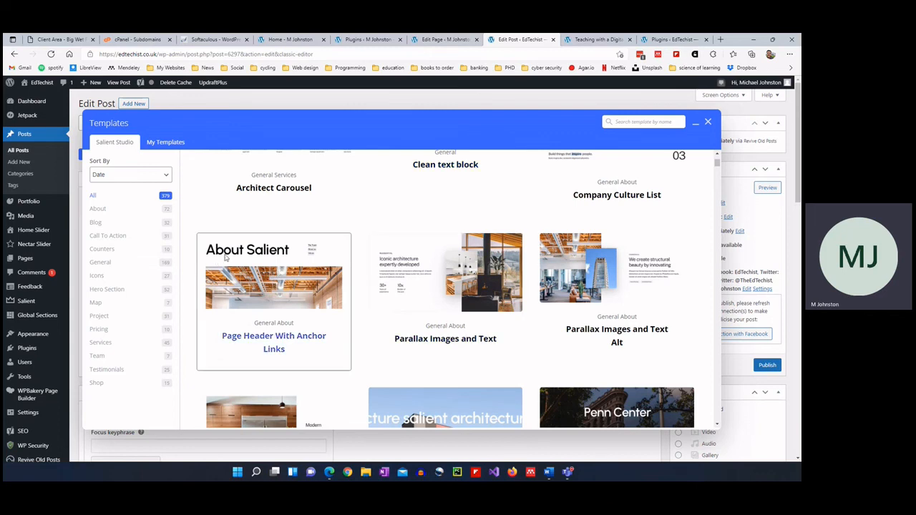
pyautogui.click(278, 338)
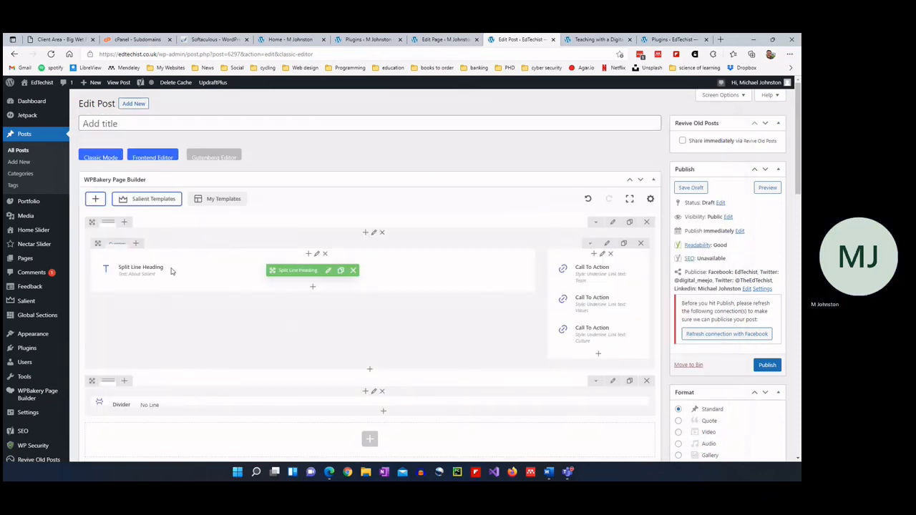
pyautogui.click(683, 188)
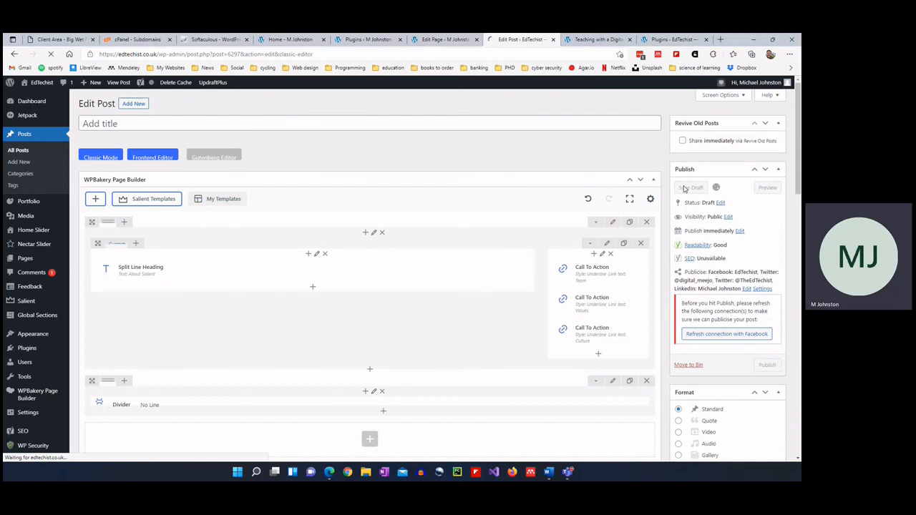
pyautogui.click(180, 148)
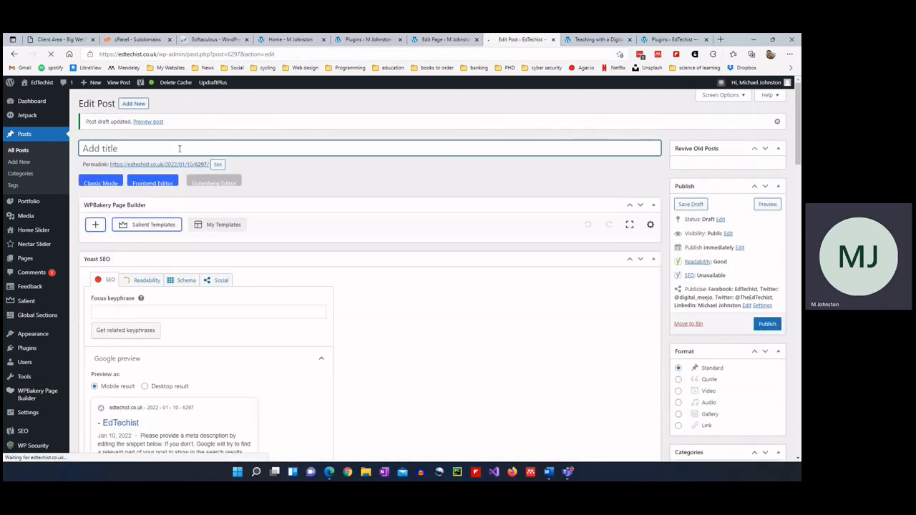
# Preview the saved draft and scroll through its large ABOUT SALIENT heading.
pyautogui.click(146, 122)
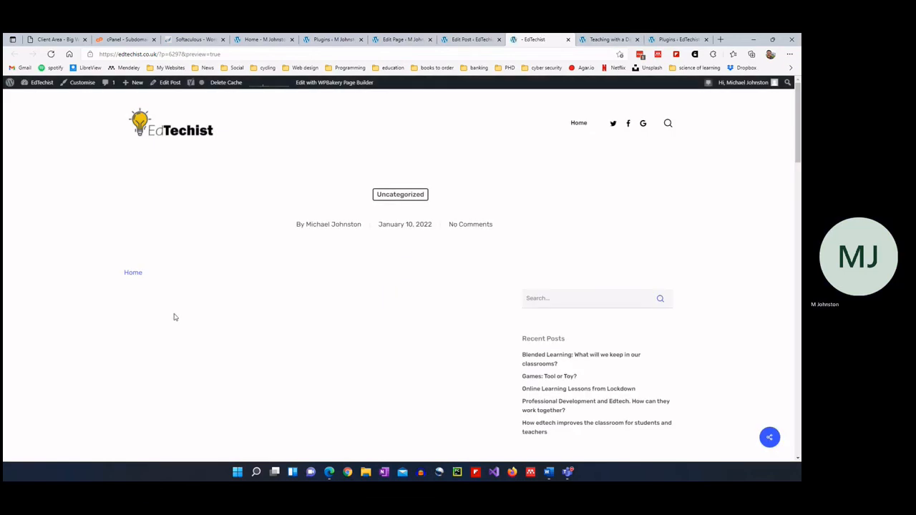
pyautogui.scroll(-5, 446, 208)
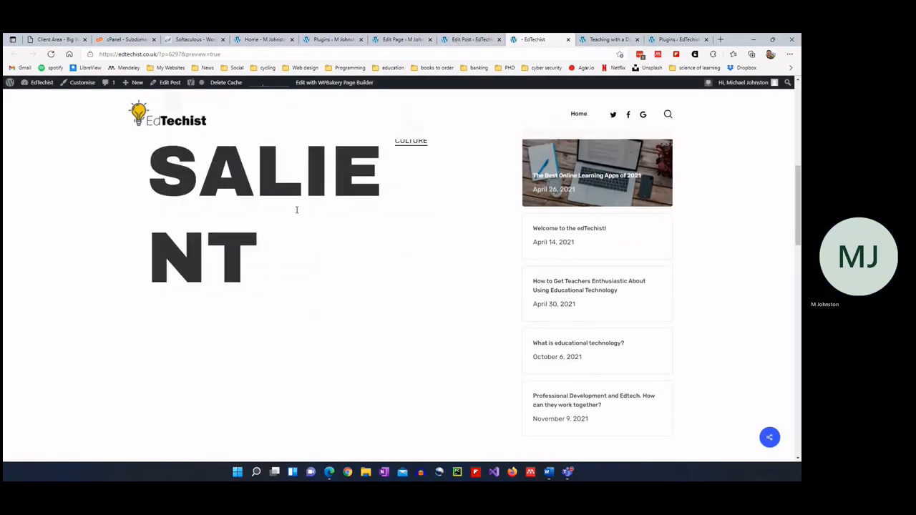
pyautogui.scroll(-3, 318, 201)
pyautogui.scroll(5, 319, 202)
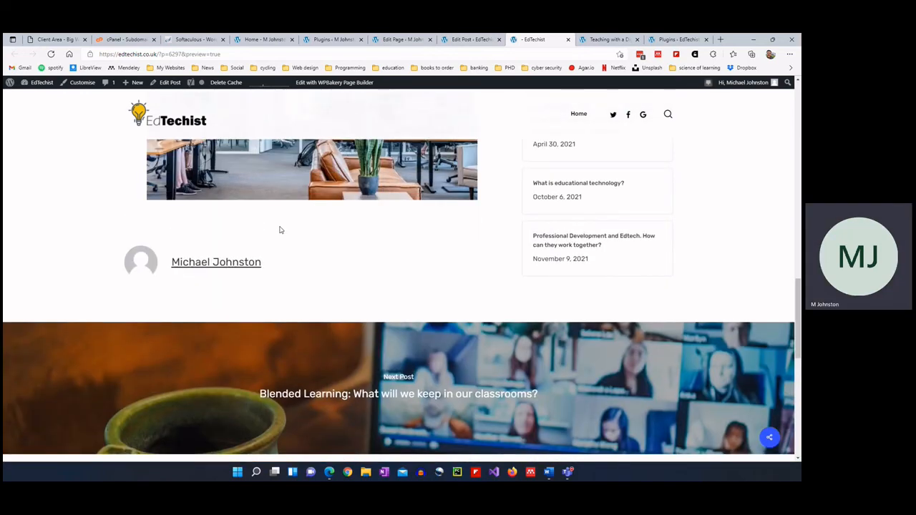
pyautogui.scroll(1, 342, 288)
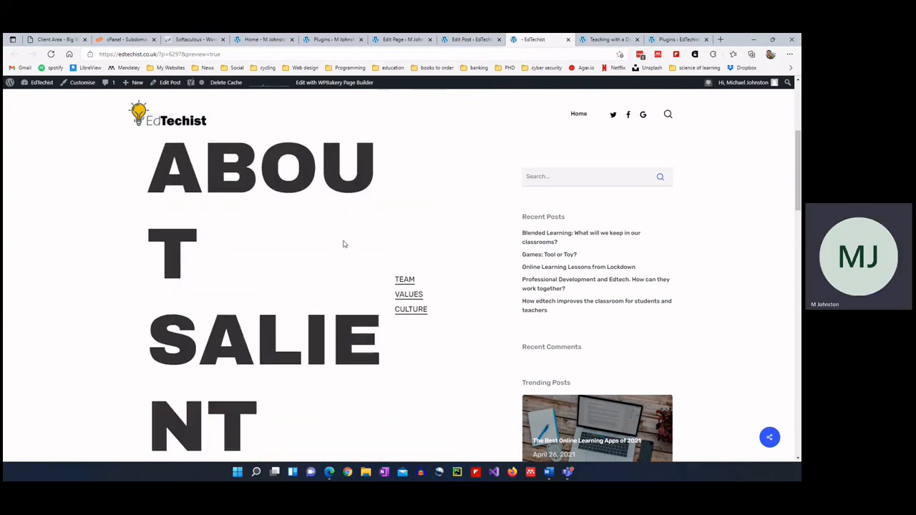
pyautogui.scroll(-1, 344, 243)
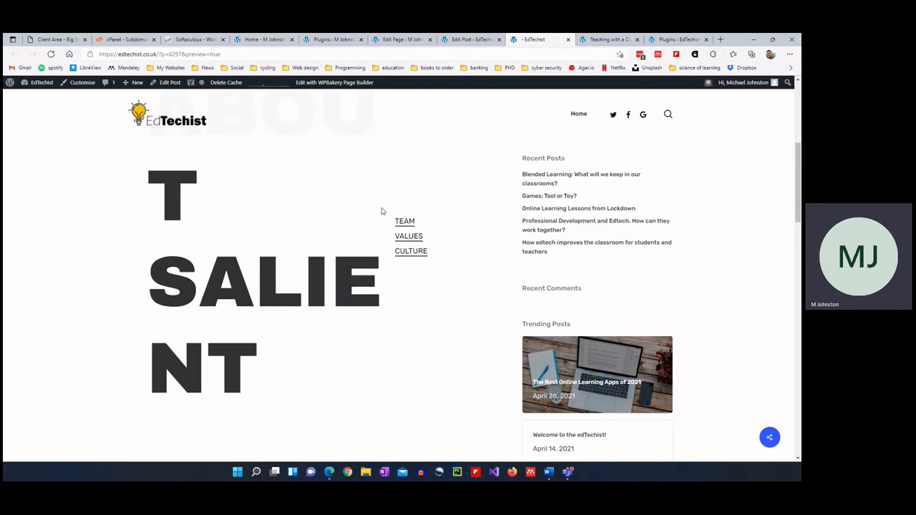
# Try the preview's TEAM link, then return to the Edit Post tab.
pyautogui.click(401, 225)
pyautogui.click(492, 40)
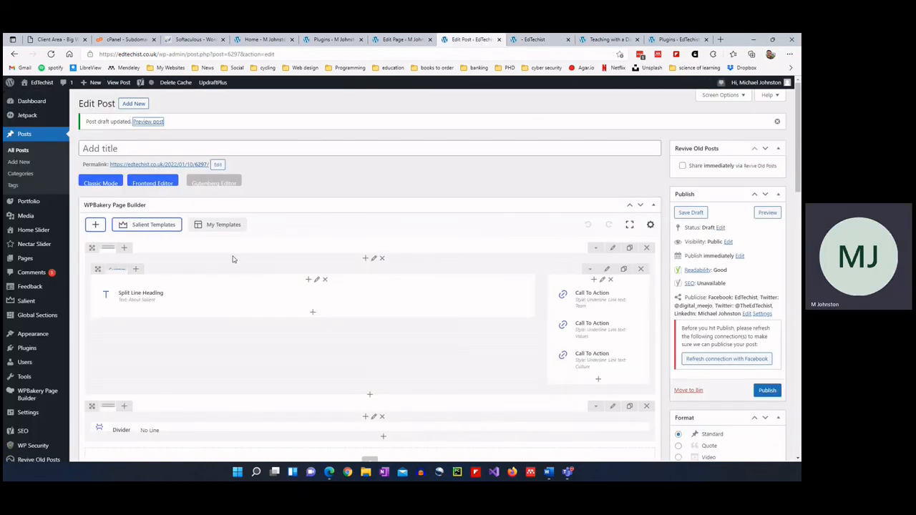
pyautogui.click(516, 42)
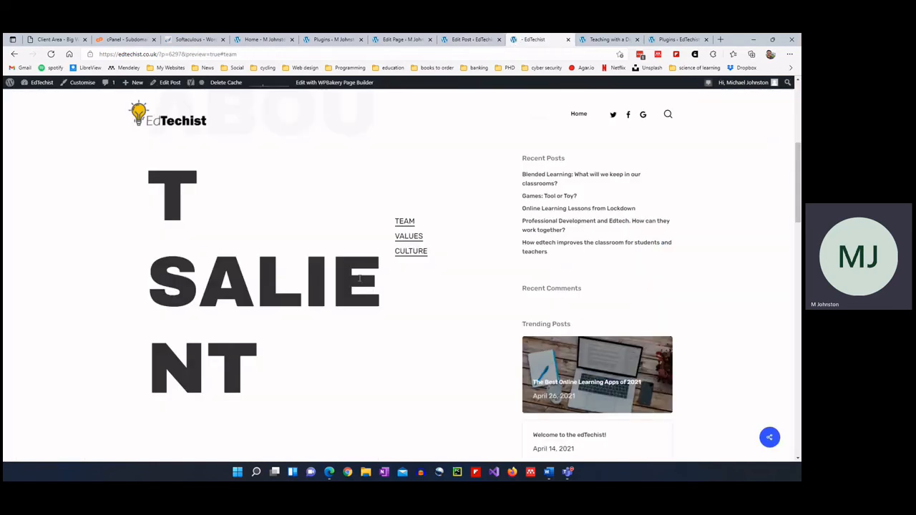
pyautogui.click(472, 44)
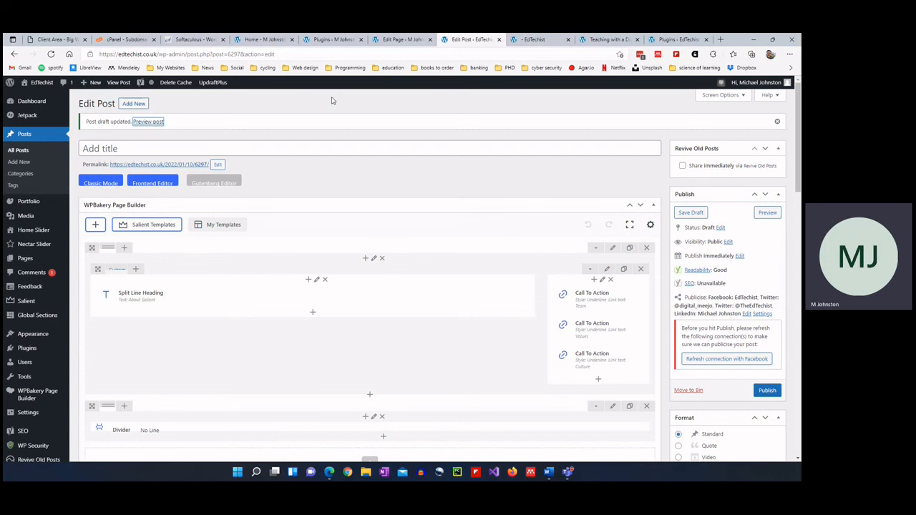
# Look over the second site's homepage and its Installed Plugins list.
pyautogui.click(333, 40)
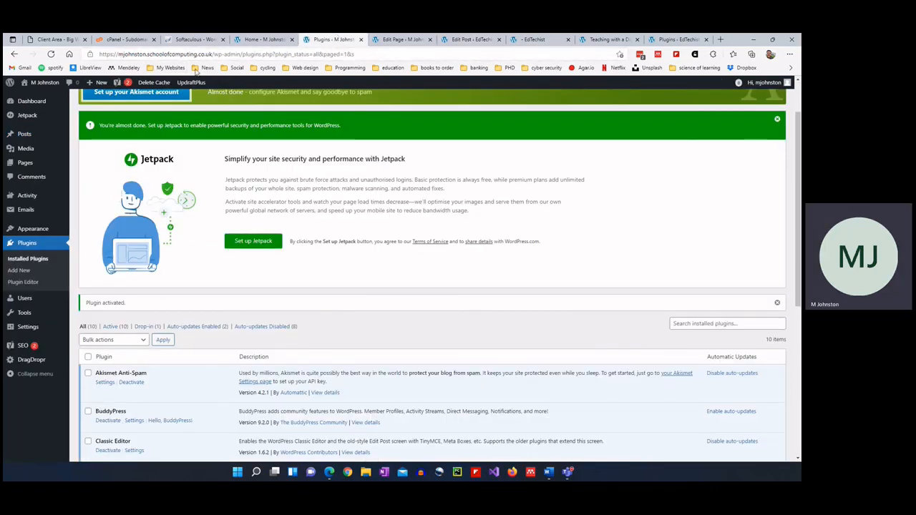
pyautogui.click(261, 40)
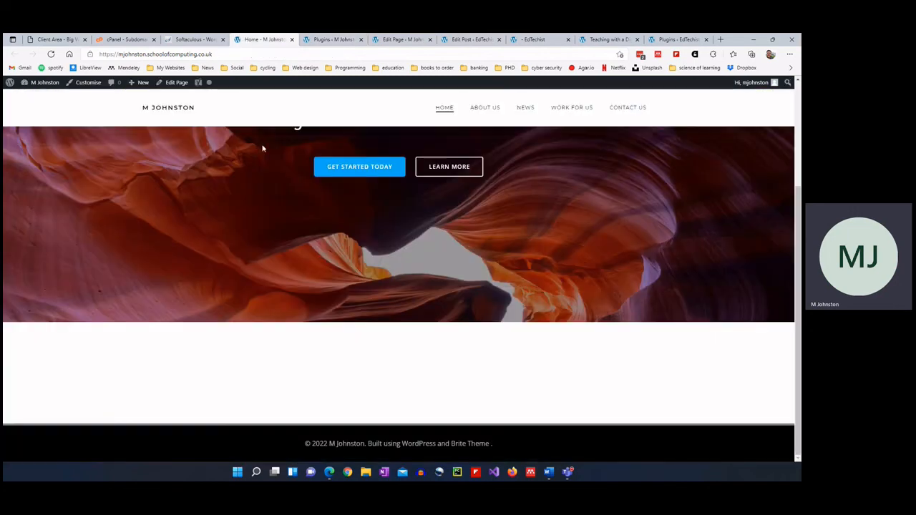
pyautogui.click(335, 40)
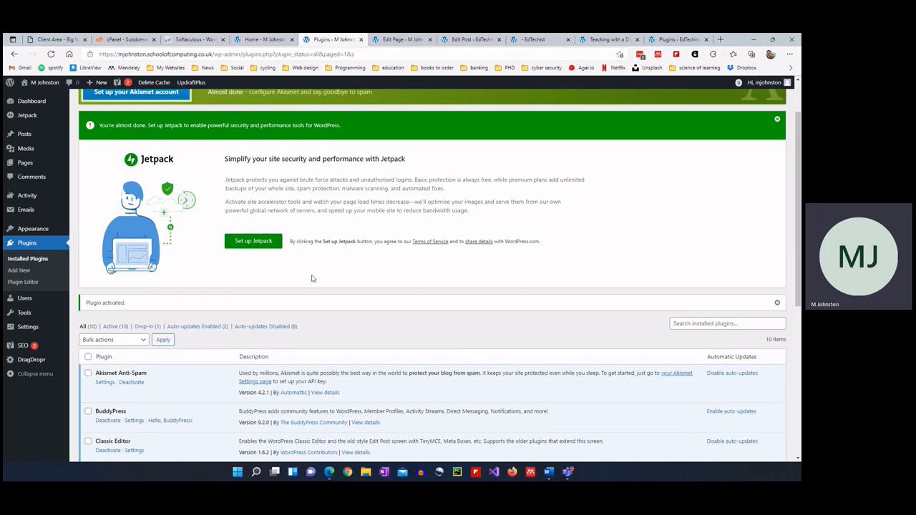
pyautogui.click(403, 41)
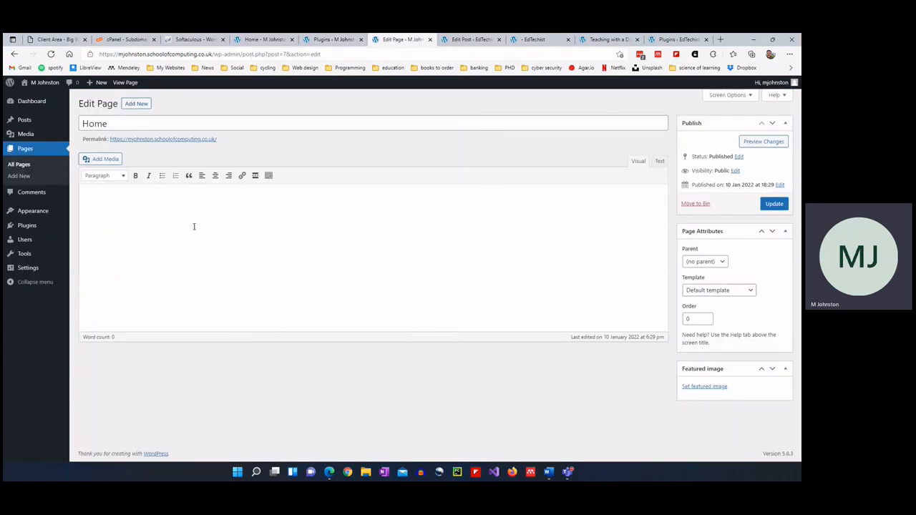
pyautogui.click(309, 40)
pyautogui.scroll(-2, 182, 356)
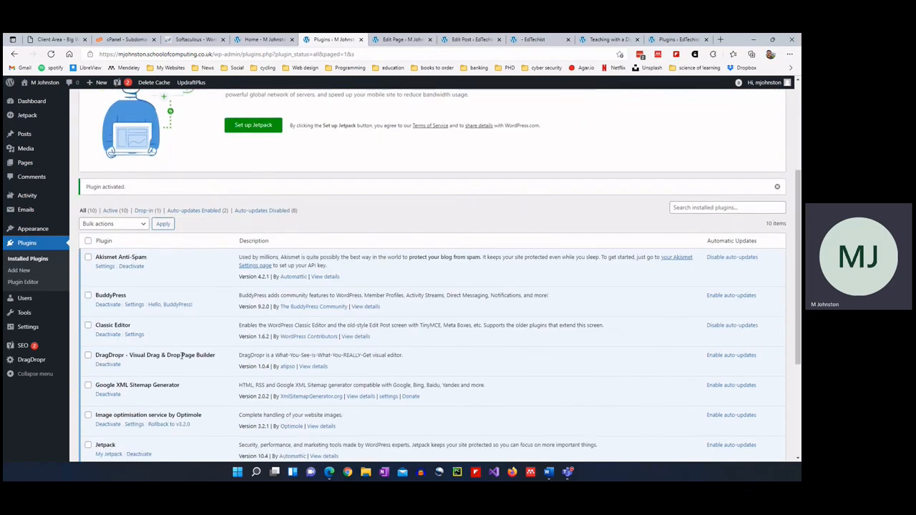
pyautogui.scroll(-2, 184, 306)
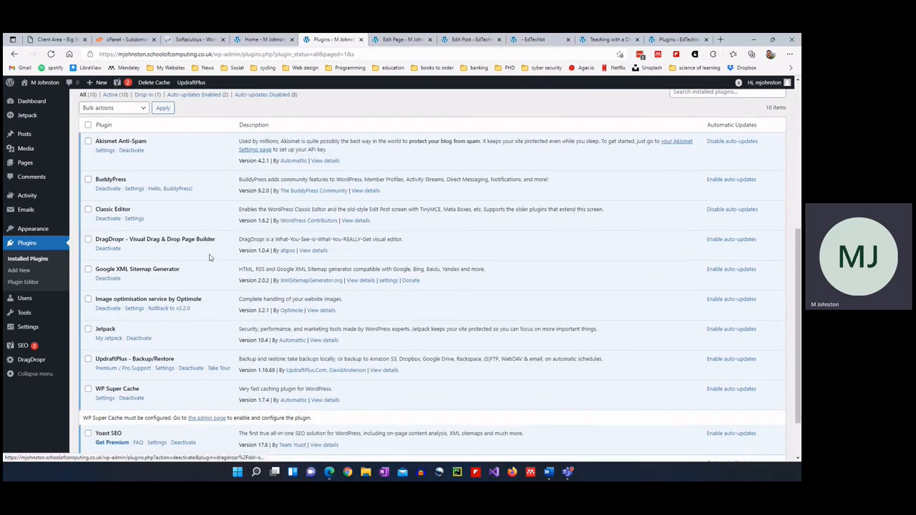
# Reload the Home page editor, visit the DragDropr settings, and go back to the editor.
pyautogui.click(412, 40)
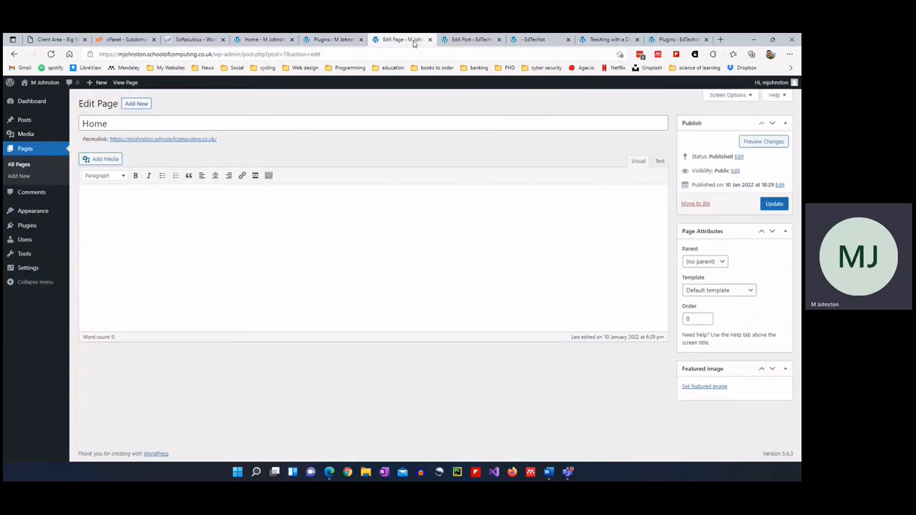
pyautogui.press('F5')
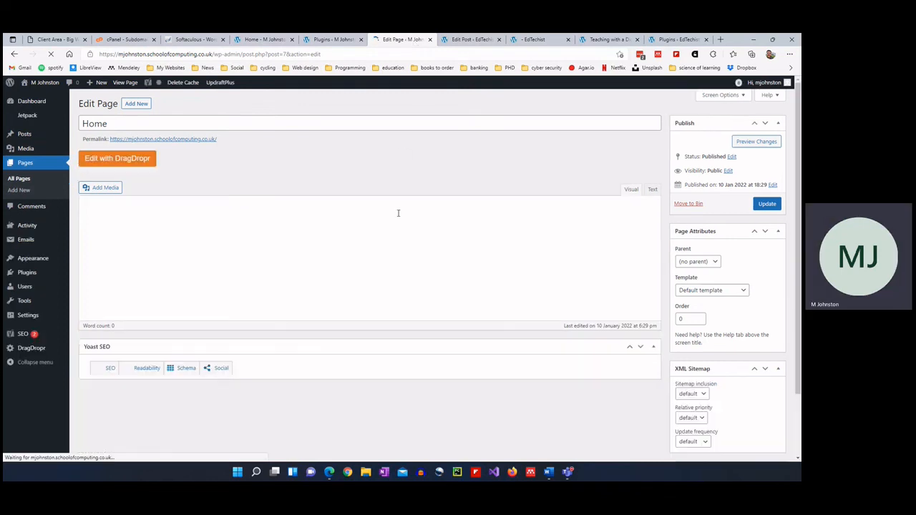
pyautogui.click(117, 158)
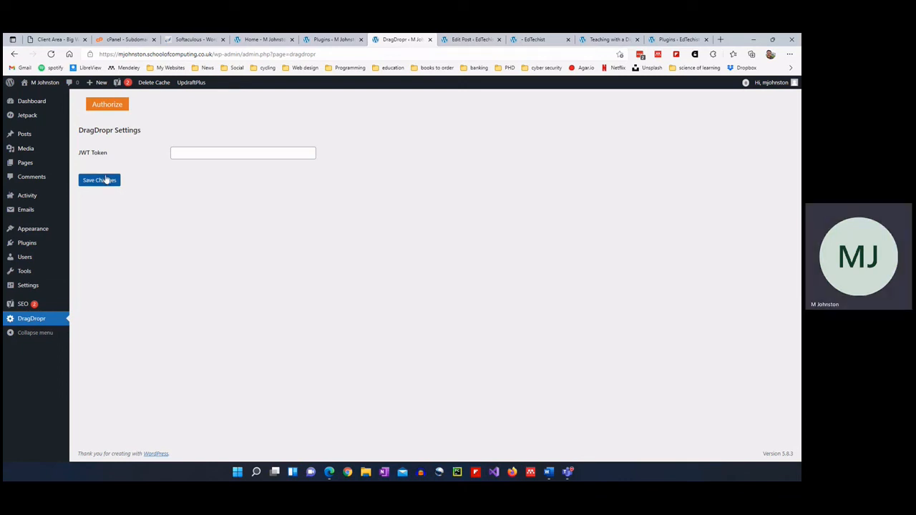
pyautogui.click(14, 54)
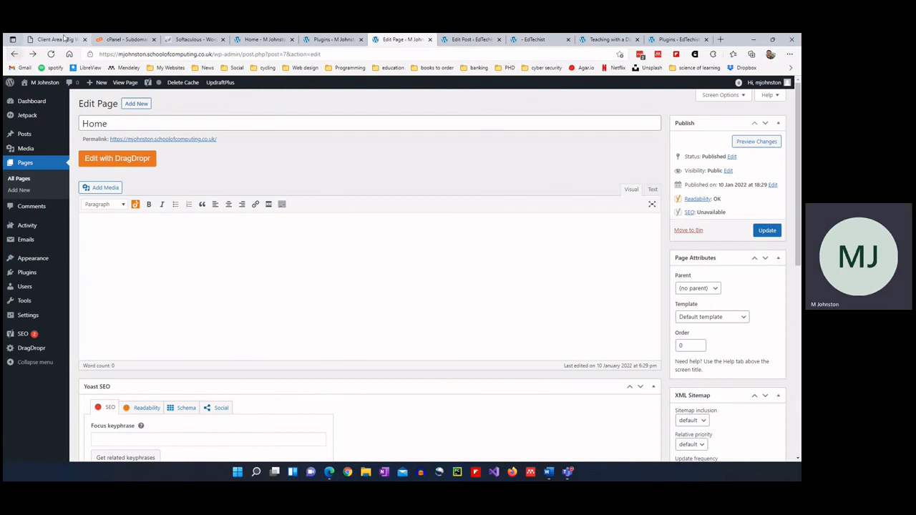
# Search the plugin directory for 'limit logins' under Plugins > Add New.
pyautogui.moveTo(27, 274)
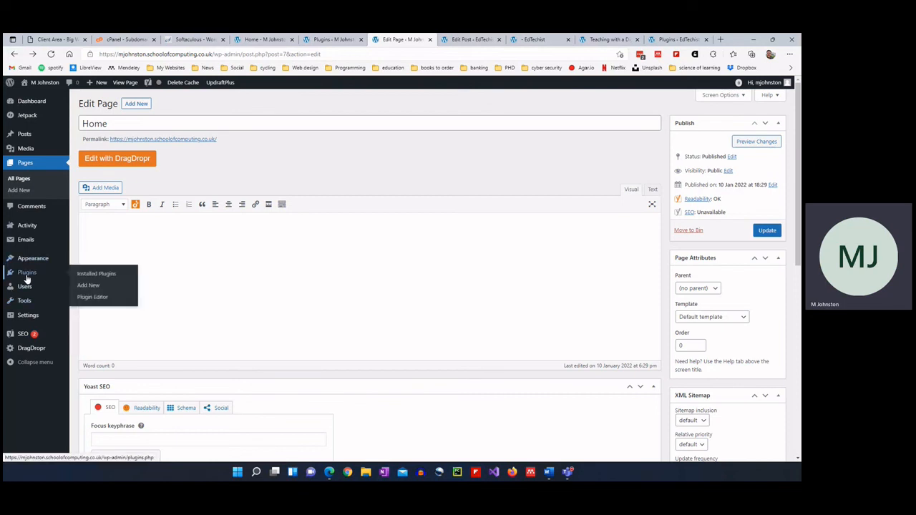
pyautogui.click(88, 286)
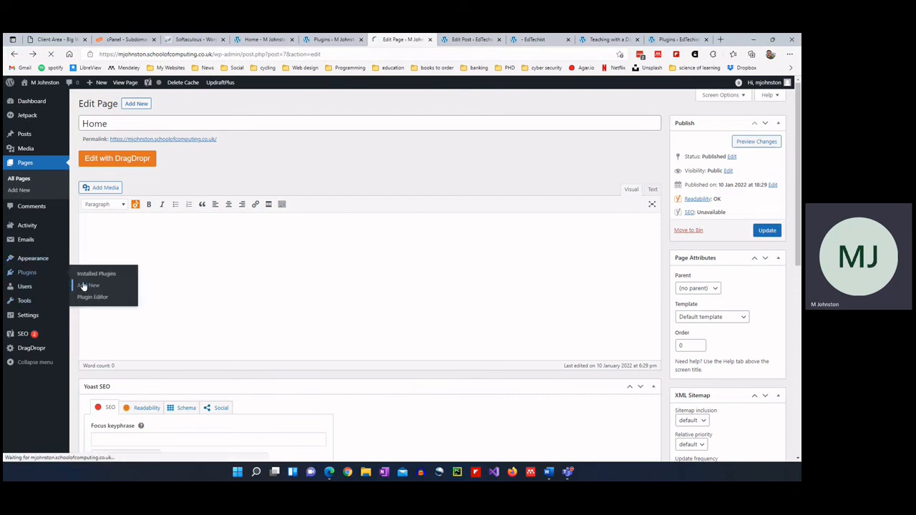
pyautogui.click(673, 128)
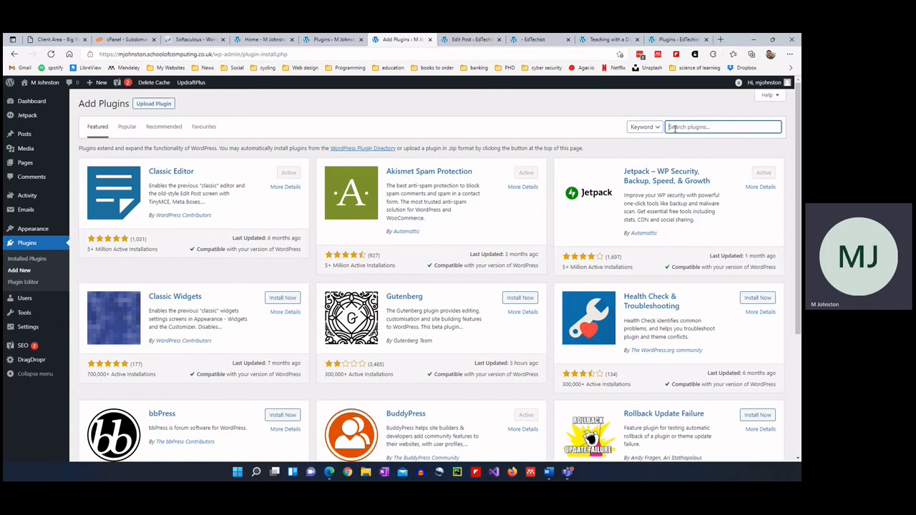
pyautogui.write('limit logins')
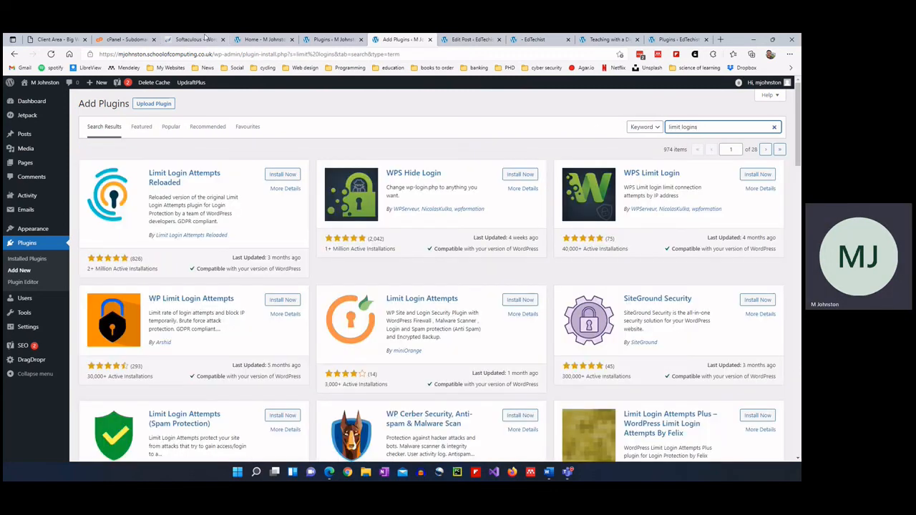
# Check the Softaculous site list, then return to the installed plugins list.
pyautogui.click(194, 39)
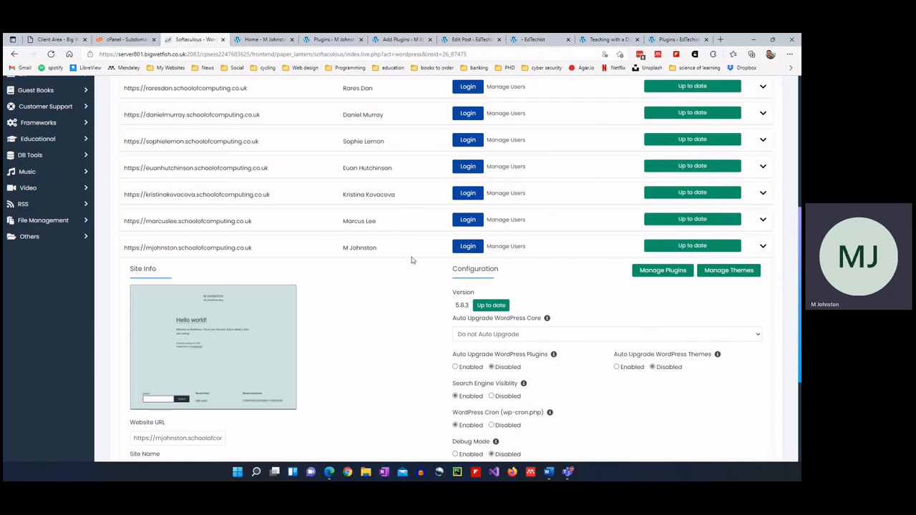
pyautogui.scroll(-1, 578, 304)
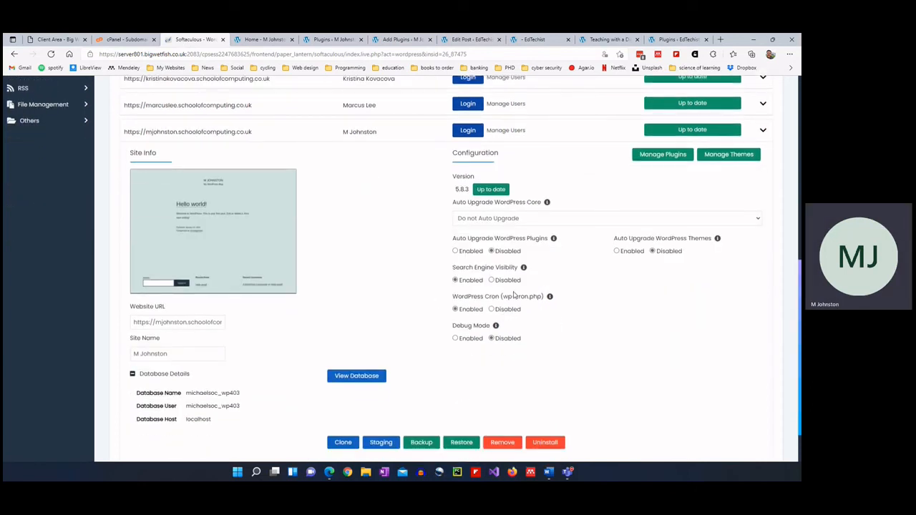
pyautogui.click(319, 40)
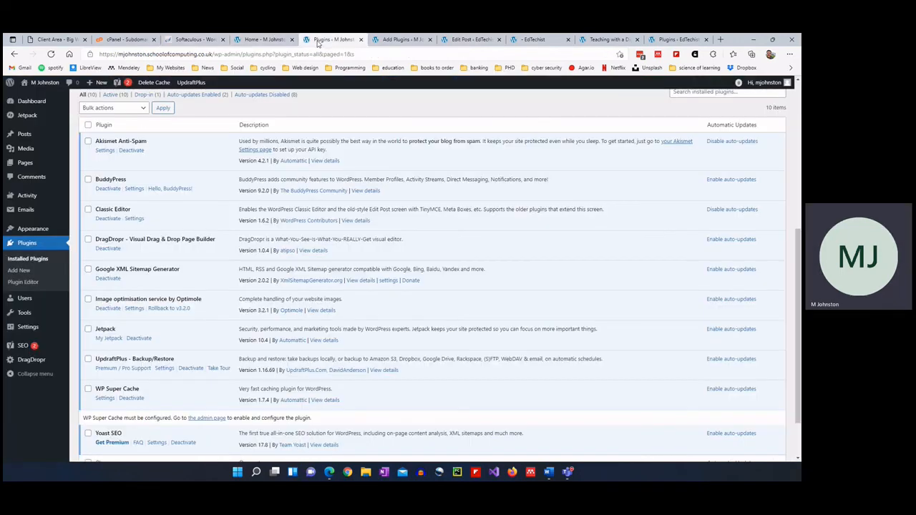
# Install and activate Limit Login Attempts Reloaded from the 'limit logins' results and review its welcome page.
pyautogui.click(402, 39)
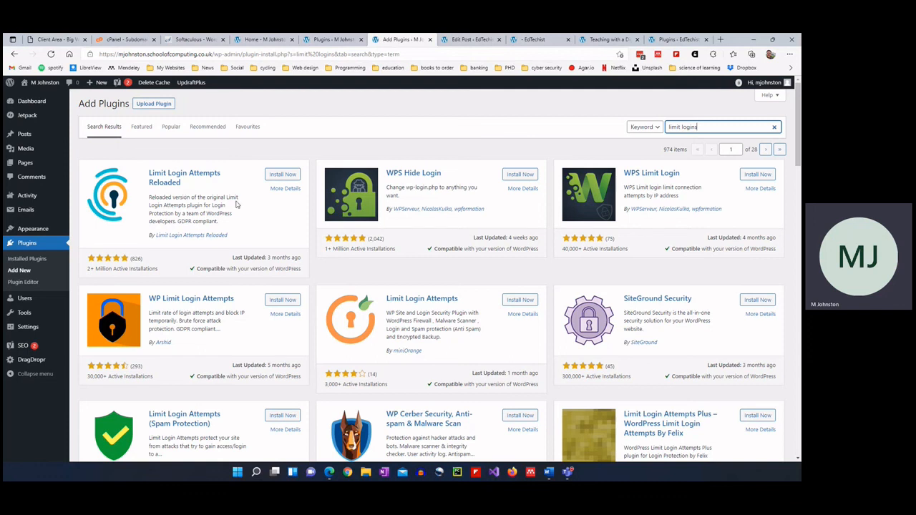
pyautogui.click(279, 175)
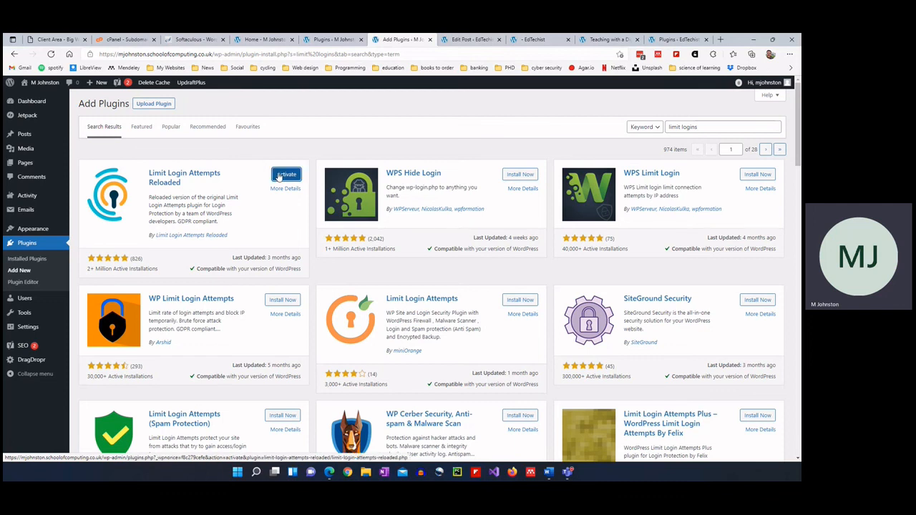
pyautogui.click(286, 176)
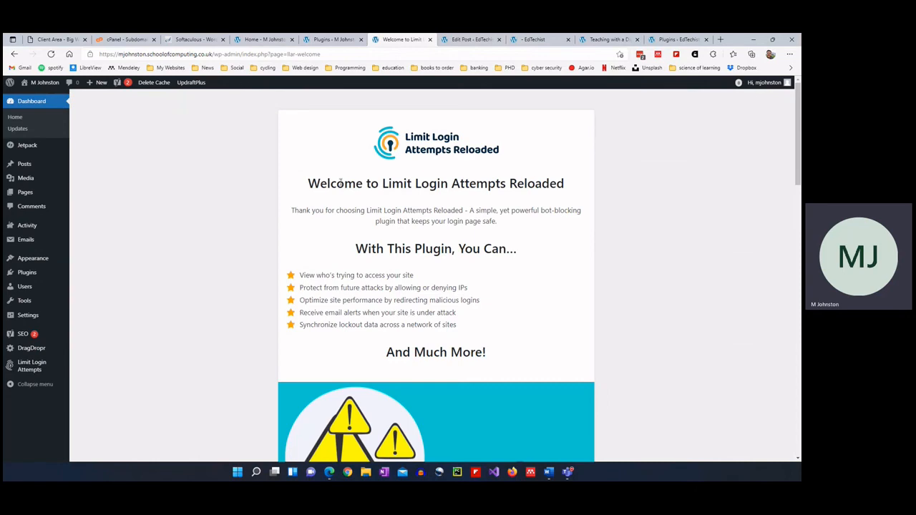
pyautogui.scroll(-3, 246, 240)
pyautogui.scroll(-2, 246, 241)
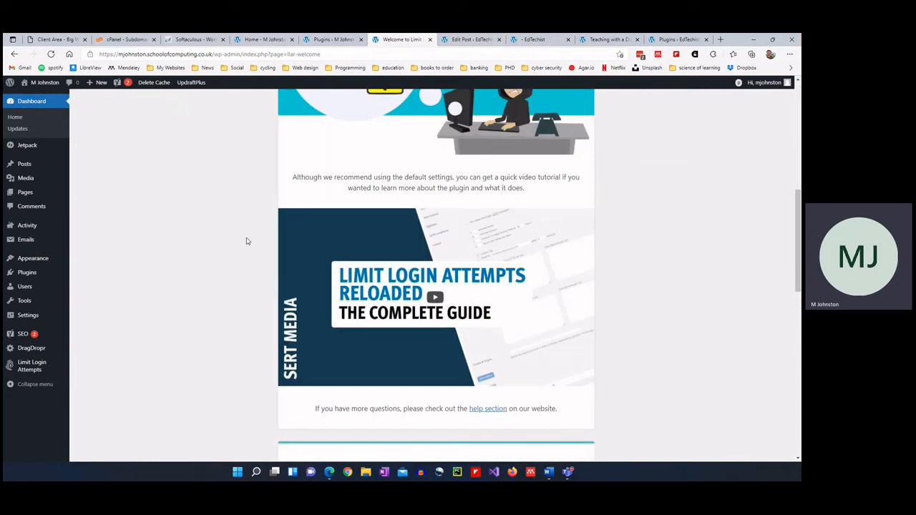
pyautogui.scroll(5, 246, 240)
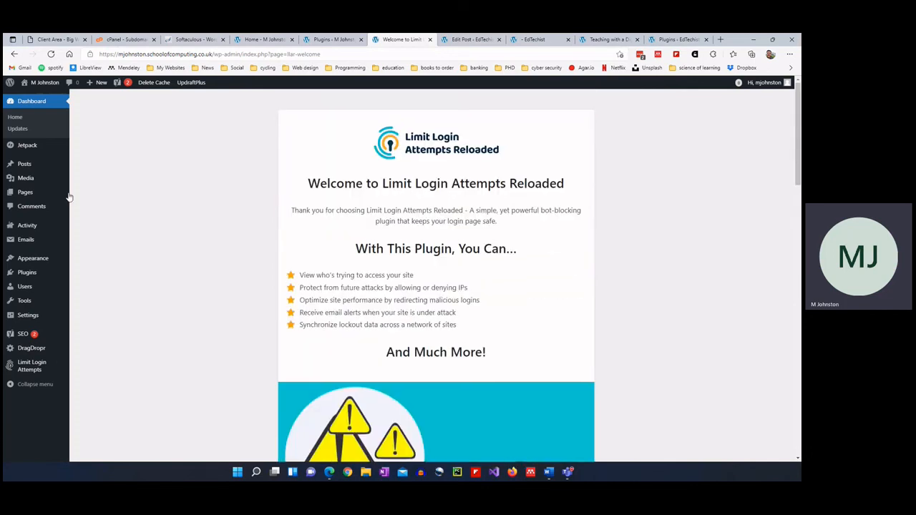
pyautogui.moveTo(44, 275)
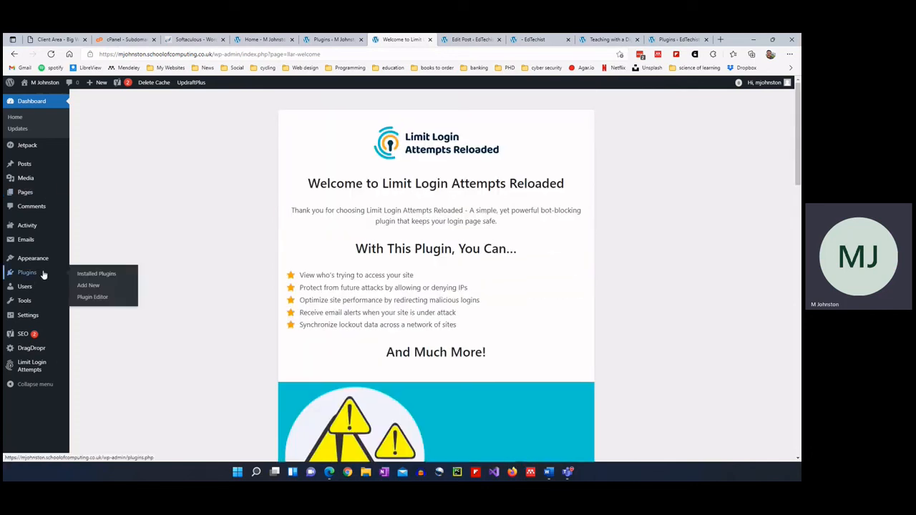
pyautogui.click(89, 286)
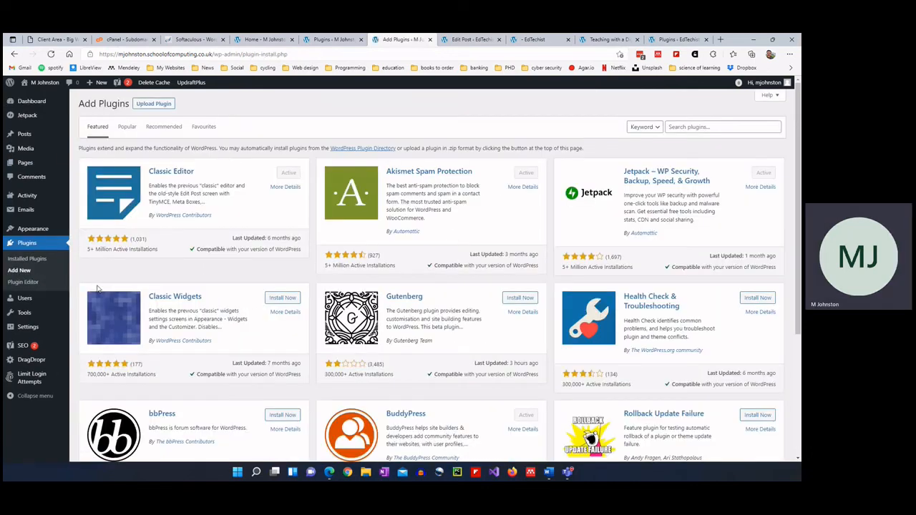
# Search for 'sucuri', then install and activate Sucuri Security.
pyautogui.click(694, 126)
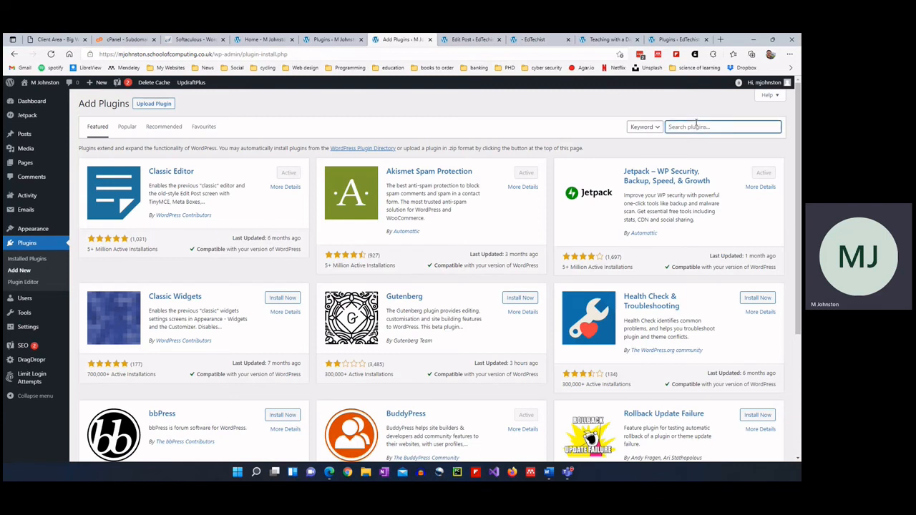
pyautogui.write('sucuri')
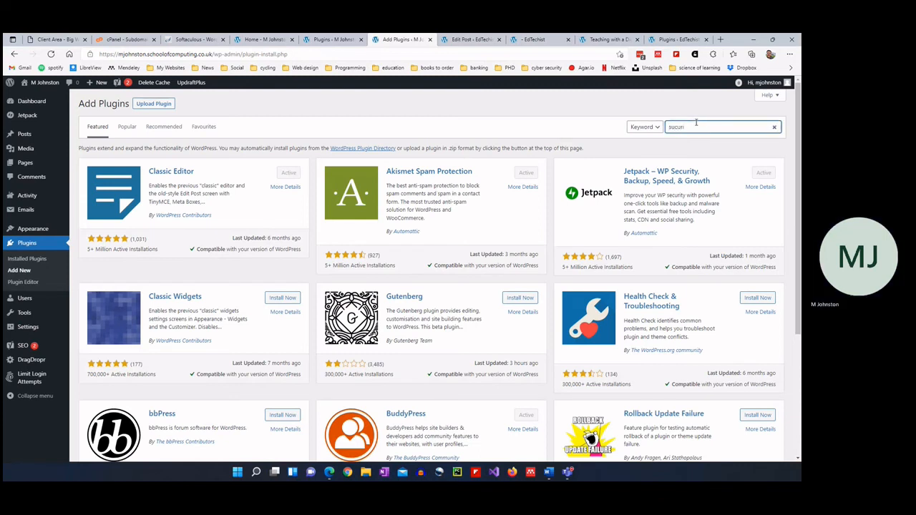
pyautogui.press('Return')
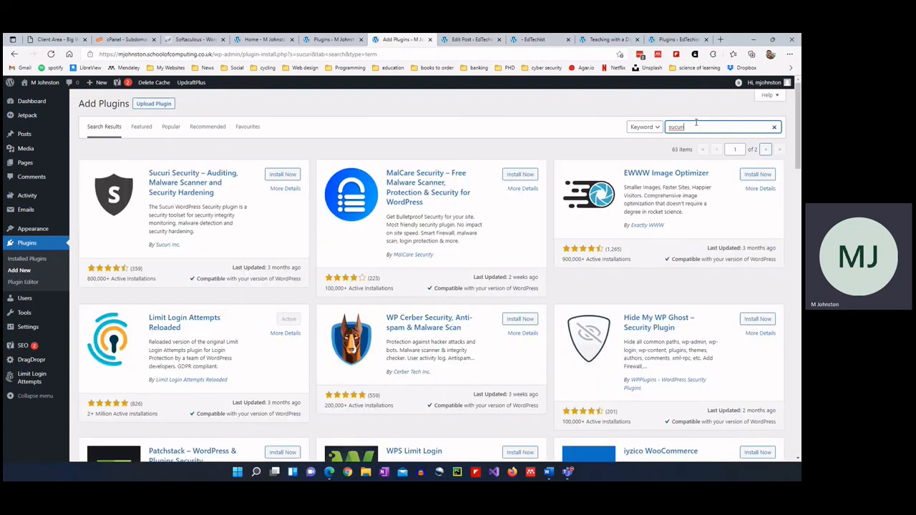
pyautogui.click(277, 176)
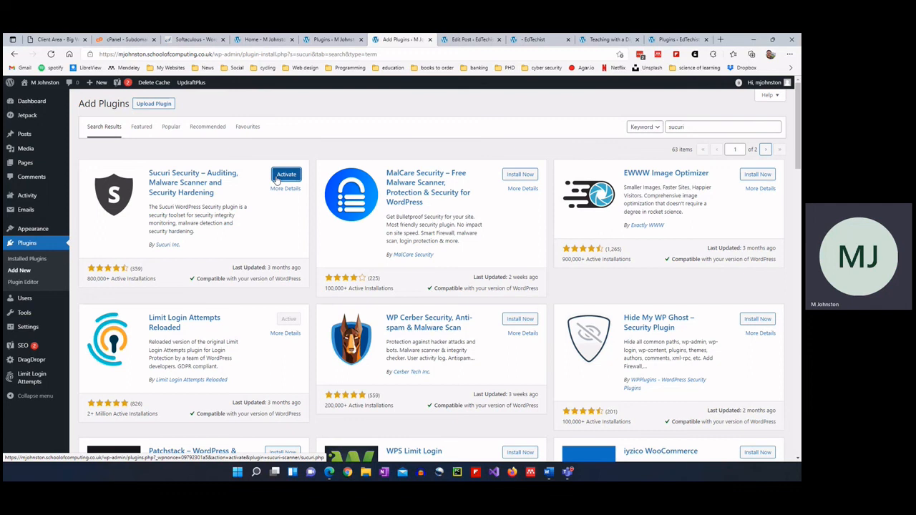
pyautogui.click(276, 177)
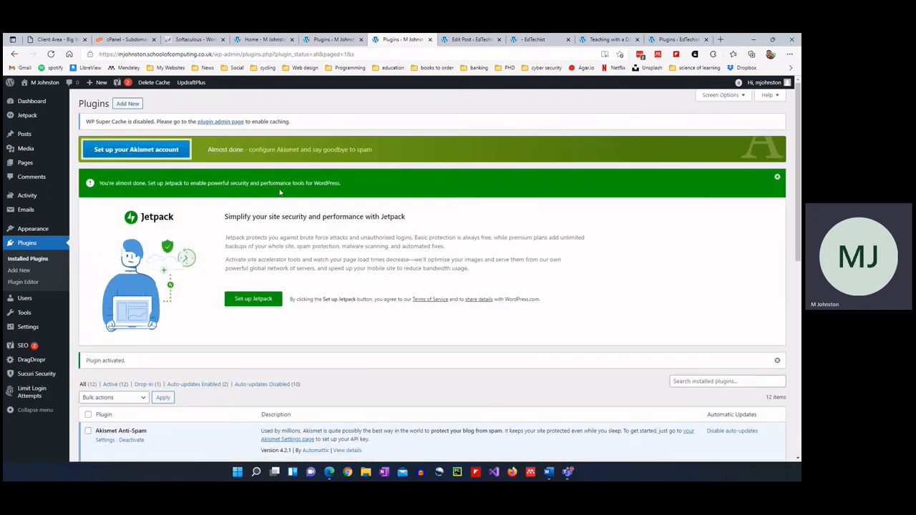
# Open the Sucuri Security dashboard to see the integrity check and clean status.
pyautogui.scroll(-4, 207, 286)
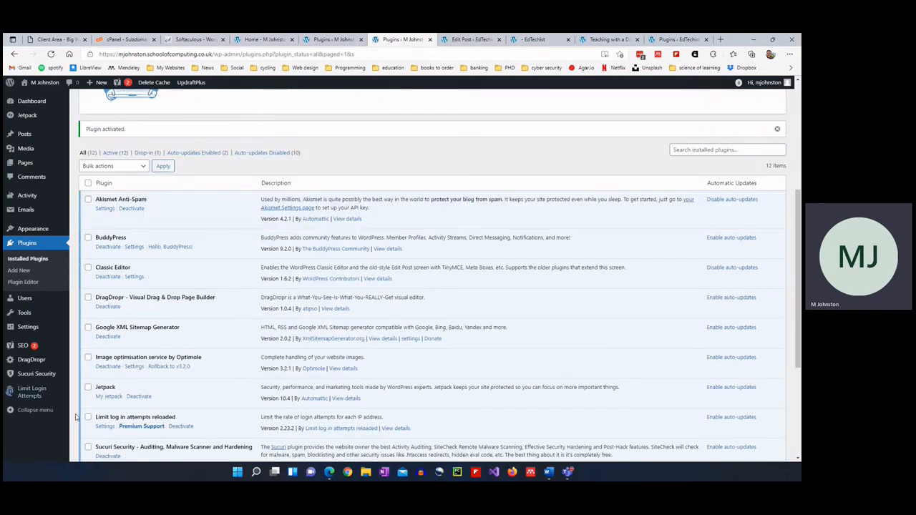
pyautogui.click(45, 376)
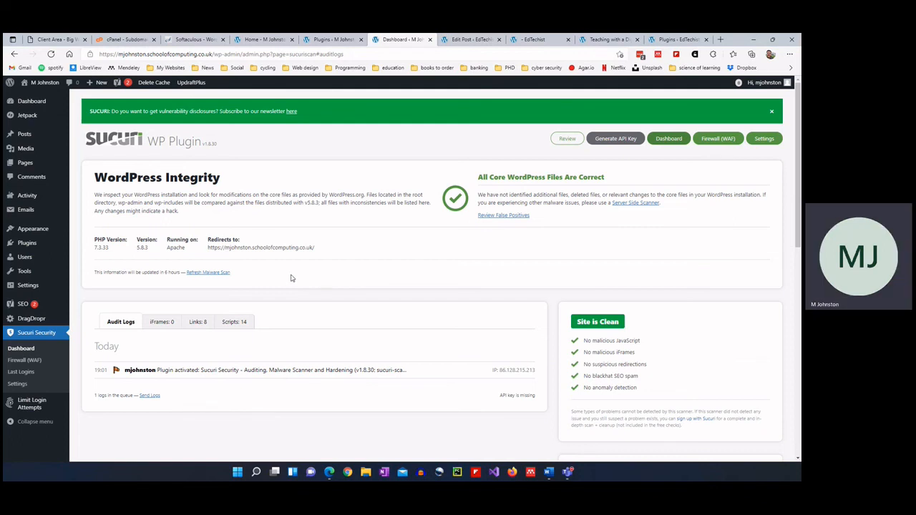
pyautogui.moveTo(25, 272)
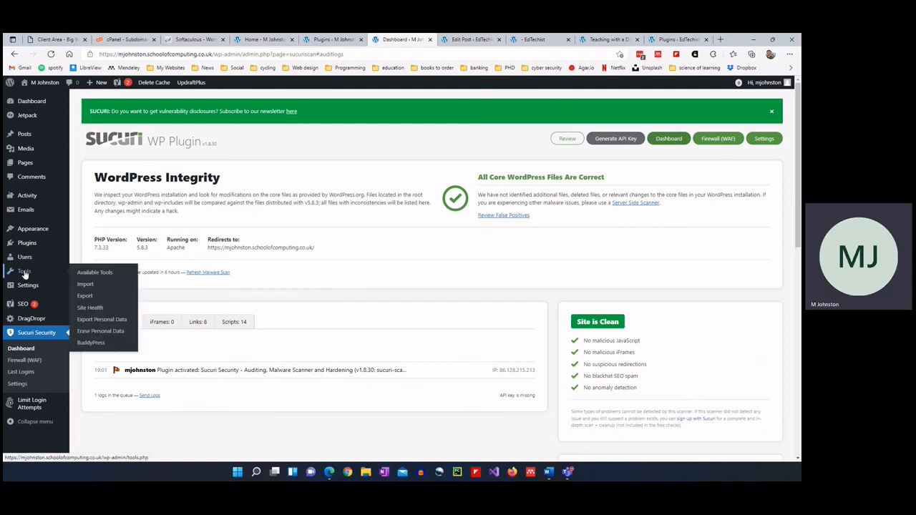
pyautogui.moveTo(26, 244)
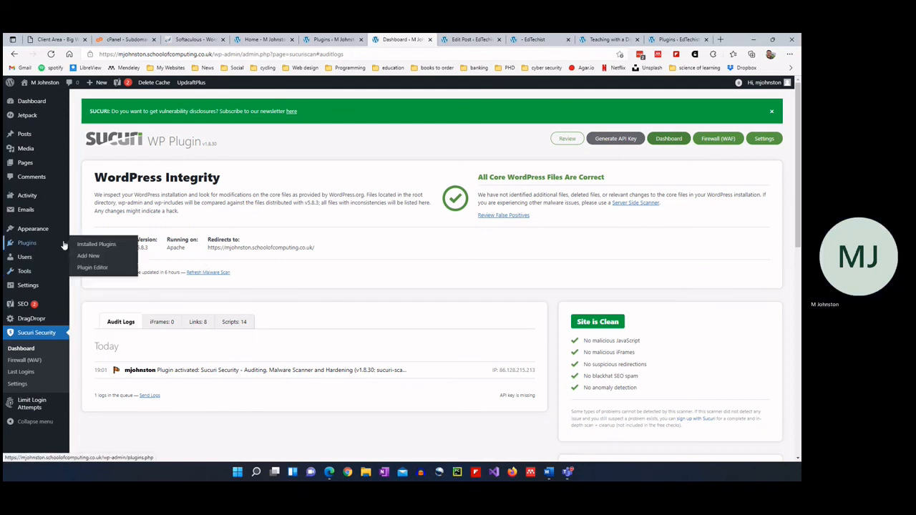
pyautogui.click(88, 256)
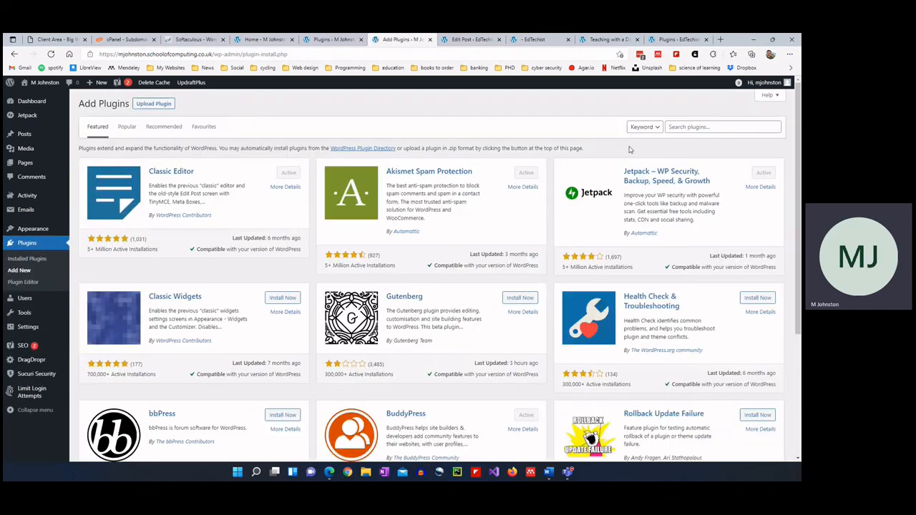
# Search for 'smush', then install and activate the Smush plugin.
pyautogui.click(698, 127)
pyautogui.write('asm')
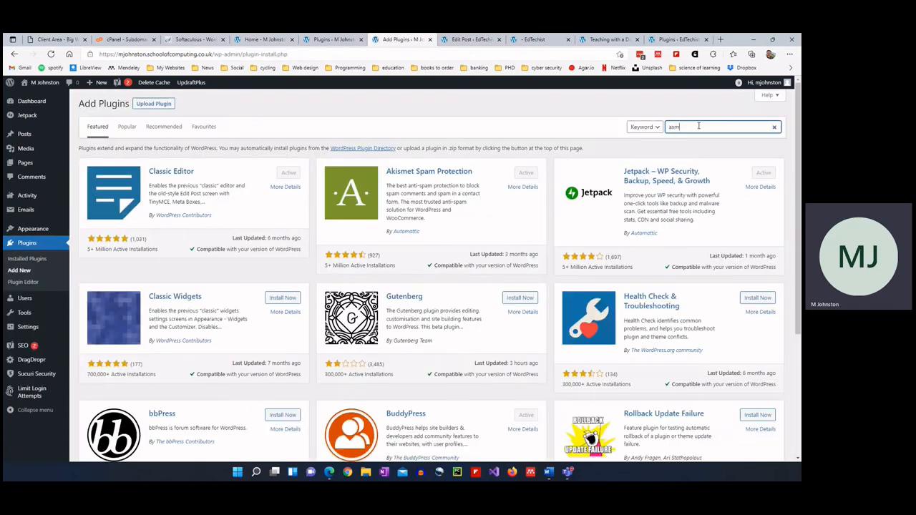
pyautogui.press('BackSpace')
pyautogui.press('BackSpace')
pyautogui.press('BackSpace')
pyautogui.write('smush')
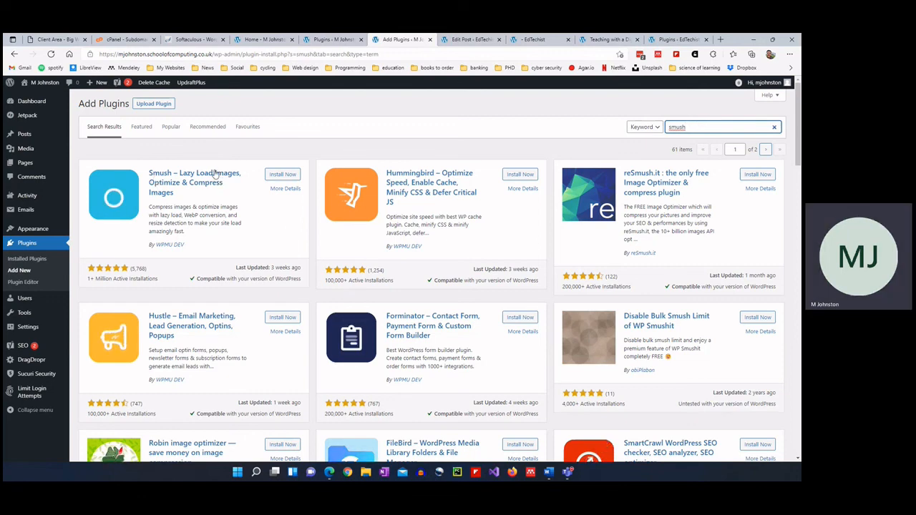
pyautogui.click(281, 176)
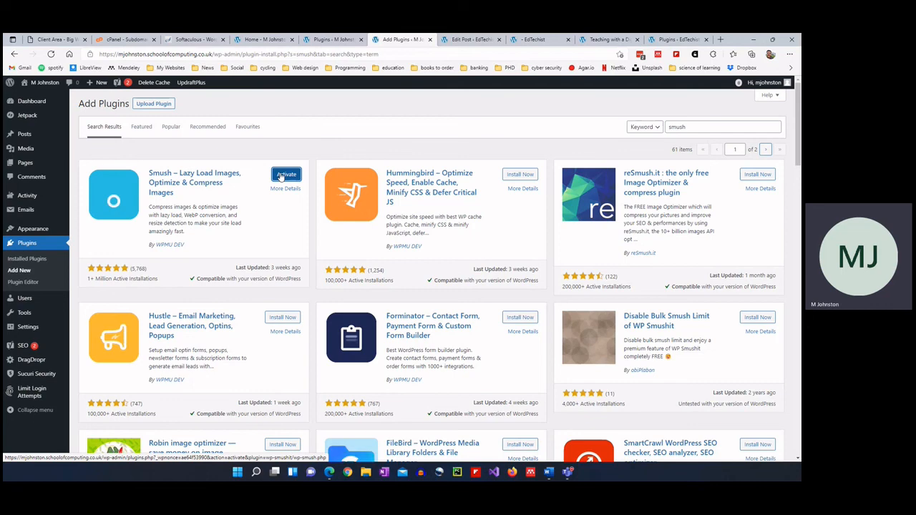
pyautogui.click(285, 174)
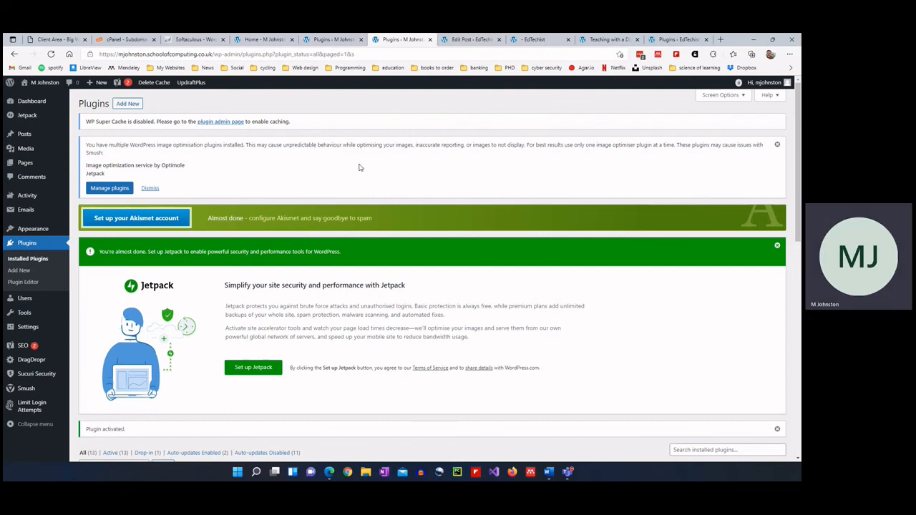
# Highlight the multiple image optimiser warning, then open the Smush Dashboard.
pyautogui.moveTo(91, 145); pyautogui.dragTo(158, 155)
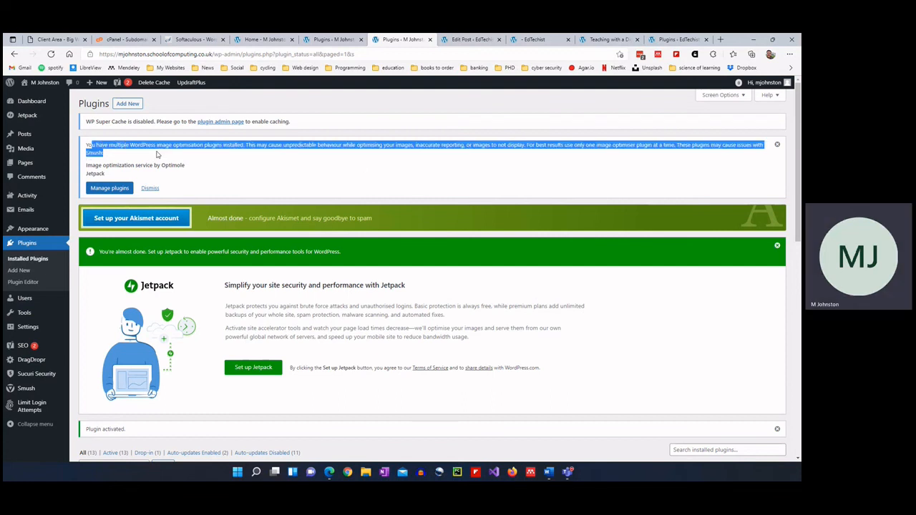
pyautogui.click(197, 162)
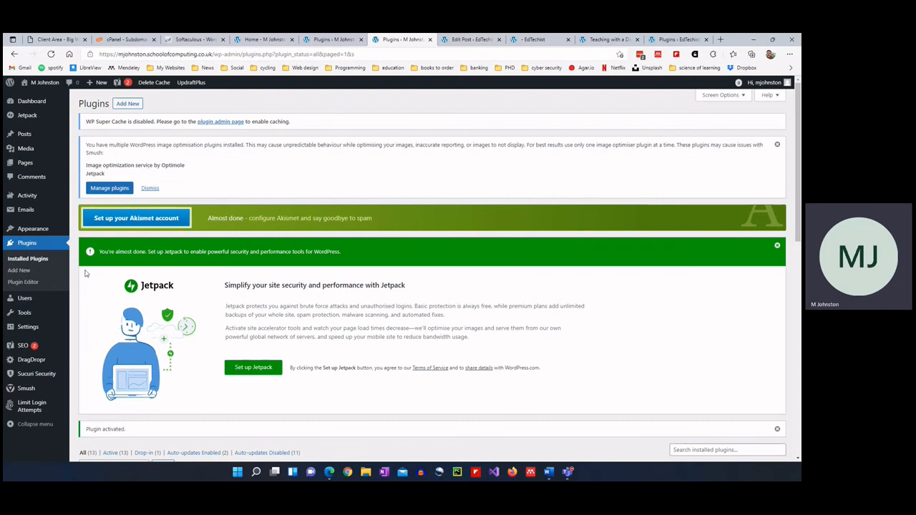
pyautogui.moveTo(38, 389)
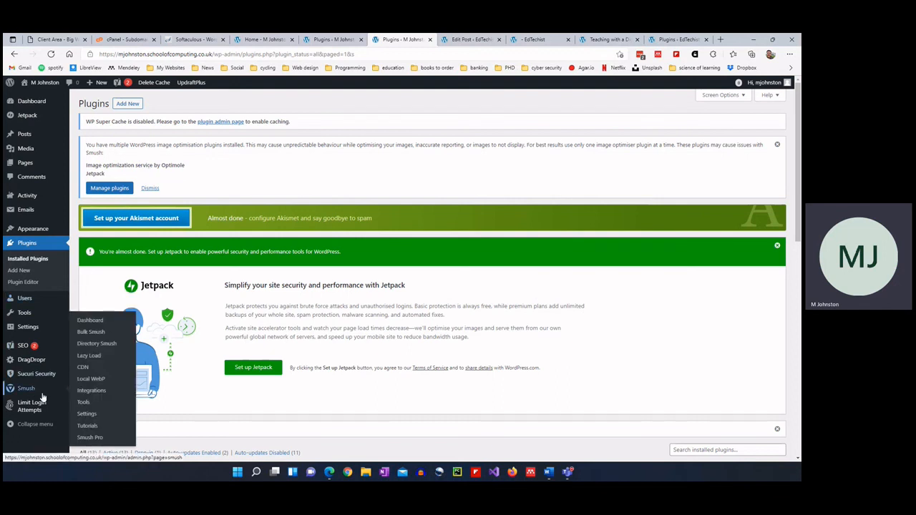
pyautogui.click(91, 322)
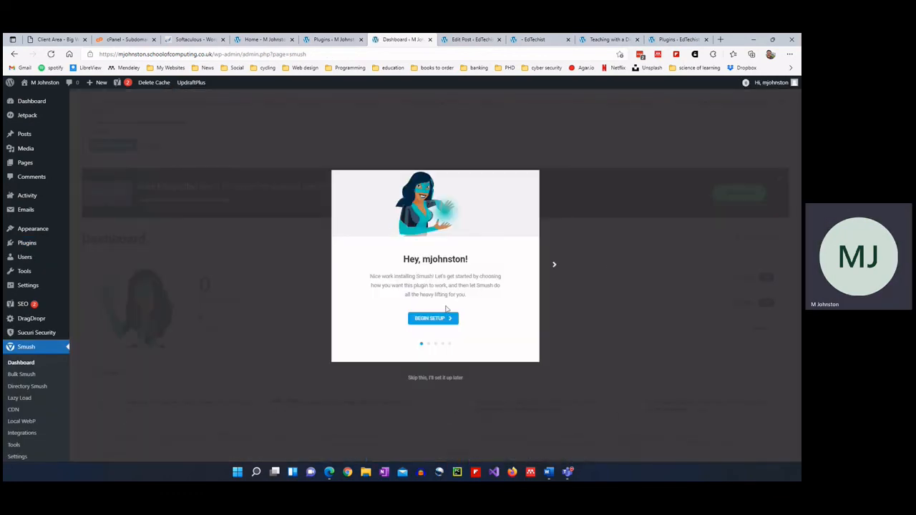
# Skip the Smush setup wizard and dismiss the multiple image optimisers warning on Bulk Smush.
pyautogui.click(439, 378)
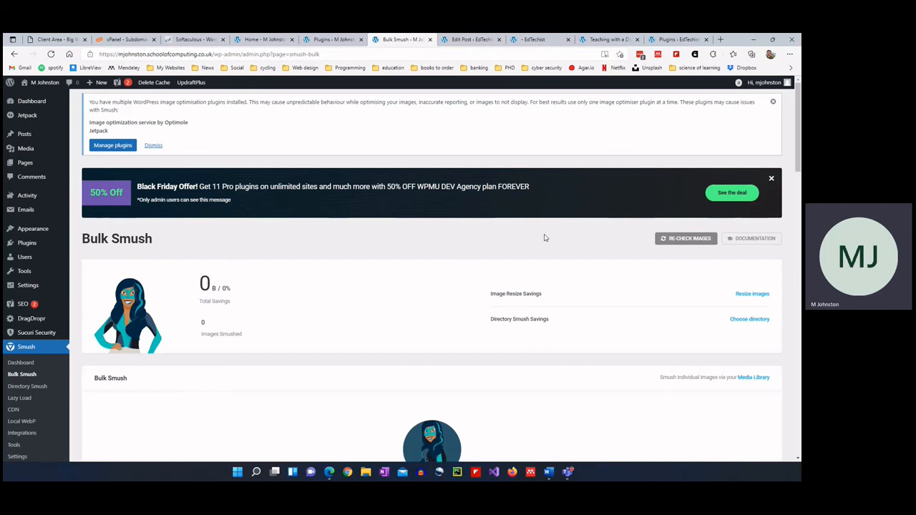
pyautogui.click(773, 102)
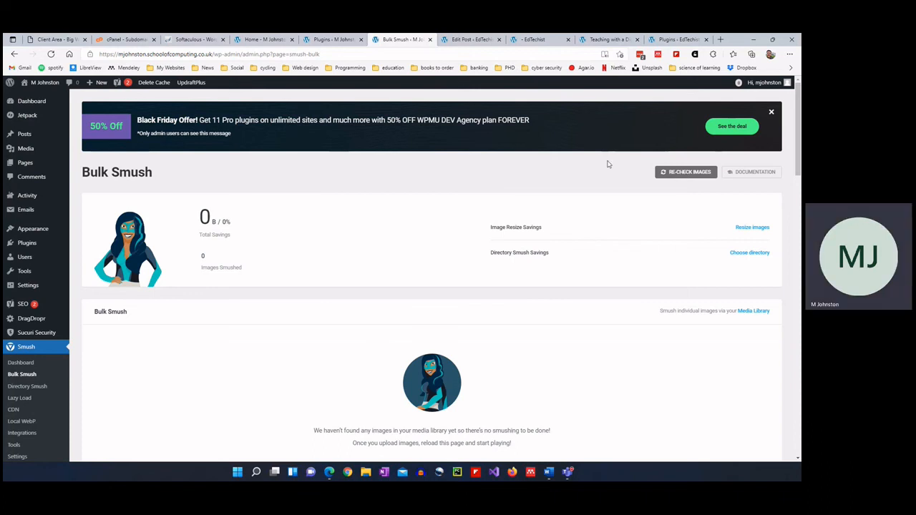
pyautogui.moveTo(29, 311)
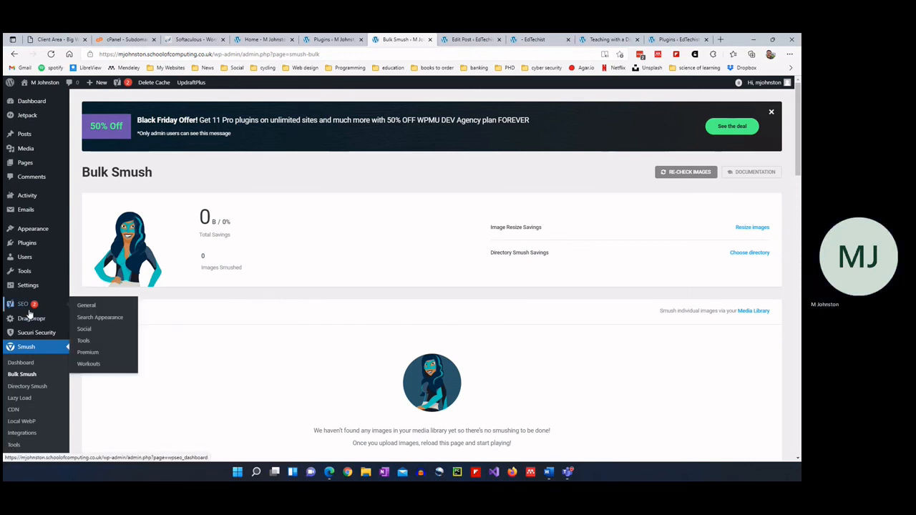
pyautogui.moveTo(23, 235)
pyautogui.scroll(-5, 23, 235)
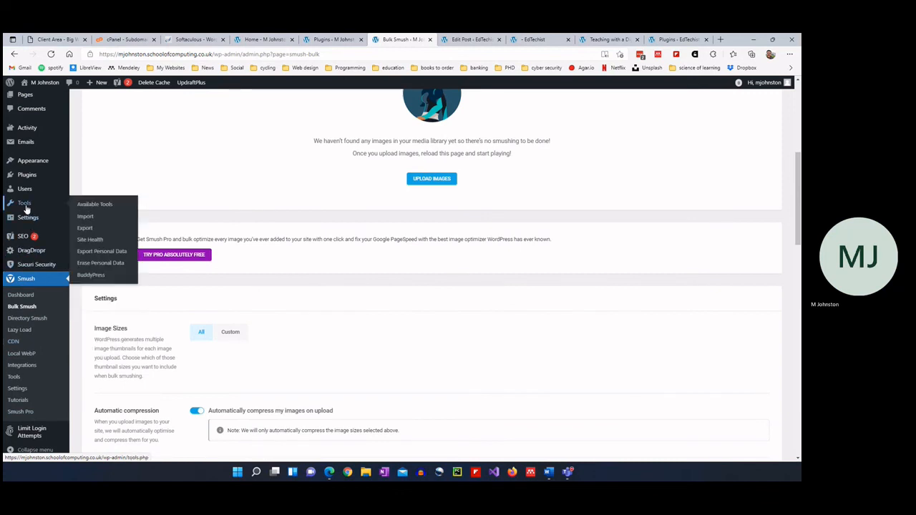
pyautogui.moveTo(24, 180)
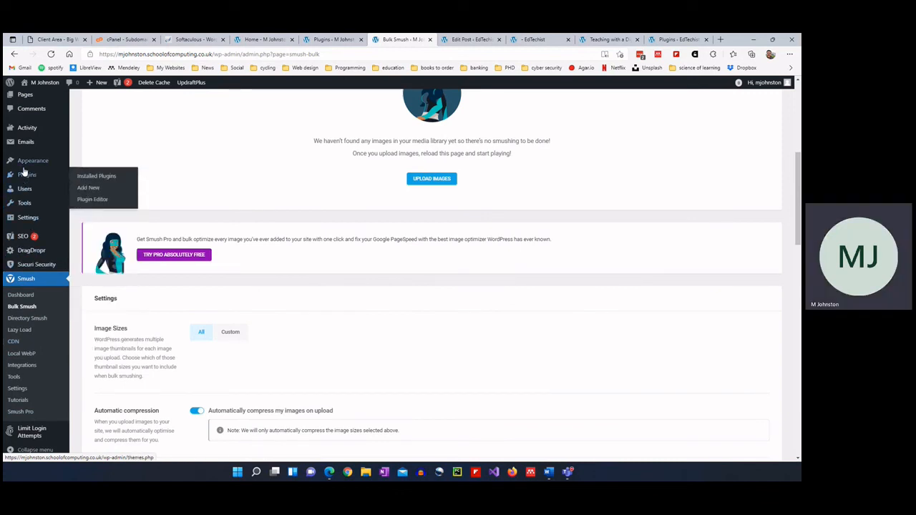
# Open Appearance > Themes, then Install Plugins to list Colibri Page Builder and Forminator.
pyautogui.moveTo(42, 164)
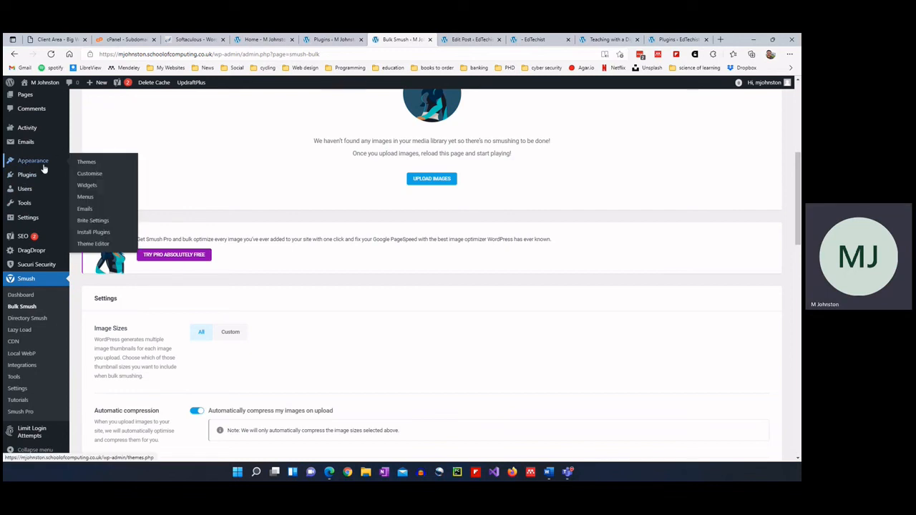
pyautogui.click(81, 163)
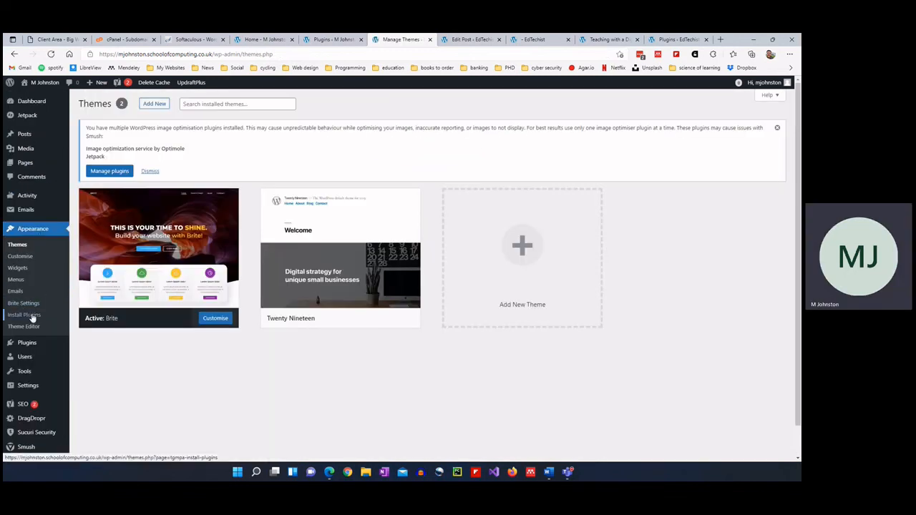
pyautogui.click(32, 315)
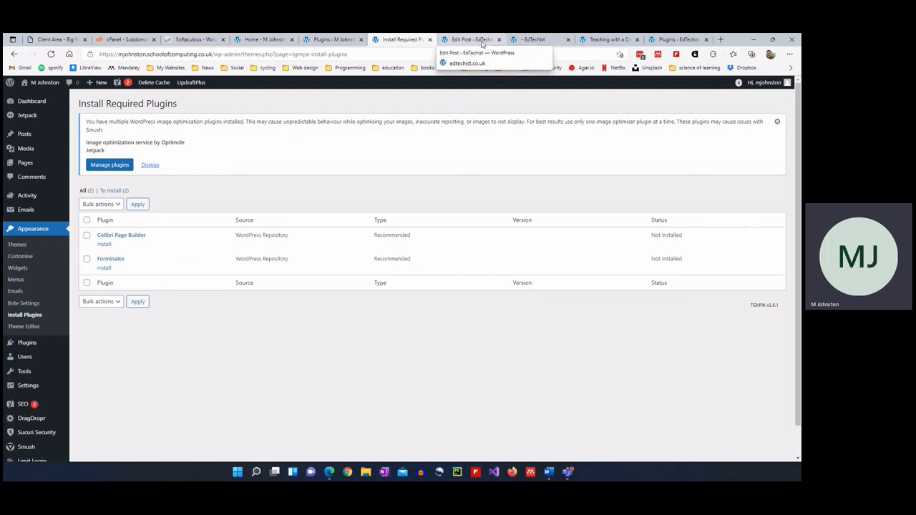
# Bulk-install Colibri Page Builder and Forminator from the theme's required plugins list.
pyautogui.click(87, 235)
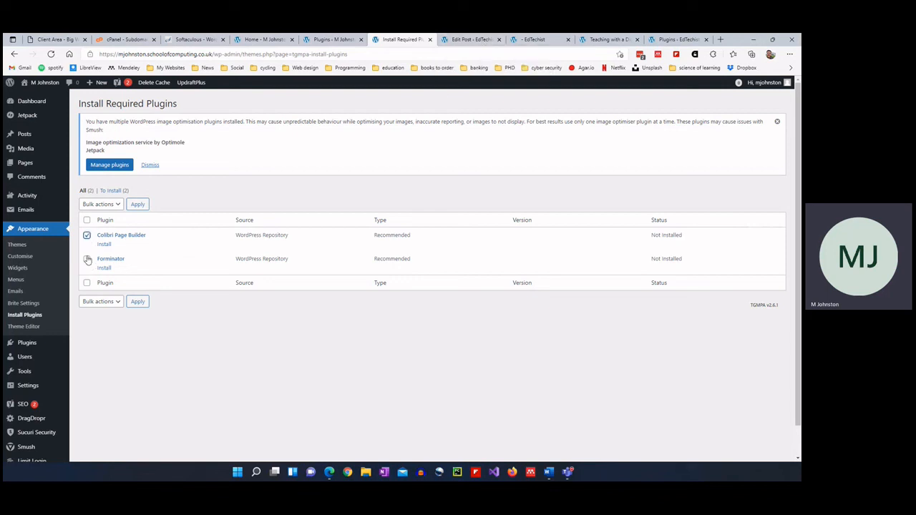
pyautogui.click(86, 260)
pyautogui.click(104, 204)
pyautogui.click(105, 226)
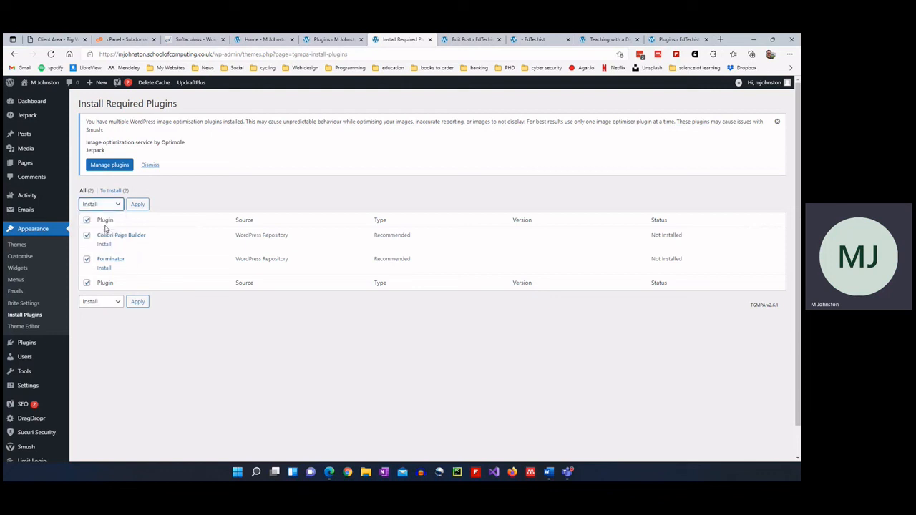
pyautogui.click(141, 204)
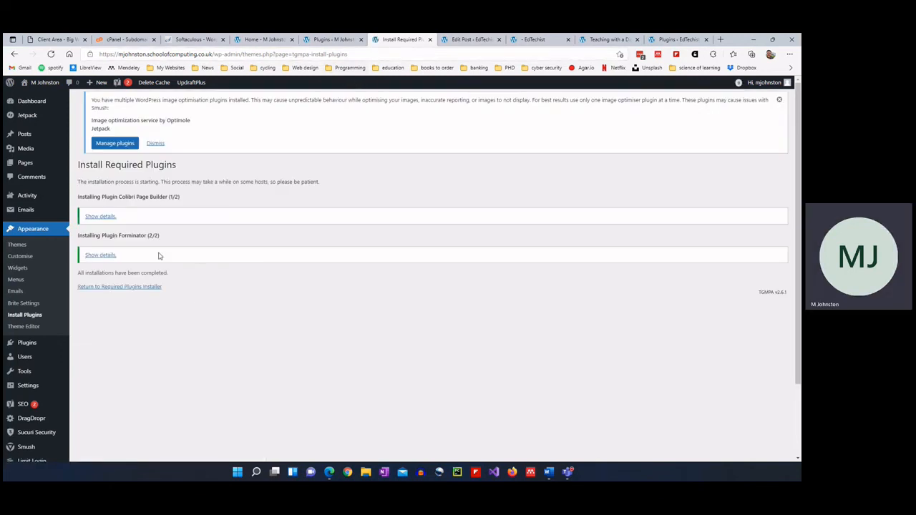
# Activate Colibri Page Builder and Forminator from the required plugins list.
pyautogui.click(139, 287)
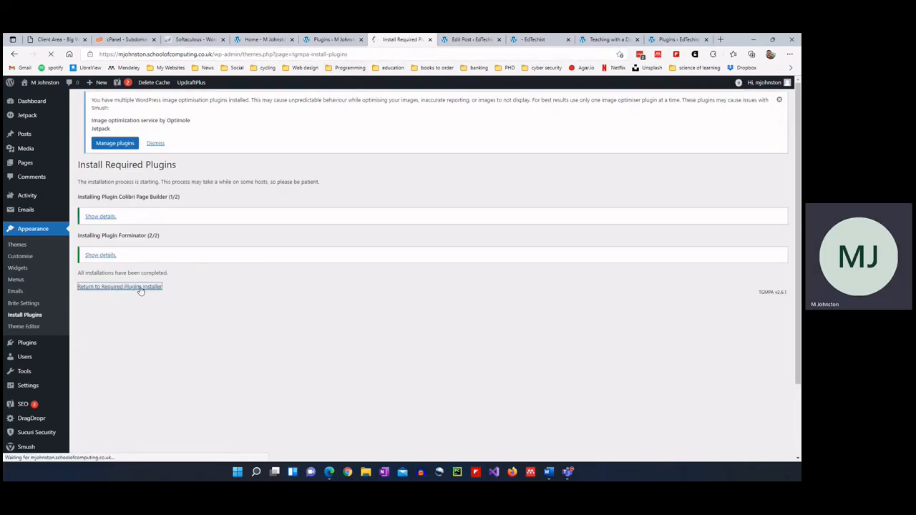
pyautogui.click(106, 244)
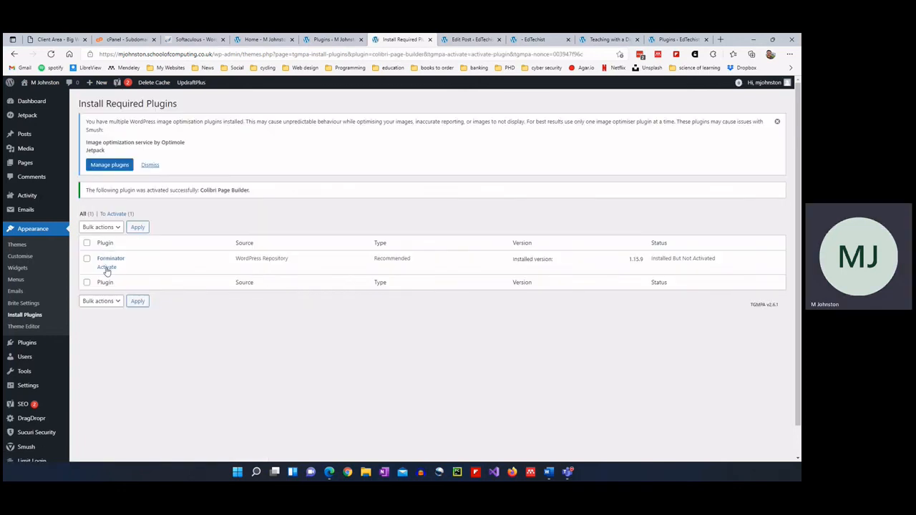
pyautogui.click(107, 267)
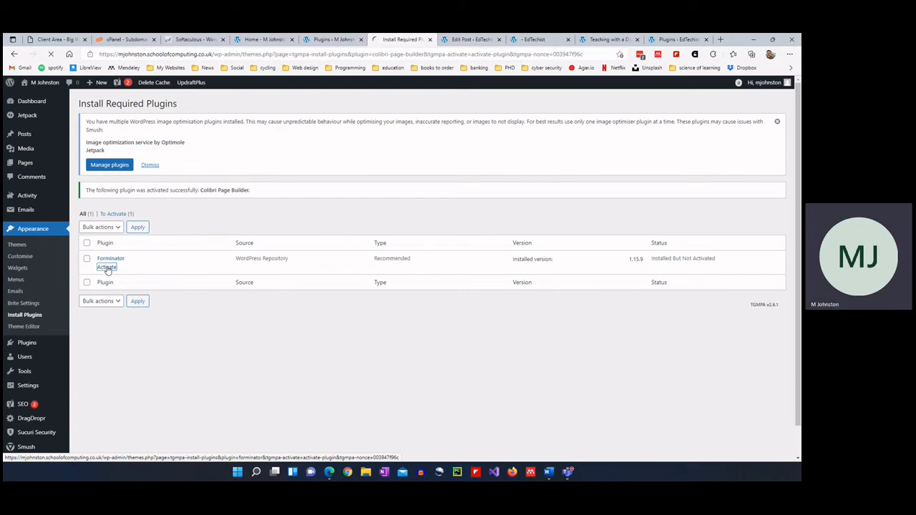
pyautogui.click(106, 268)
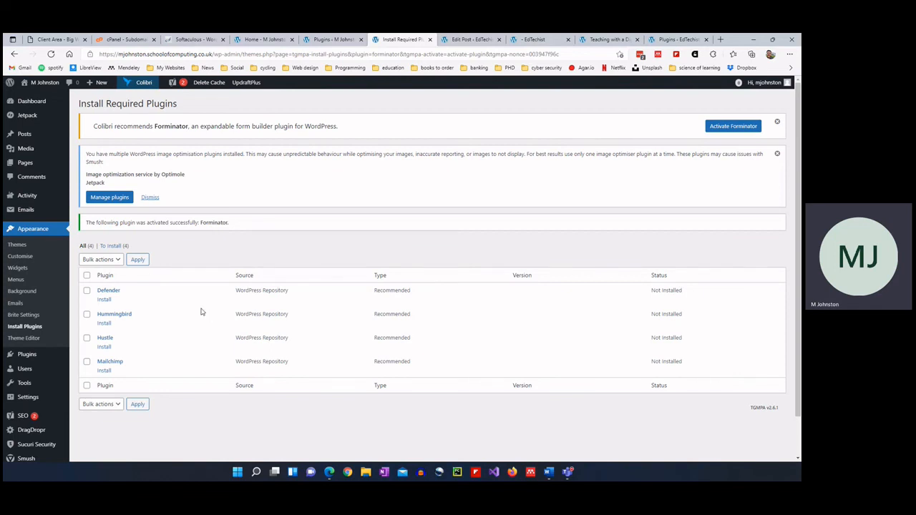
# Read through the Hummingbird plugin details popup and close it.
pyautogui.scroll(-1, 201, 311)
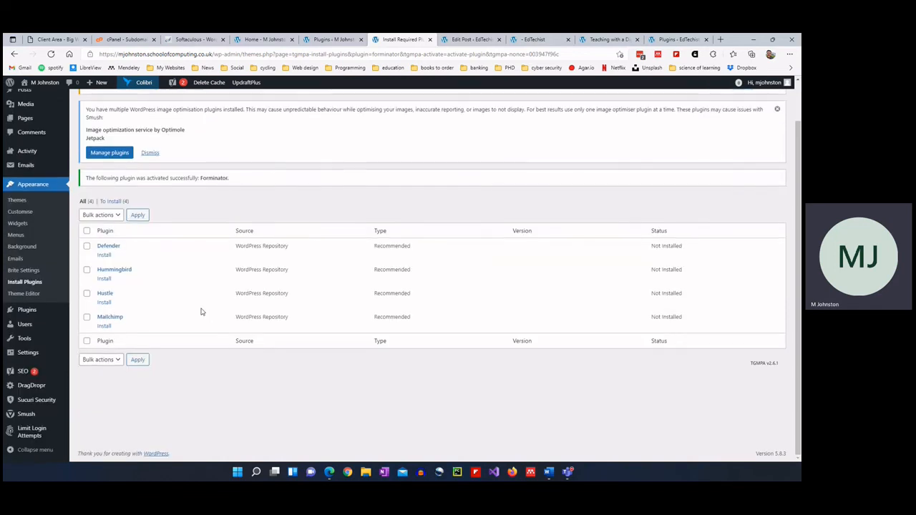
pyautogui.click(123, 270)
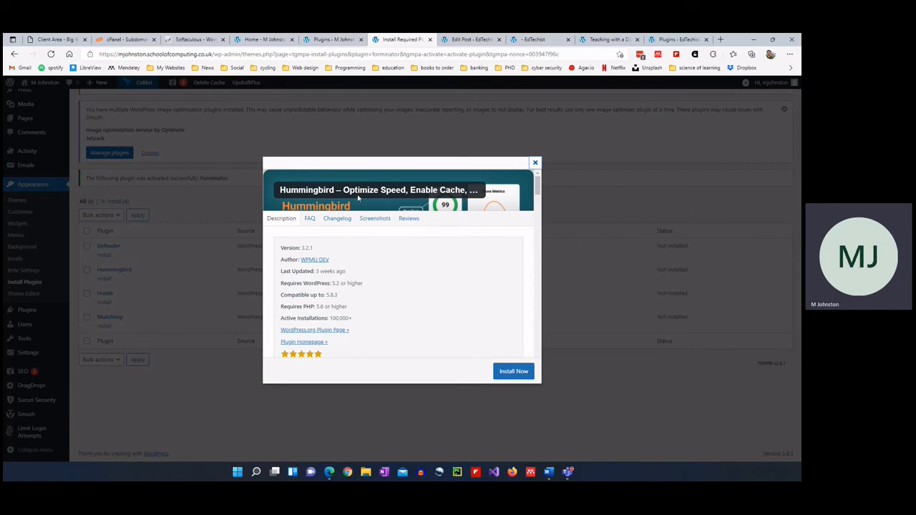
pyautogui.scroll(-3, 395, 264)
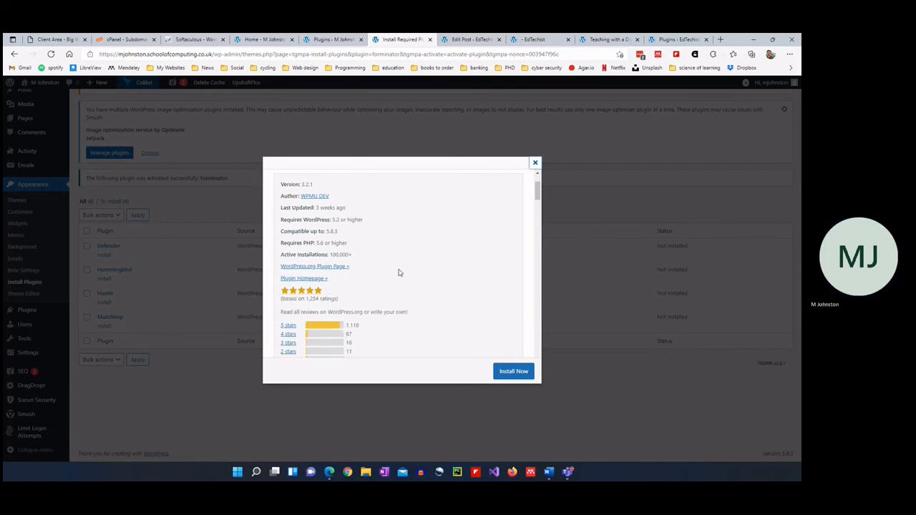
pyautogui.scroll(-1, 400, 274)
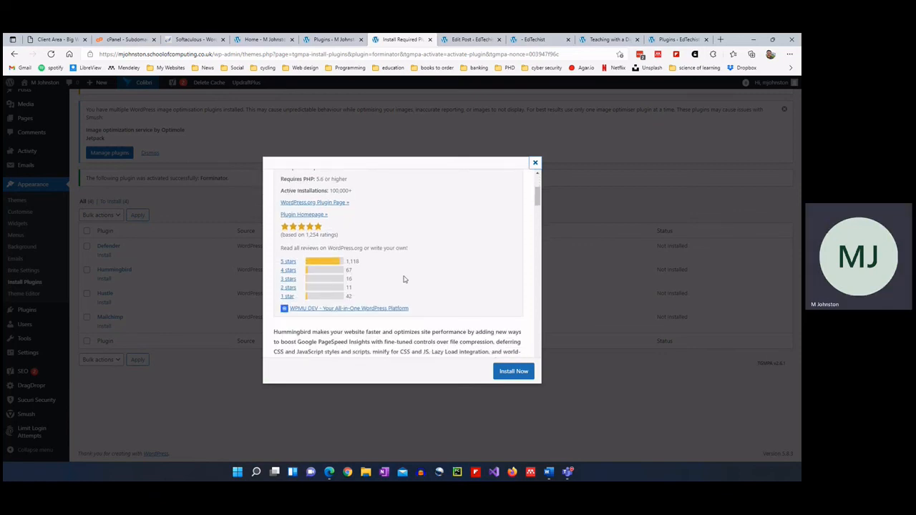
pyautogui.click(534, 162)
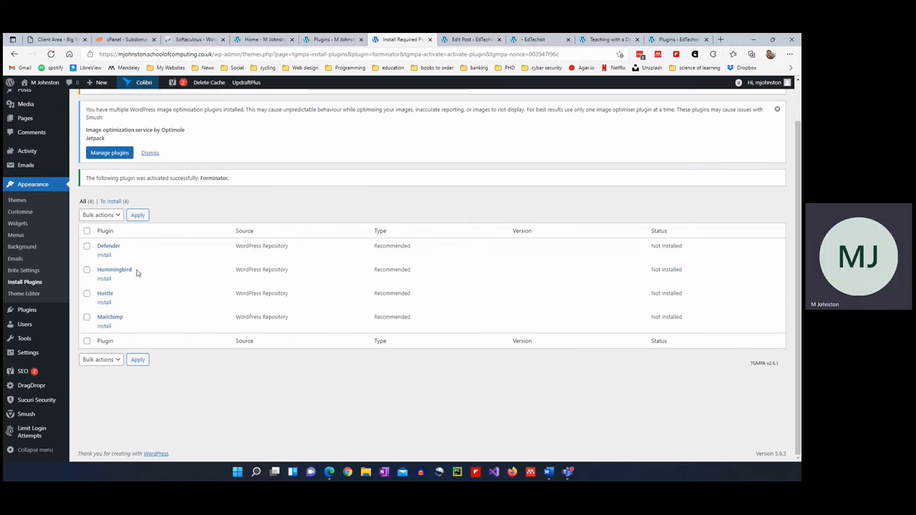
# View and close the Hustle details, then bring up MC4WP: Mailchimp for WordPress details.
pyautogui.click(105, 294)
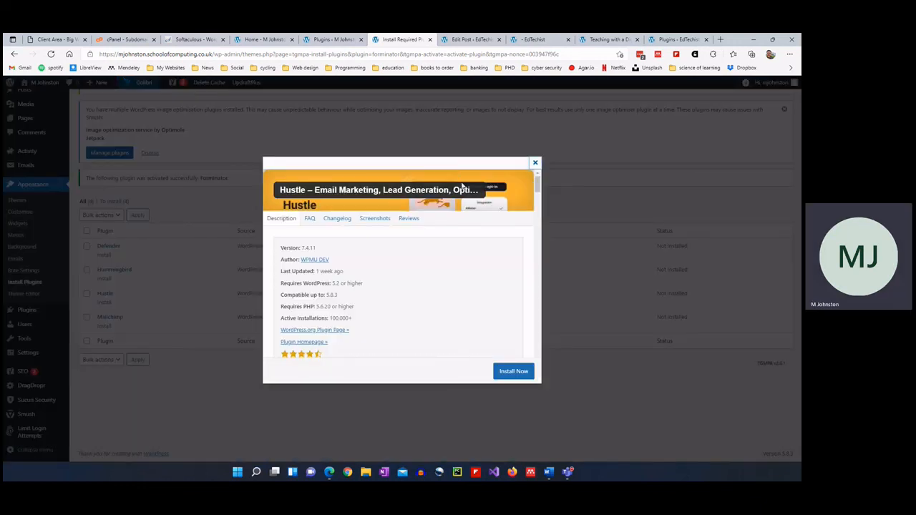
pyautogui.click(534, 162)
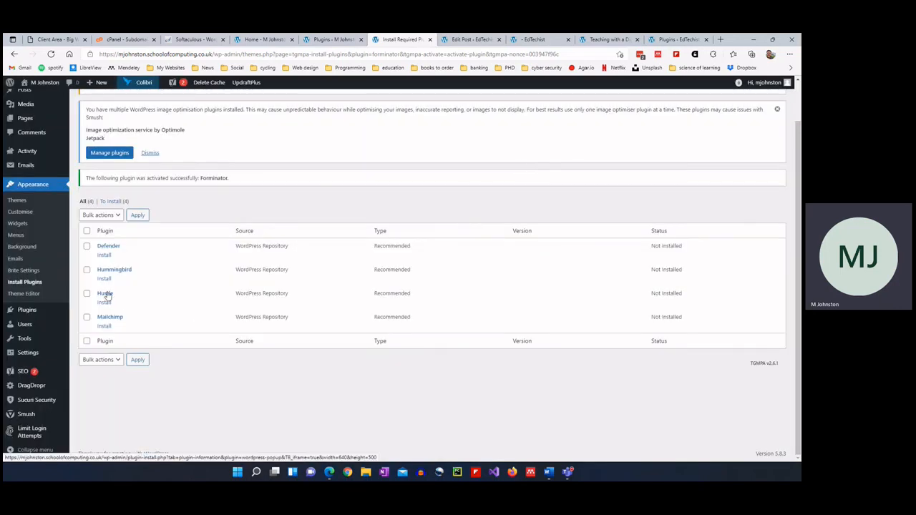
pyautogui.click(111, 317)
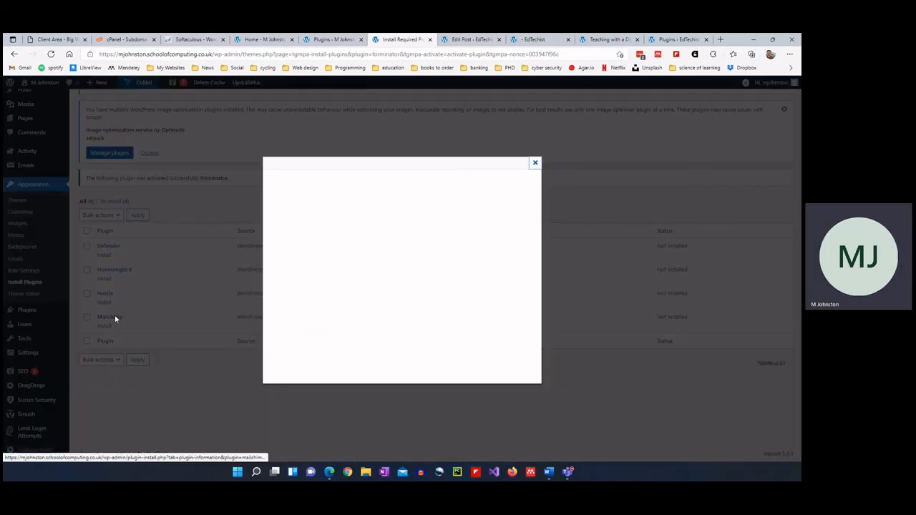
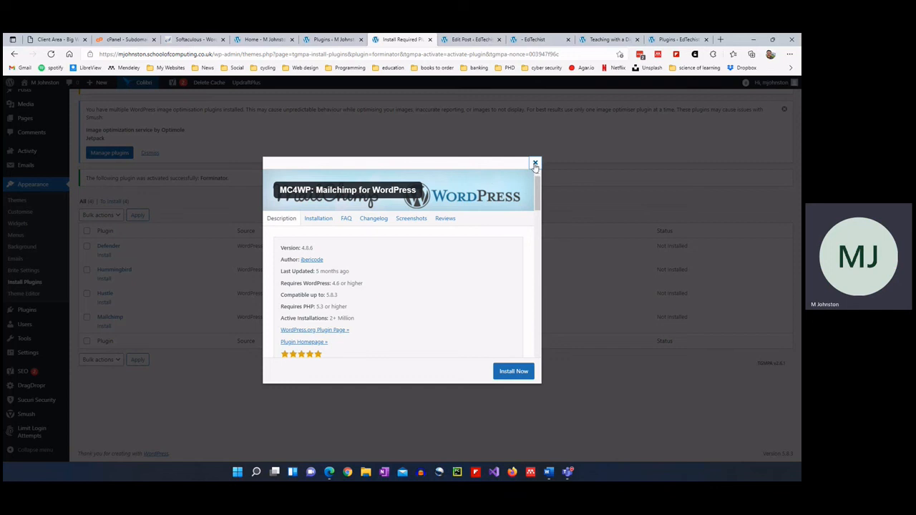
# Close the MC4WP details popup, then view and close the Defender plugin details.
pyautogui.click(534, 163)
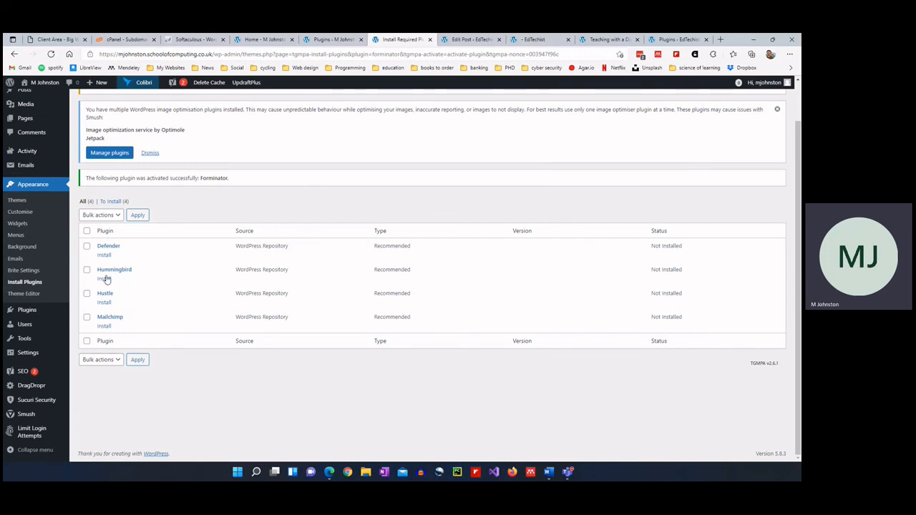
pyautogui.click(113, 248)
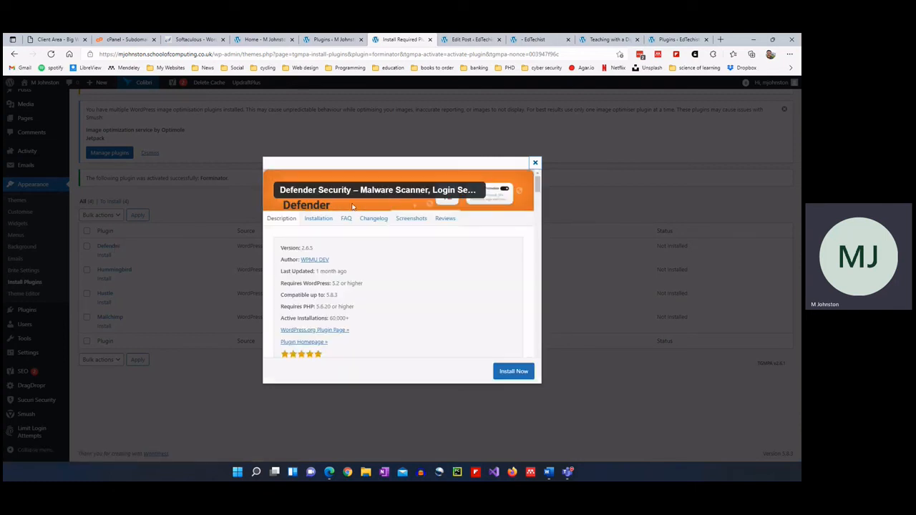
pyautogui.click(535, 164)
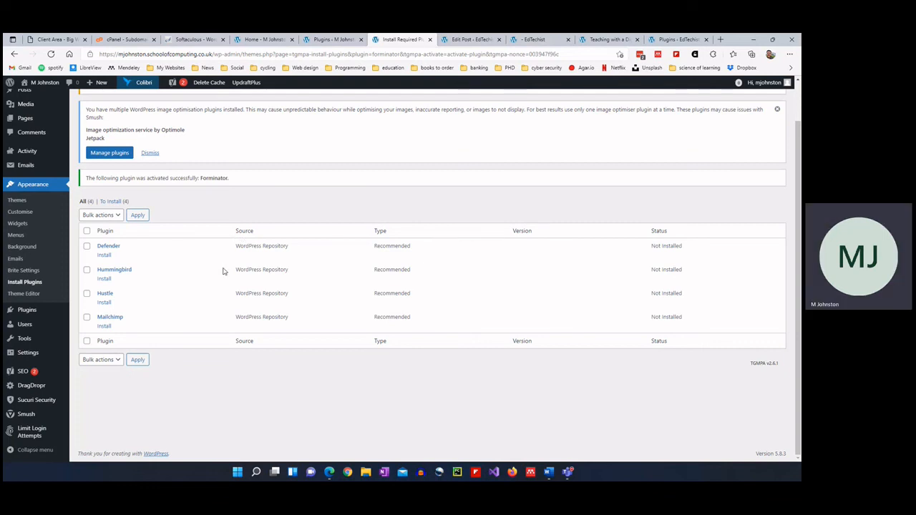
# Open pexels.com in a new browser tab.
pyautogui.click(721, 39)
pyautogui.write('pe')
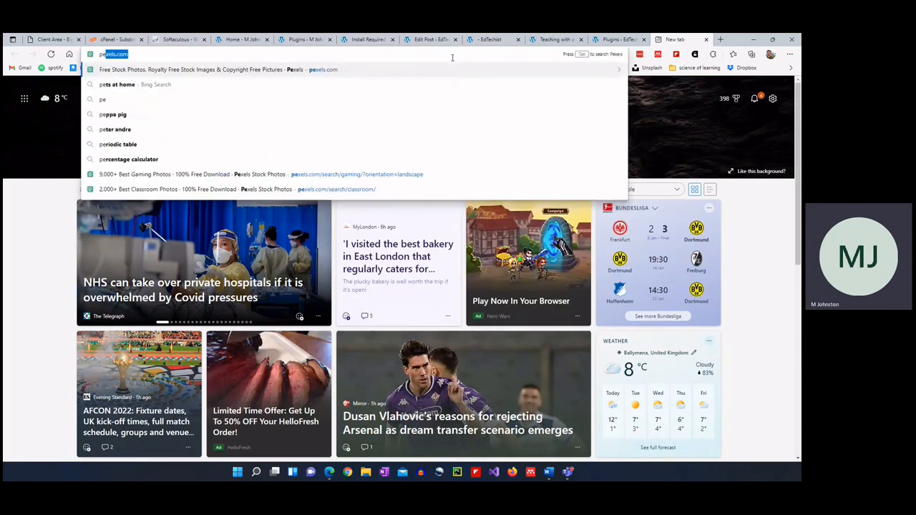
pyautogui.write('xels')
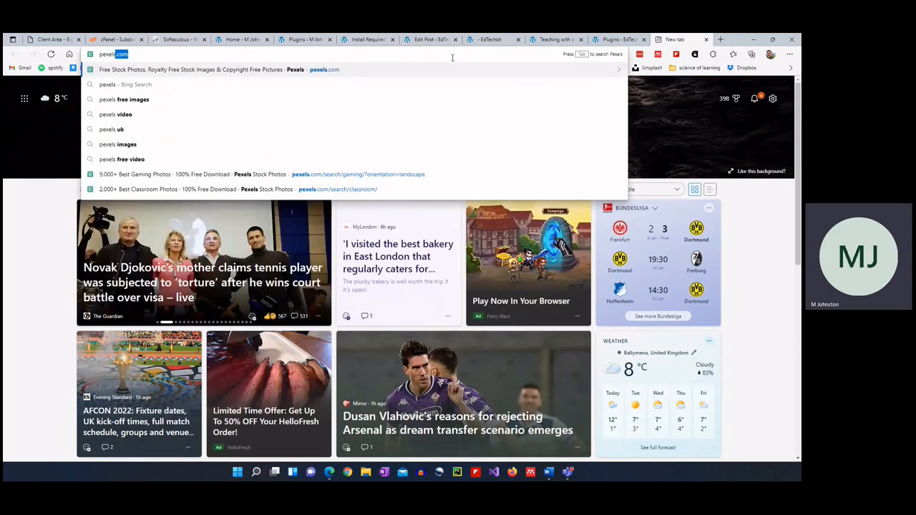
pyautogui.press('Return')
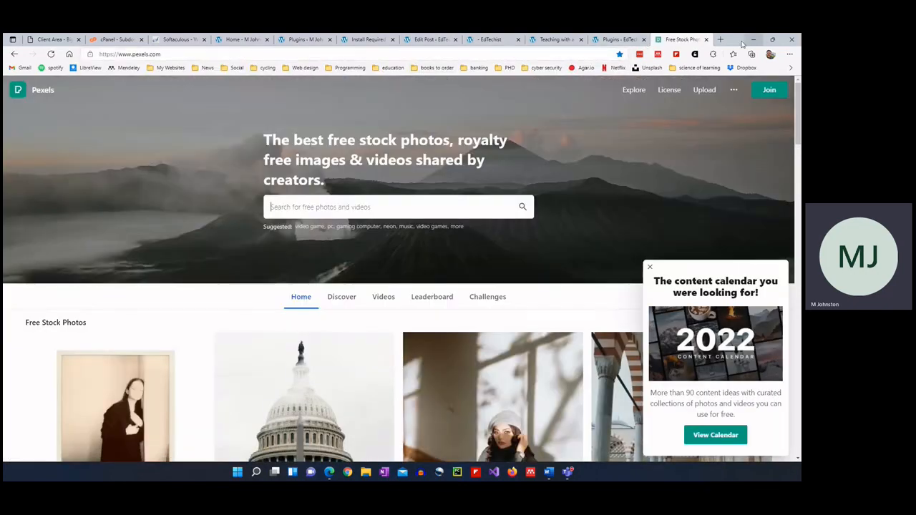
# Open Unsplash from a Bing search in another tab, dismiss the popup, and return to the Home tab.
pyautogui.click(720, 39)
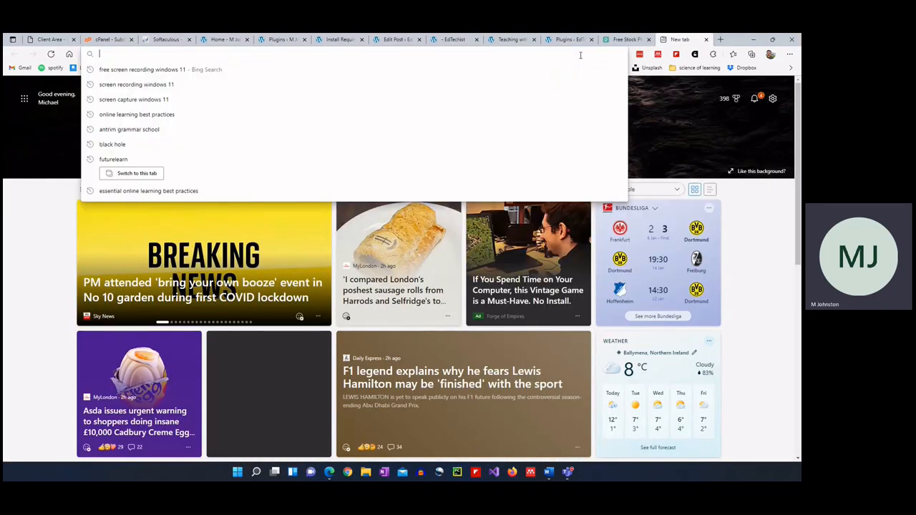
pyautogui.write('unspla')
pyautogui.write('sh')
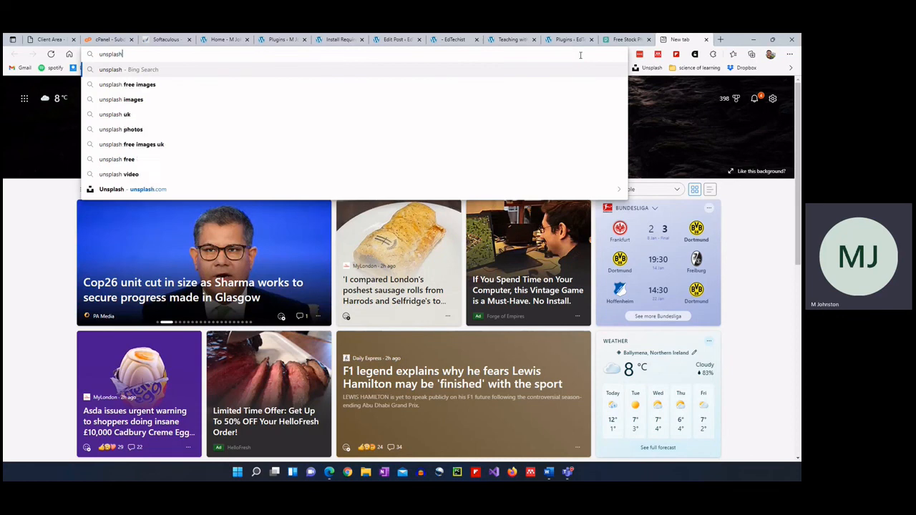
pyautogui.press('Return')
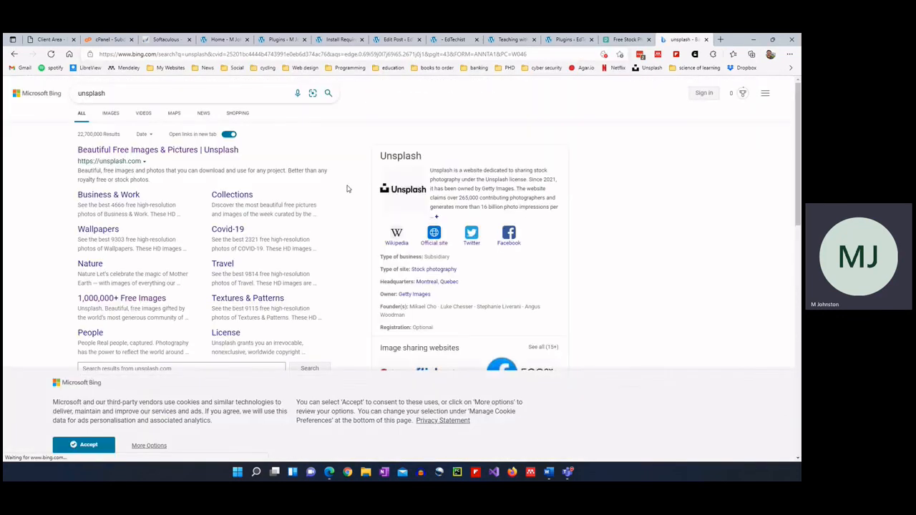
pyautogui.click(147, 148)
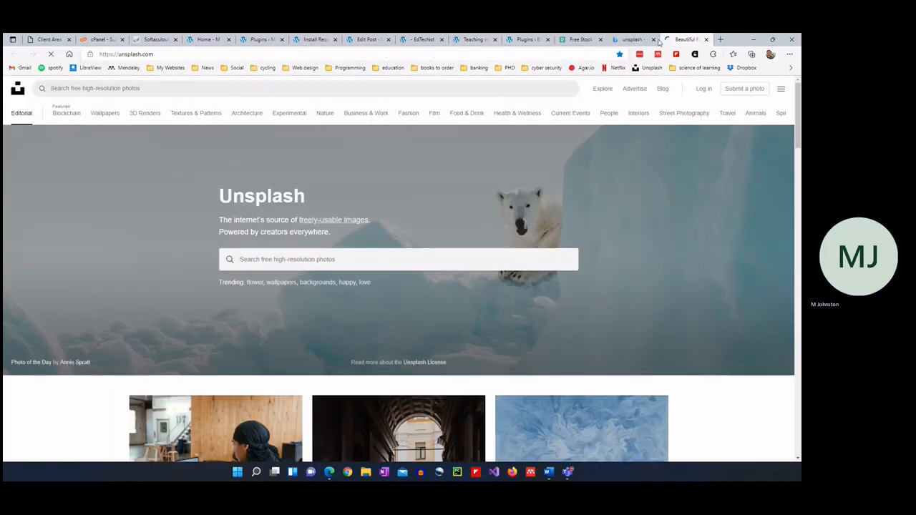
pyautogui.click(653, 39)
pyautogui.click(578, 40)
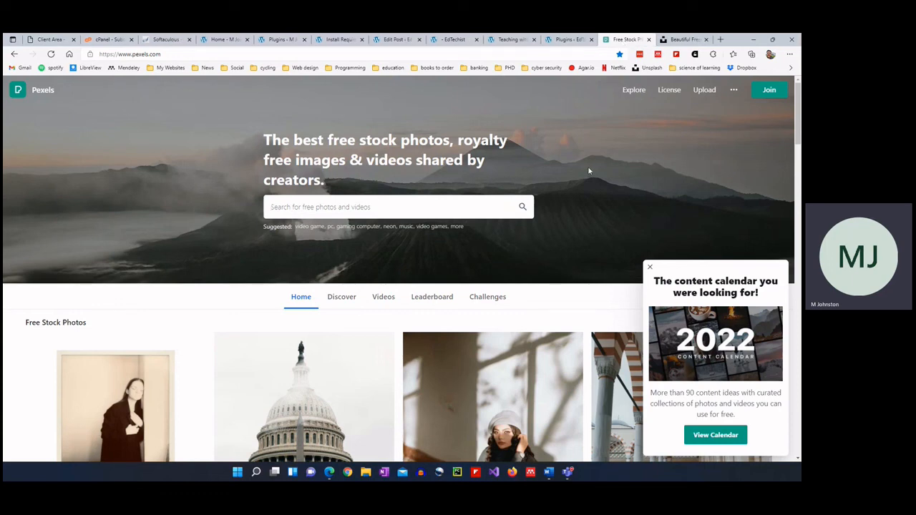
pyautogui.click(650, 266)
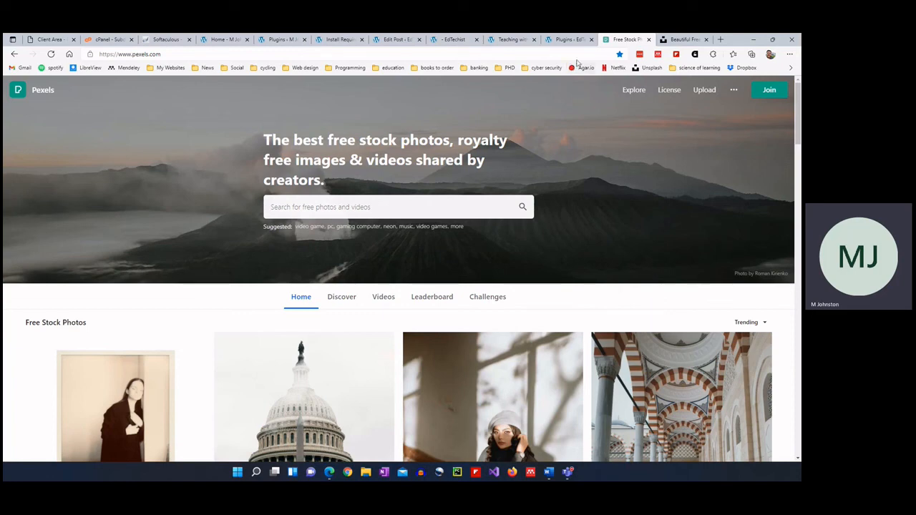
pyautogui.click(221, 40)
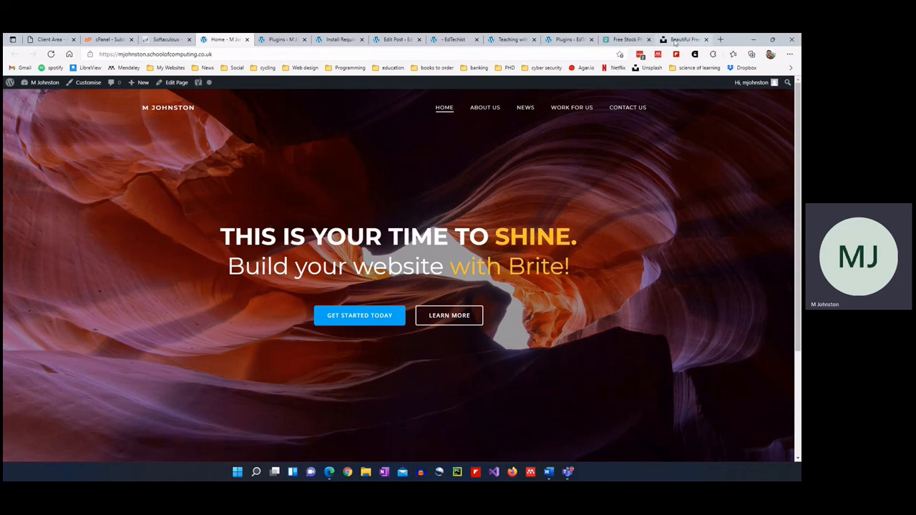
# Search Pexels for 'office' photos.
pyautogui.click(624, 39)
pyautogui.click(367, 205)
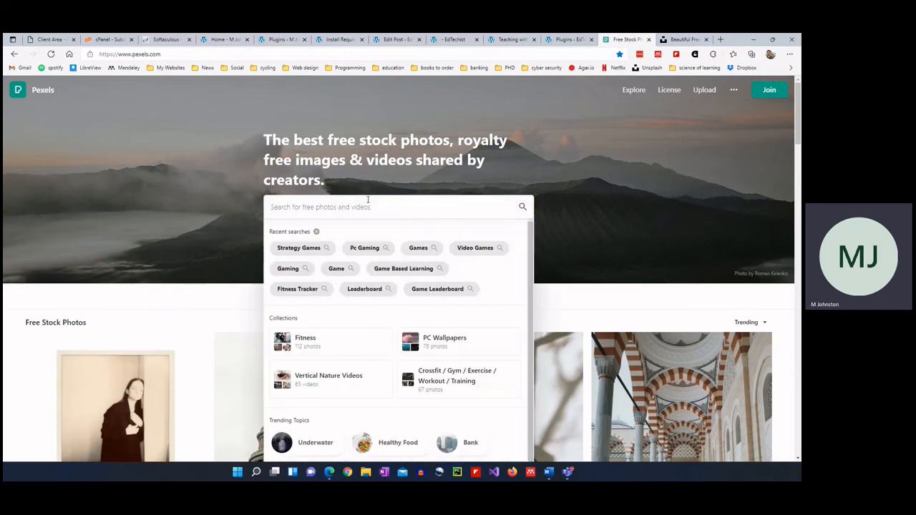
pyautogui.write('office')
pyautogui.press('Return')
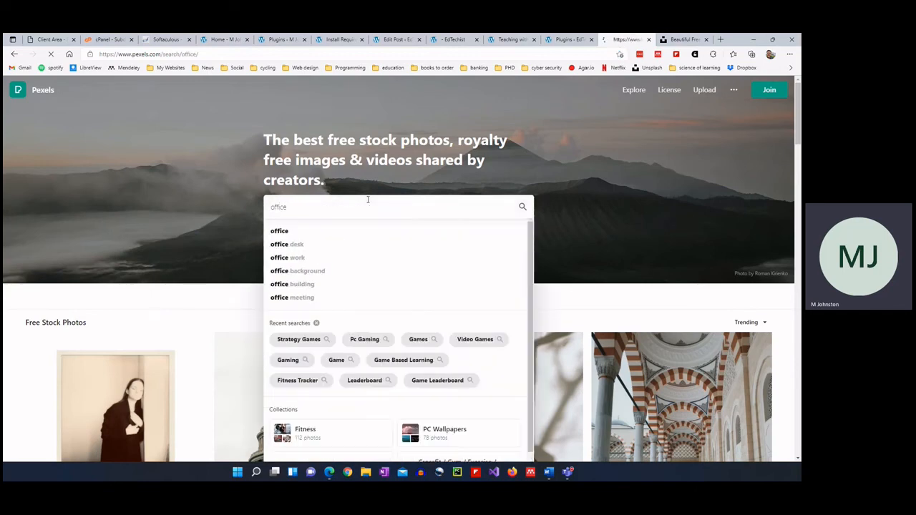
pyautogui.scroll(-1, 426, 226)
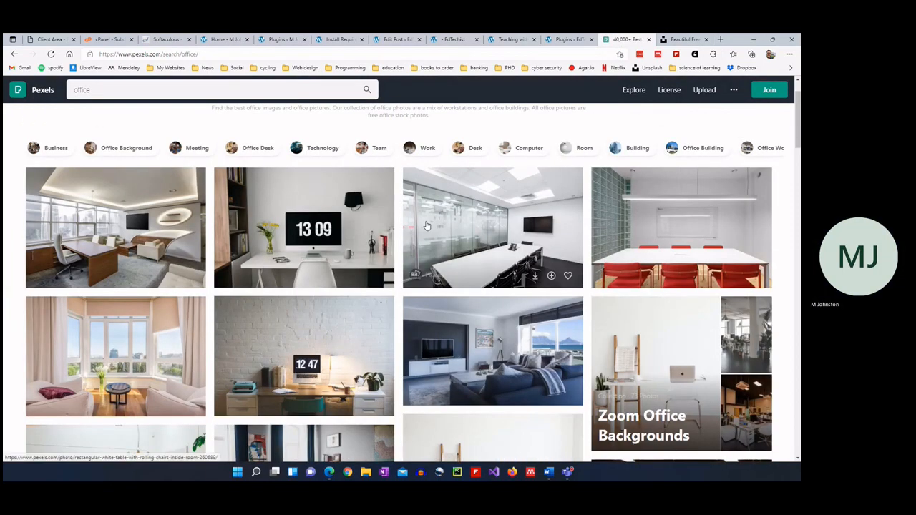
pyautogui.scroll(1, 427, 226)
# Narrow the results to Meeting photos with Horizontal orientation.
pyautogui.click(183, 206)
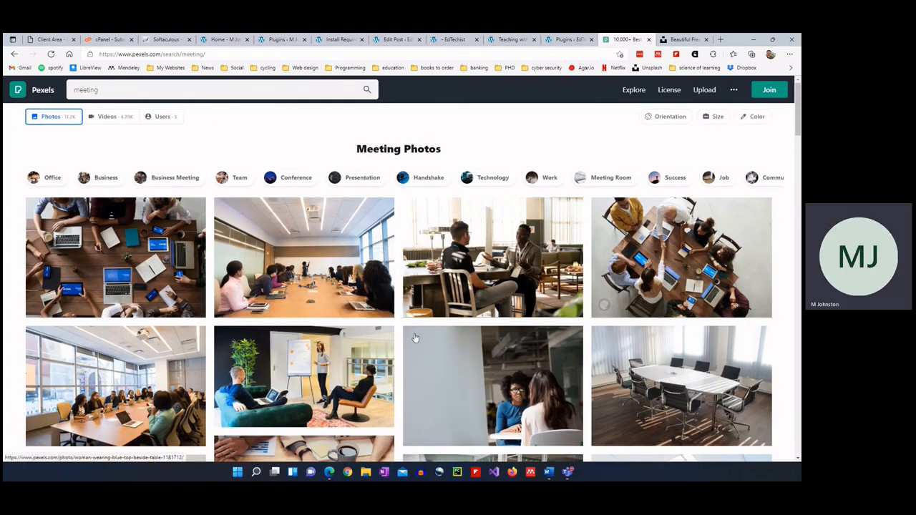
pyautogui.scroll(-1, 415, 337)
pyautogui.scroll(1, 666, 122)
pyautogui.click(666, 118)
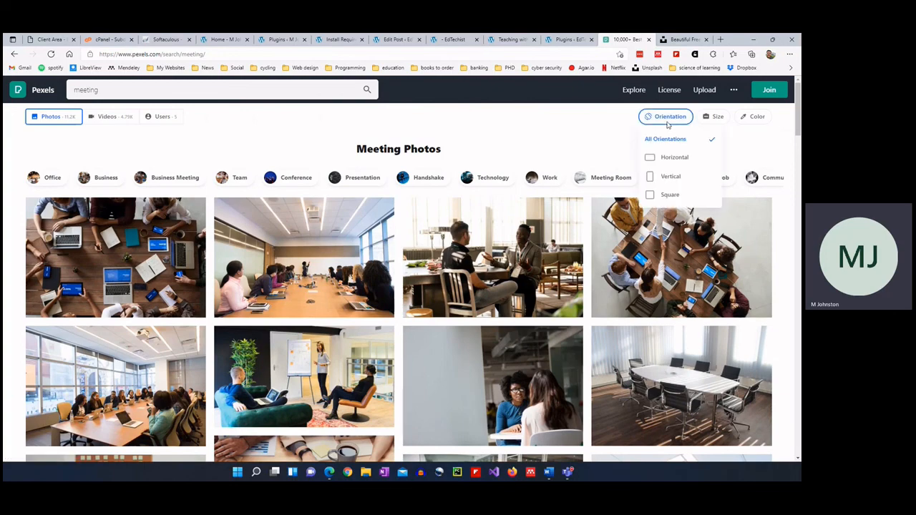
pyautogui.click(674, 157)
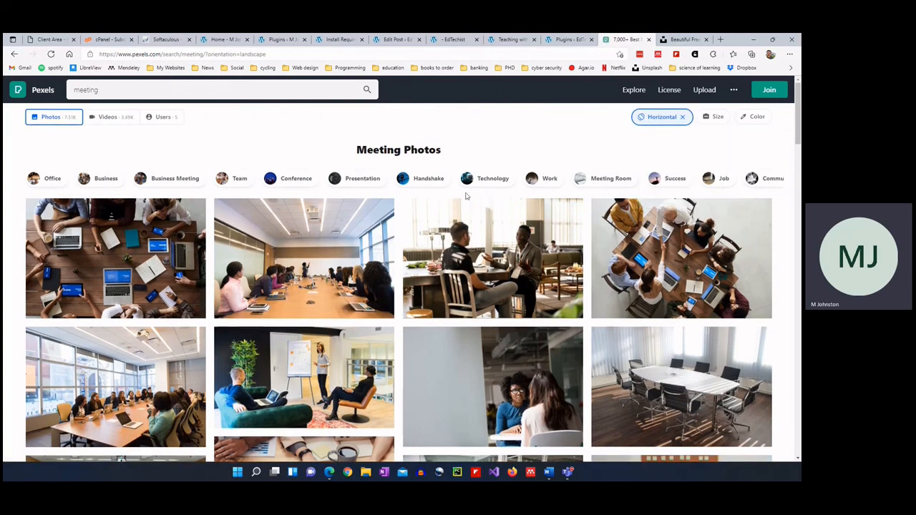
pyautogui.scroll(-3, 285, 352)
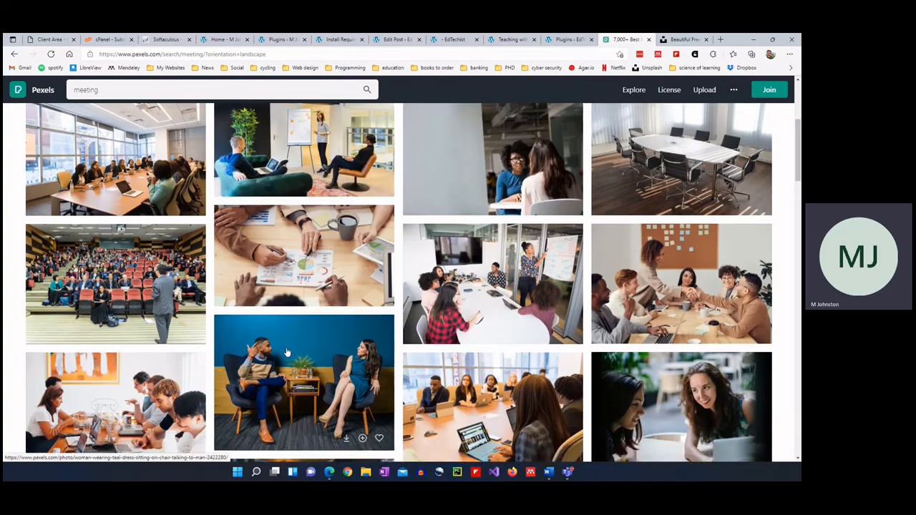
pyautogui.scroll(-1, 285, 352)
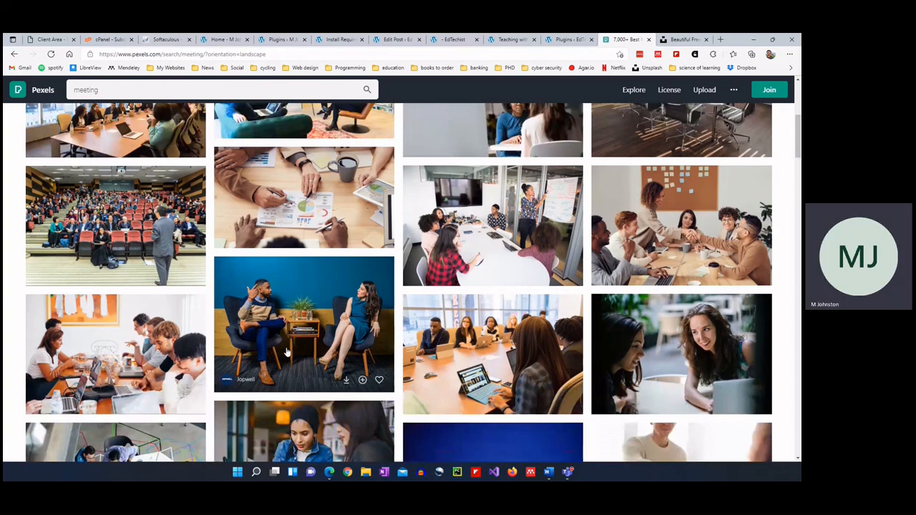
pyautogui.scroll(5, 286, 352)
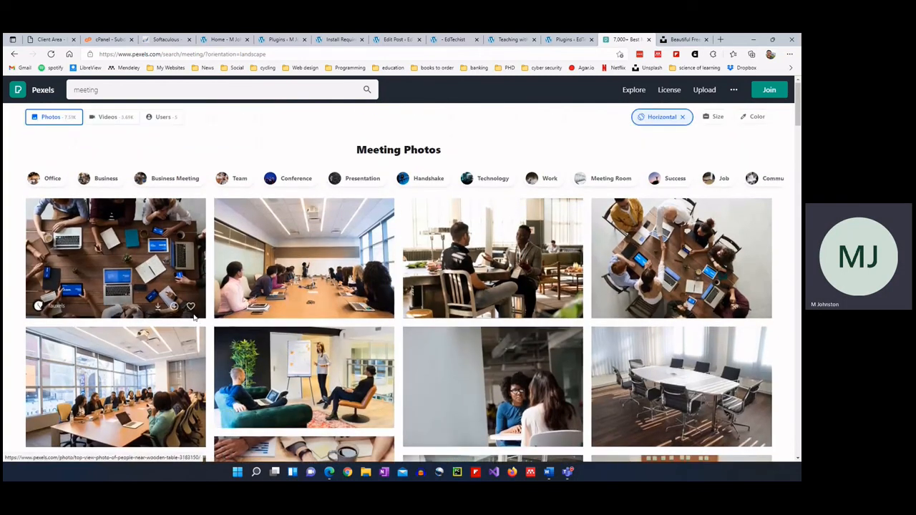
# Preview the top-down photo of people around a wooden table, then close it.
pyautogui.click(119, 225)
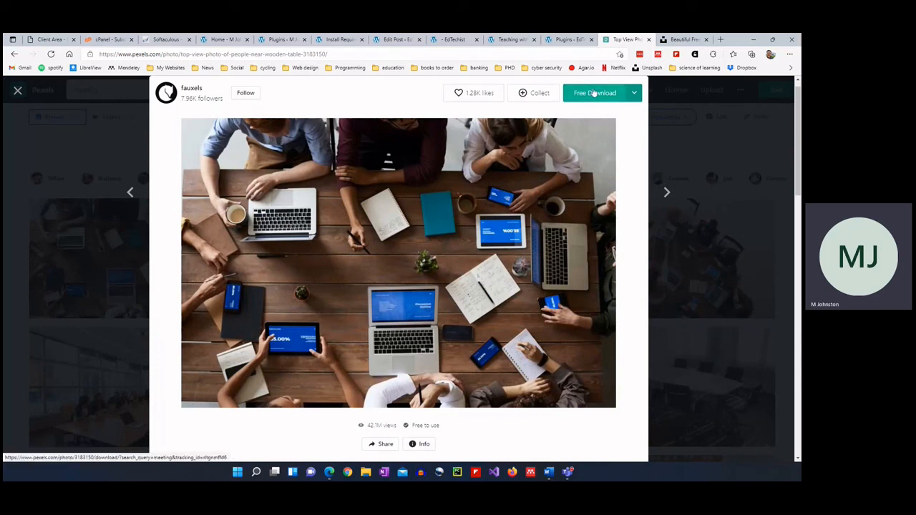
pyautogui.click(667, 40)
pyautogui.click(615, 44)
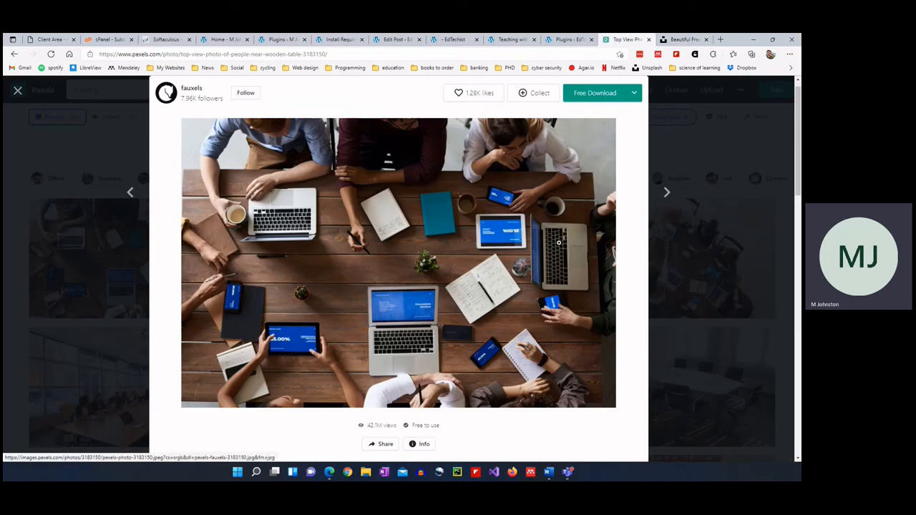
pyautogui.click(753, 269)
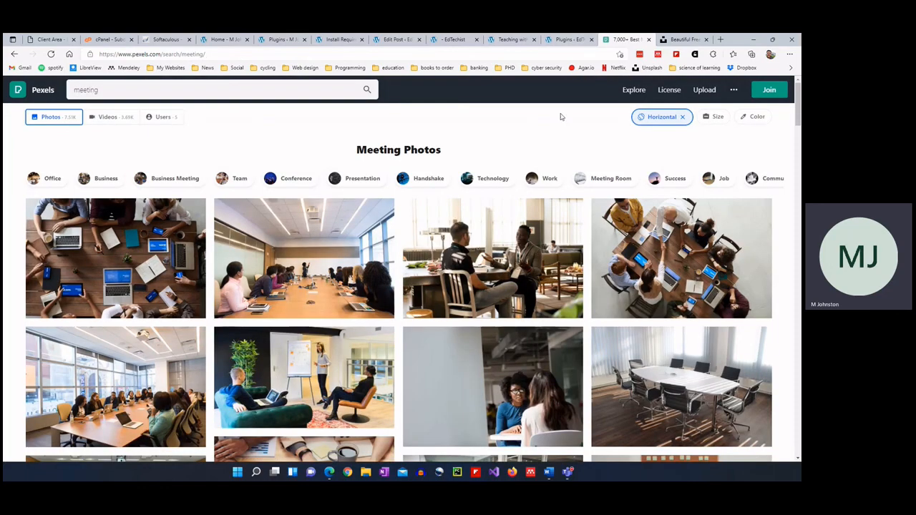
# Look over the Plugins, Home and Install Required Plugins tabs, then open Appearance > Theme Editor.
pyautogui.click(285, 40)
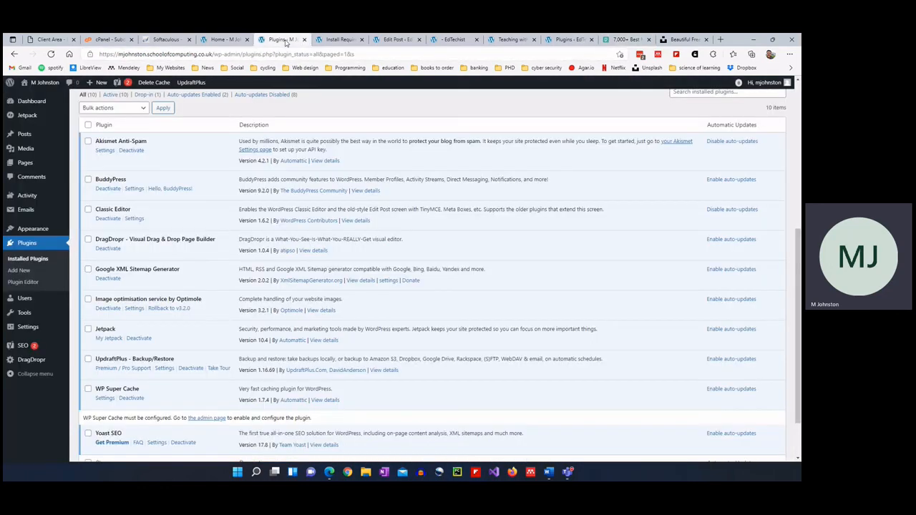
pyautogui.click(221, 39)
pyautogui.scroll(-3, 242, 255)
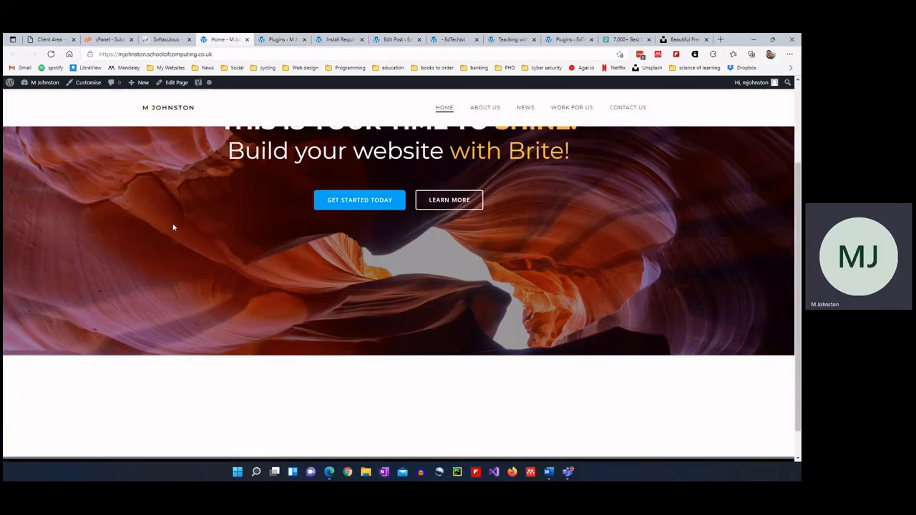
pyautogui.scroll(3, 361, 209)
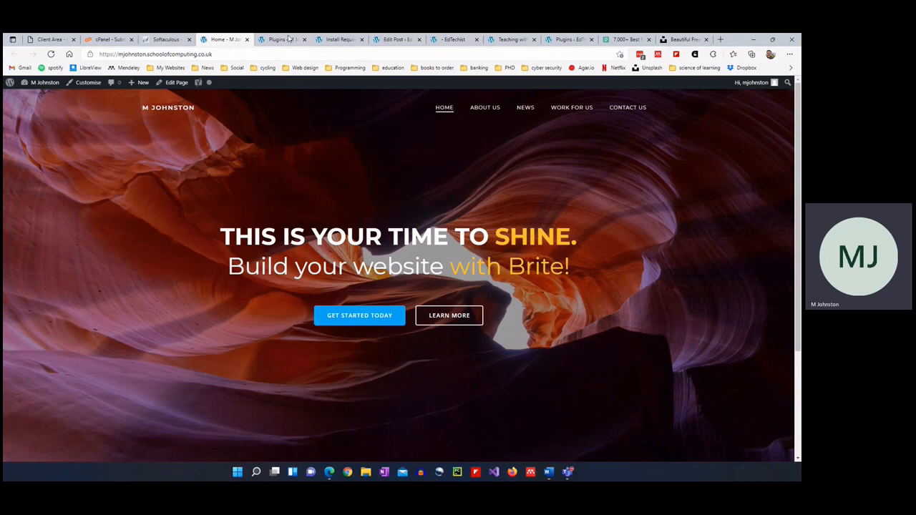
pyautogui.click(337, 42)
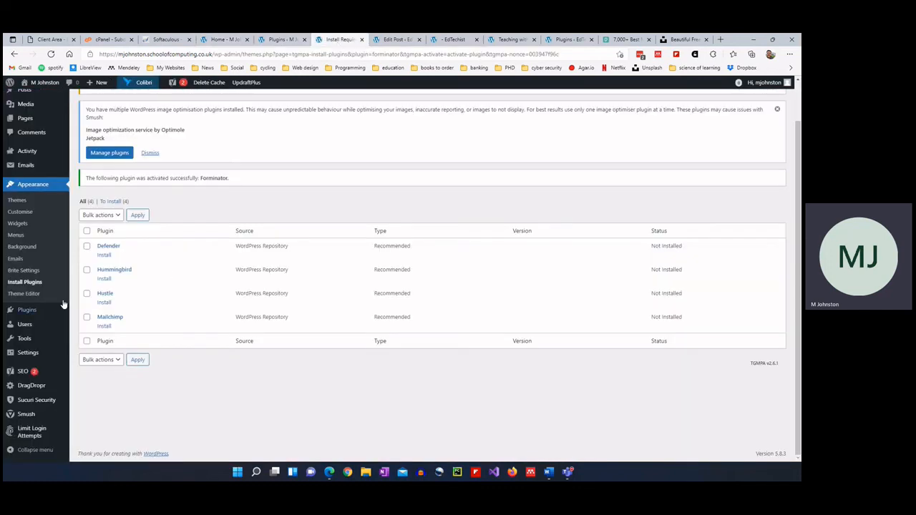
pyautogui.click(29, 270)
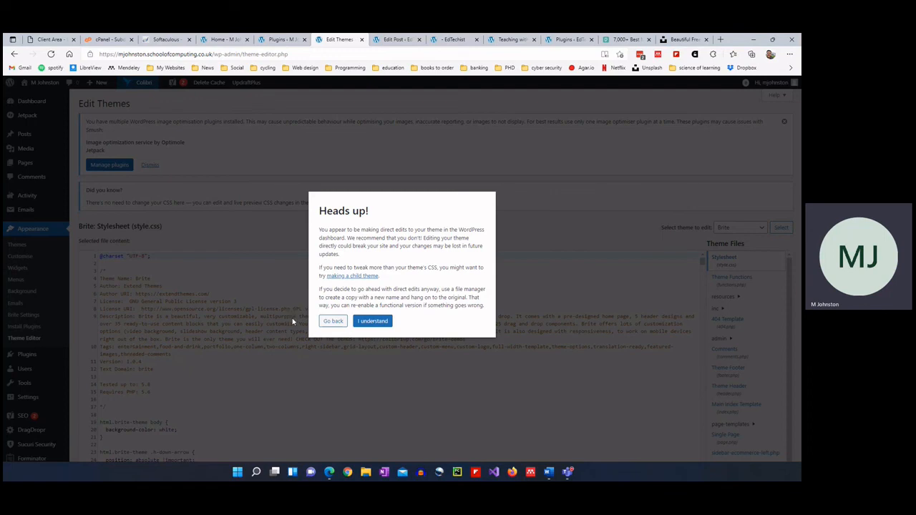
# Back out of the Heads up warning, then reopen Theme Editor and accept it with I understand.
pyautogui.click(331, 323)
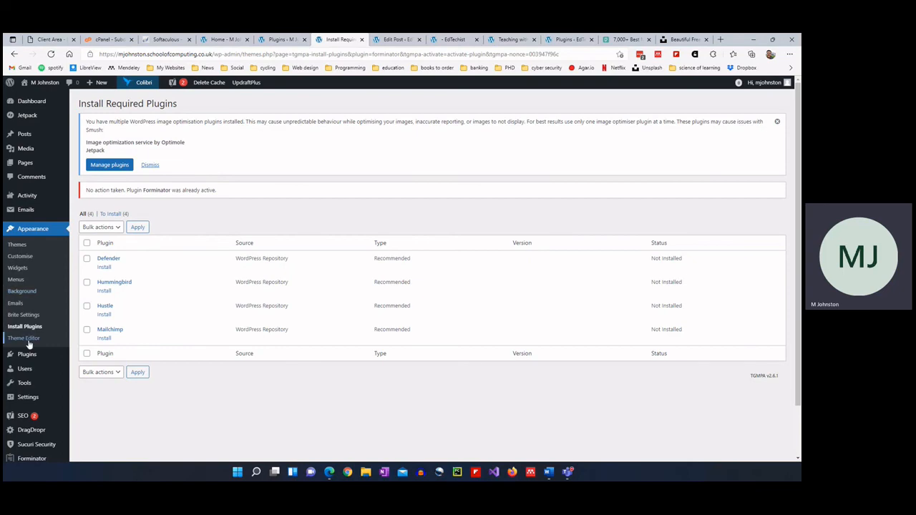
pyautogui.click(27, 339)
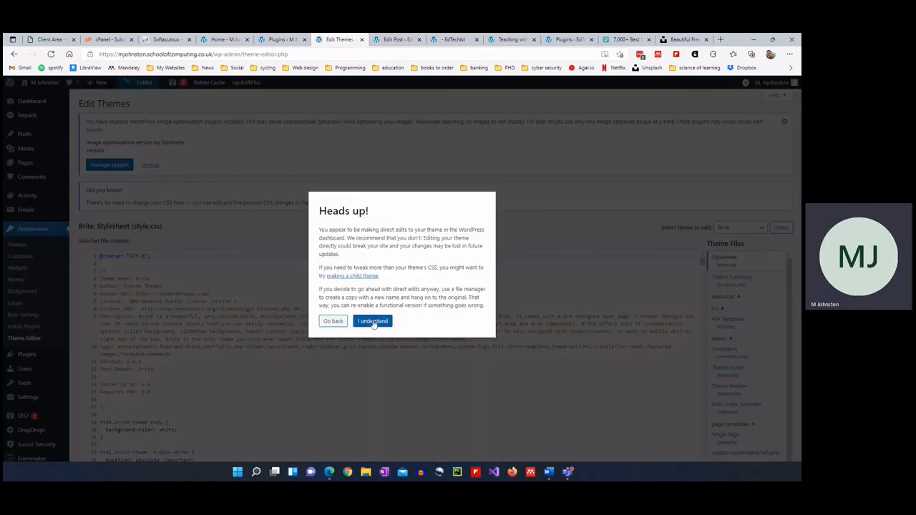
pyautogui.click(372, 322)
# Review Brite's style.css, highlighting line 20's background-color rule, then view the live homepage.
pyautogui.scroll(-5, 162, 226)
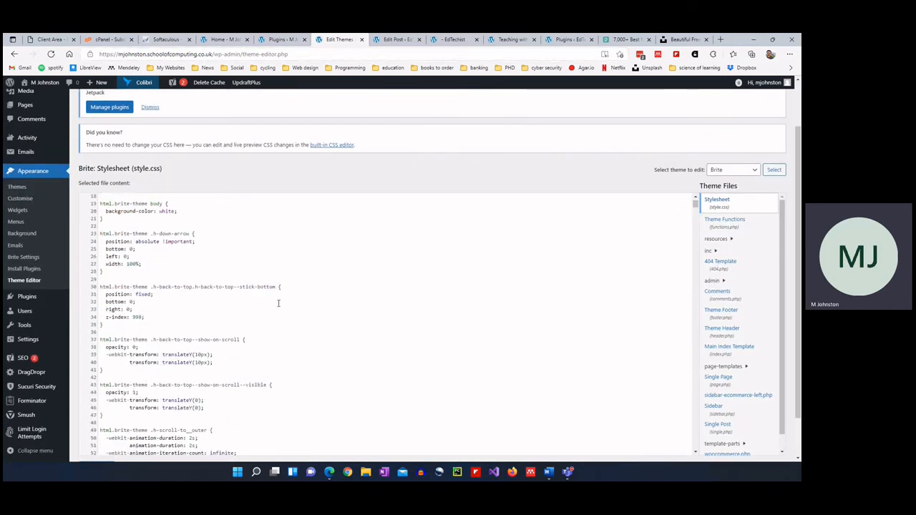
pyautogui.scroll(5, 278, 303)
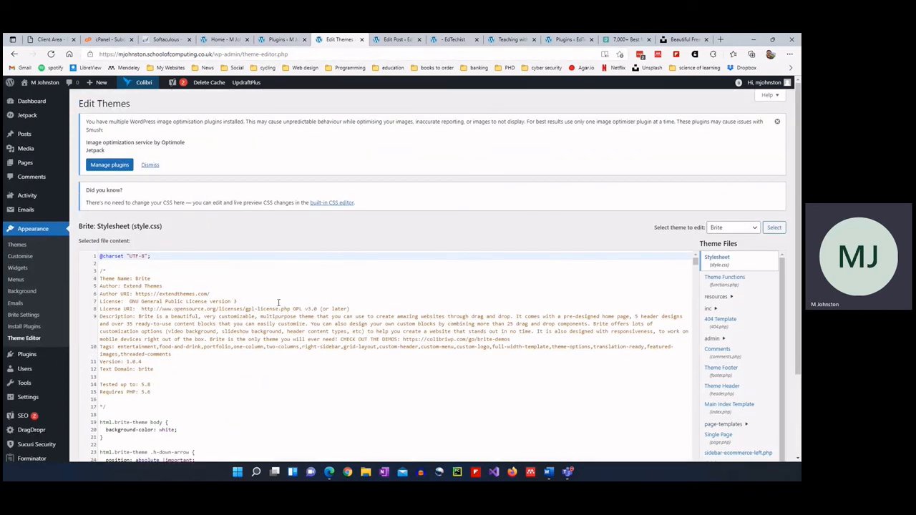
pyautogui.scroll(-5, 202, 236)
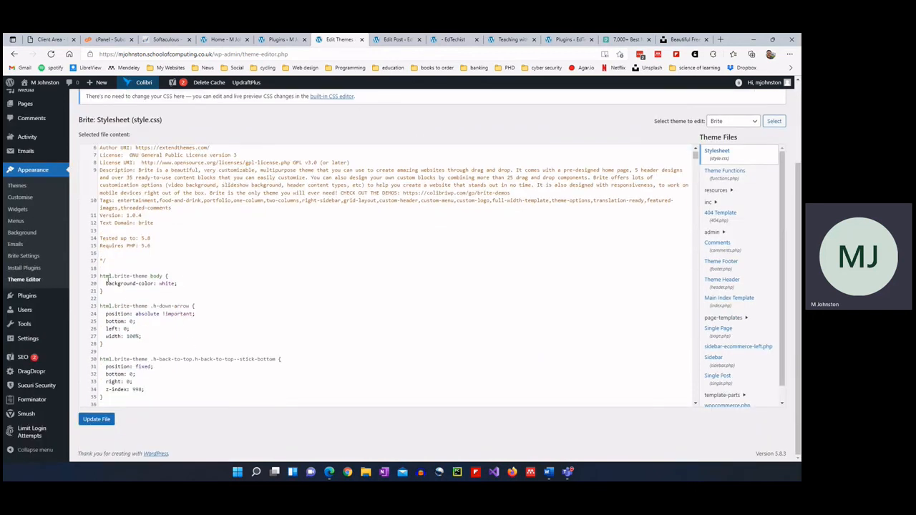
pyautogui.moveTo(105, 283); pyautogui.dragTo(173, 287)
pyautogui.click(168, 305)
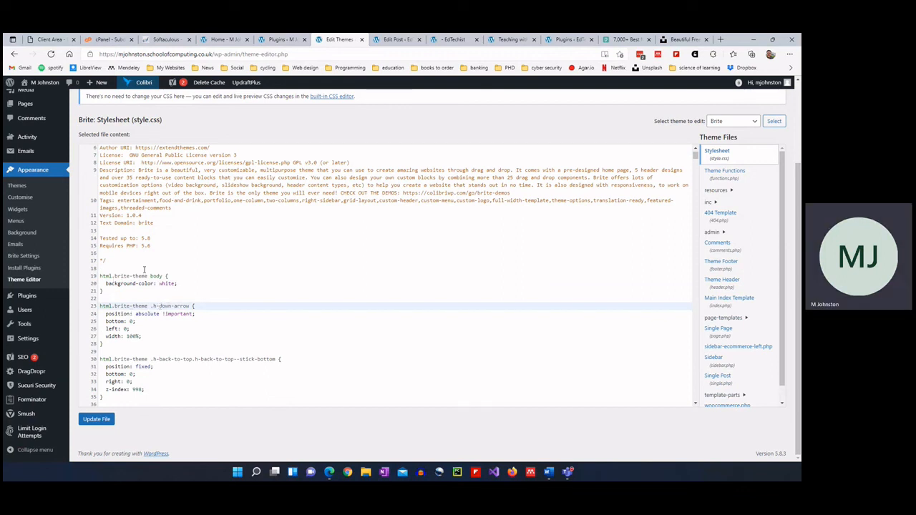
pyautogui.click(222, 39)
pyautogui.scroll(-5, 229, 301)
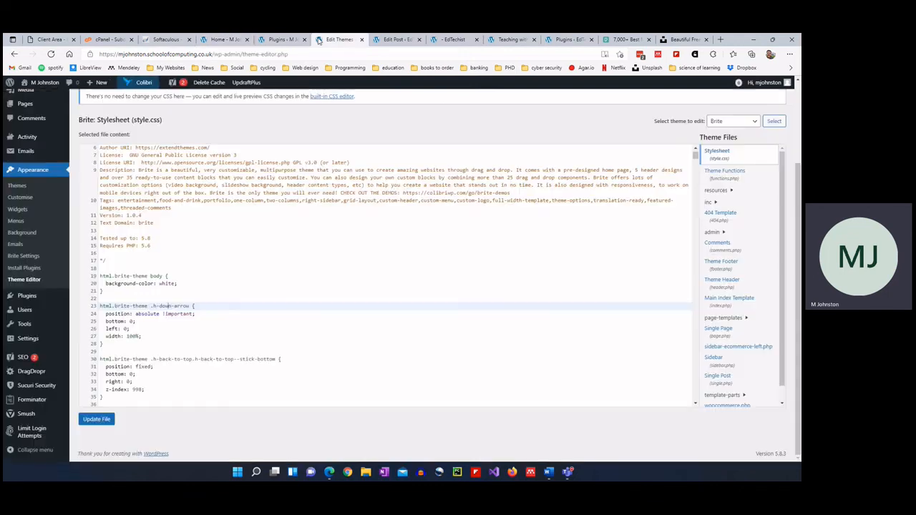
# Change line 20's background-color to red, update the file, and reload the live site.
pyautogui.click(336, 40)
pyautogui.click(161, 284)
pyautogui.doubleClick(163, 284)
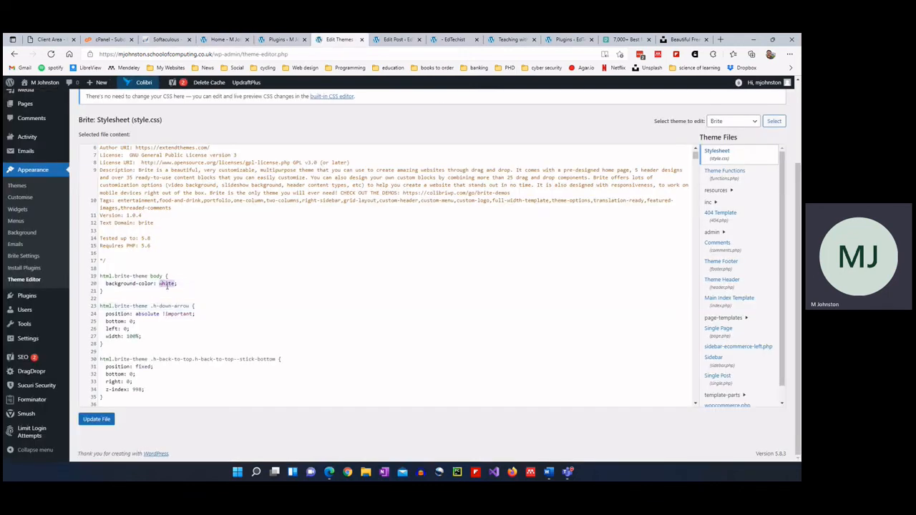
pyautogui.write('red')
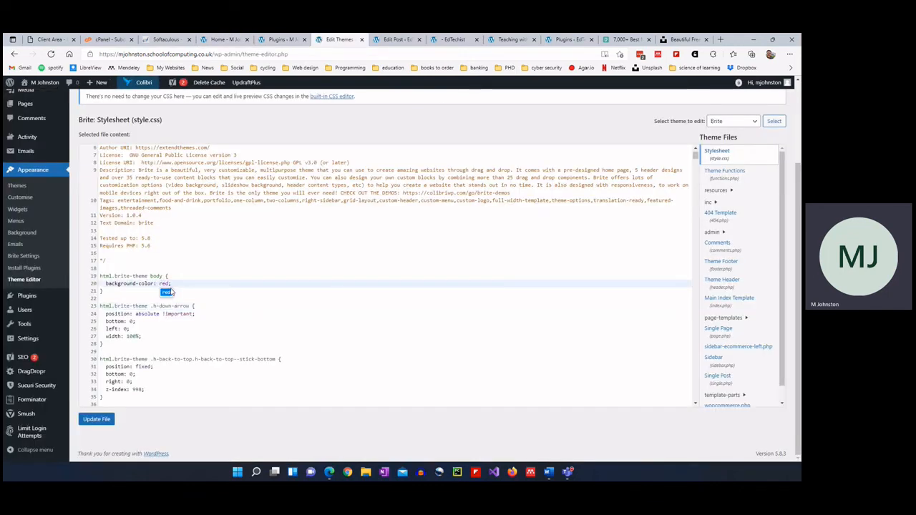
pyautogui.click(257, 306)
pyautogui.click(99, 422)
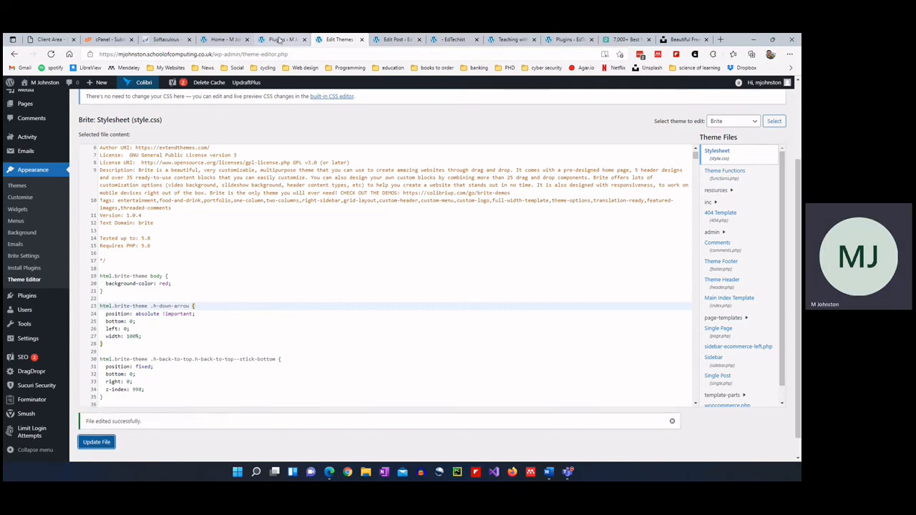
pyautogui.click(226, 40)
pyautogui.press('F5')
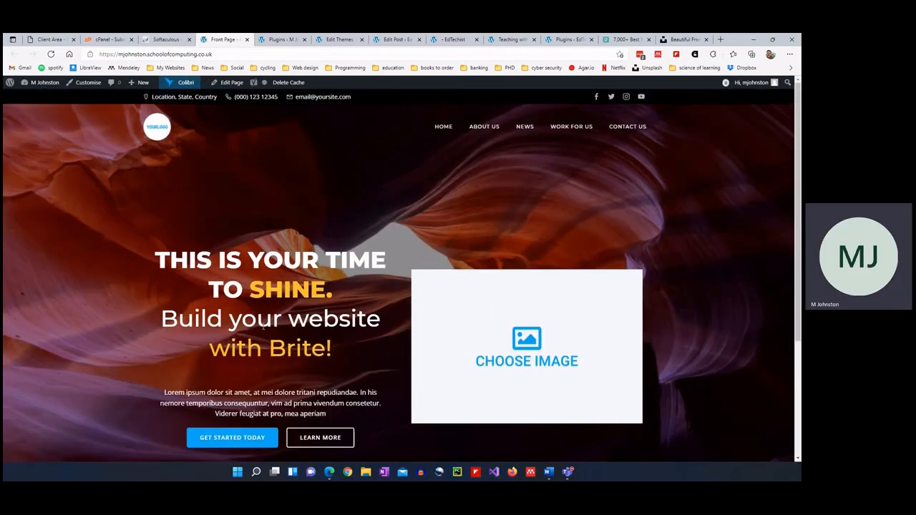
pyautogui.scroll(-3, 263, 324)
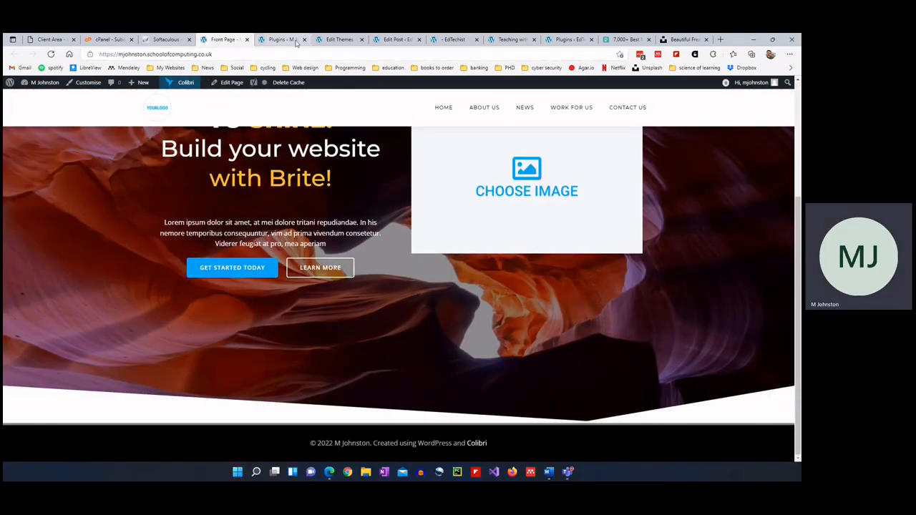
# Set line 20's background-color back to white and update the file.
pyautogui.click(339, 40)
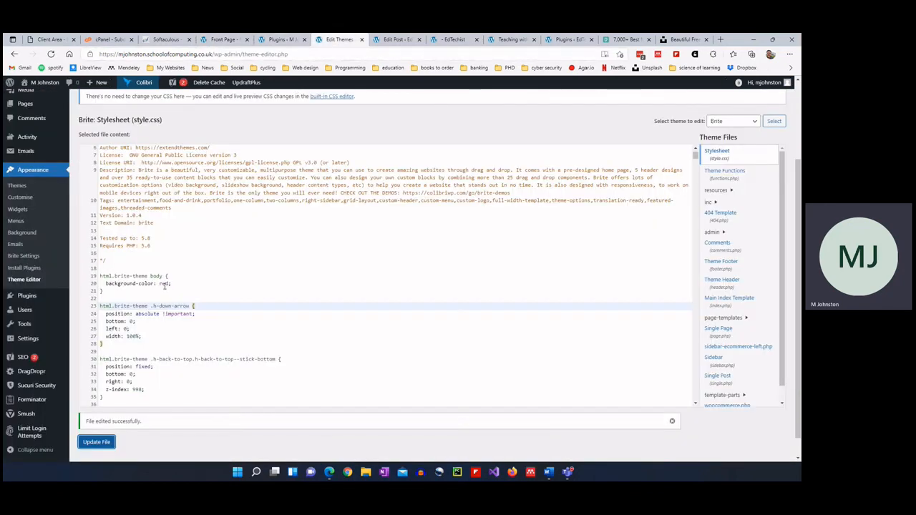
pyautogui.doubleClick(164, 283)
pyautogui.write('white')
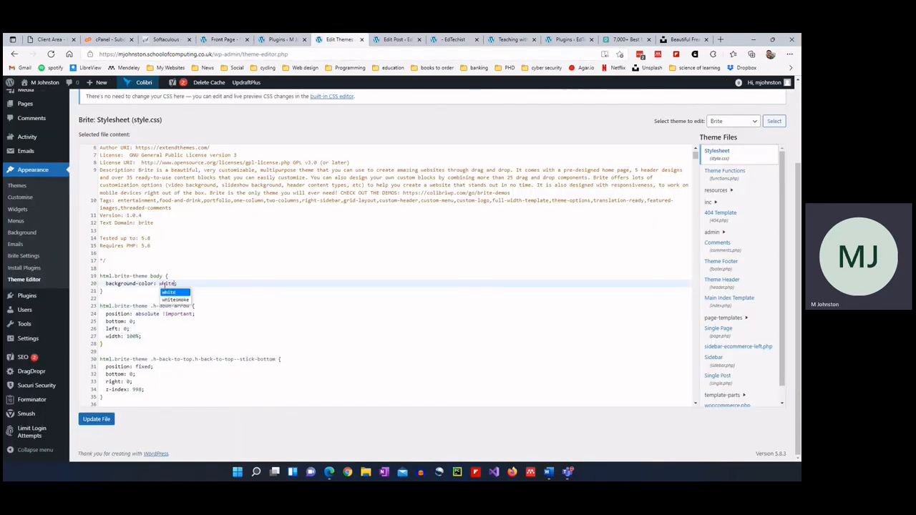
pyautogui.press('Escape')
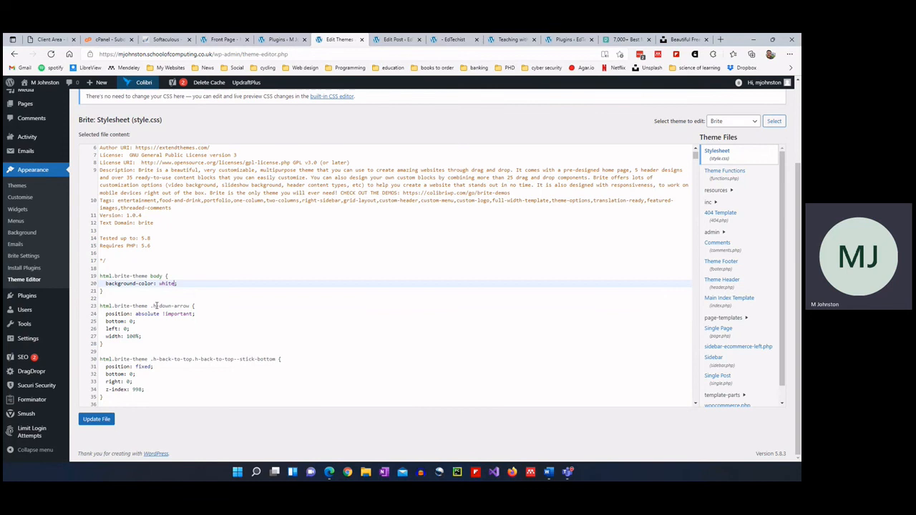
pyautogui.click(93, 421)
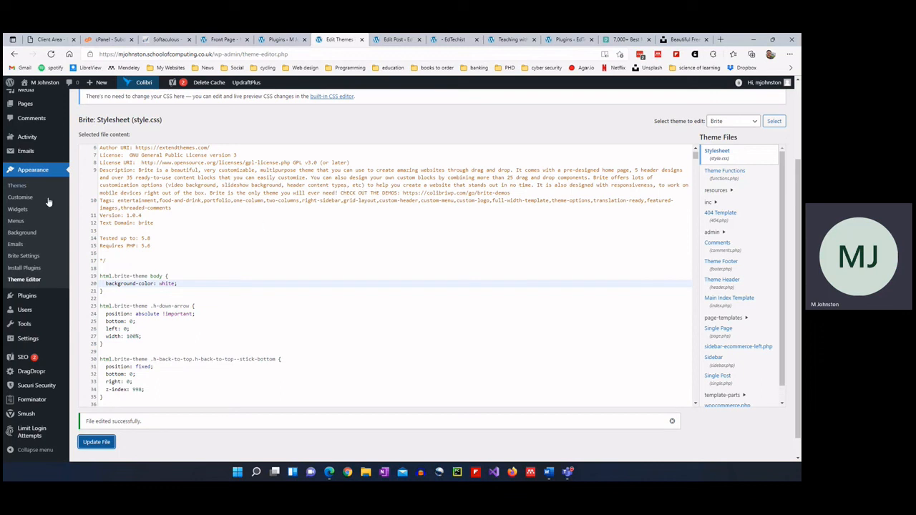
# Open Brite Settings' Demo Sites and choose Import under the Business II template.
pyautogui.click(29, 259)
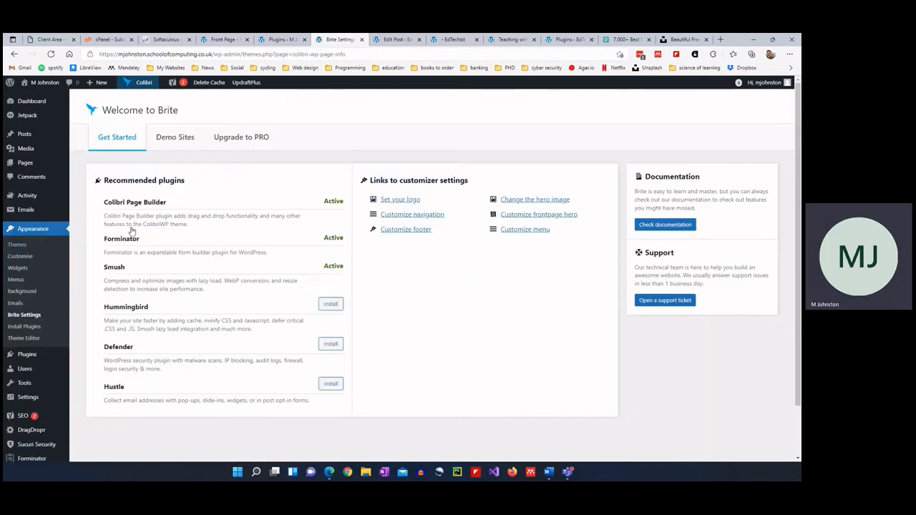
pyautogui.click(184, 139)
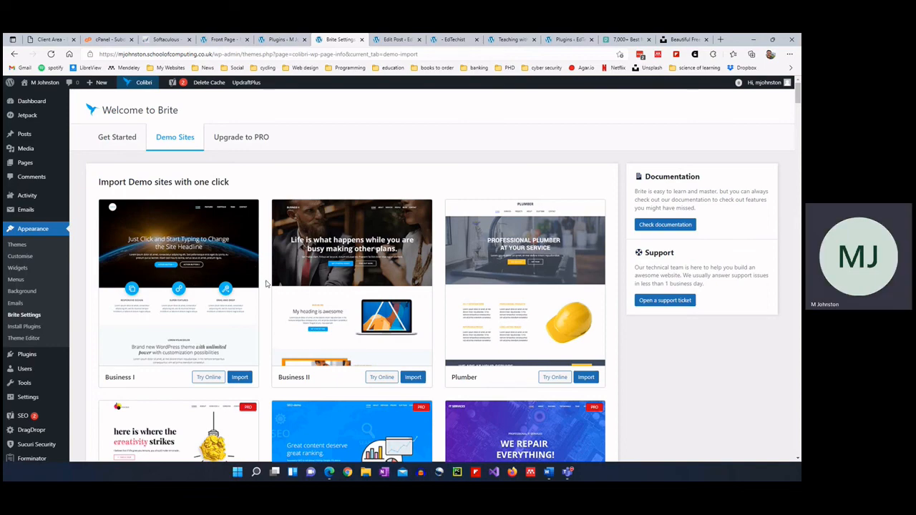
pyautogui.scroll(-4, 266, 284)
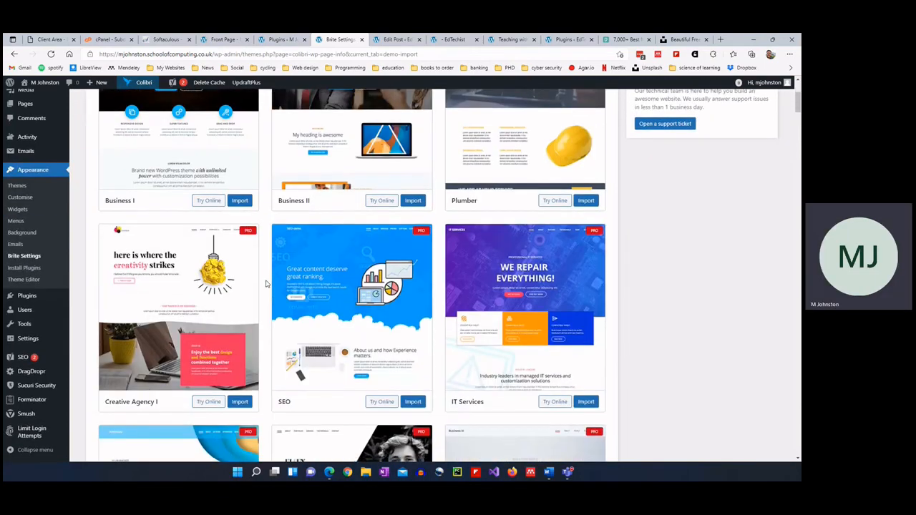
pyautogui.scroll(-3, 266, 284)
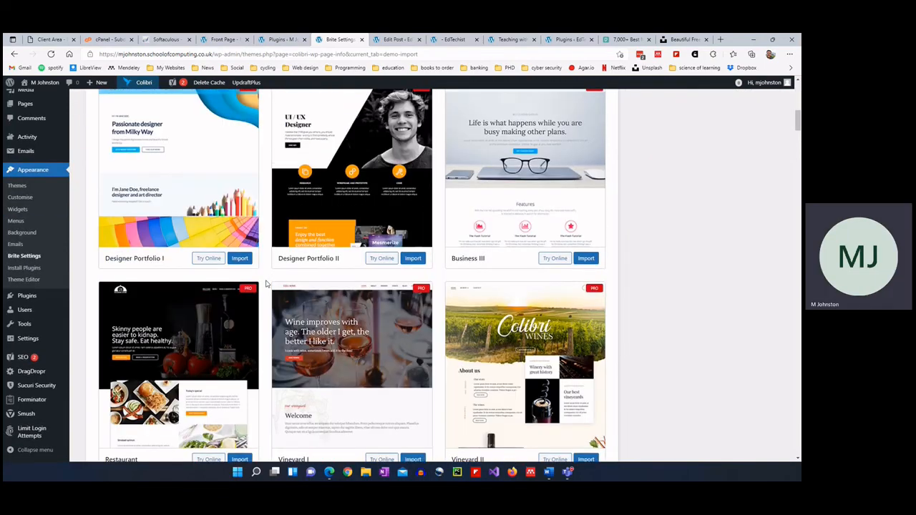
pyautogui.scroll(7, 266, 284)
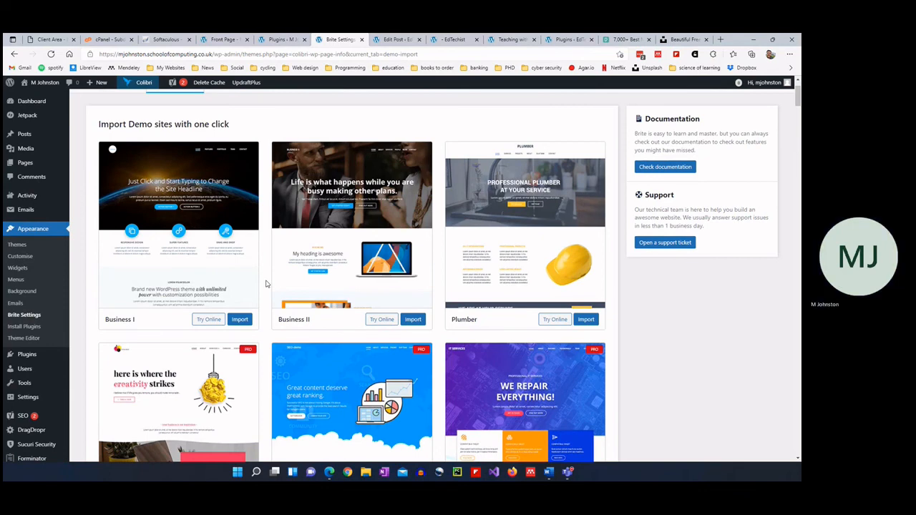
pyautogui.click(412, 319)
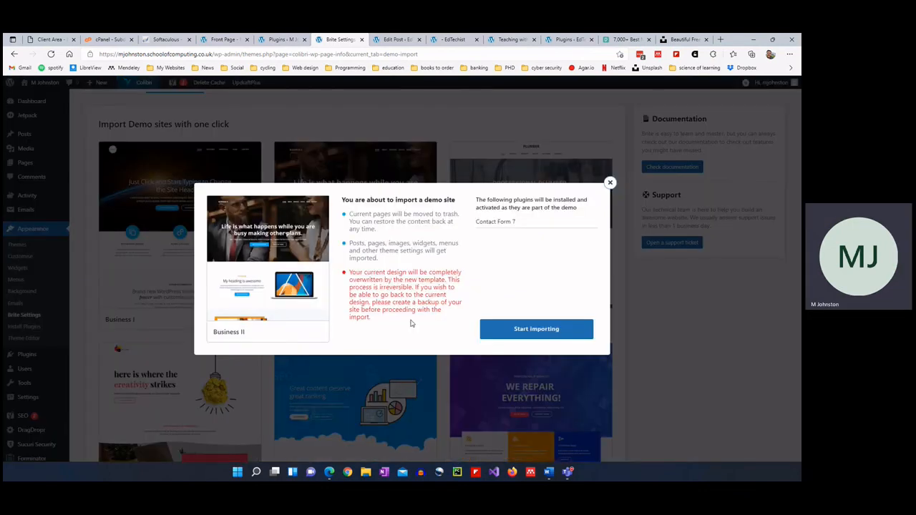
# Start the Business II import, checking the front page while it runs, then open its online preview.
pyautogui.click(527, 328)
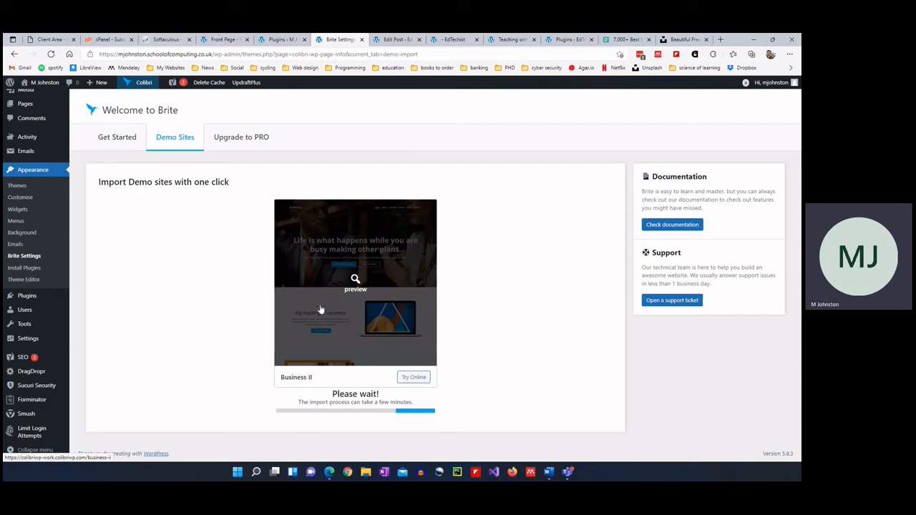
pyautogui.click(213, 42)
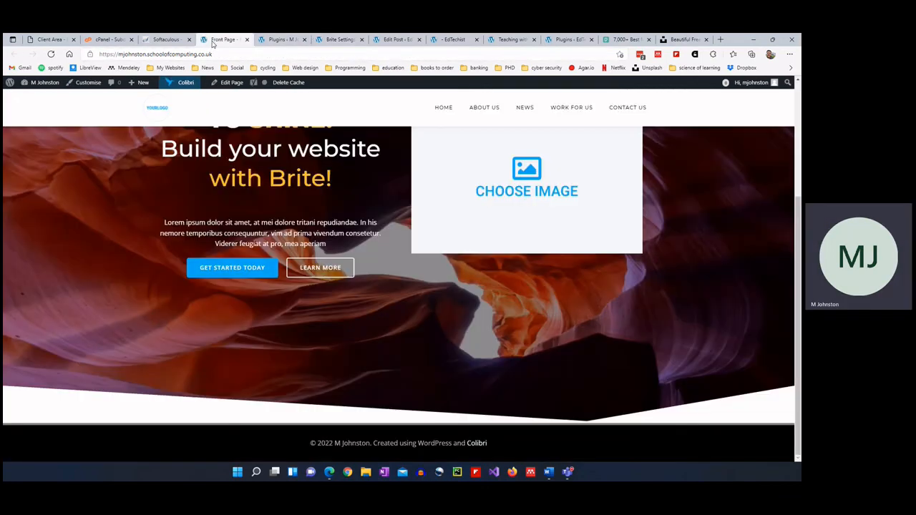
pyautogui.click(337, 39)
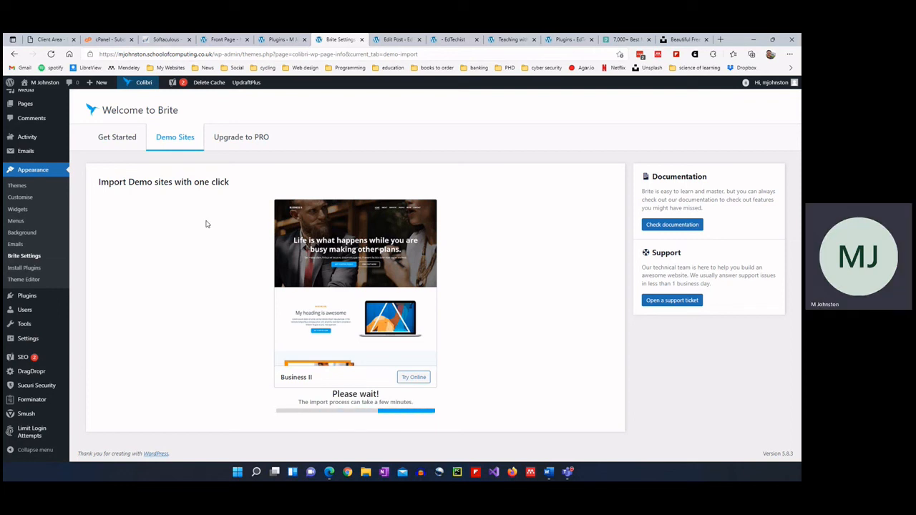
pyautogui.click(217, 39)
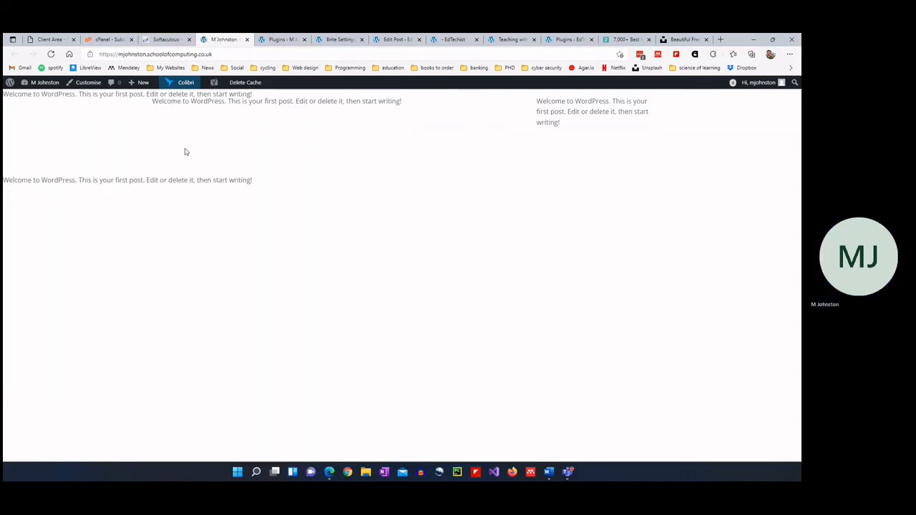
pyautogui.click(334, 39)
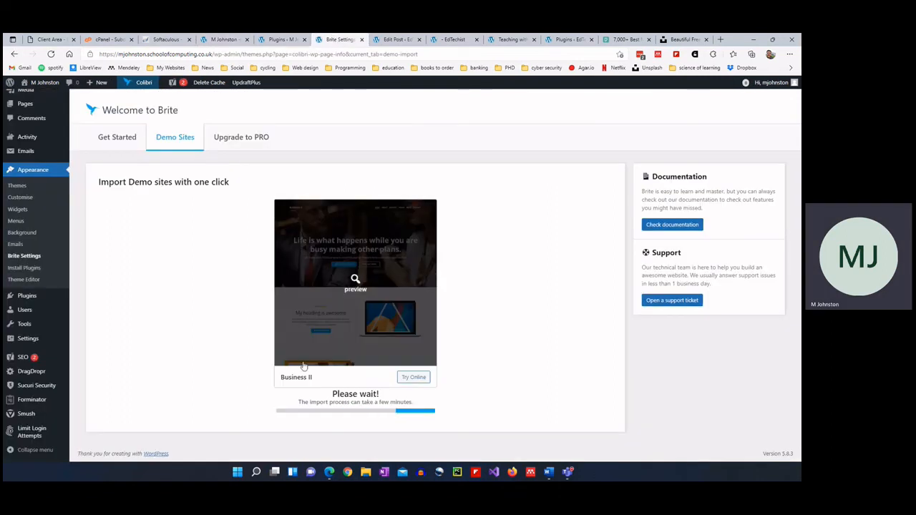
pyautogui.click(353, 286)
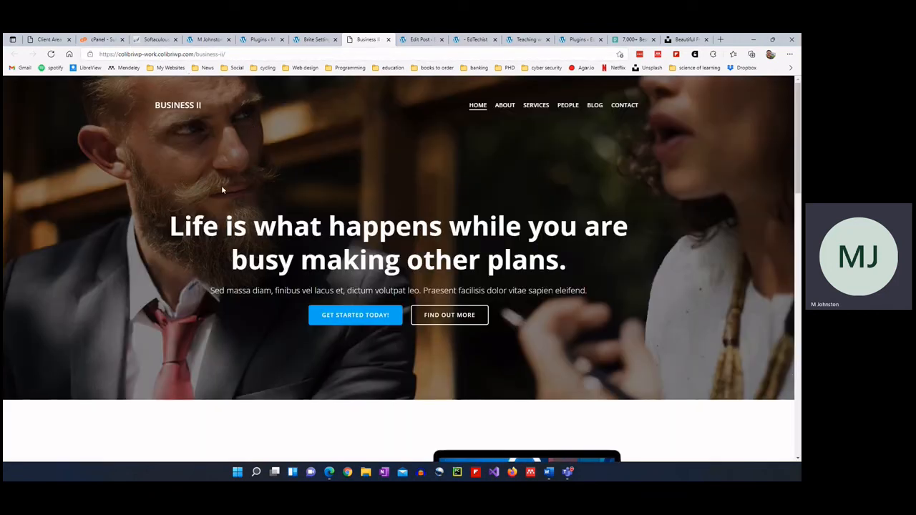
# Browse the Business II demo home page, highlighting the 'What do we offer' heading and paragraph.
pyautogui.scroll(-2, 101, 226)
pyautogui.scroll(-5, 93, 212)
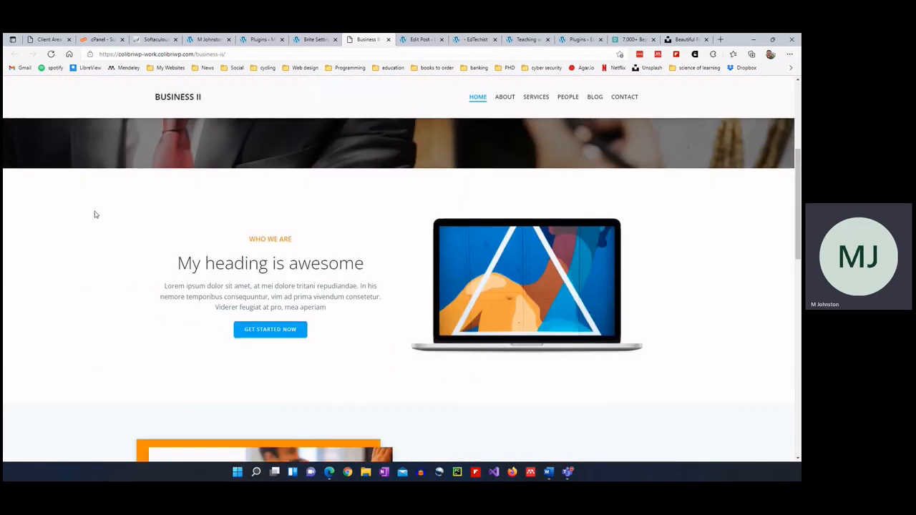
pyautogui.click(209, 41)
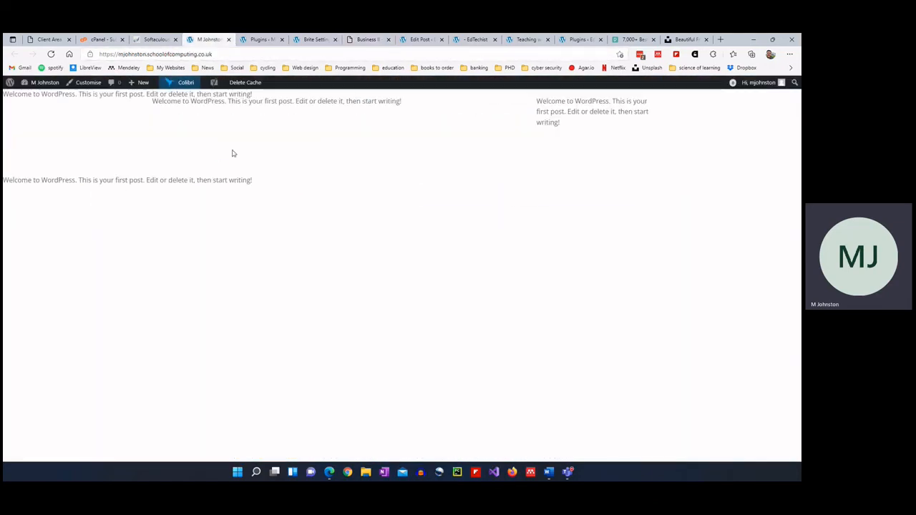
pyautogui.click(366, 40)
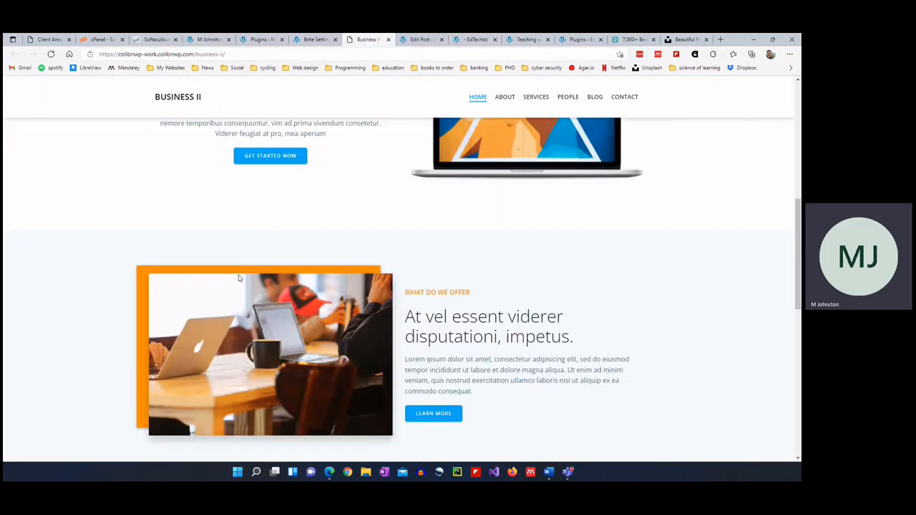
pyautogui.scroll(-1, 233, 284)
pyautogui.scroll(-1, 314, 268)
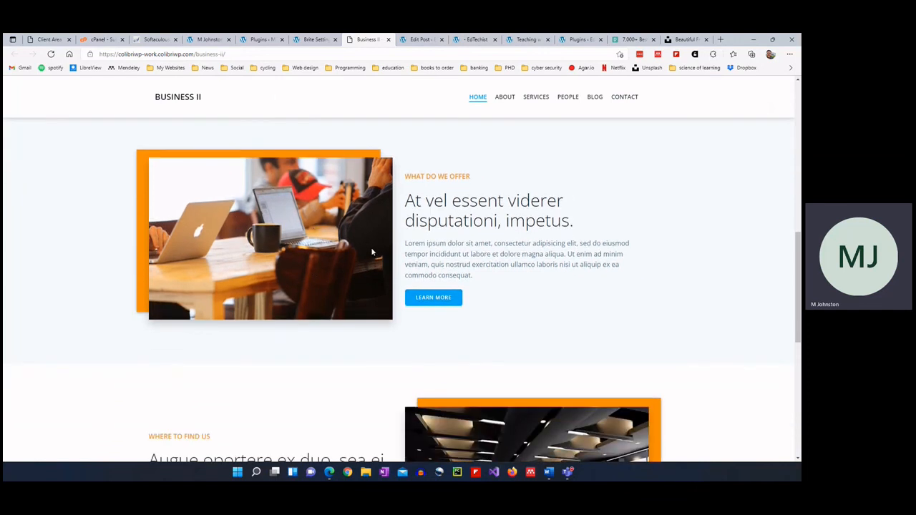
pyautogui.moveTo(405, 200); pyautogui.dragTo(572, 207)
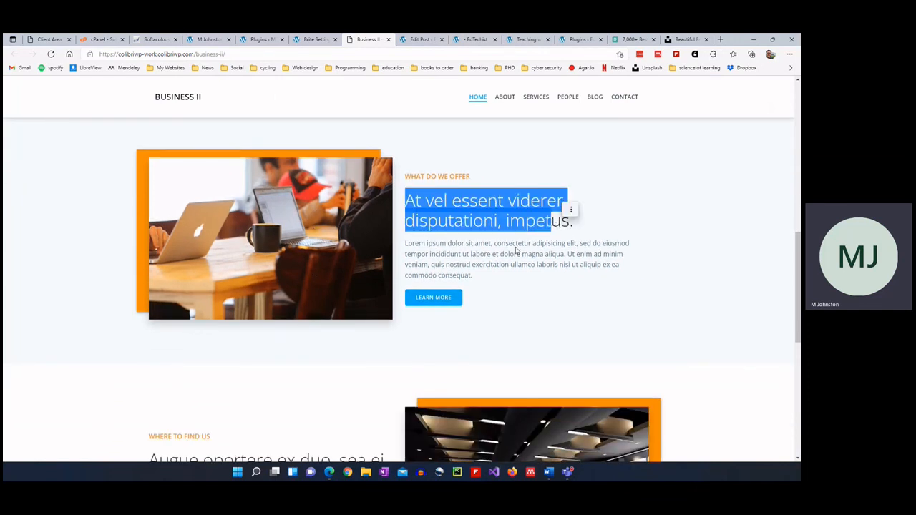
pyautogui.click(432, 254)
pyautogui.moveTo(406, 244); pyautogui.dragTo(536, 266)
pyautogui.click(494, 276)
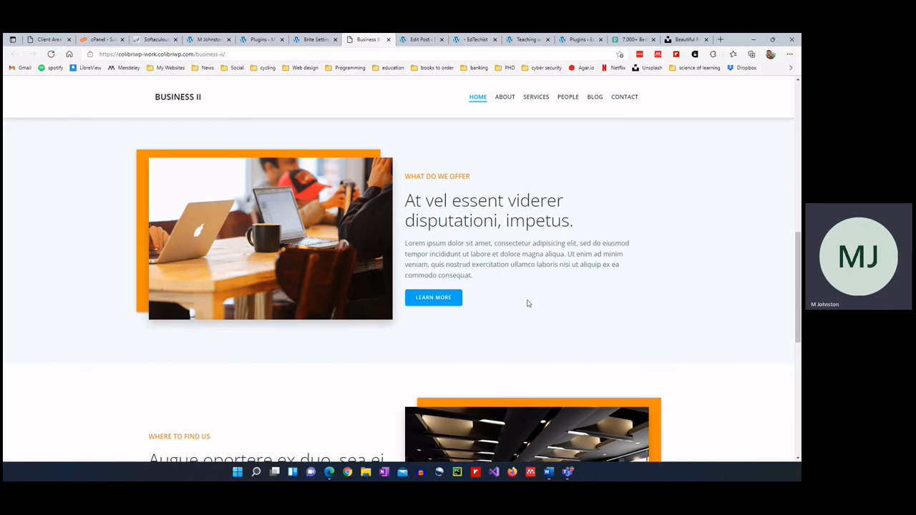
pyautogui.scroll(-2, 411, 315)
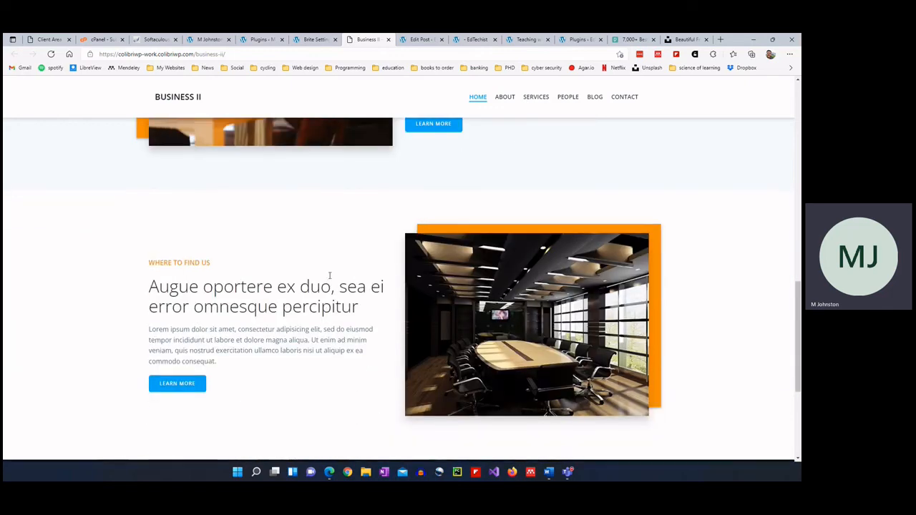
pyautogui.scroll(-3, 331, 273)
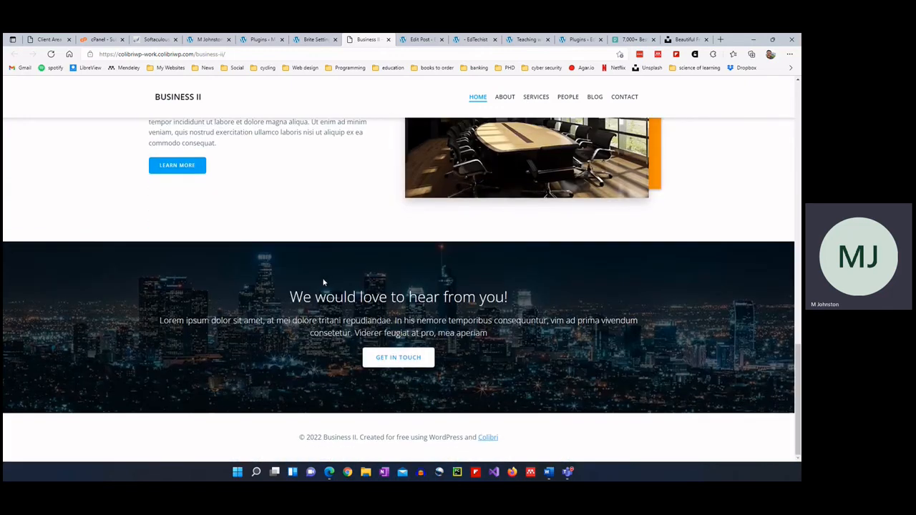
pyautogui.scroll(9, 307, 287)
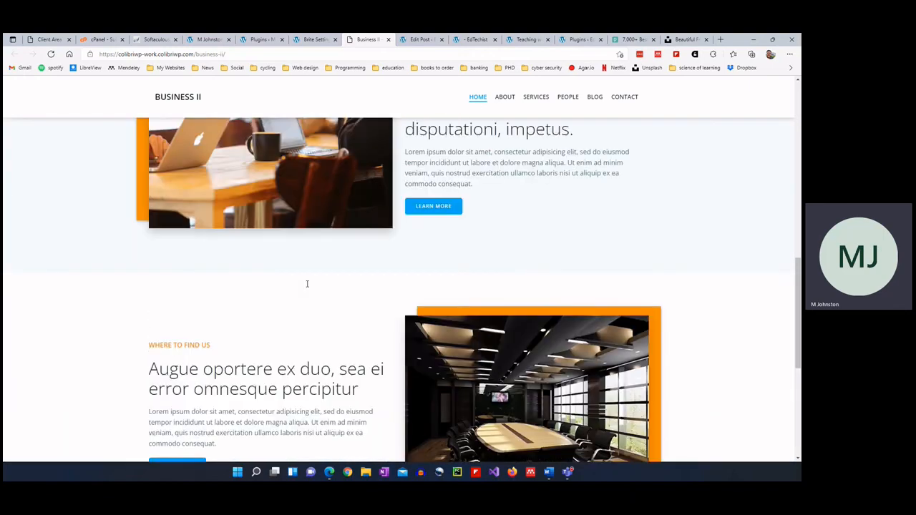
pyautogui.scroll(5, 307, 284)
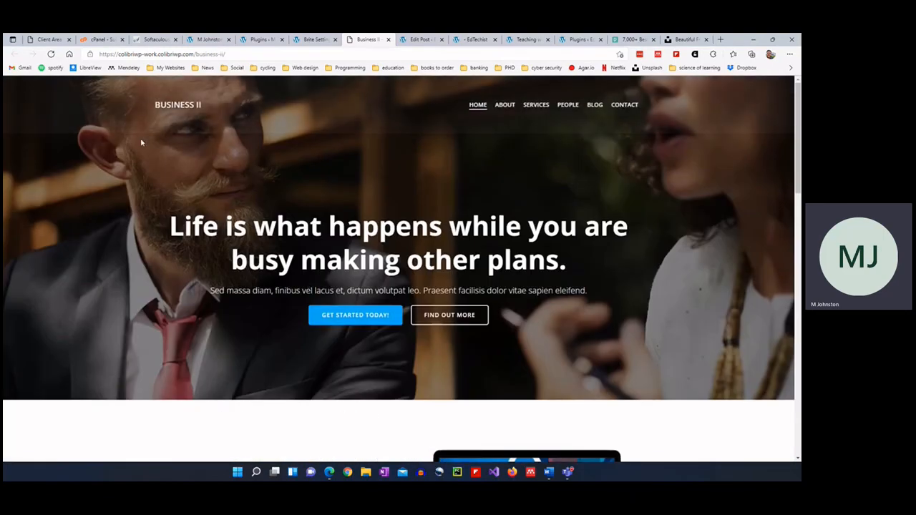
# Check the Brite demo import progress, then open the demo's ABOUT page.
pyautogui.click(312, 40)
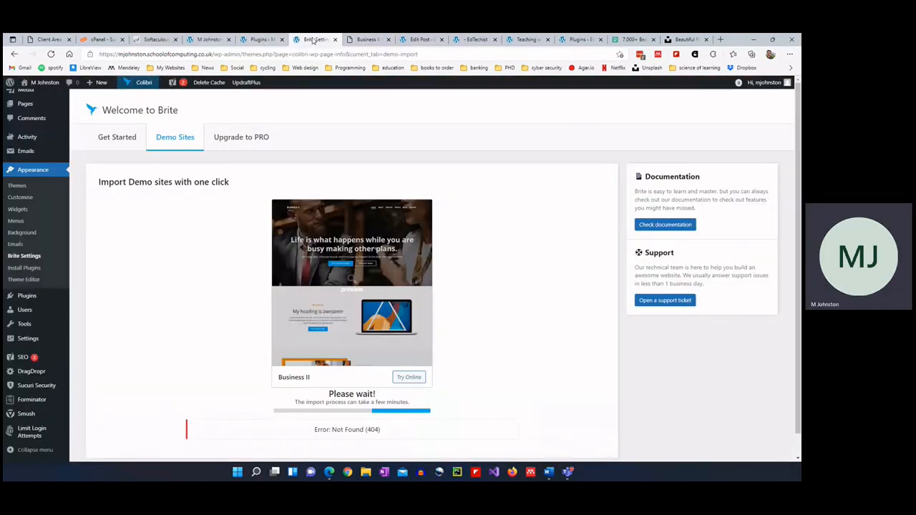
pyautogui.scroll(-1, 351, 286)
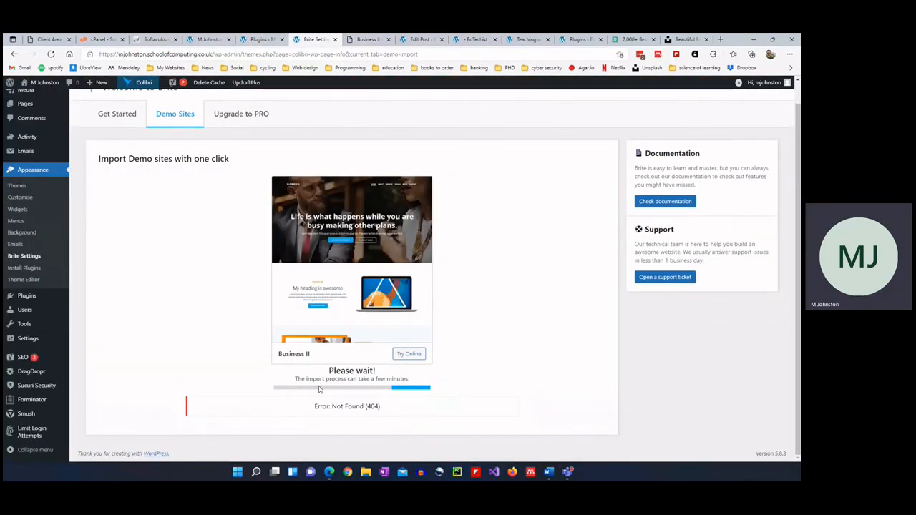
pyautogui.click(362, 42)
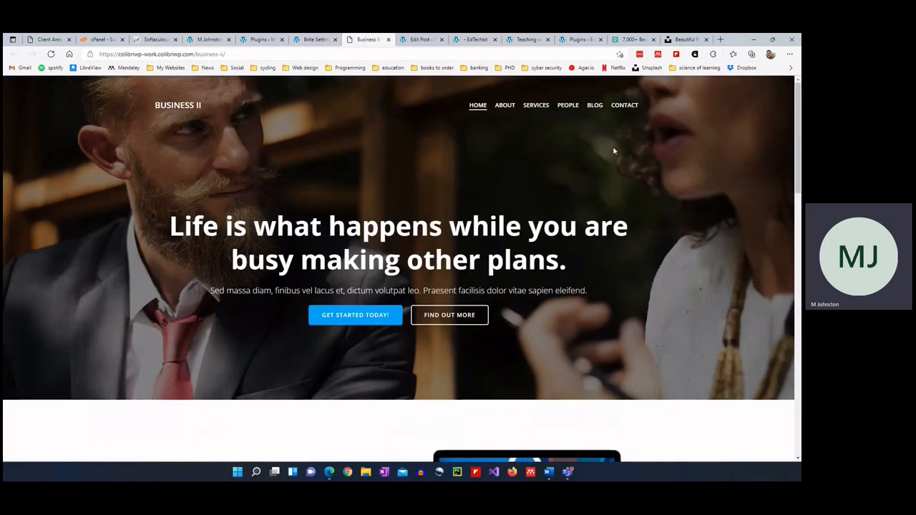
pyautogui.click(504, 106)
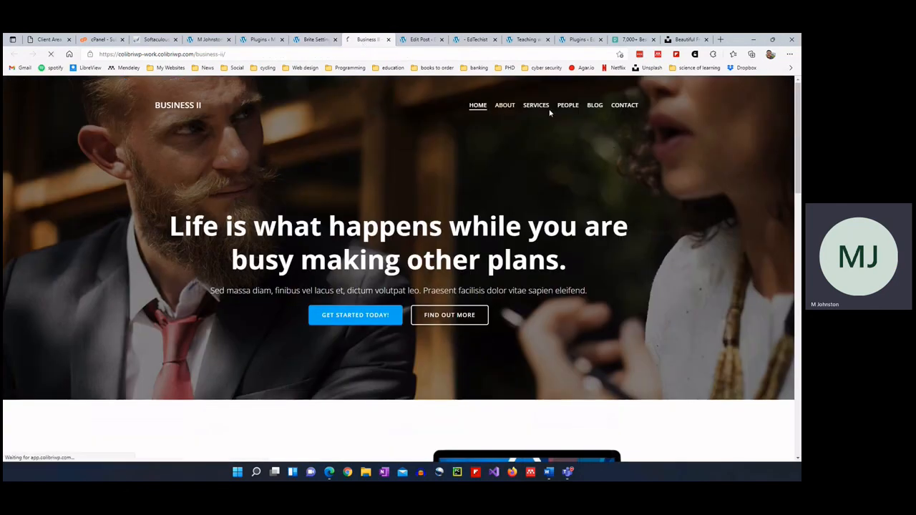
pyautogui.scroll(-4, 252, 263)
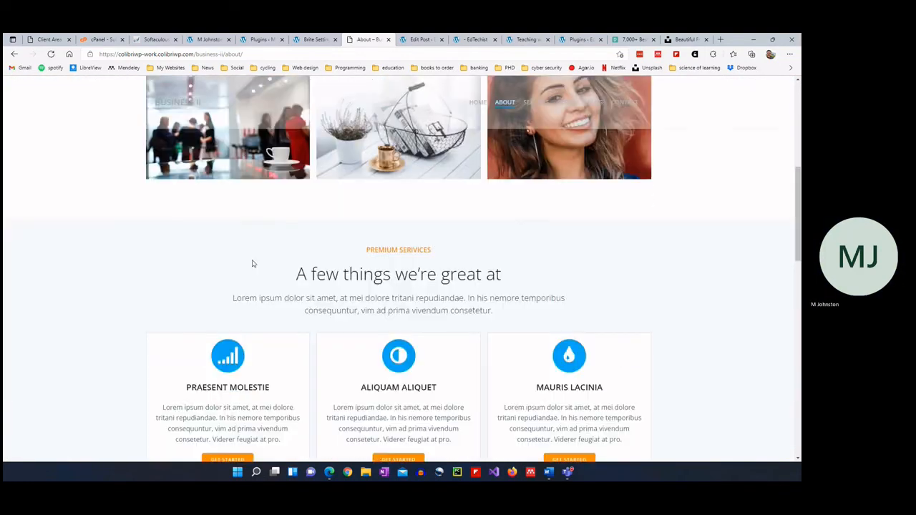
pyautogui.scroll(-2, 252, 264)
pyautogui.scroll(6, 252, 261)
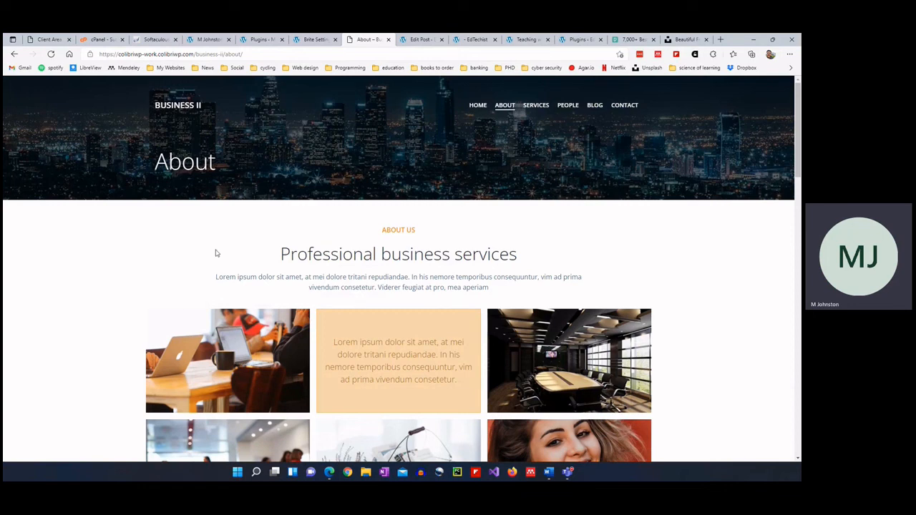
pyautogui.scroll(-1, 164, 271)
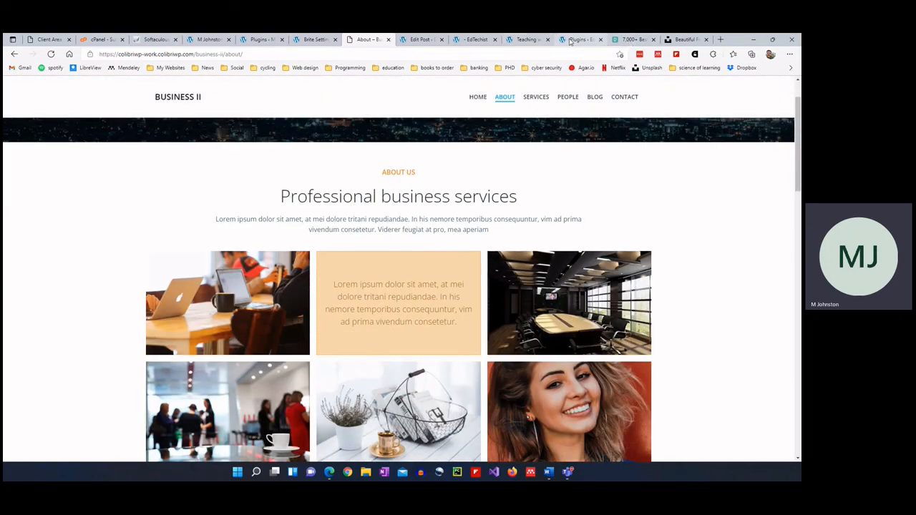
pyautogui.click(535, 40)
pyautogui.click(474, 39)
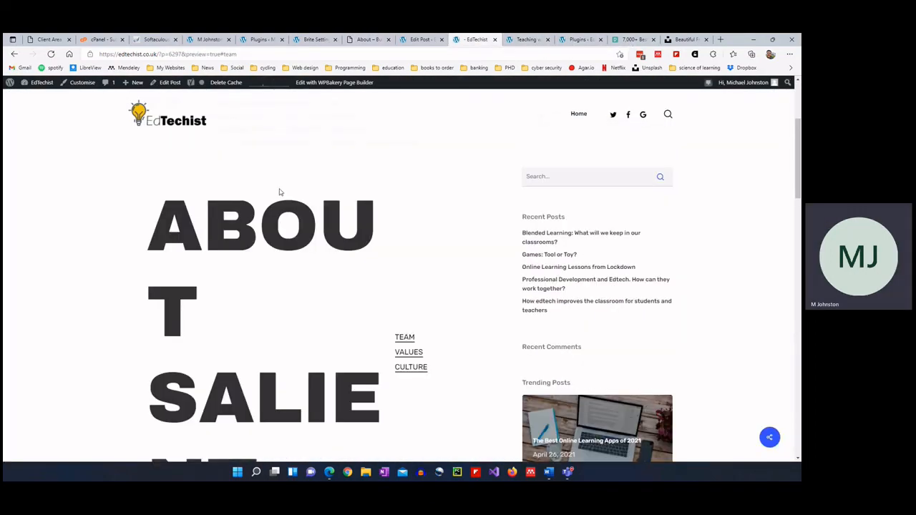
pyautogui.click(418, 39)
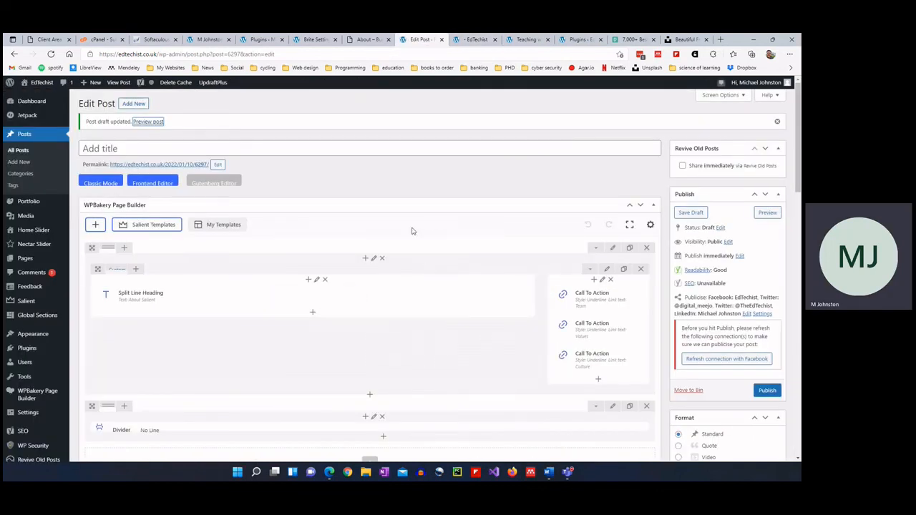
pyautogui.click(363, 40)
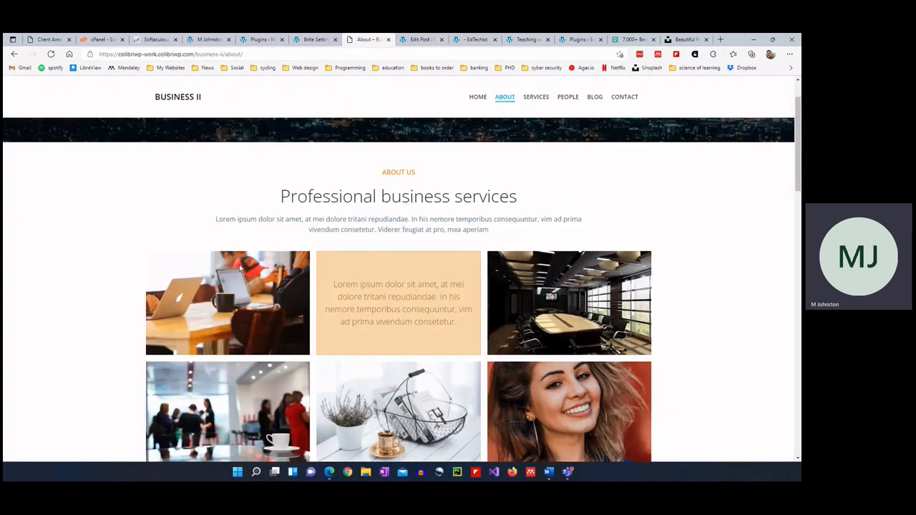
pyautogui.scroll(-3, 402, 309)
pyautogui.scroll(3, 220, 308)
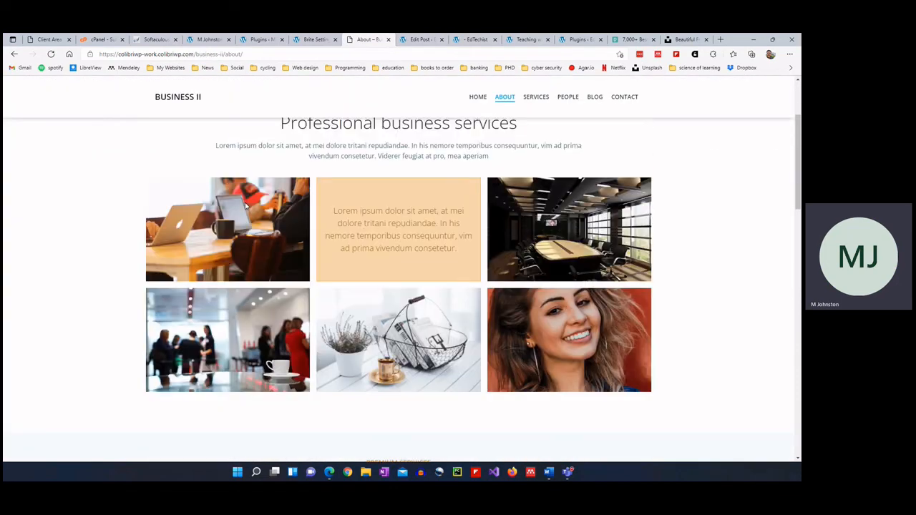
pyautogui.scroll(-2, 220, 308)
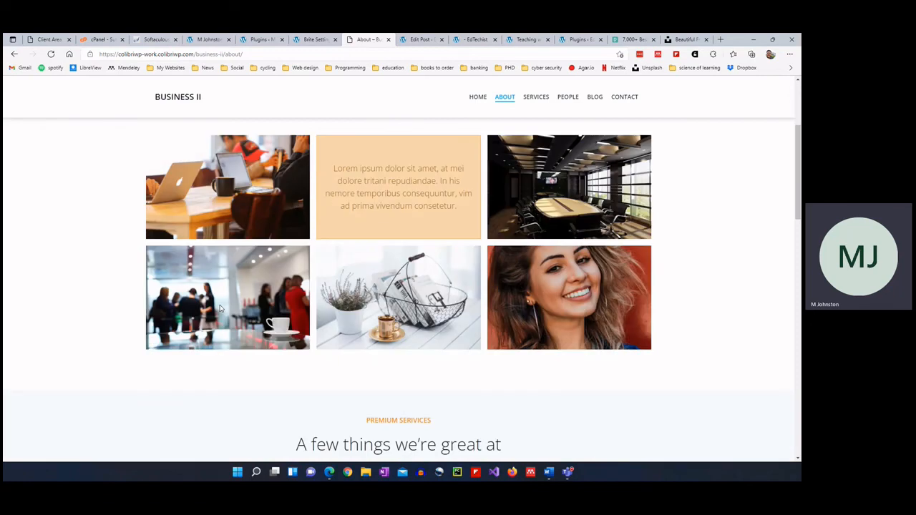
pyautogui.scroll(-3, 427, 306)
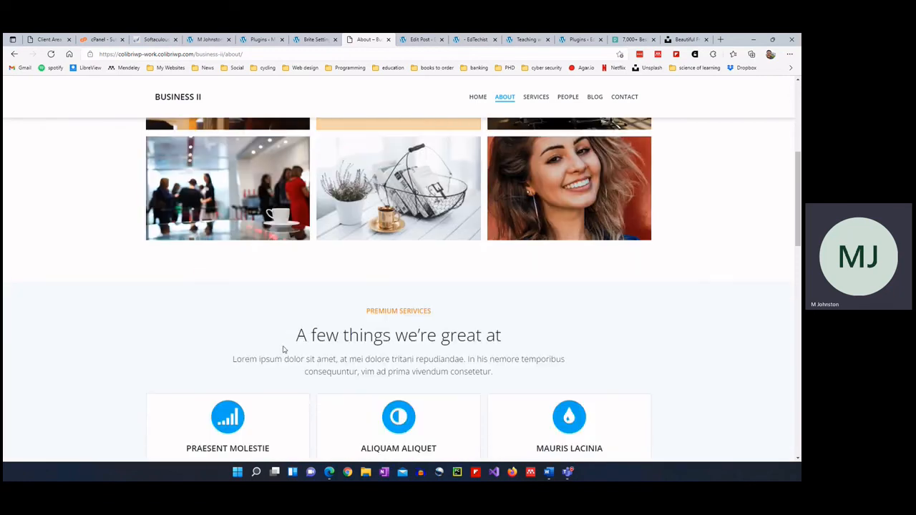
pyautogui.scroll(-2, 266, 306)
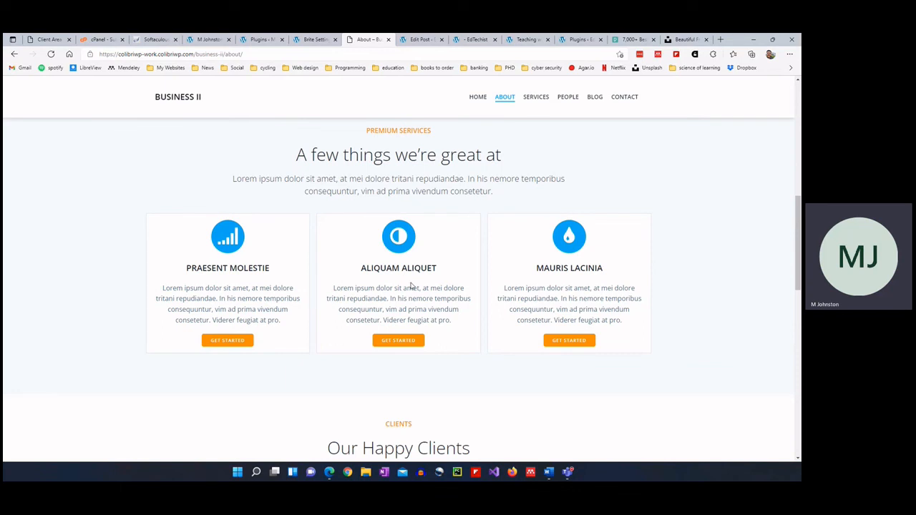
pyautogui.scroll(-2, 411, 285)
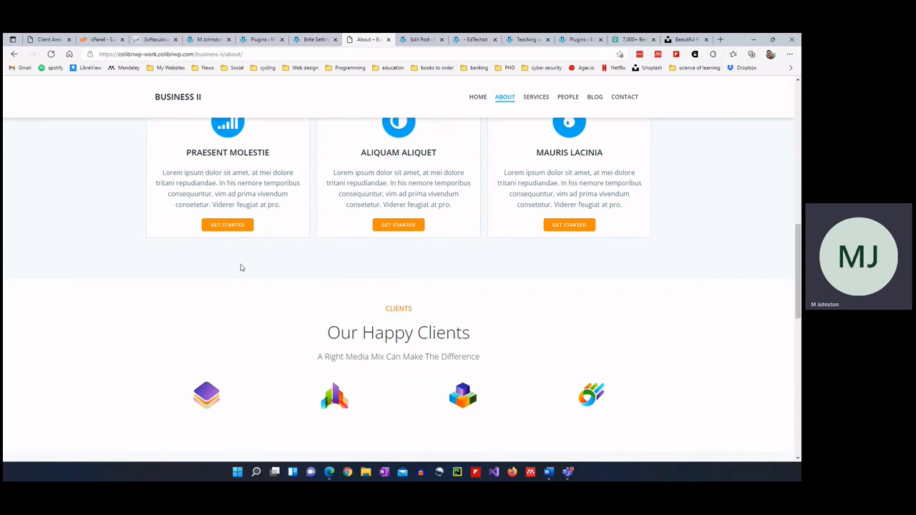
pyautogui.scroll(-1, 331, 318)
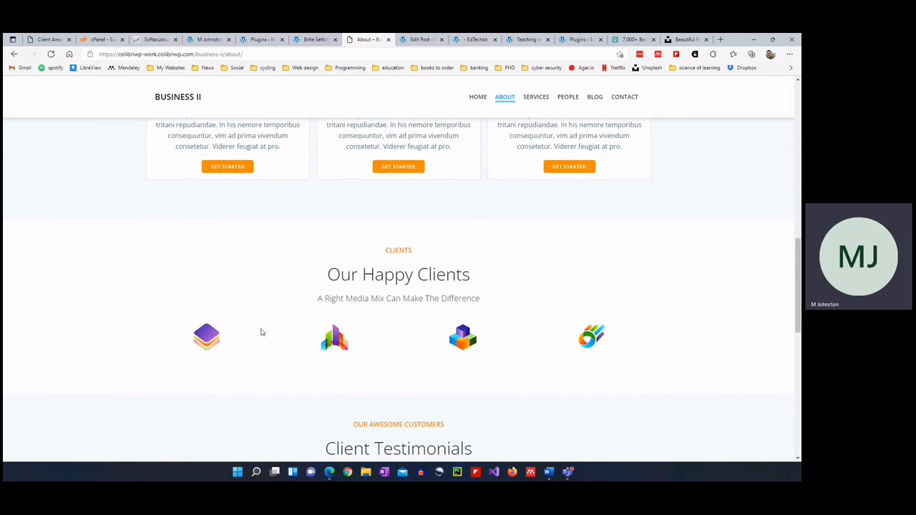
pyautogui.scroll(-3, 259, 332)
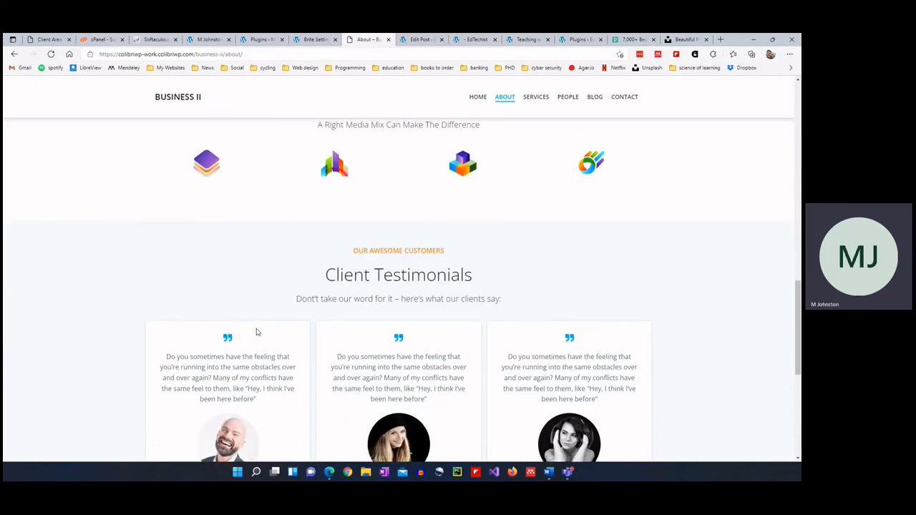
pyautogui.scroll(-1, 257, 332)
pyautogui.scroll(-1, 256, 329)
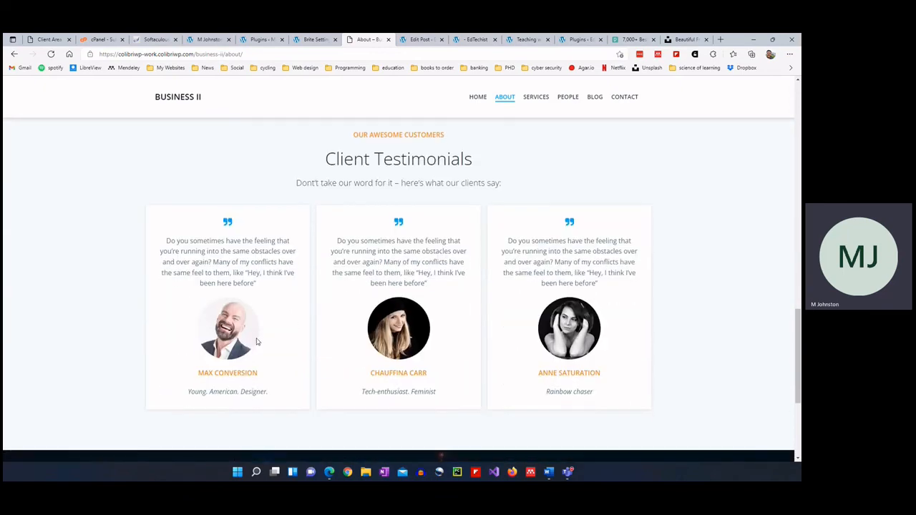
pyautogui.scroll(-2, 253, 341)
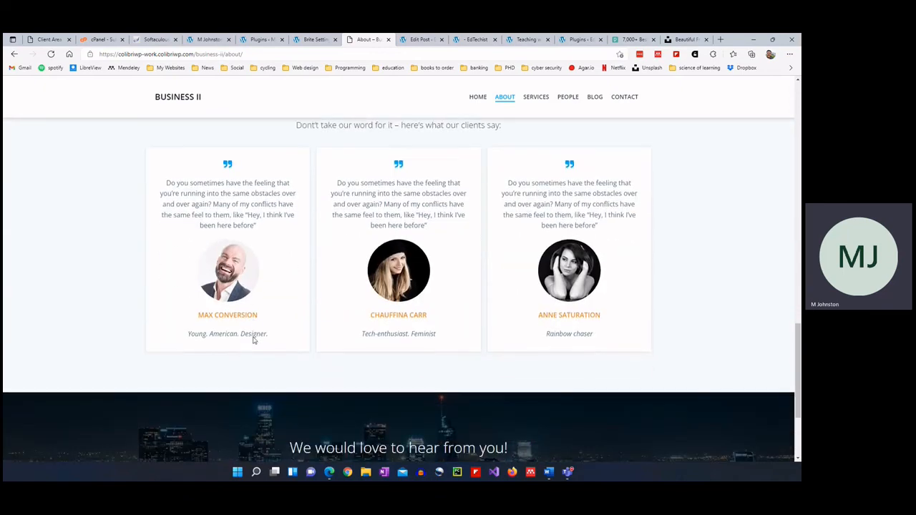
pyautogui.scroll(-1, 261, 338)
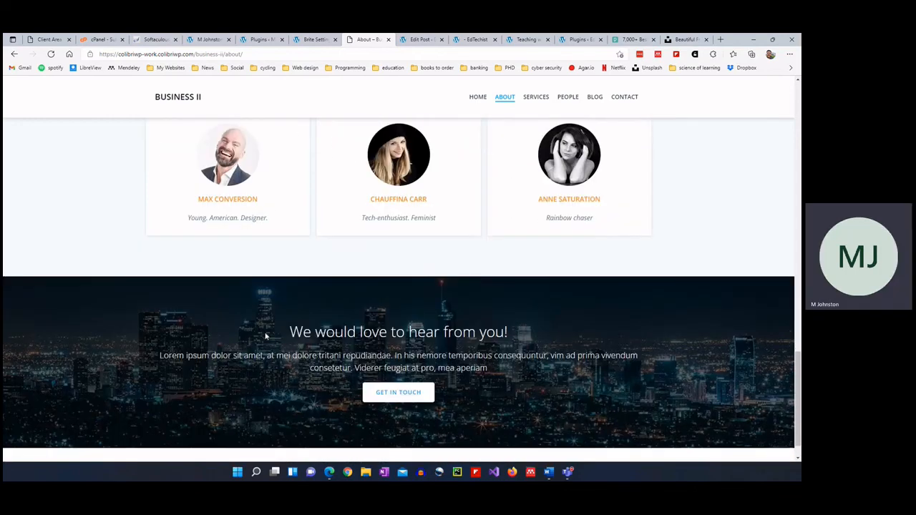
pyautogui.scroll(-1, 279, 330)
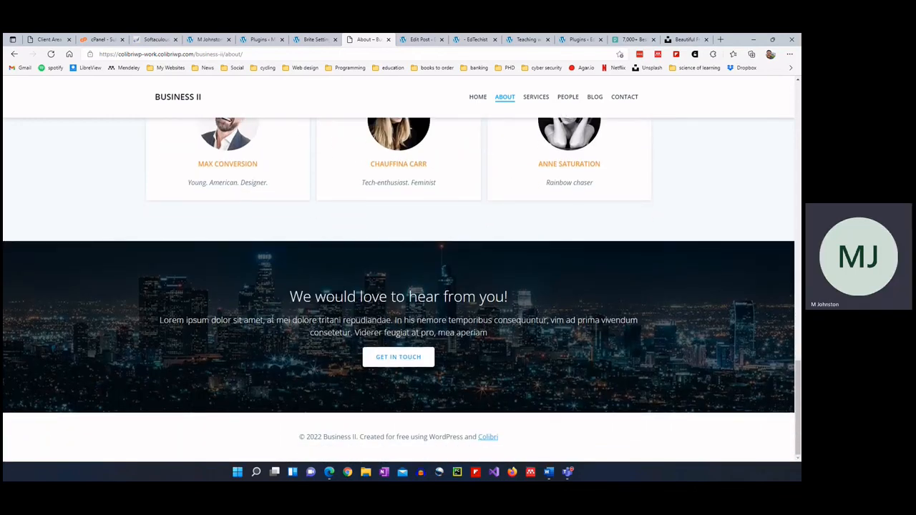
pyautogui.scroll(1, 270, 320)
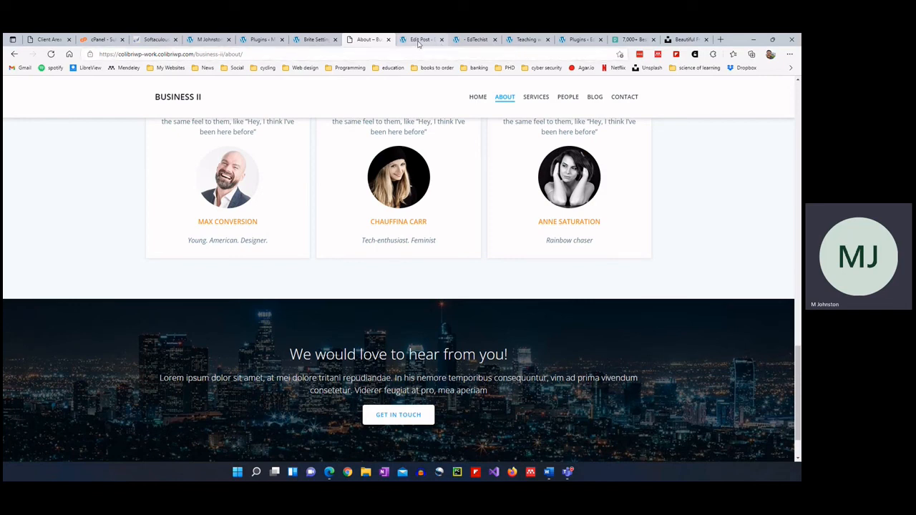
# Cycle through the Edit Post, About, Brite Settings and Plugins tabs, ending on the student site's front page.
pyautogui.click(417, 40)
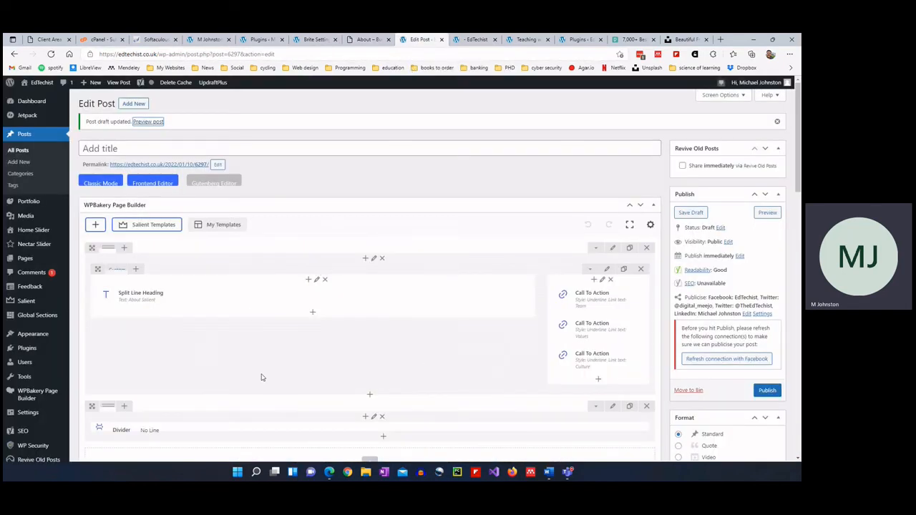
pyautogui.scroll(-2, 420, 362)
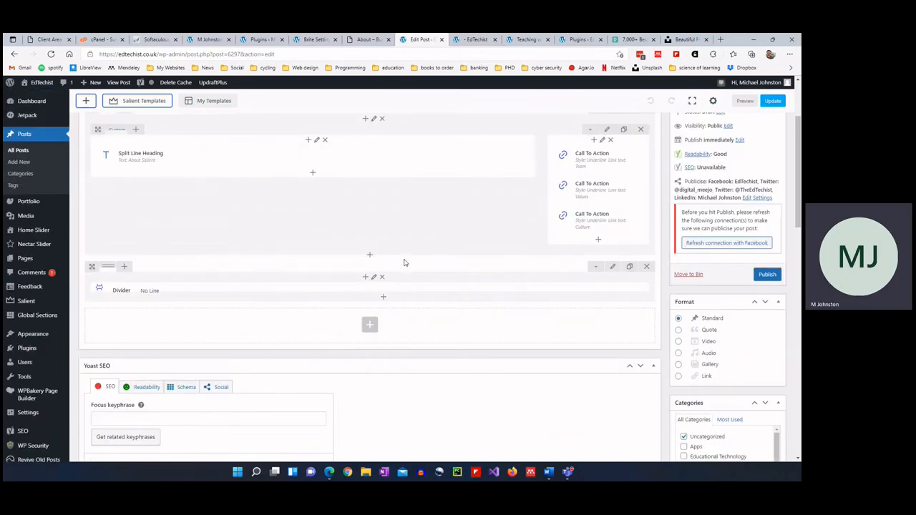
pyautogui.click(375, 41)
pyautogui.scroll(5, 368, 212)
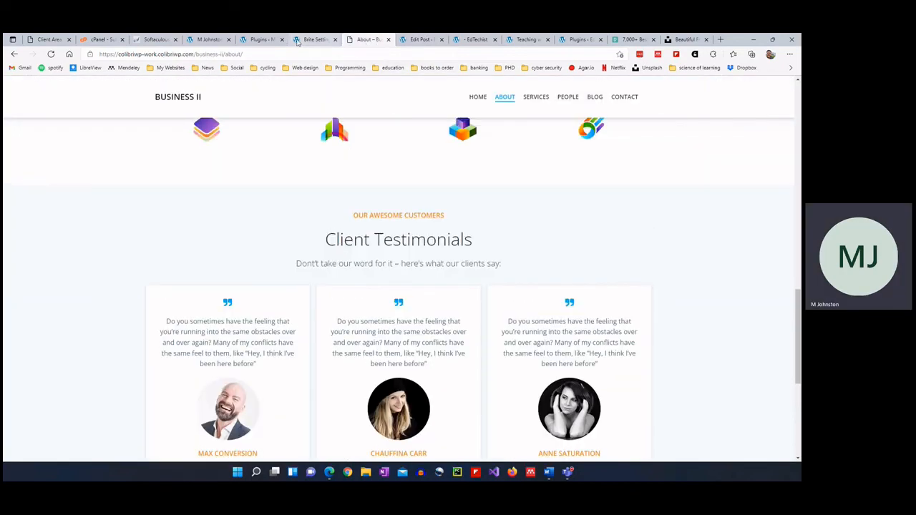
pyautogui.click(300, 43)
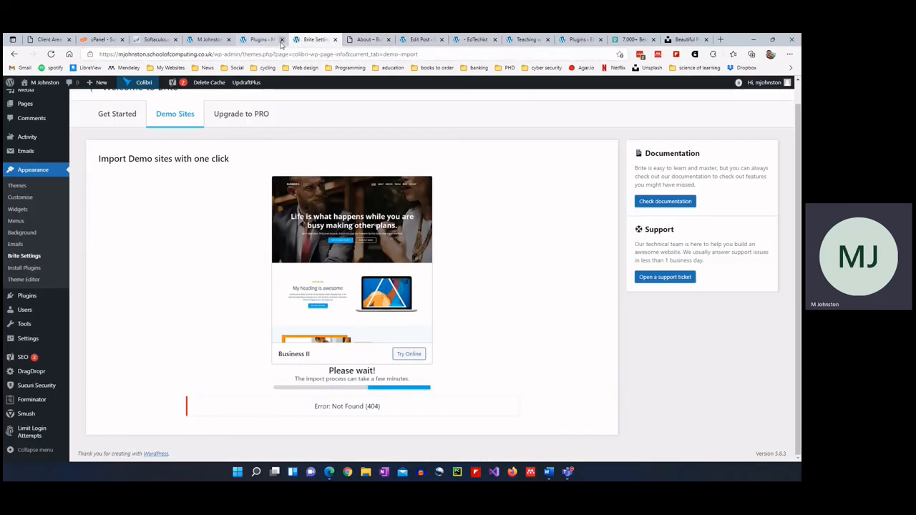
pyautogui.click(257, 40)
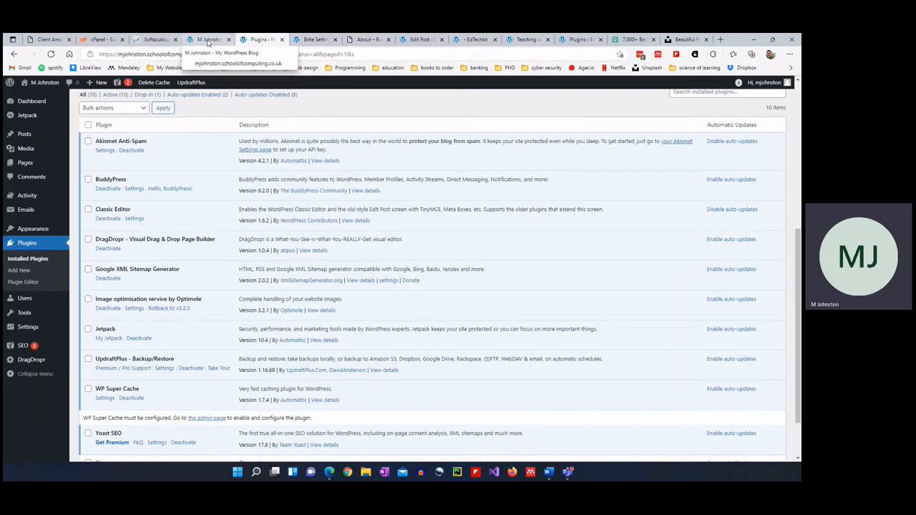
pyautogui.click(207, 40)
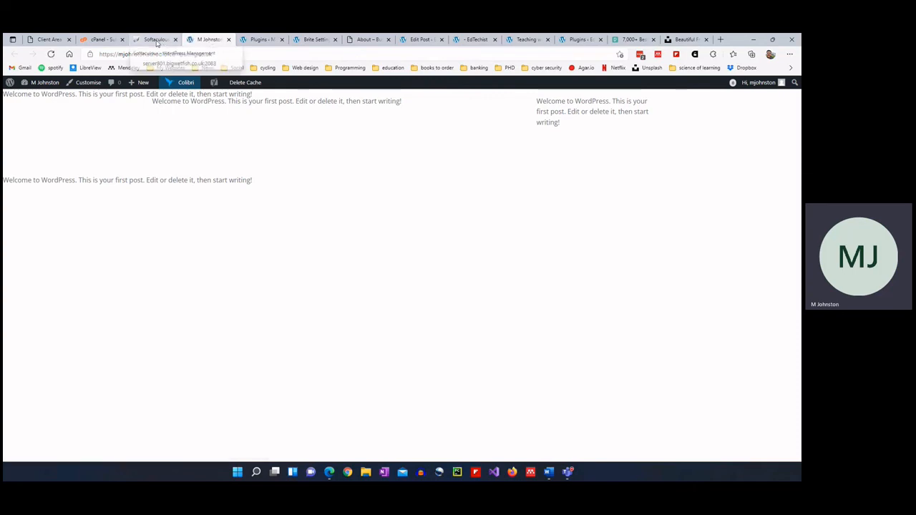
# Switch to the Softaculous tab and scroll to the top of the WordPress Installations list.
pyautogui.click(157, 40)
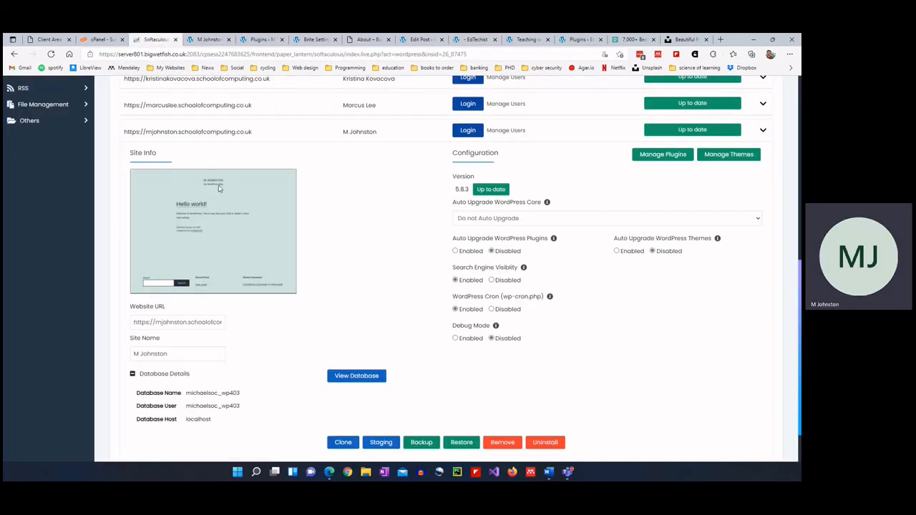
pyautogui.scroll(5, 220, 189)
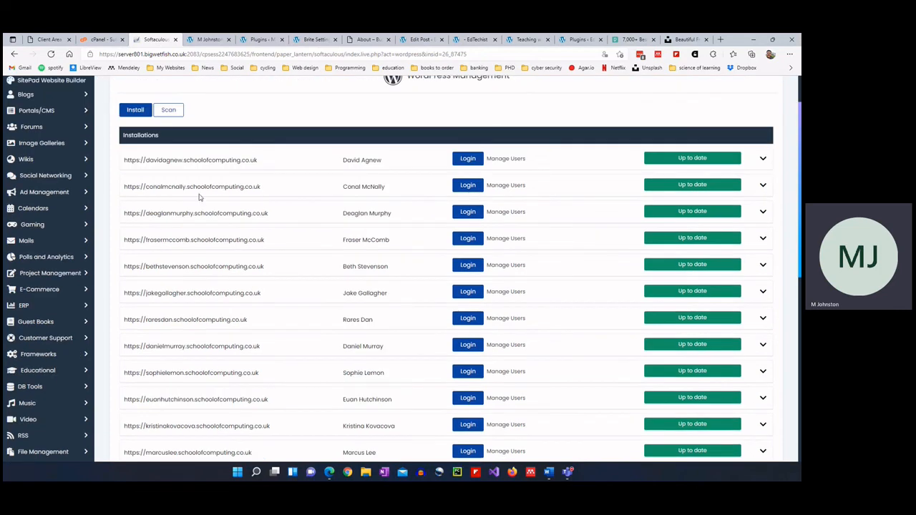
pyautogui.scroll(-2, 201, 199)
pyautogui.scroll(1, 232, 223)
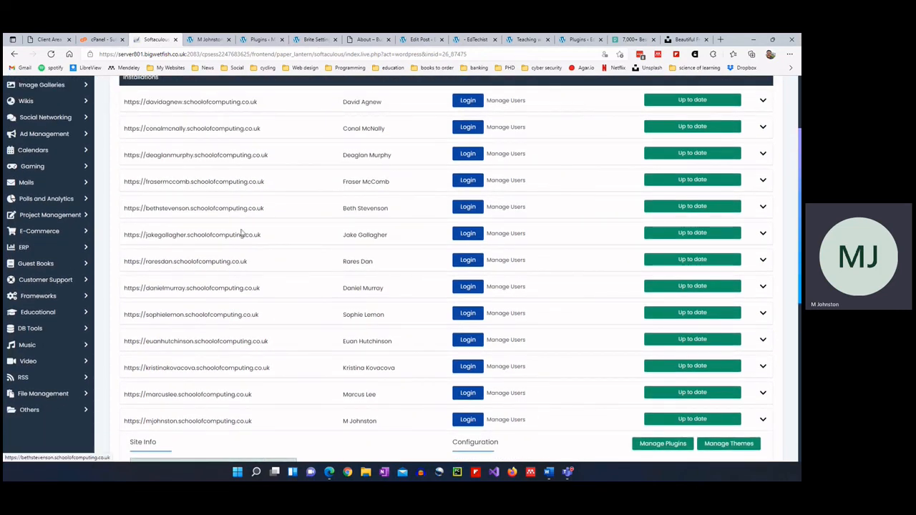
pyautogui.scroll(1, 243, 235)
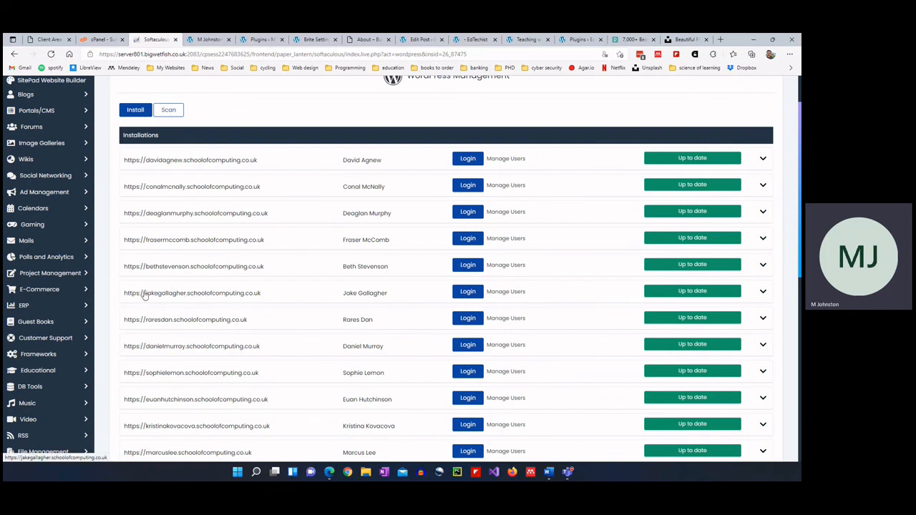
pyautogui.click(193, 293)
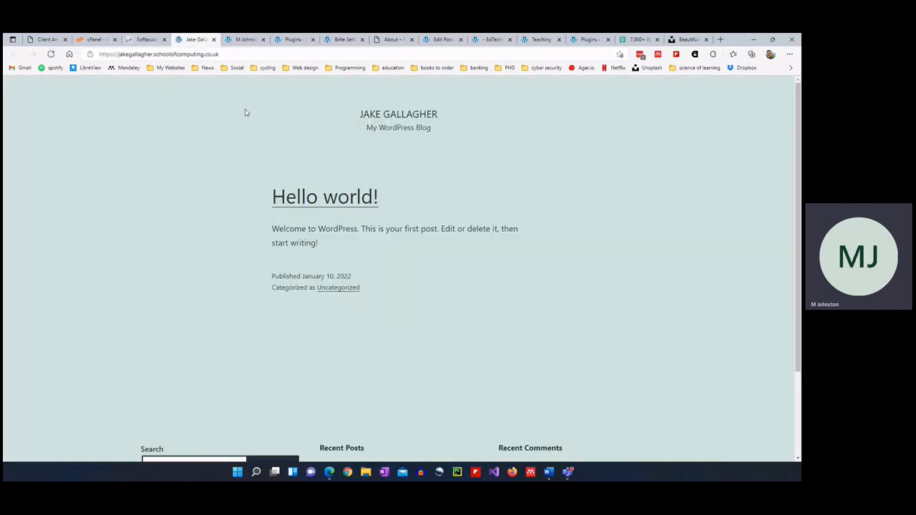
pyautogui.click(146, 39)
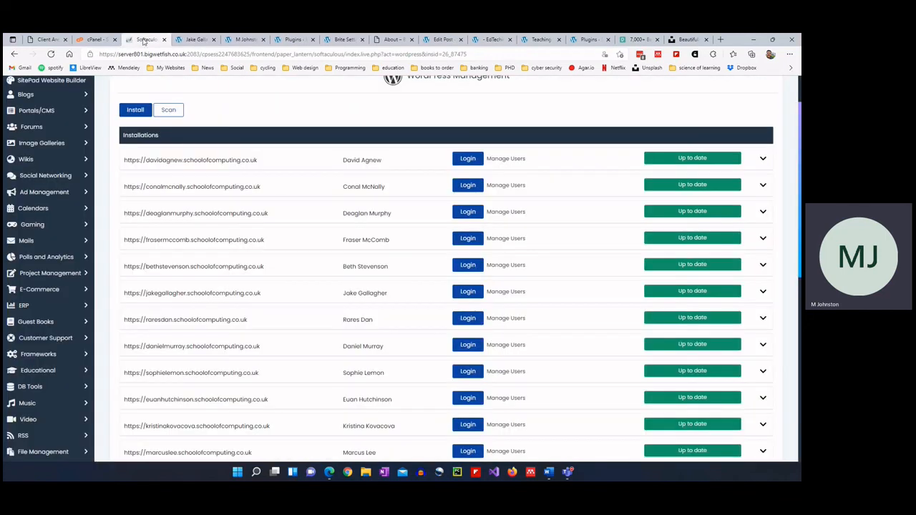
pyautogui.click(198, 214)
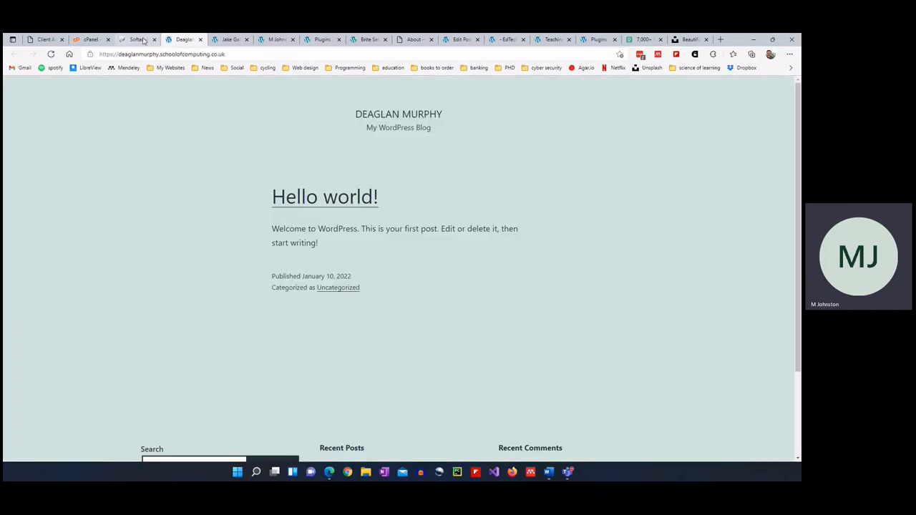
pyautogui.click(142, 40)
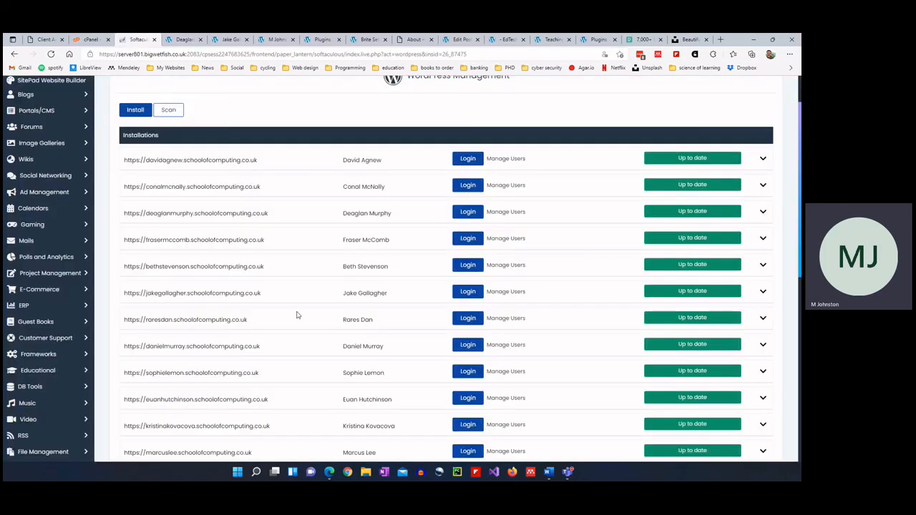
pyautogui.click(213, 374)
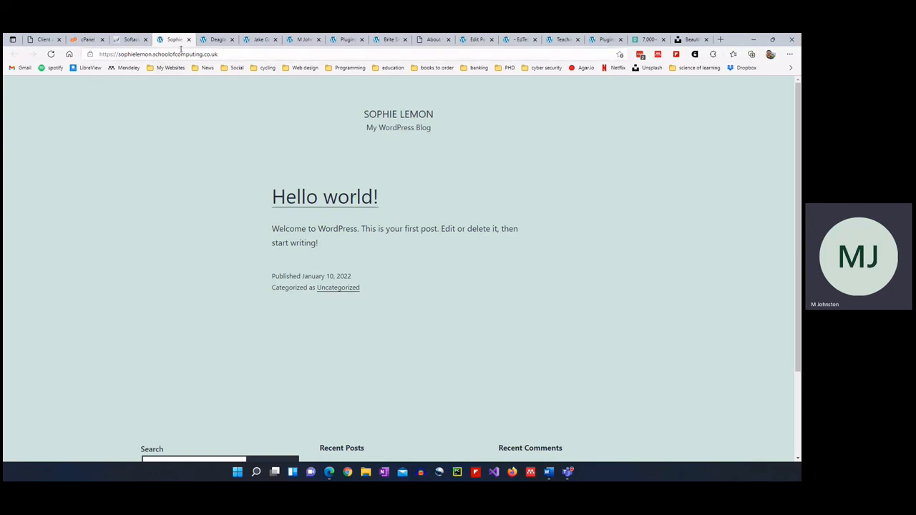
pyautogui.click(189, 39)
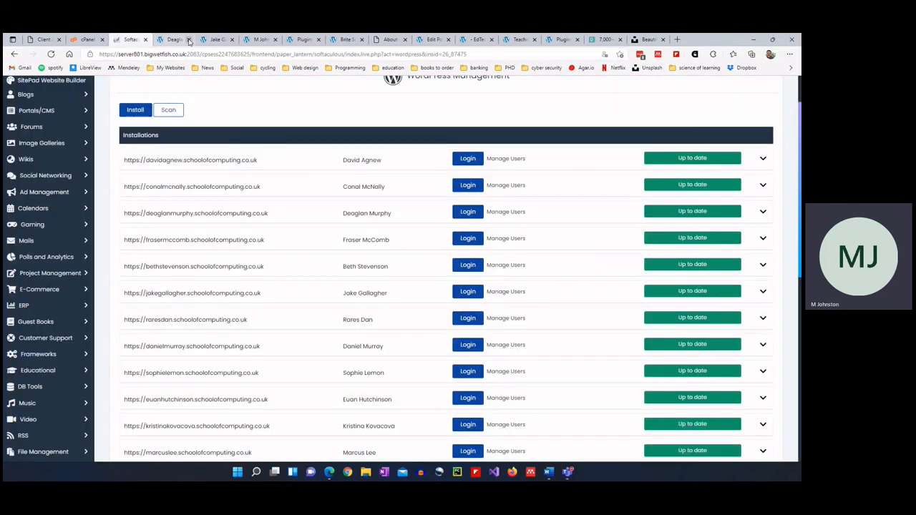
pyautogui.click(189, 39)
pyautogui.click(189, 39)
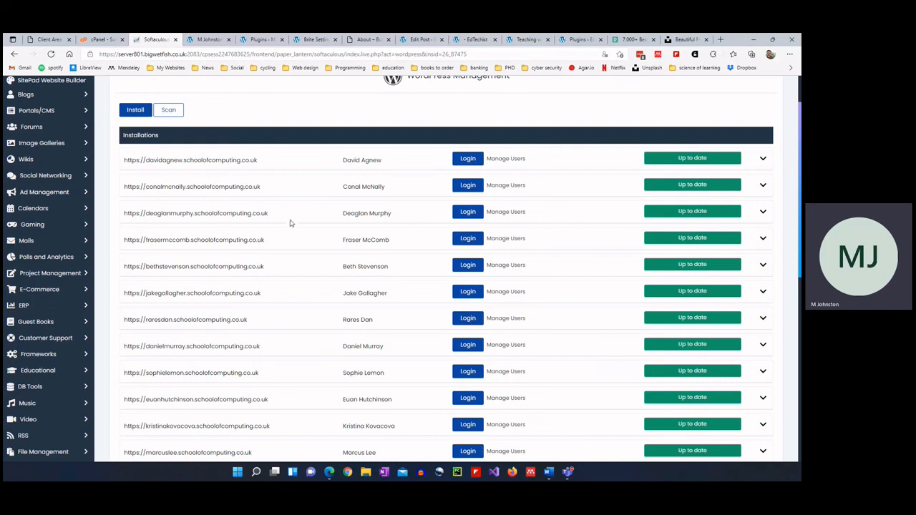
# Return to the Plugins tab, then open Edit Profile from the admin bar's account menu.
pyautogui.click(255, 40)
pyautogui.moveTo(27, 327)
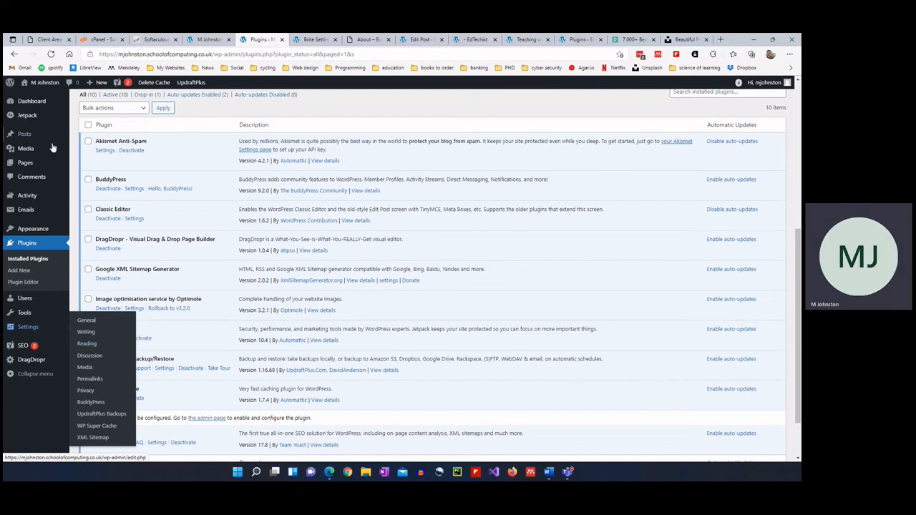
pyautogui.moveTo(48, 84)
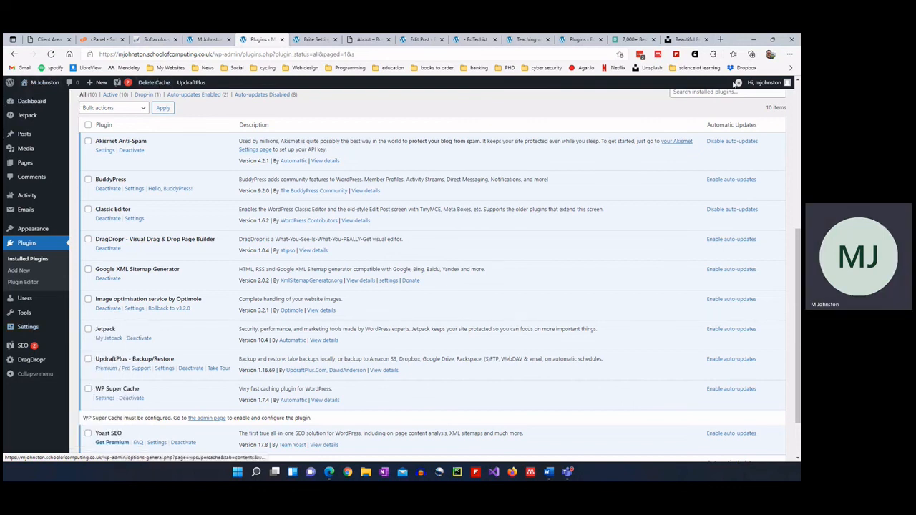
pyautogui.moveTo(763, 85)
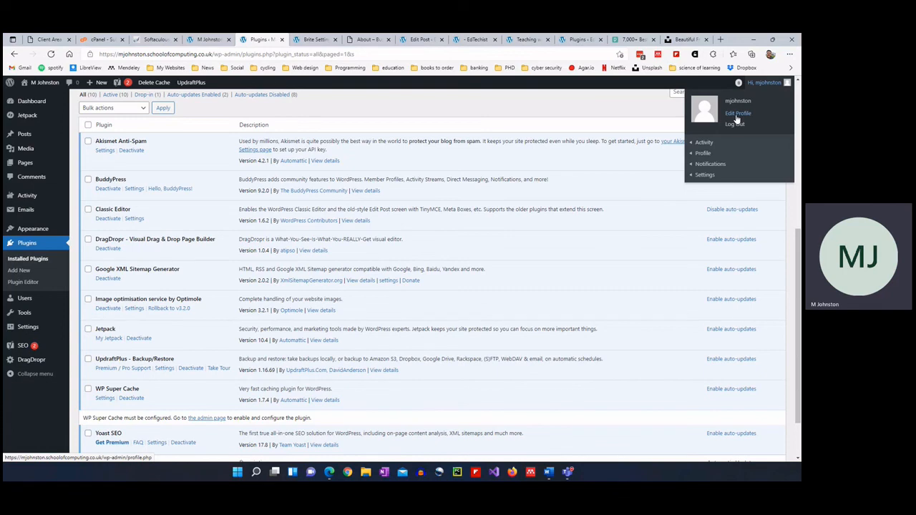
pyautogui.click(736, 113)
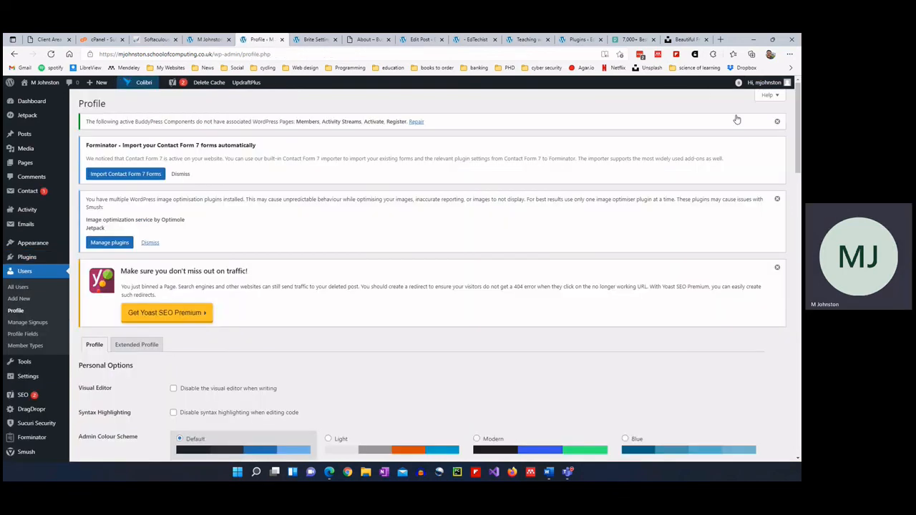
# Open the member Profile > Edit page from the account menu, which returns Page not found.
pyautogui.moveTo(763, 84)
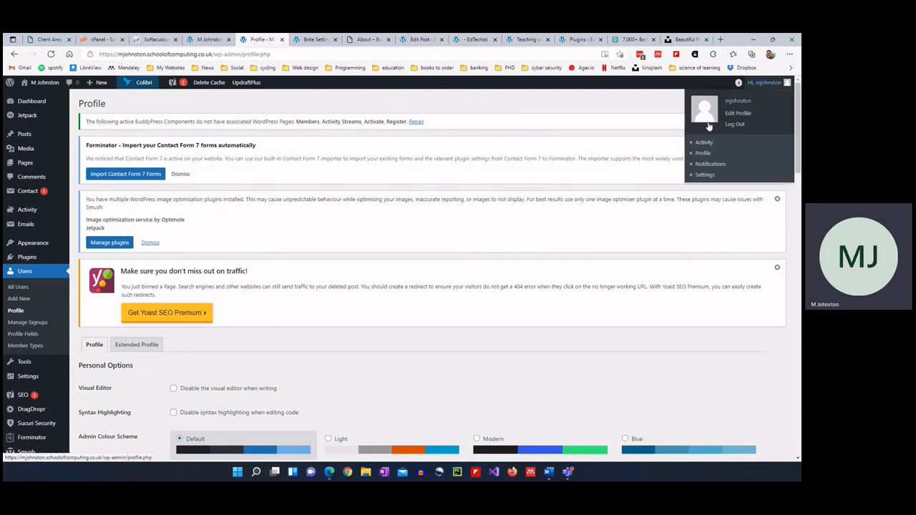
pyautogui.moveTo(706, 143)
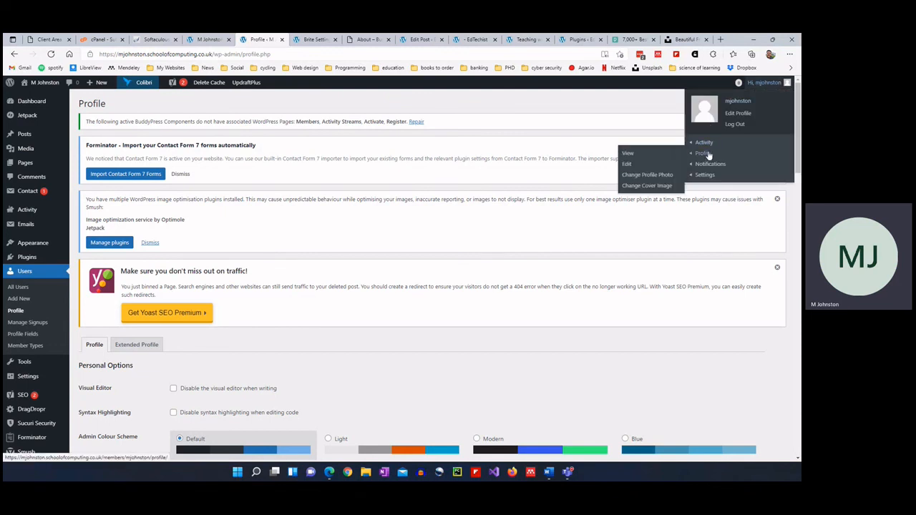
pyautogui.click(629, 166)
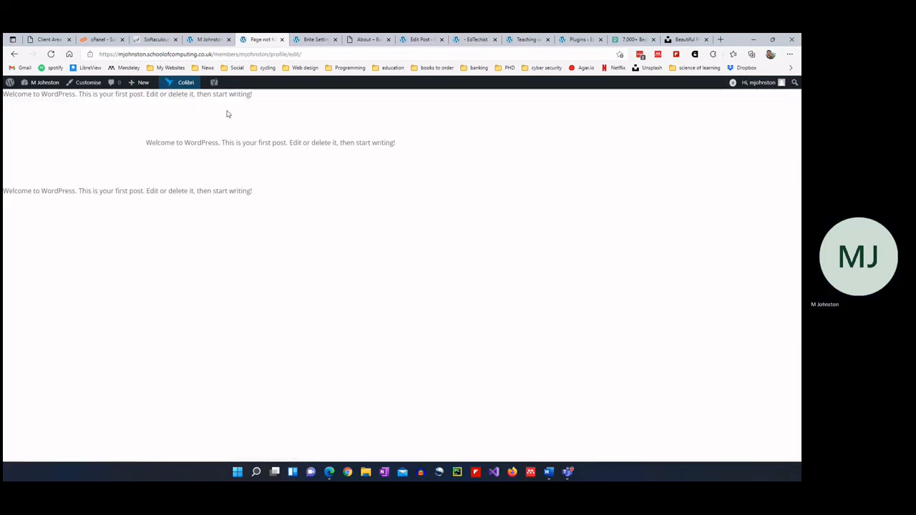
# Go back to the admin Profile page and check the account dropdown again.
pyautogui.click(14, 54)
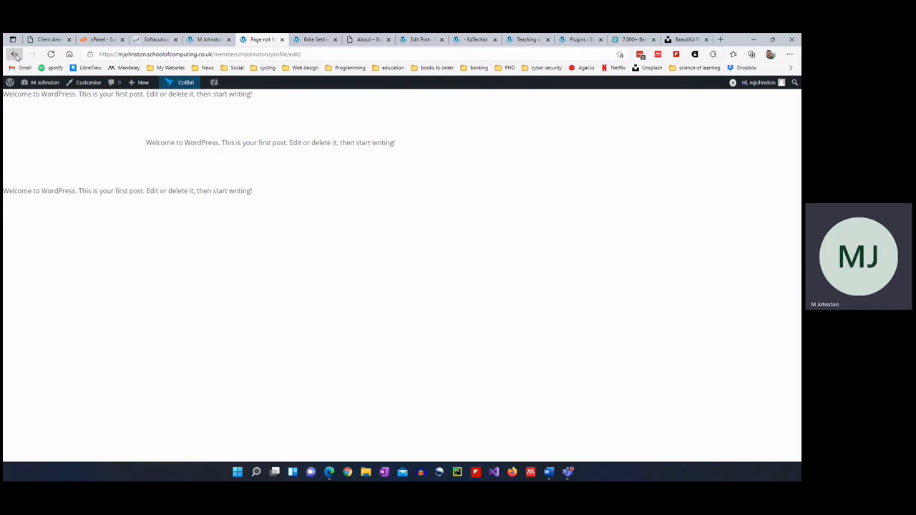
pyautogui.moveTo(754, 85)
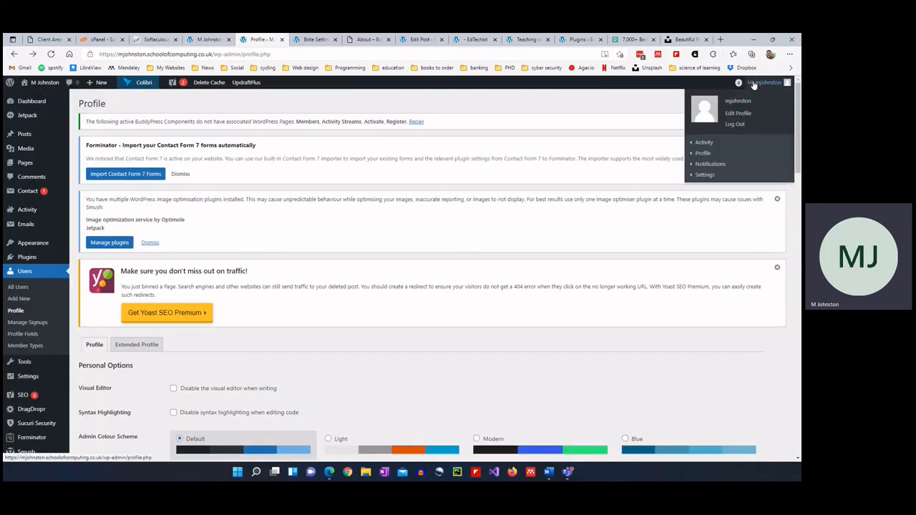
pyautogui.moveTo(706, 179)
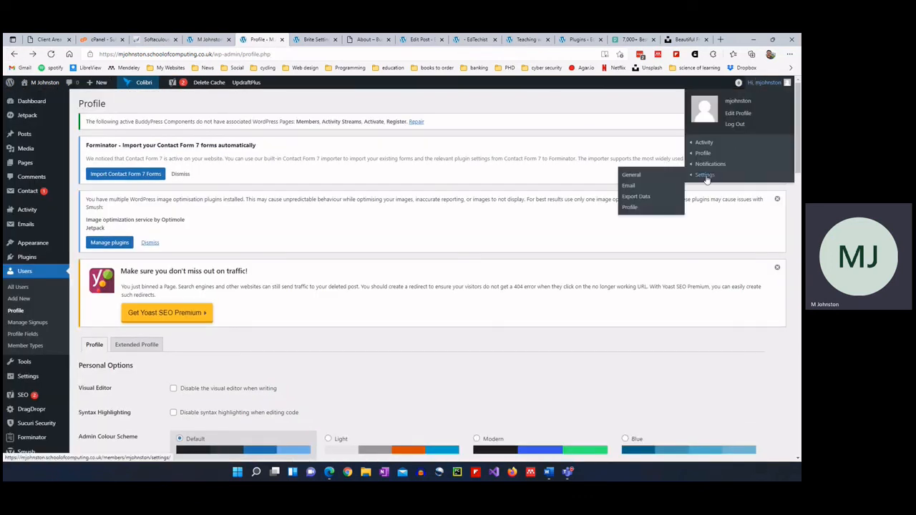
pyautogui.moveTo(706, 157)
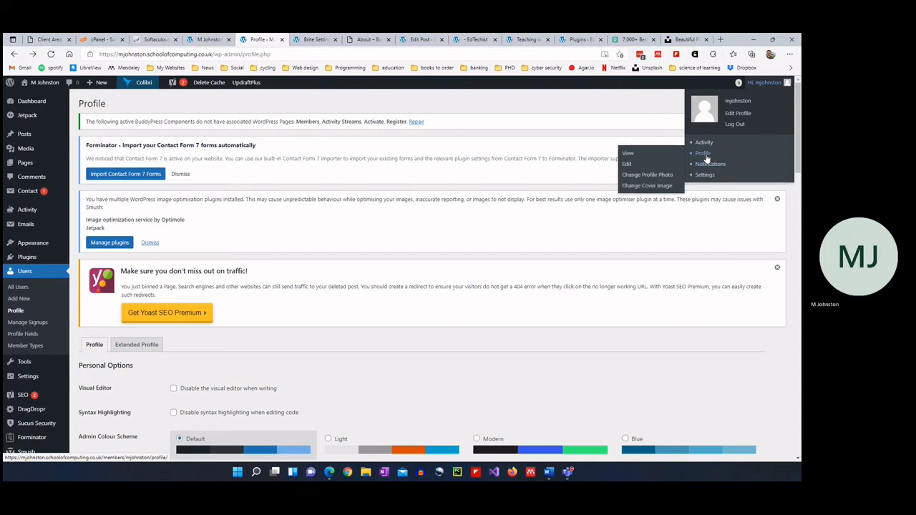
pyautogui.scroll(-2, 90, 367)
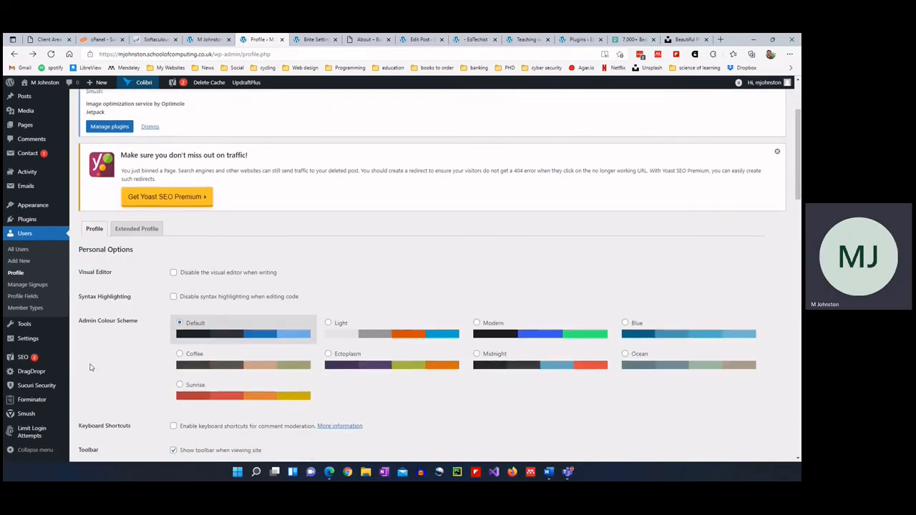
pyautogui.scroll(-2, 34, 432)
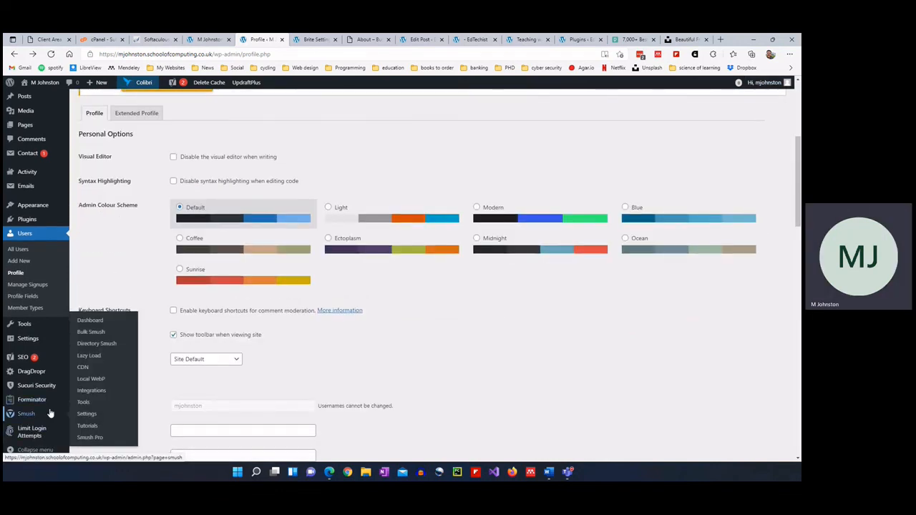
pyautogui.moveTo(25, 328)
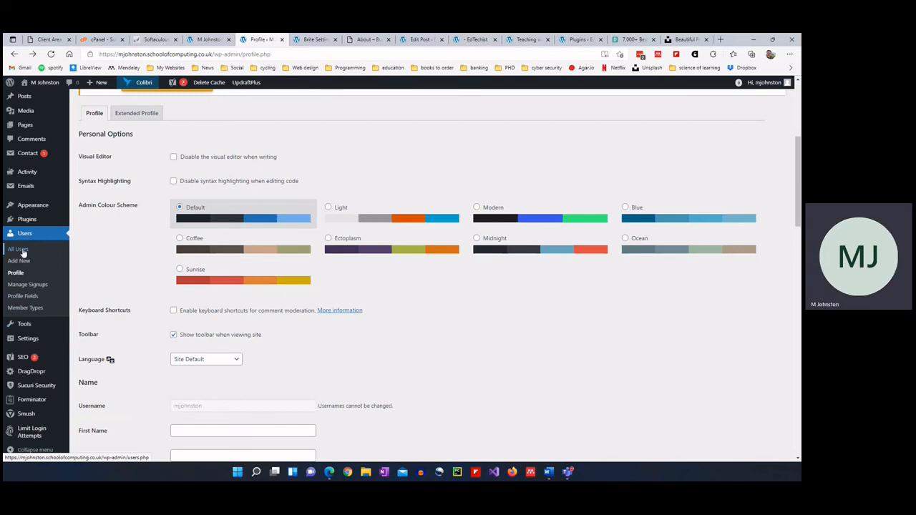
pyautogui.scroll(4, 147, 139)
pyautogui.scroll(-3, 165, 310)
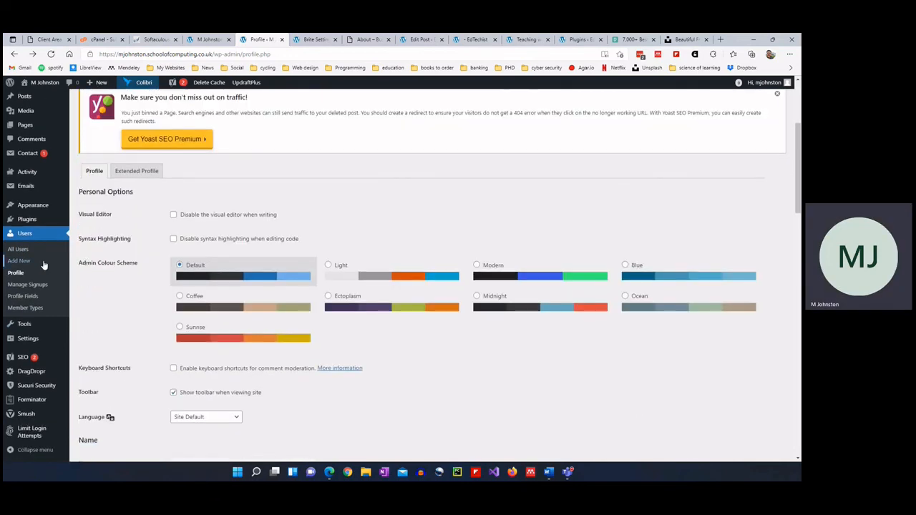
pyautogui.click(20, 261)
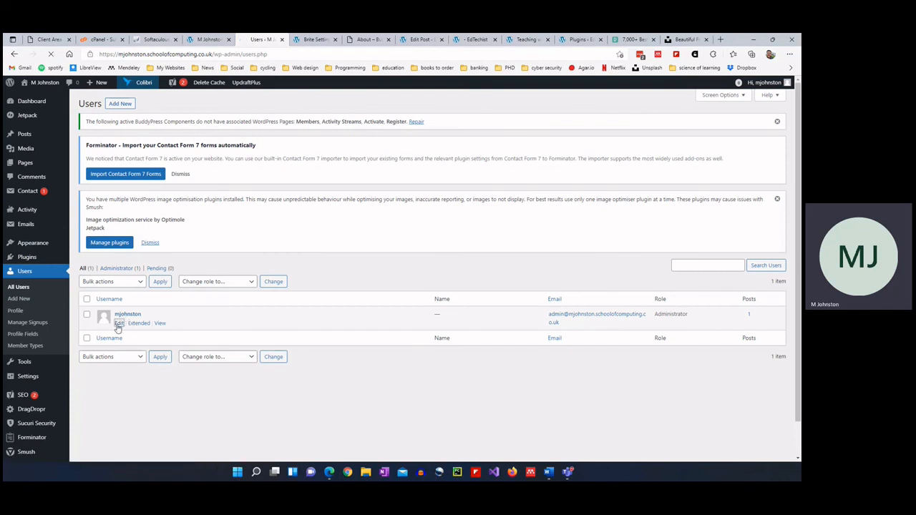
pyautogui.click(118, 323)
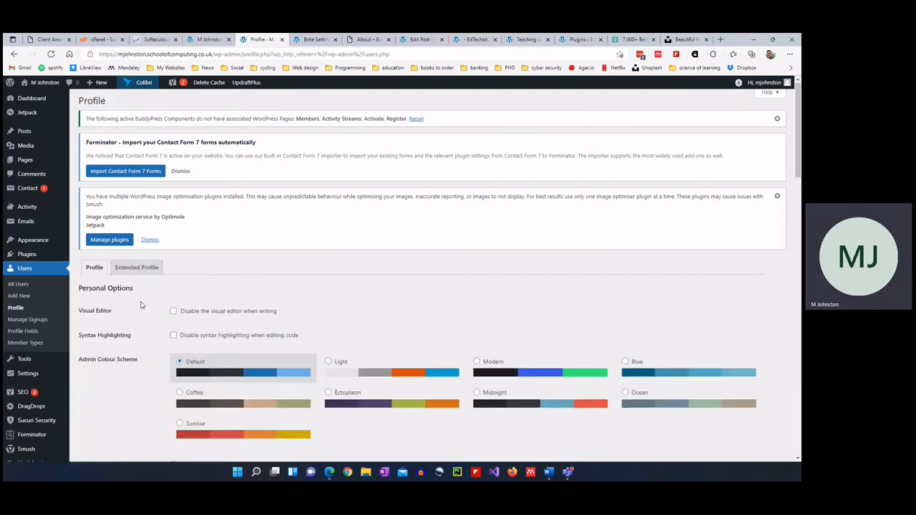
pyautogui.scroll(-6, 151, 286)
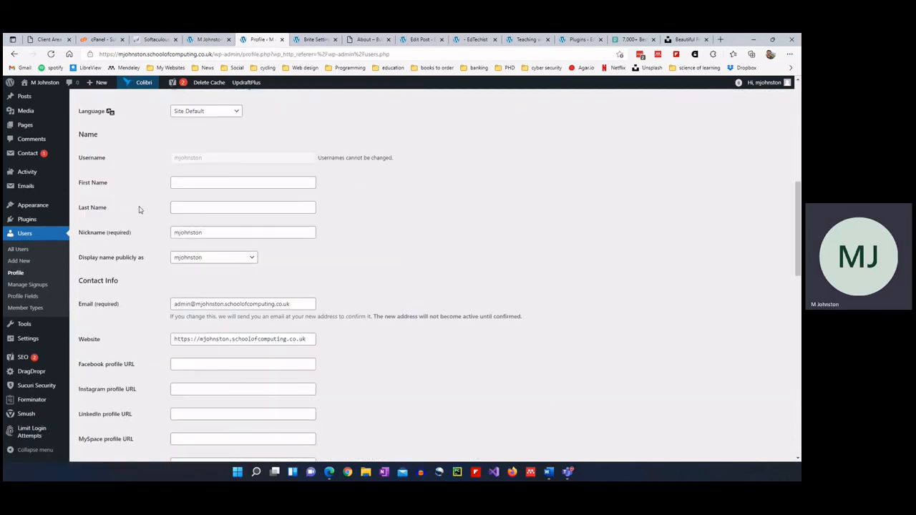
pyautogui.scroll(-1, 156, 365)
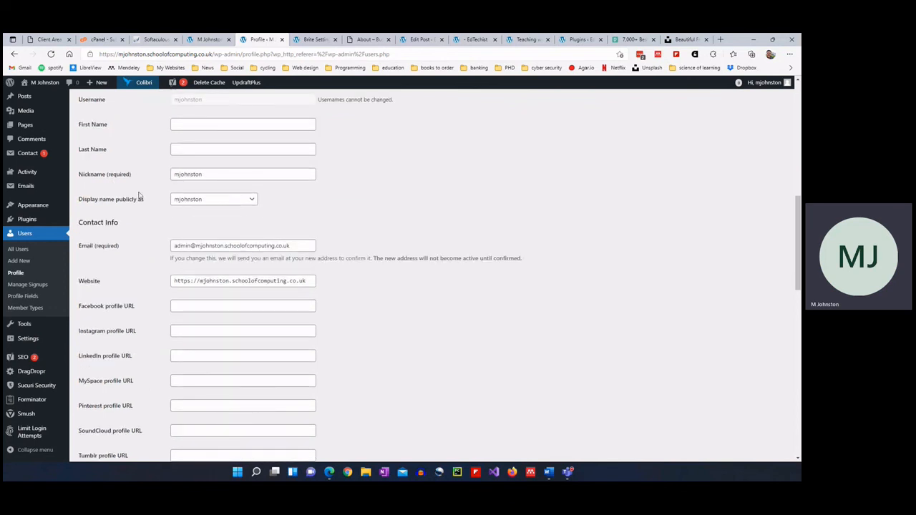
pyautogui.click(179, 201)
pyautogui.click(180, 202)
pyautogui.scroll(-6, 141, 264)
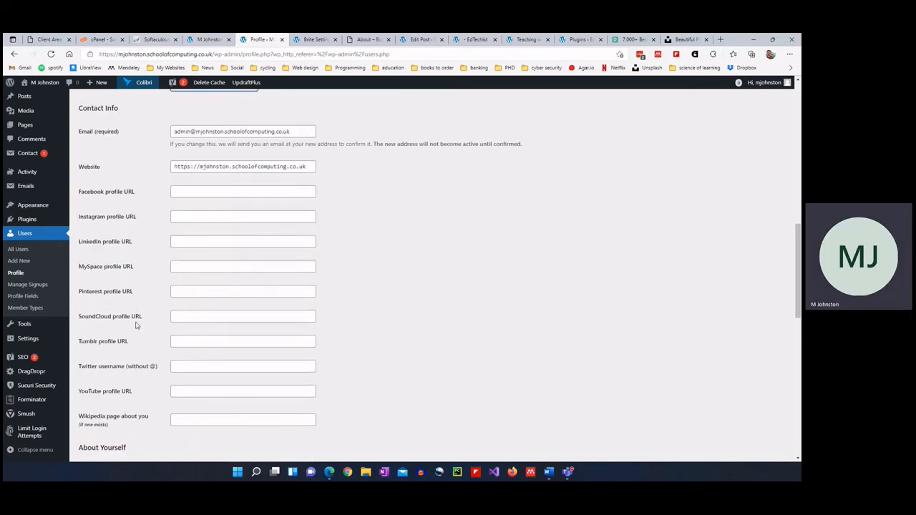
pyautogui.scroll(-1, 141, 328)
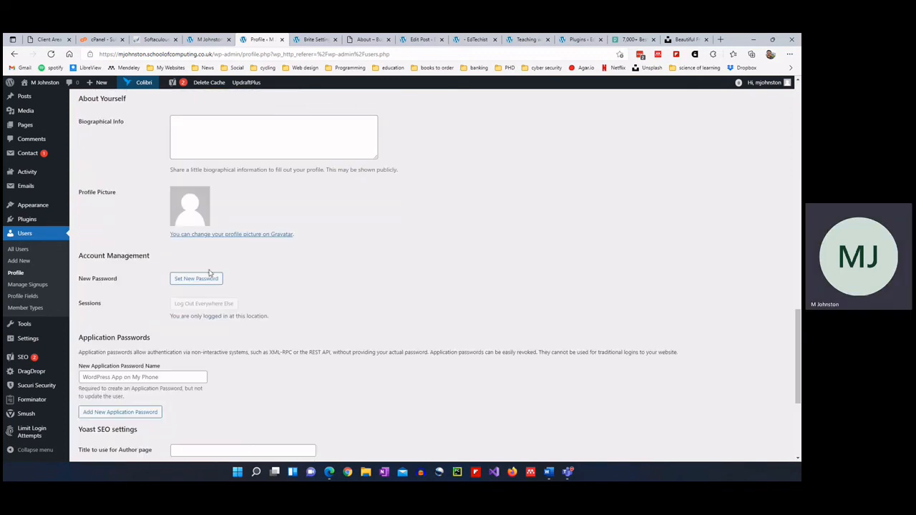
# Generate a new strong password via Set New Password, select it, and scroll back to the profile's top.
pyautogui.click(202, 279)
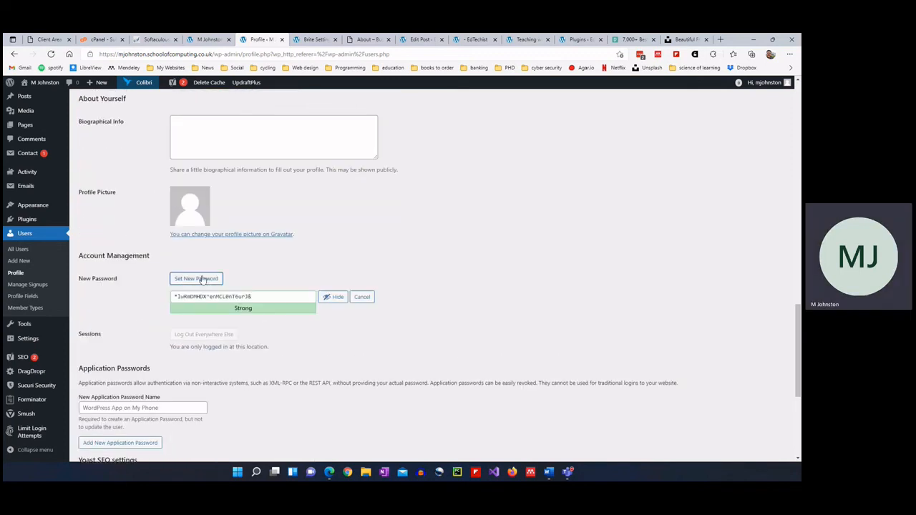
pyautogui.tripleClick(262, 300)
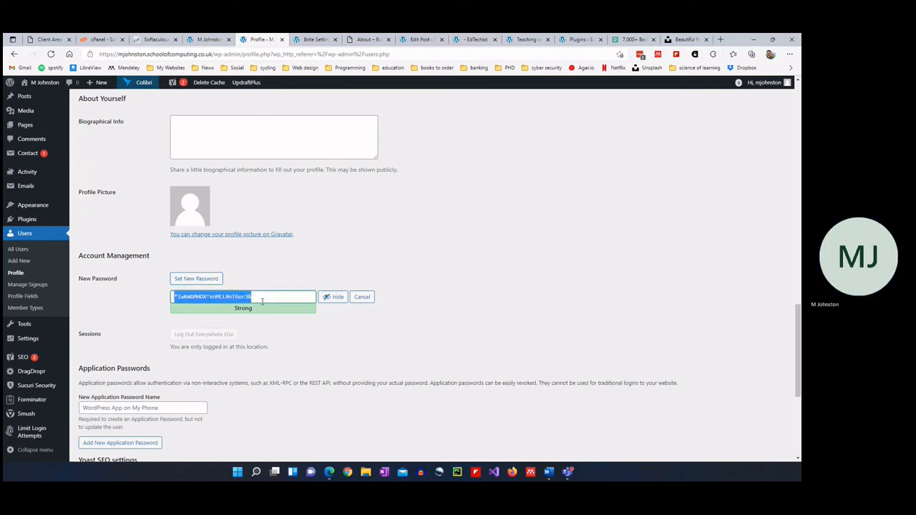
pyautogui.click(262, 300)
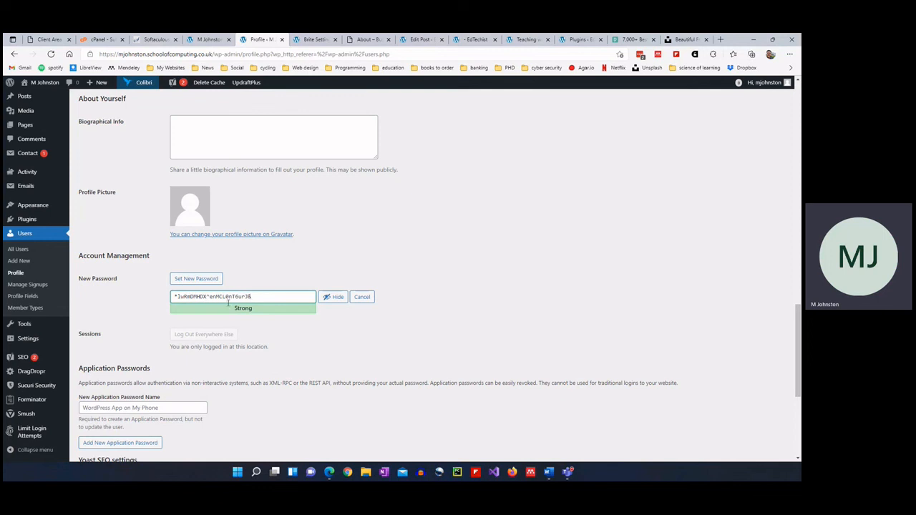
pyautogui.scroll(-2, 236, 300)
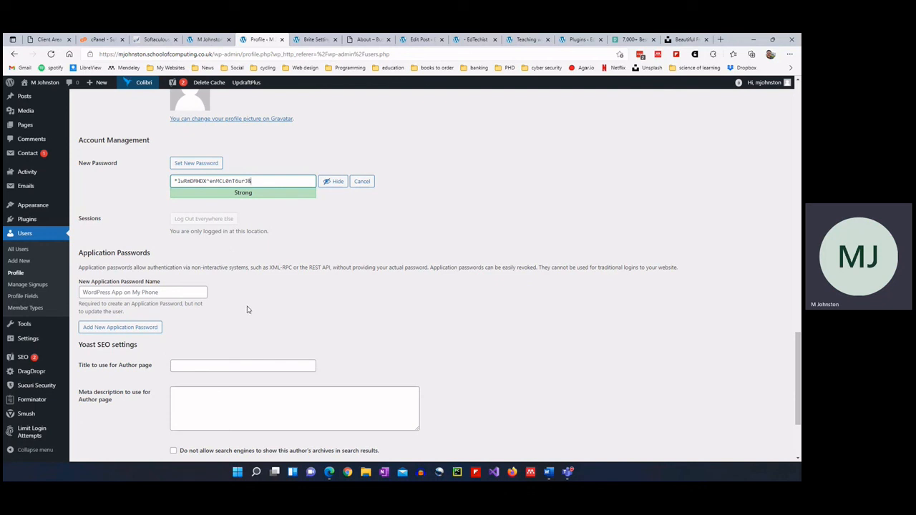
pyautogui.scroll(10, 248, 309)
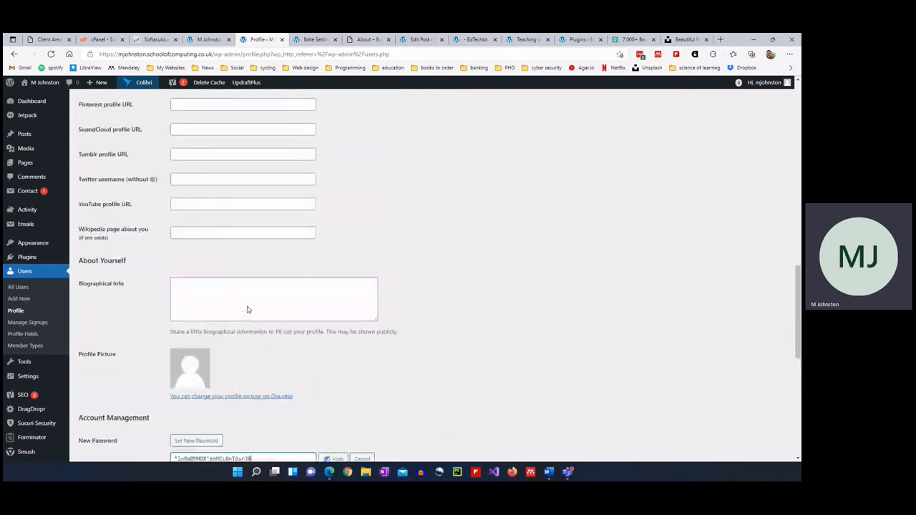
pyautogui.scroll(6, 341, 295)
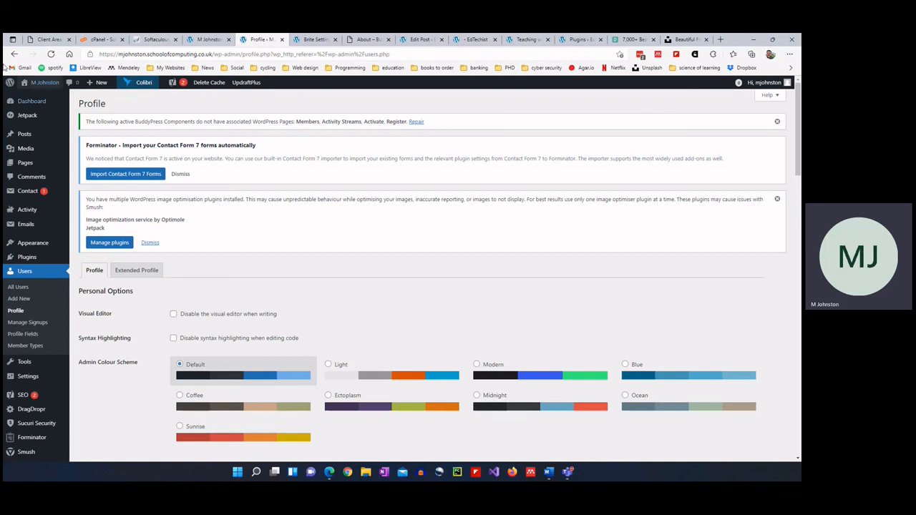
# Go to Pages, discarding the unsaved profile changes, with a brief check of the Brite Settings tab.
pyautogui.click(23, 164)
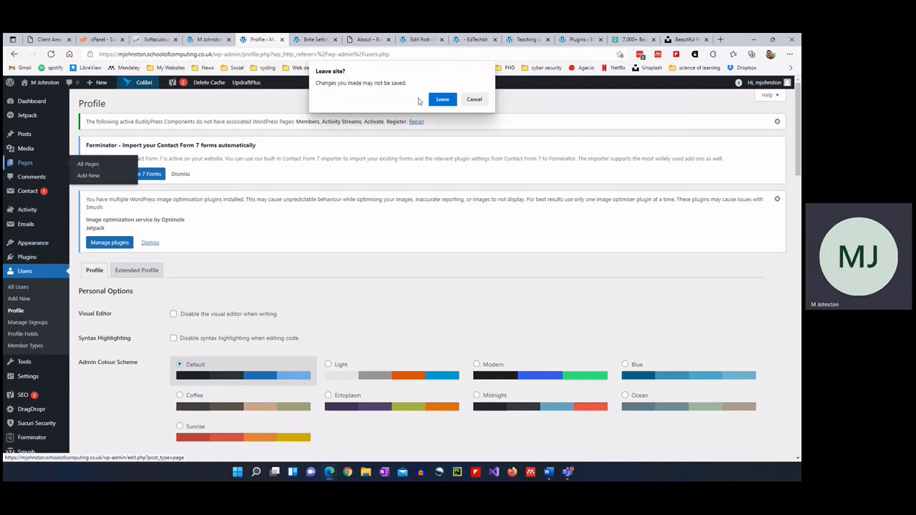
pyautogui.click(440, 99)
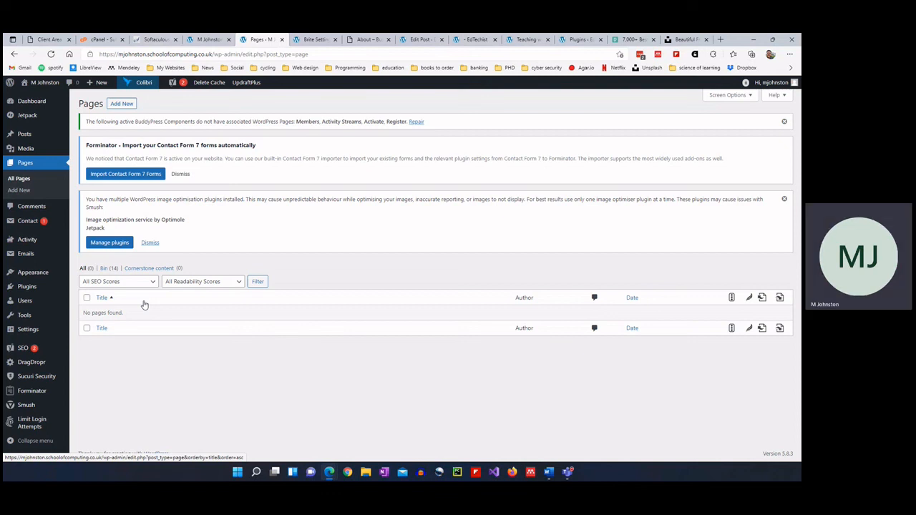
pyautogui.click(314, 39)
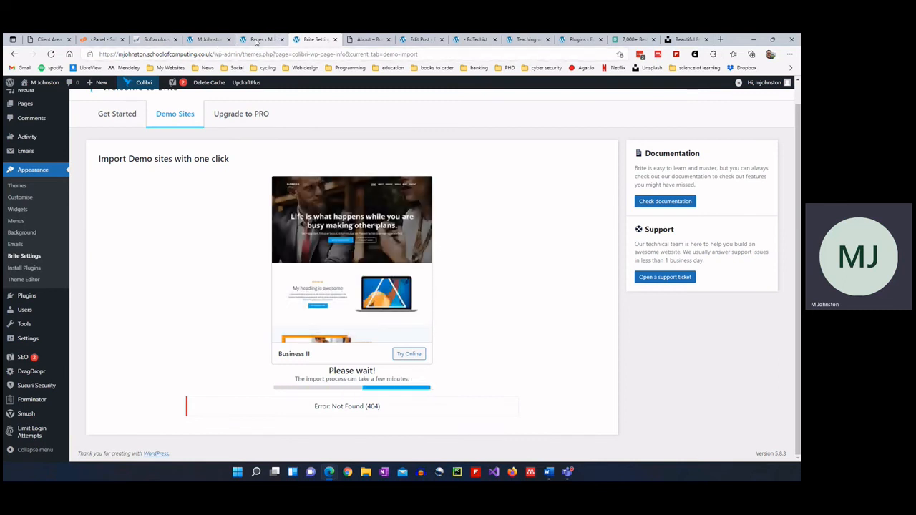
pyautogui.click(257, 40)
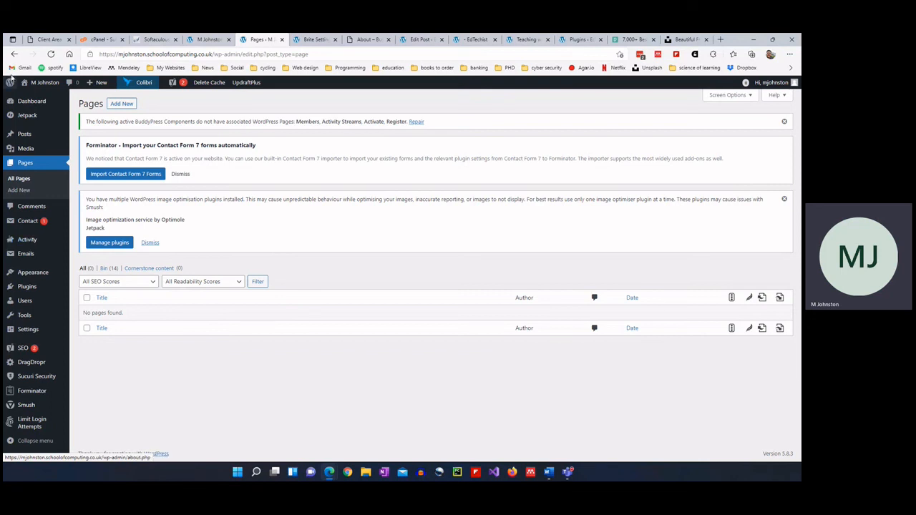
# Start a new page via Pages > Add New, checking the Brite demo import and Business II About tabs.
pyautogui.moveTo(33, 147)
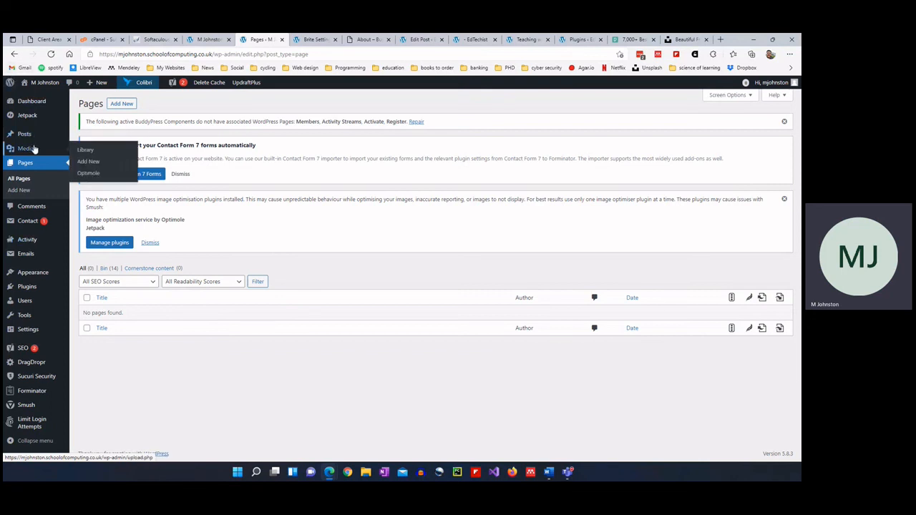
pyautogui.click(27, 189)
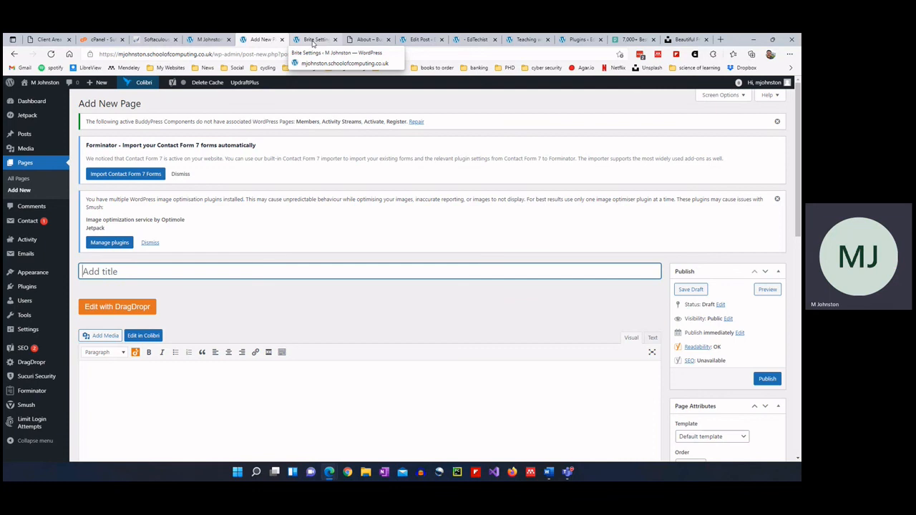
pyautogui.click(312, 41)
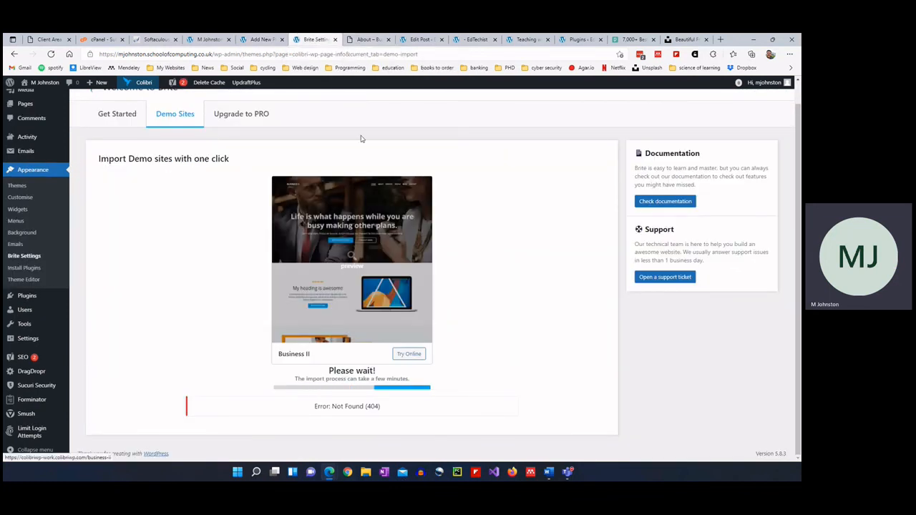
pyautogui.click(359, 45)
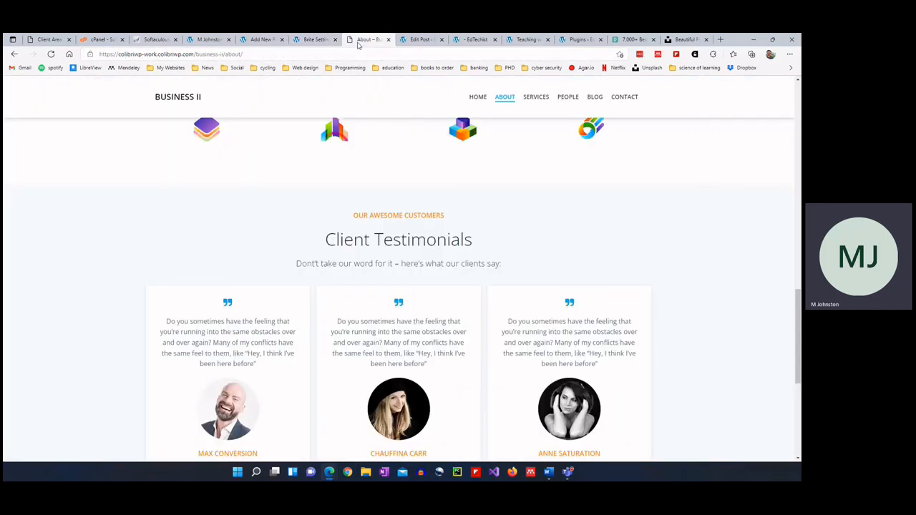
pyautogui.click(258, 40)
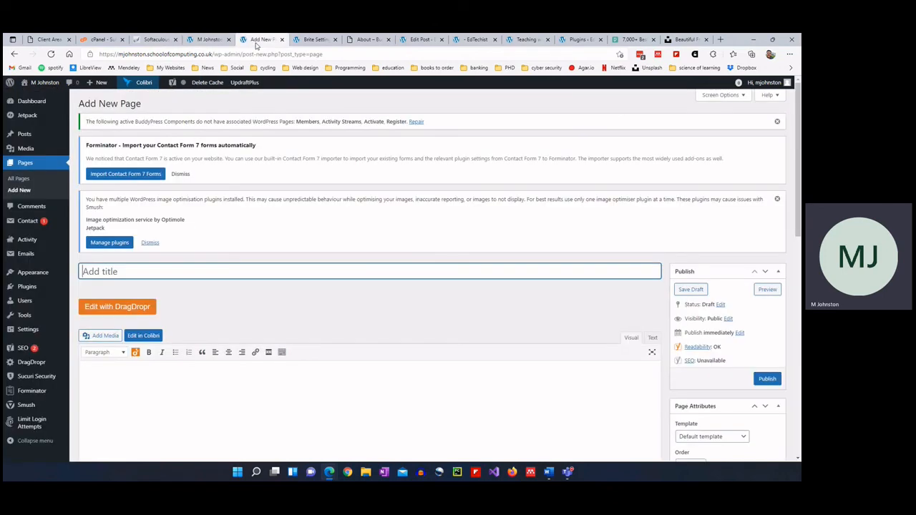
# Show the Installed Plugins list from the sidebar.
pyautogui.click(32, 288)
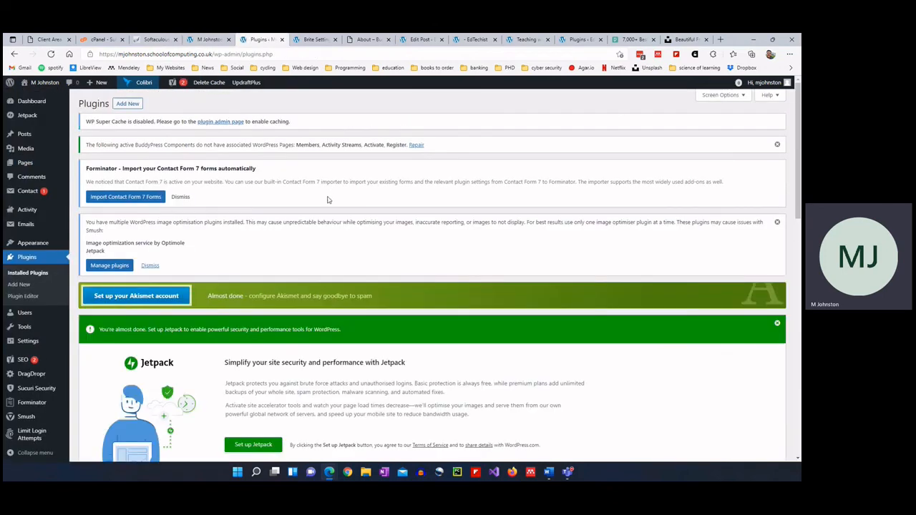
pyautogui.scroll(-1, 327, 206)
pyautogui.scroll(1, 327, 205)
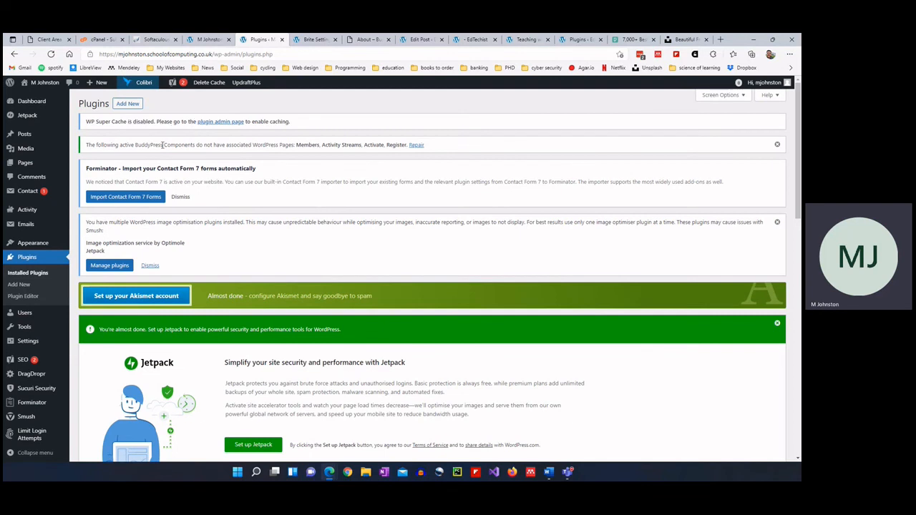